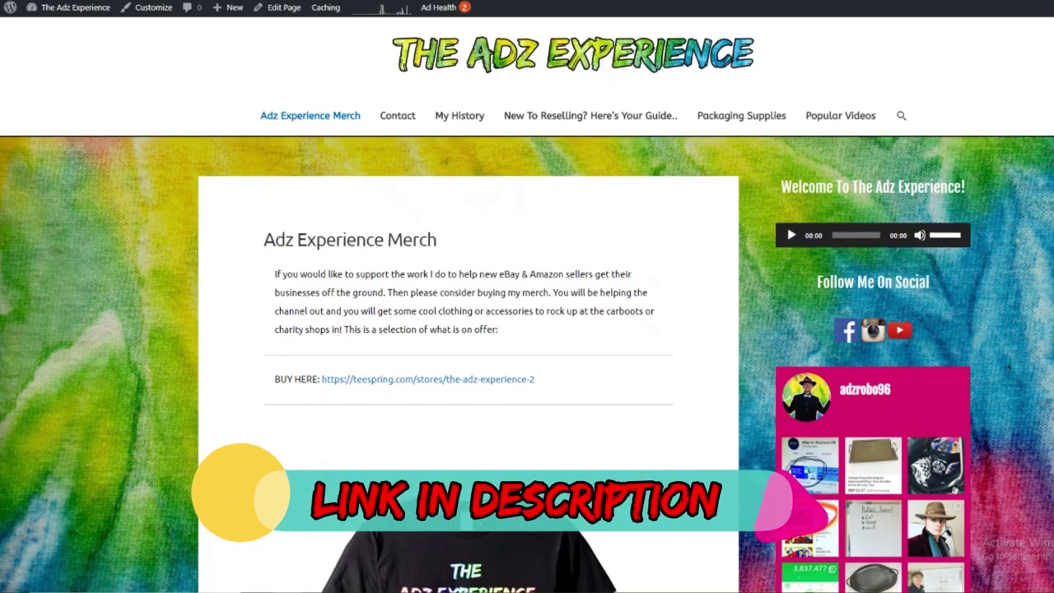
Step: Scroll down the Adz Experience Merch page through the T-shirt design images
{"action": "scroll", "coordinate": [527, 329], "scroll_direction": "down", "scroll_amount": 5}
{"action": "scroll", "coordinate": [584, 305], "scroll_direction": "down", "scroll_amount": 5}
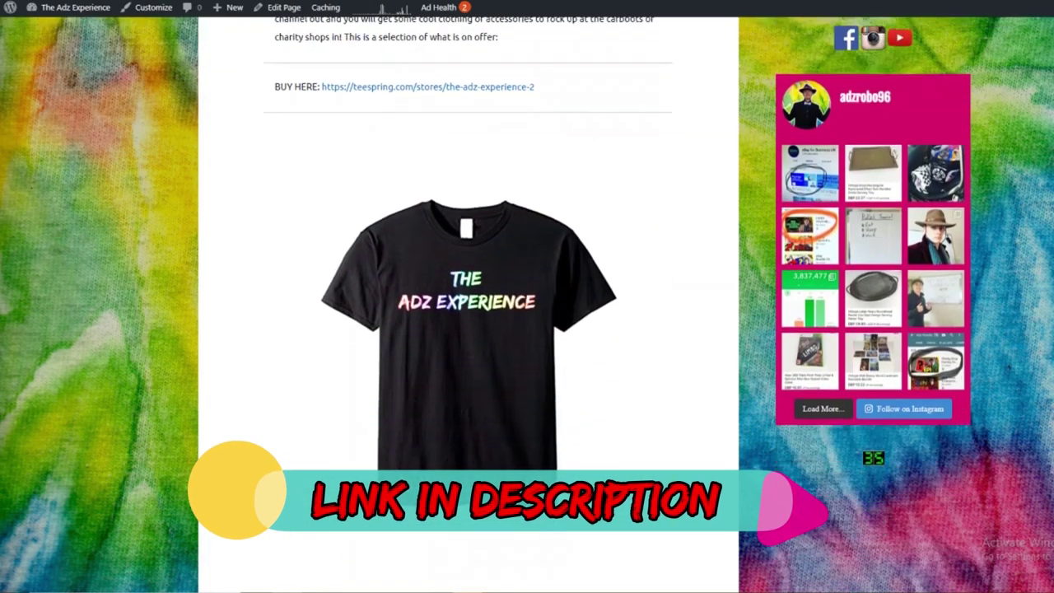
{"action": "scroll", "coordinate": [470, 329], "scroll_direction": "down", "scroll_amount": 2}
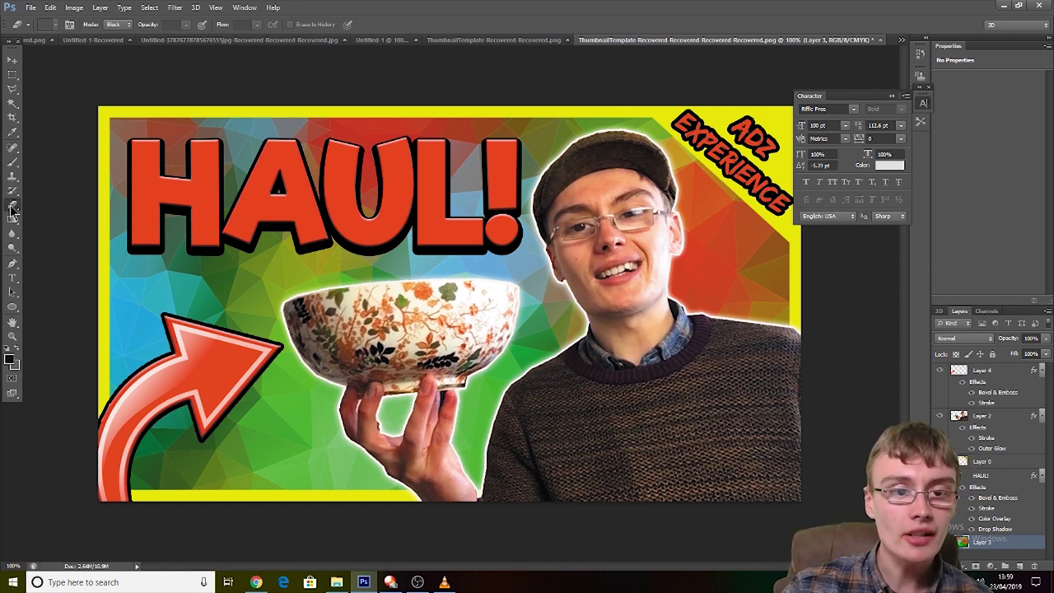
Step: Browse the Lasso and the Quick Selection/Magic Wand tool variants, then dismiss the flyout
{"action": "left_click_drag", "start_coordinate": [12, 89], "coordinate": [30, 95]}
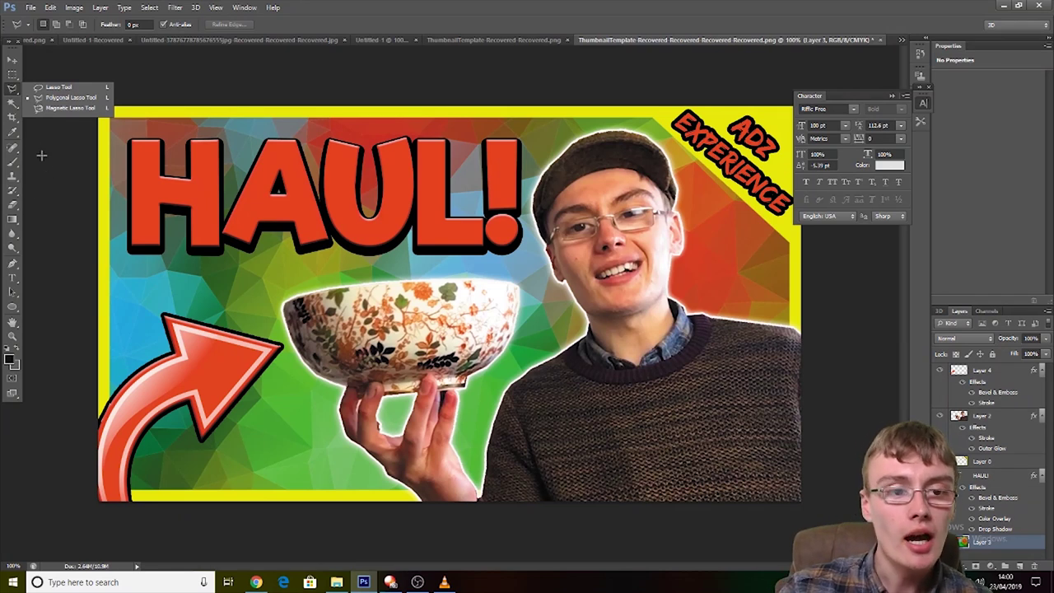
{"action": "left_click", "coordinate": [12, 104]}
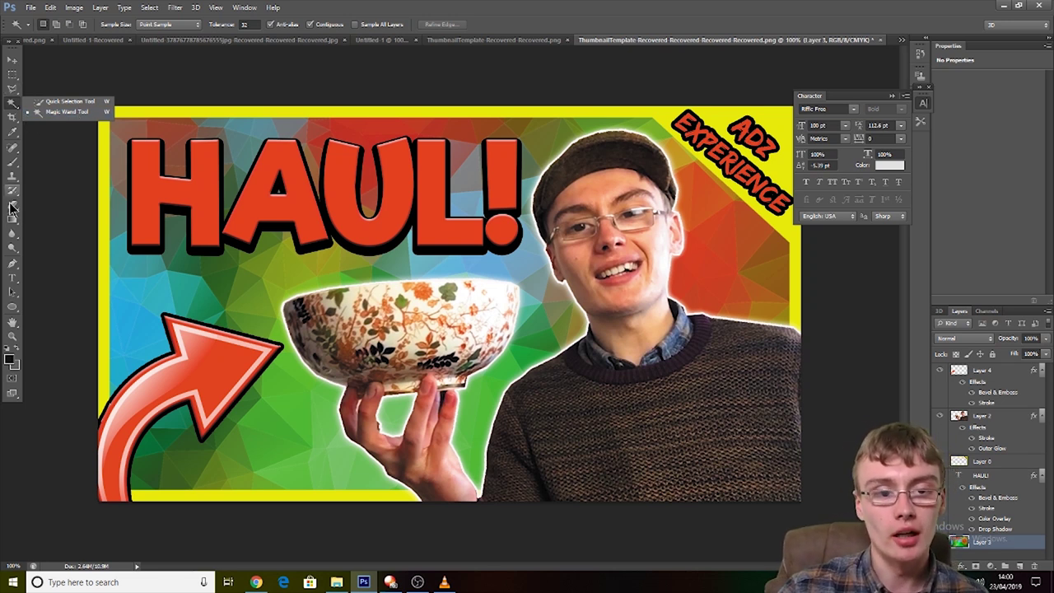
{"action": "left_click", "coordinate": [62, 193]}
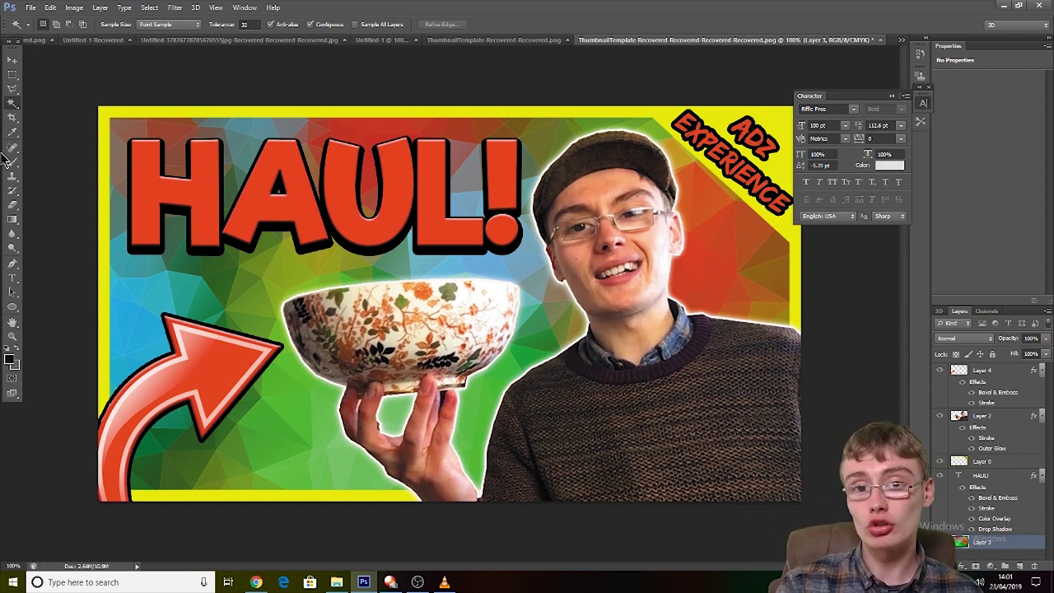
Step: Glance at the blank template, then return to the finished HAUL! thumbnail document
{"action": "left_click", "coordinate": [449, 40]}
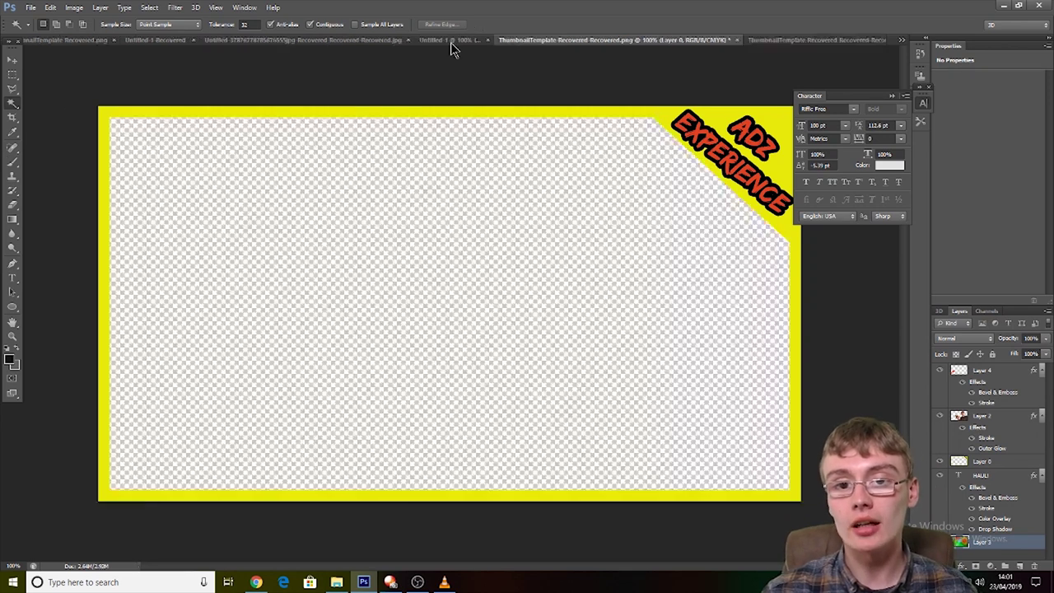
{"action": "left_click", "coordinate": [761, 41]}
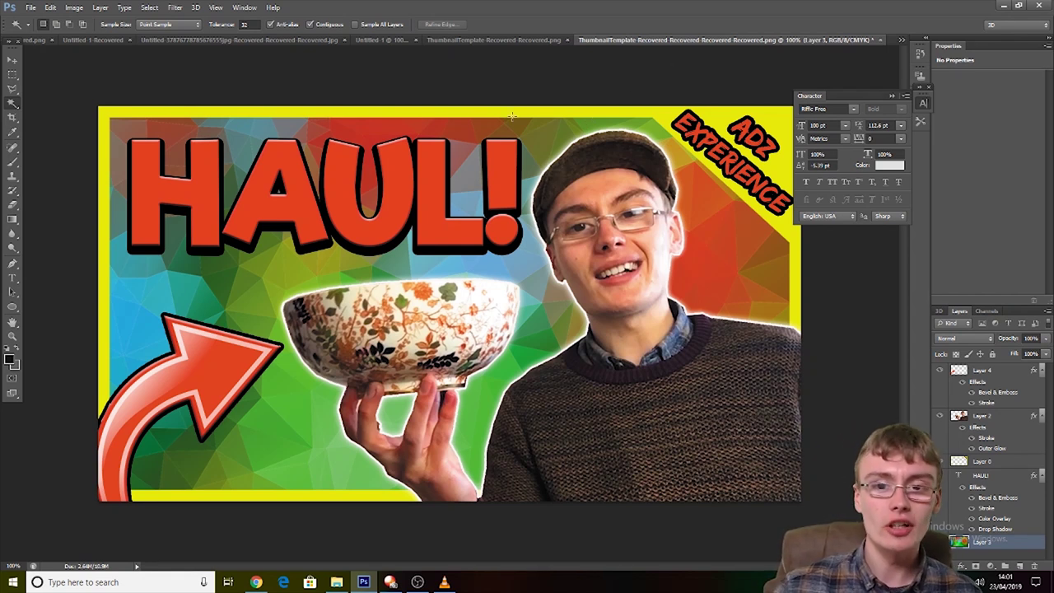
Step: Switch to ThumbnailTemplate-Recovered-Recovered.png, the empty yellow-bordered template
{"action": "left_click", "coordinate": [490, 39]}
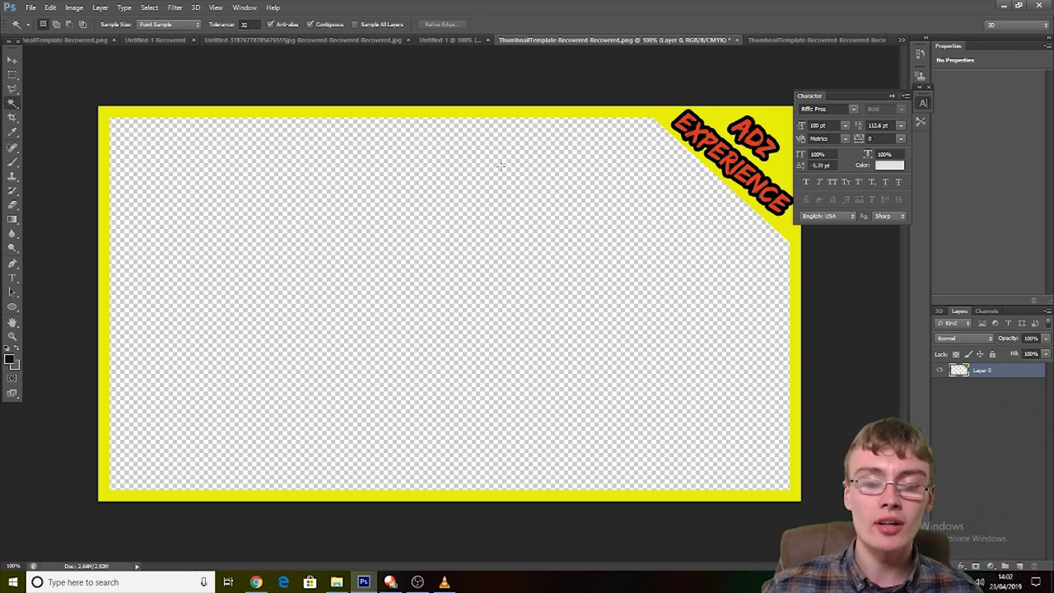
Step: Start a new document from the File menu and choose the Custom size preset
{"action": "left_click", "coordinate": [31, 8]}
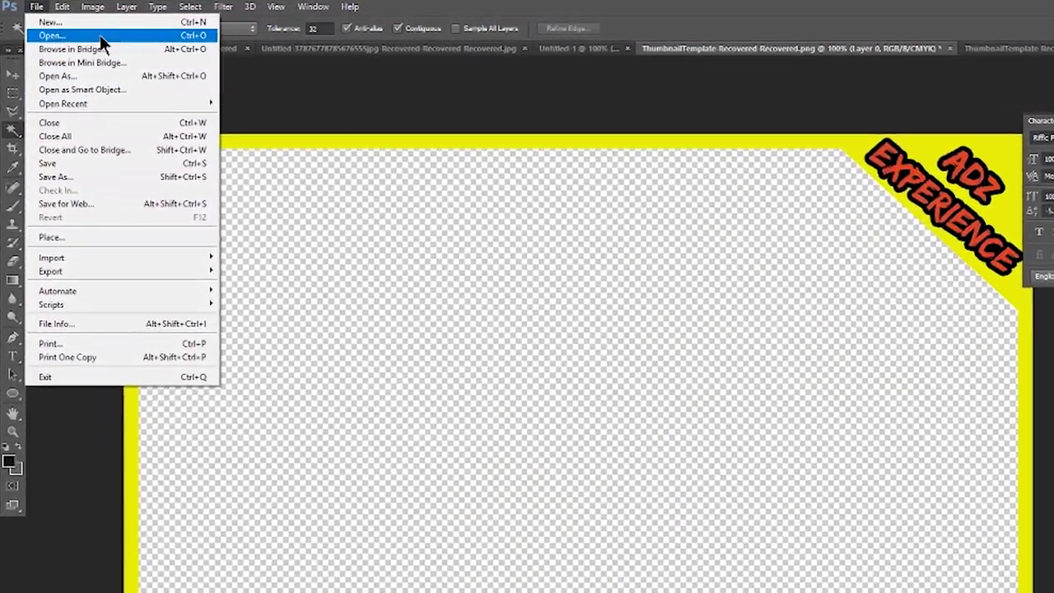
{"action": "left_click", "coordinate": [92, 33]}
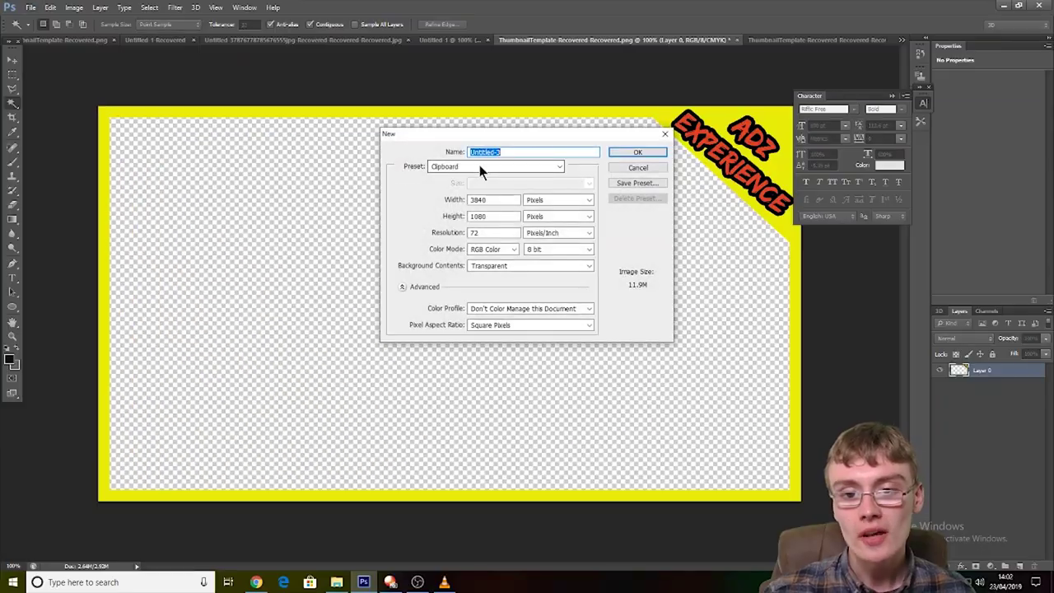
{"action": "left_click", "coordinate": [687, 235]}
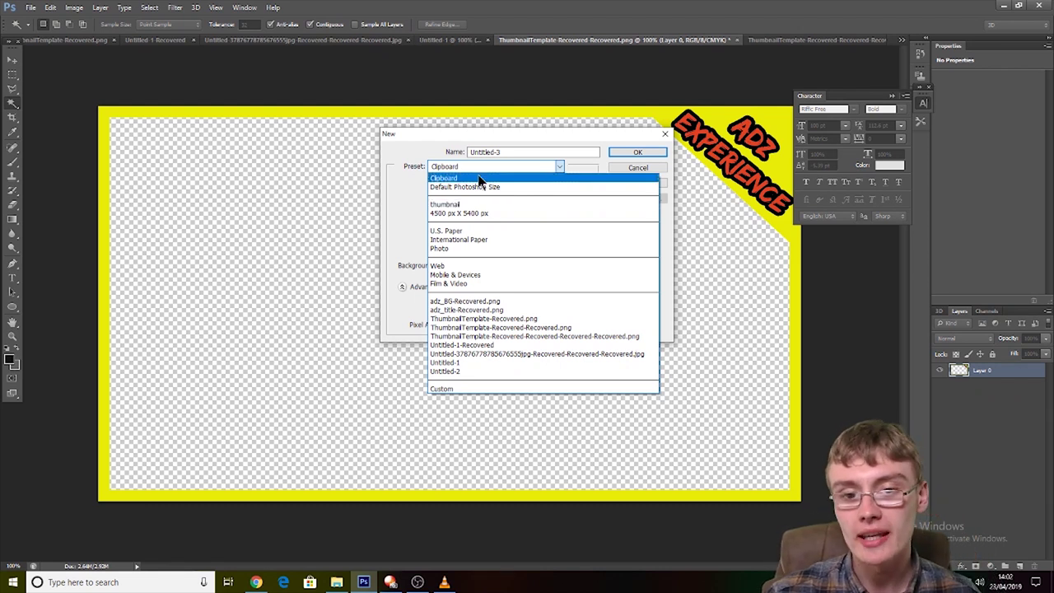
{"action": "left_click", "coordinate": [453, 386]}
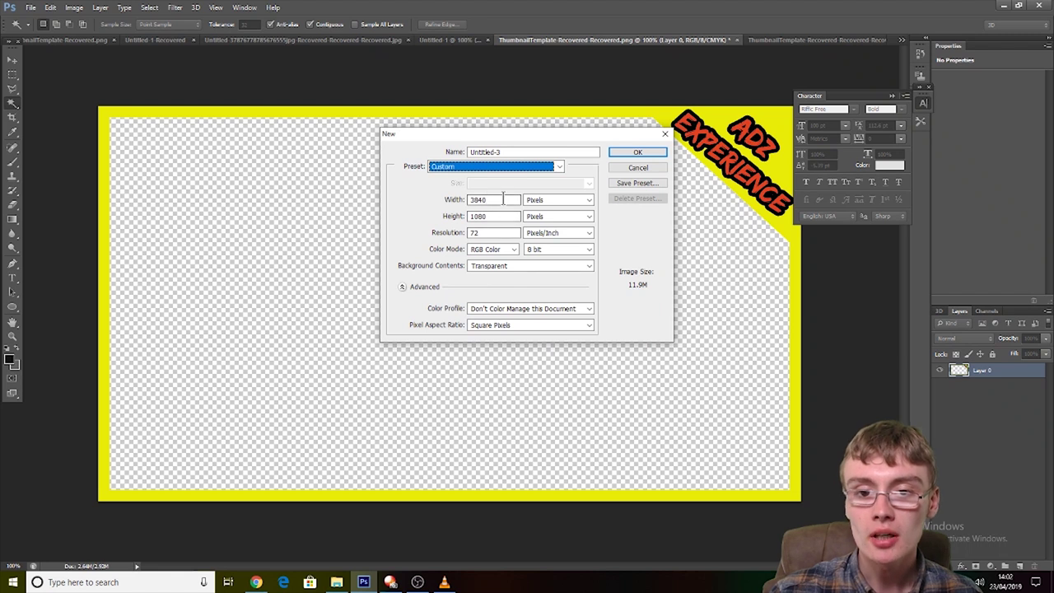
Step: Set the new document's width to 1280 px and height to 720 px
{"action": "key", "text": "Tab"}
{"action": "key", "text": "BackSpace"}
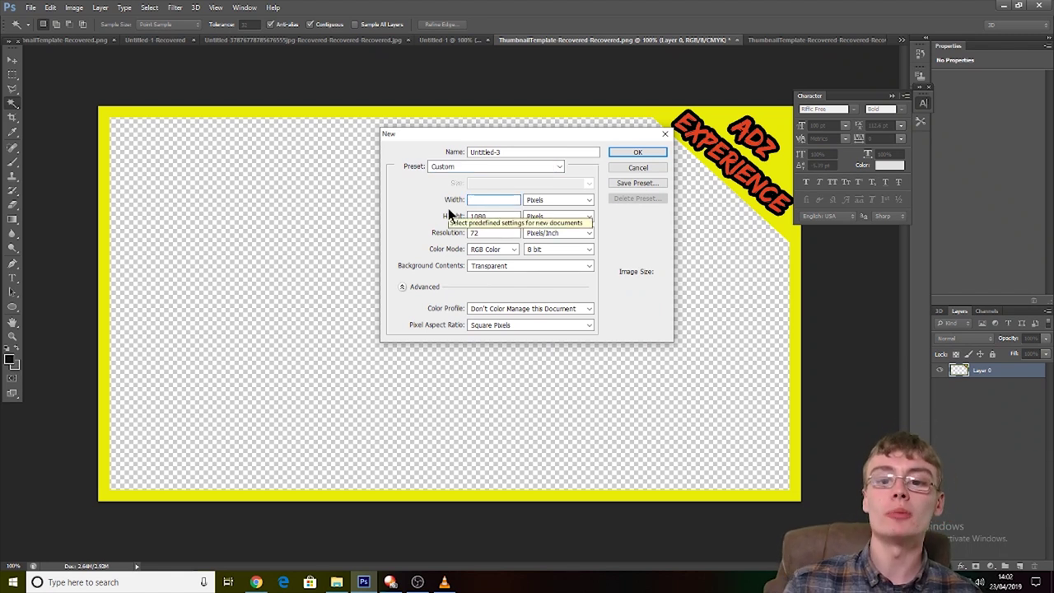
{"action": "type", "text": "1"}
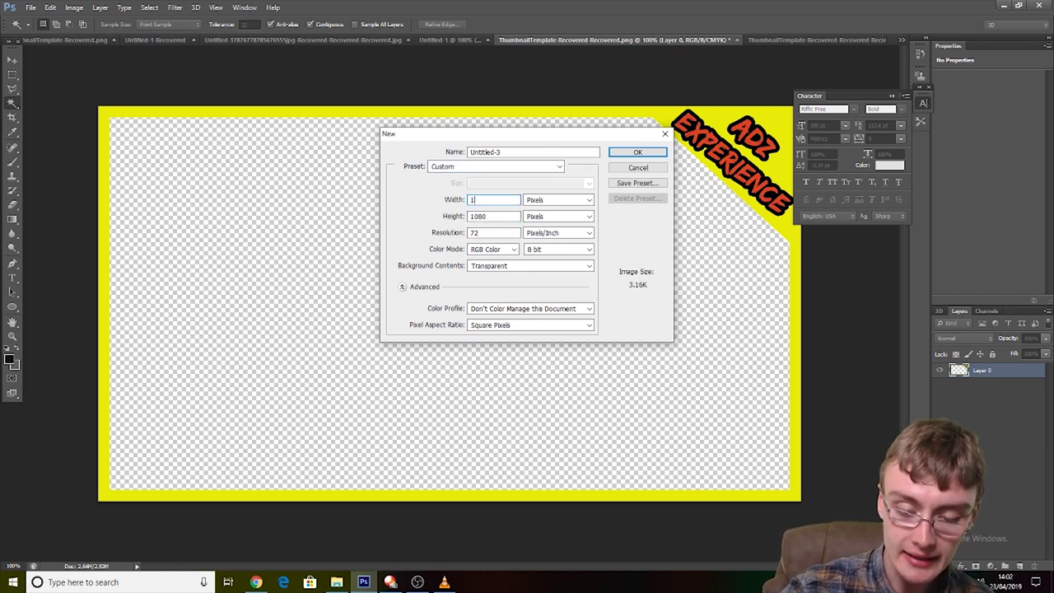
{"action": "type", "text": "820"}
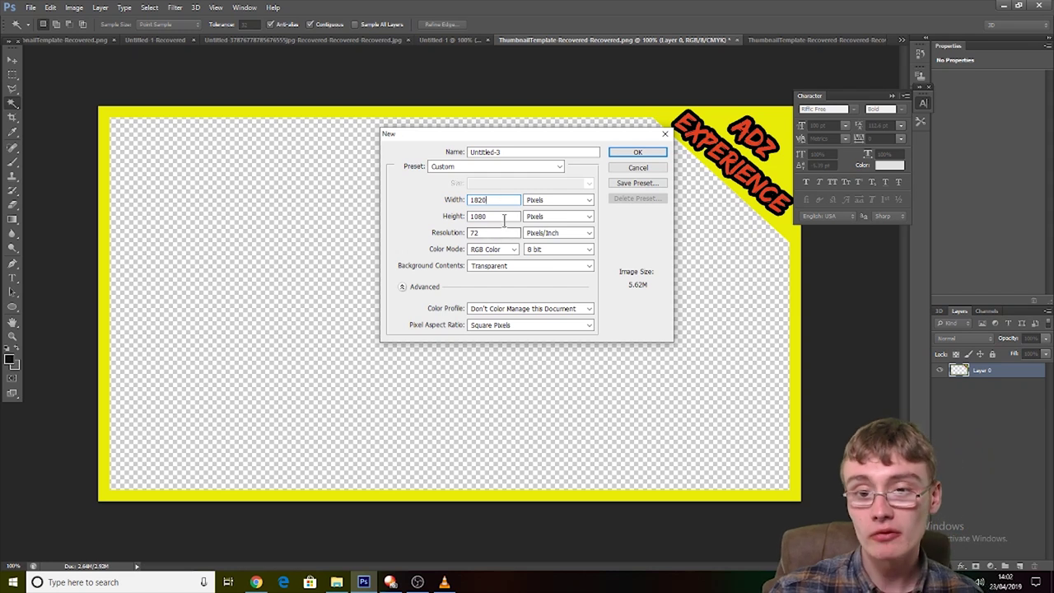
{"action": "key", "text": "BackSpace"}
{"action": "key", "text": "BackSpace"}
{"action": "key", "text": "BackSpace"}
{"action": "type", "text": "2"}
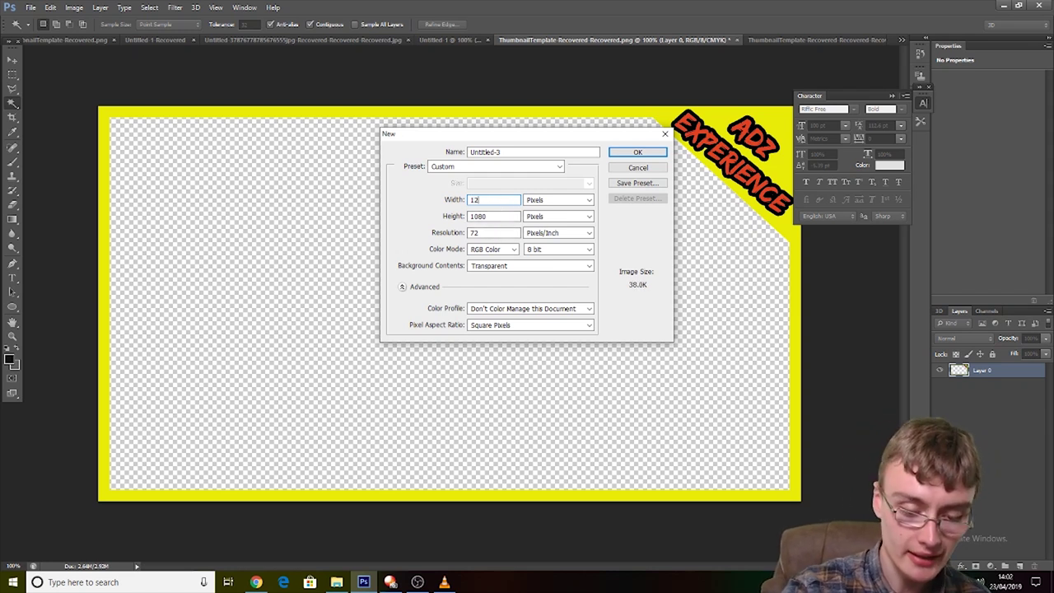
{"action": "type", "text": "80"}
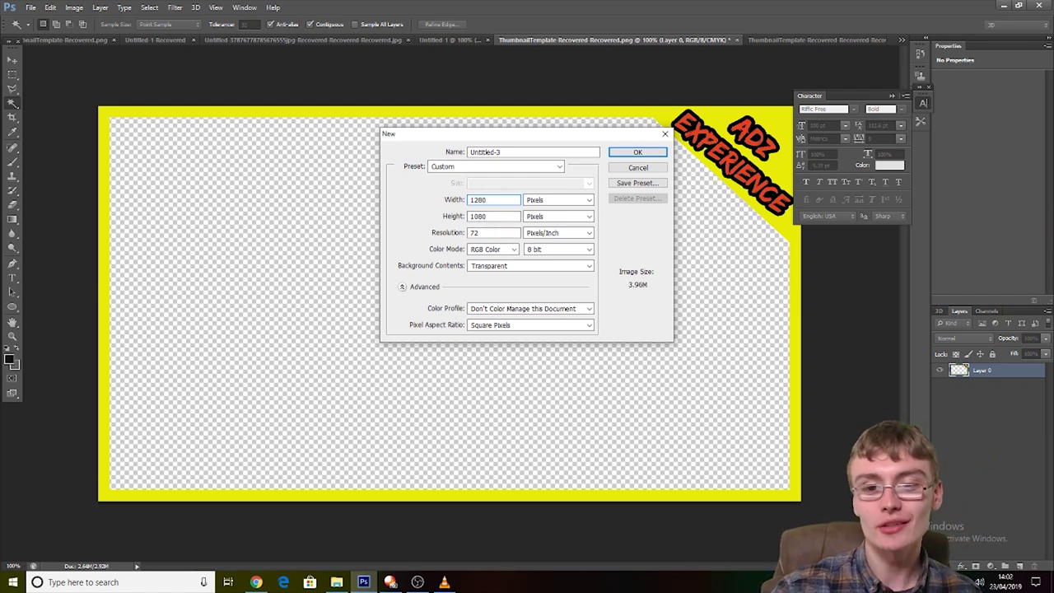
{"action": "key", "text": "Tab"}
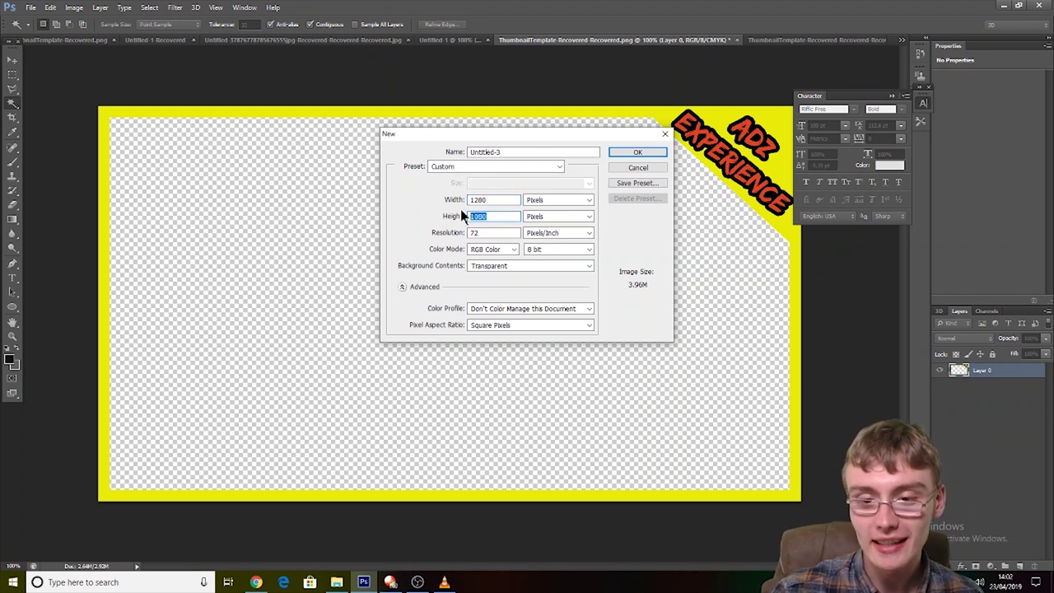
{"action": "key", "text": "BackSpace"}
{"action": "type", "text": "720"}
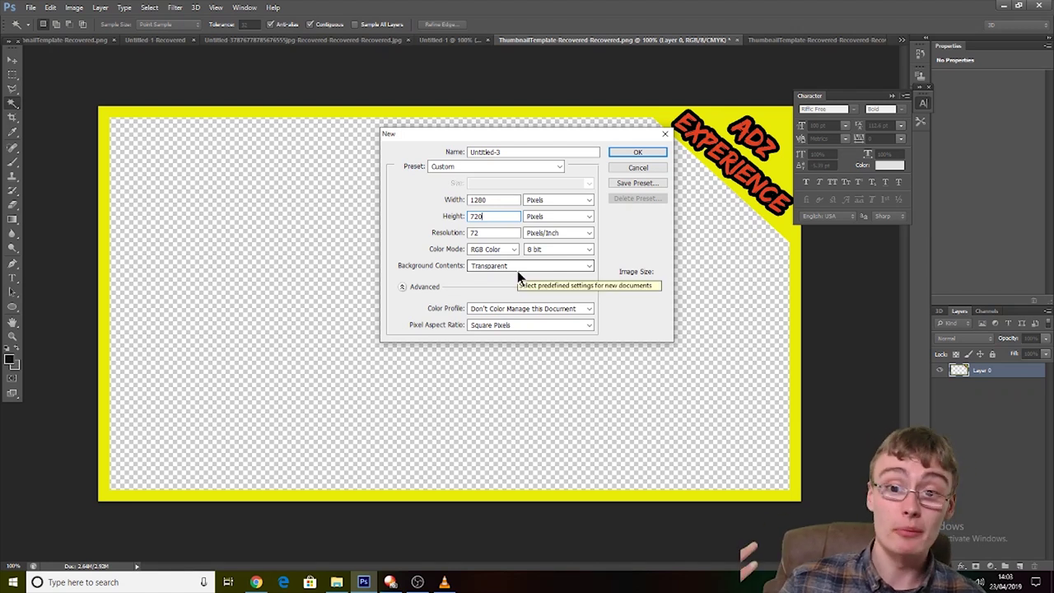
Step: Create the 1280×720 document, return to the empty yellow-frame template, and collapse the Character panel
{"action": "left_click", "coordinate": [619, 150]}
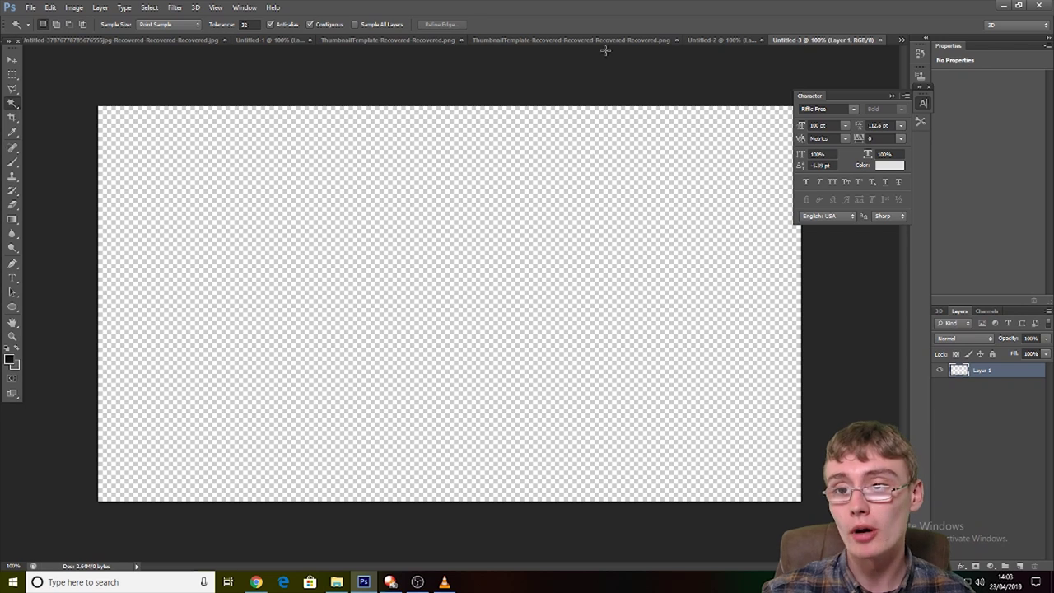
{"action": "left_click", "coordinate": [613, 37]}
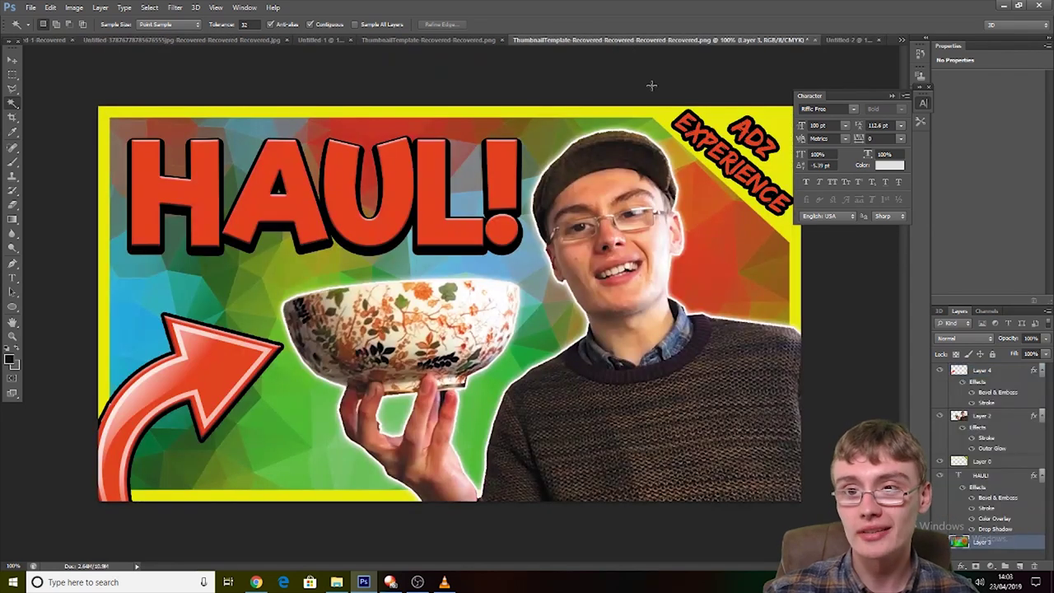
{"action": "left_click", "coordinate": [474, 41]}
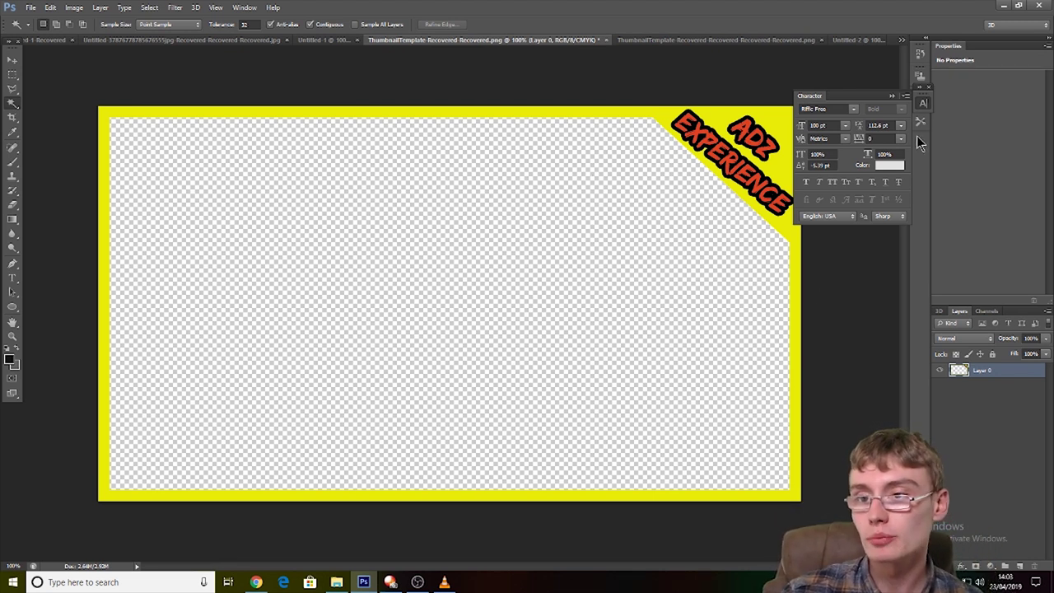
{"action": "left_click", "coordinate": [890, 96]}
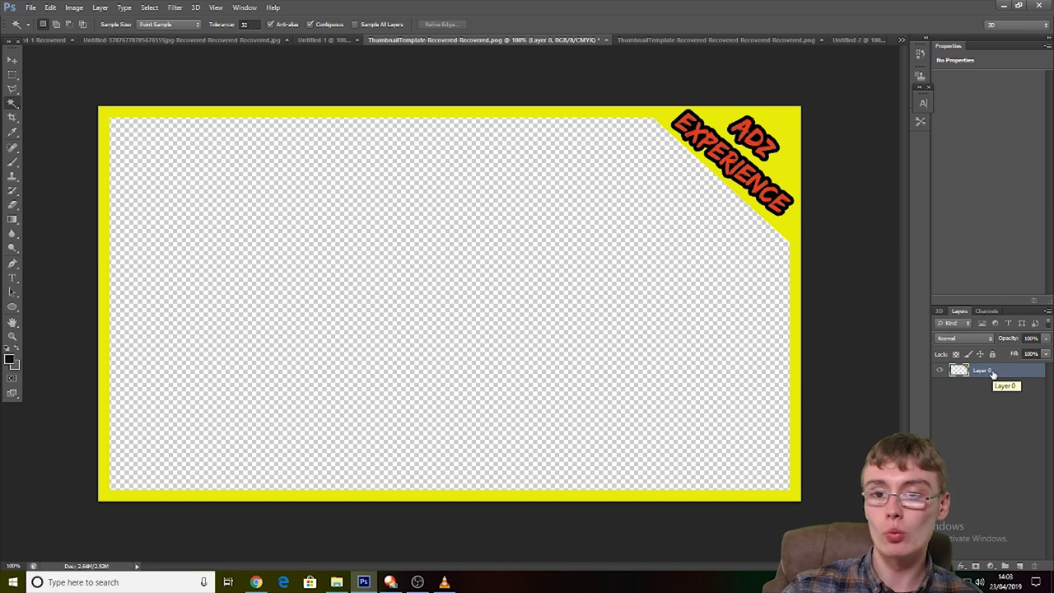
Step: In the finished thumbnail, inspect the layers and drag Layer 4 (red arrow) below the polygon background
{"action": "left_click", "coordinate": [669, 38]}
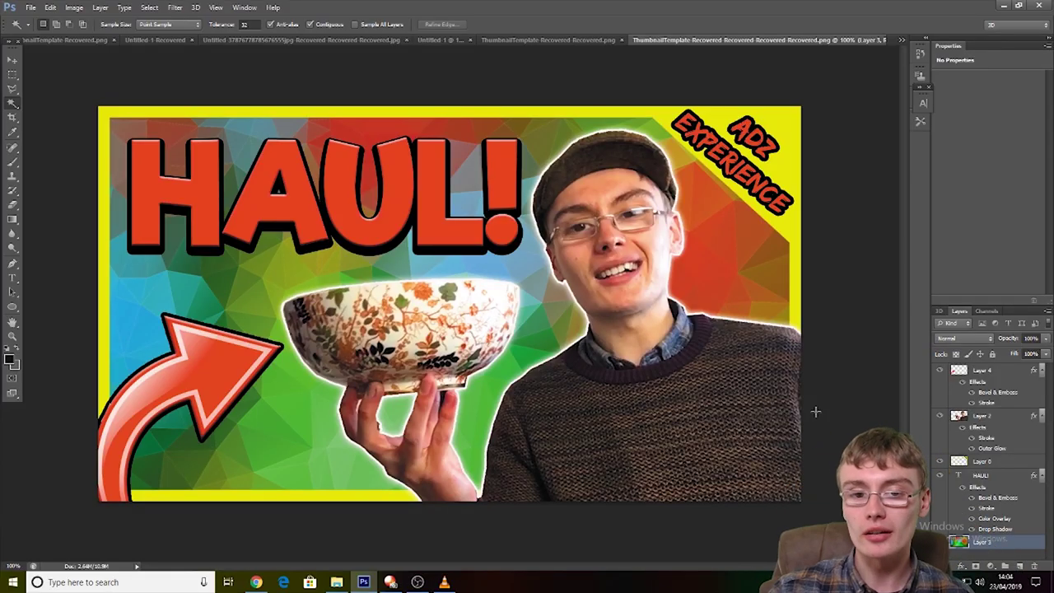
{"action": "left_click", "coordinate": [982, 477]}
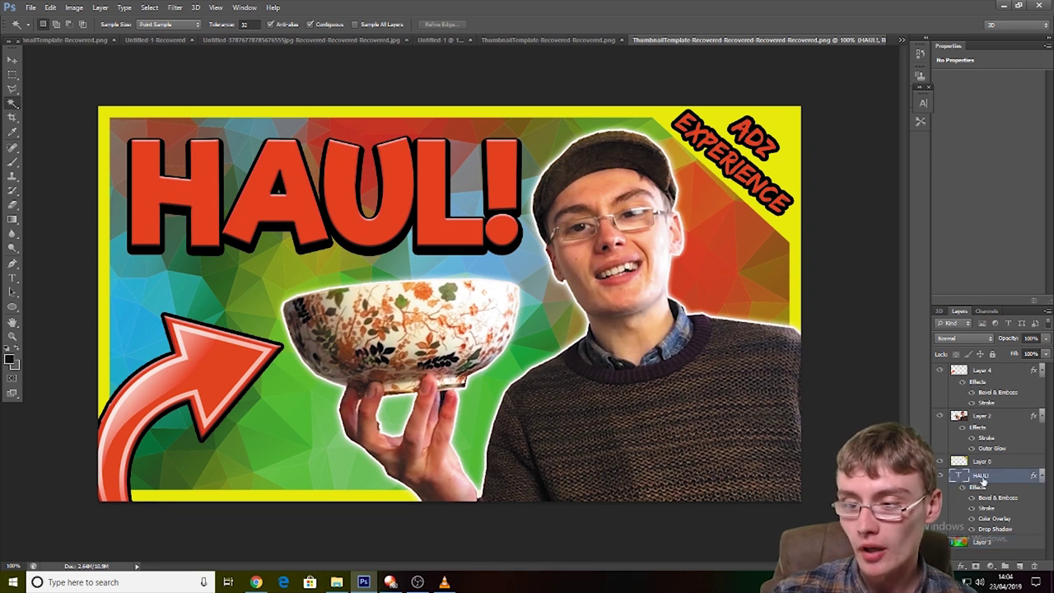
{"action": "left_click", "coordinate": [1005, 466]}
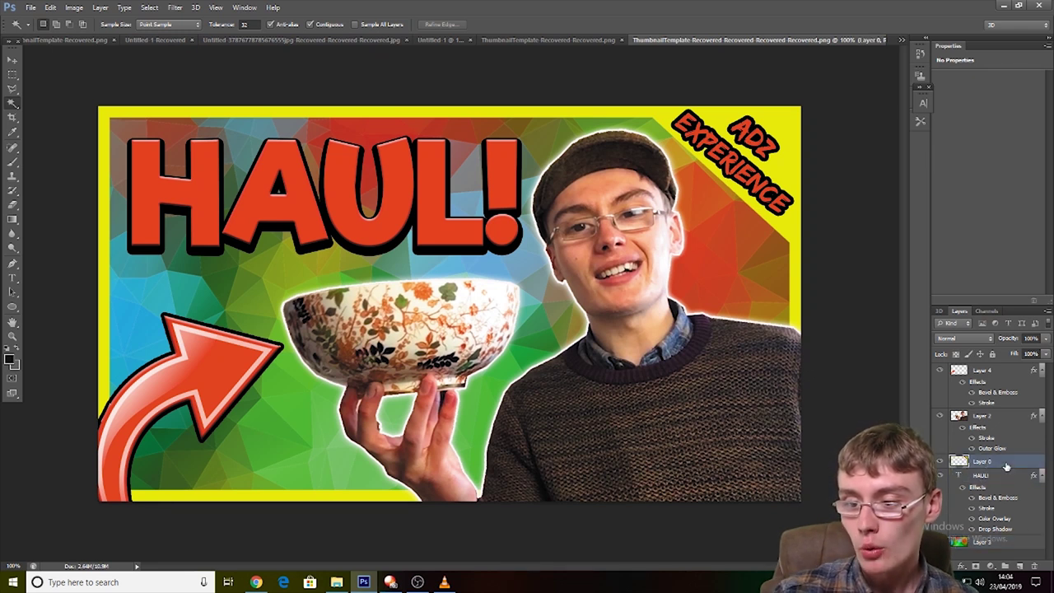
{"action": "left_click", "coordinate": [1007, 420]}
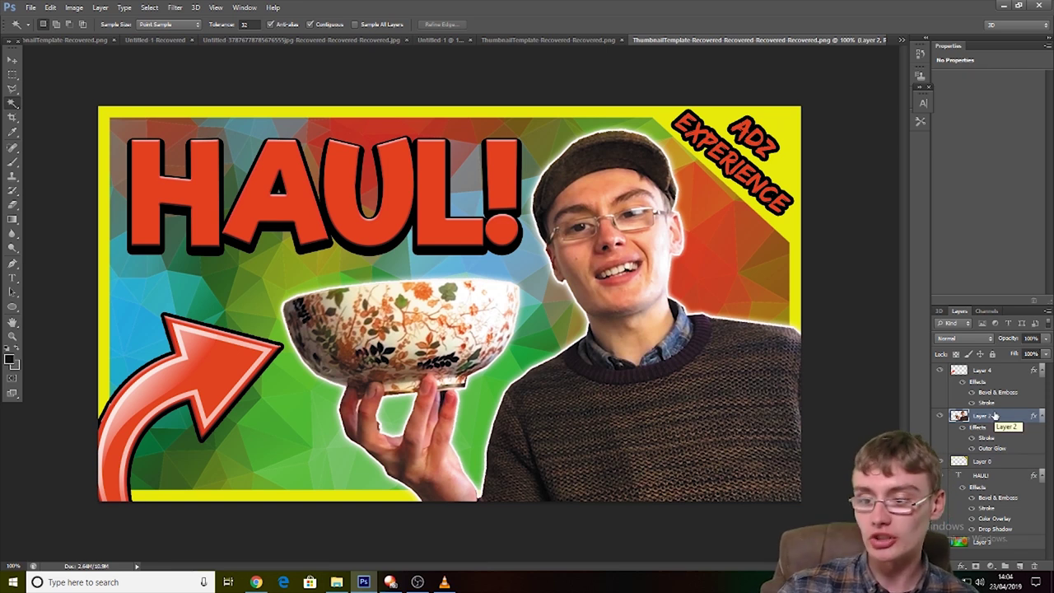
{"action": "left_click", "coordinate": [1002, 371]}
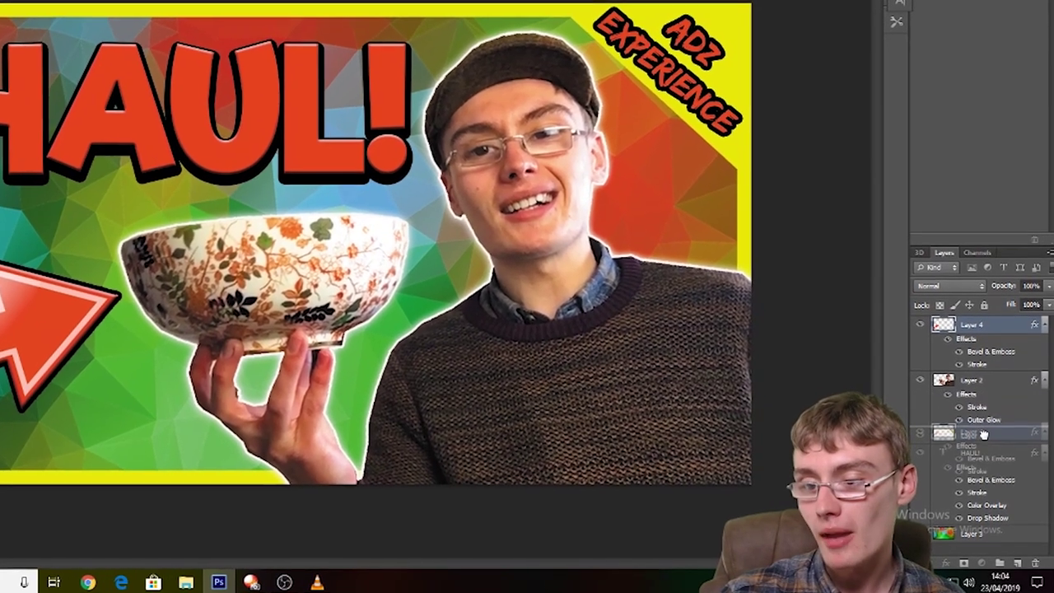
{"action": "left_click_drag", "start_coordinate": [981, 338], "coordinate": [955, 562]}
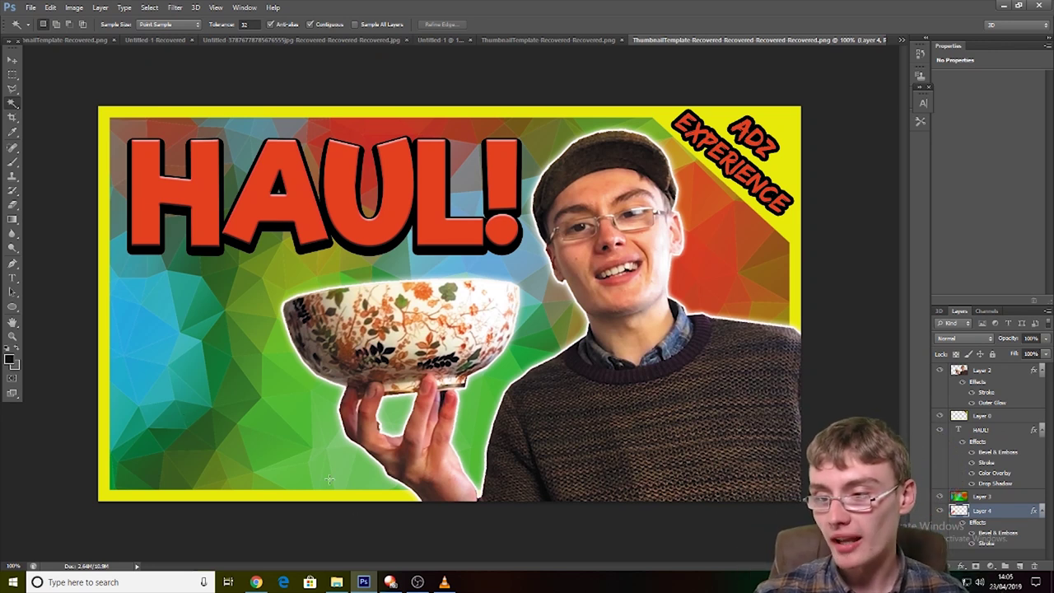
Step: Move Layer 2 below and back above the yellow frame, then put Layer 4 on top
{"action": "left_click", "coordinate": [974, 372]}
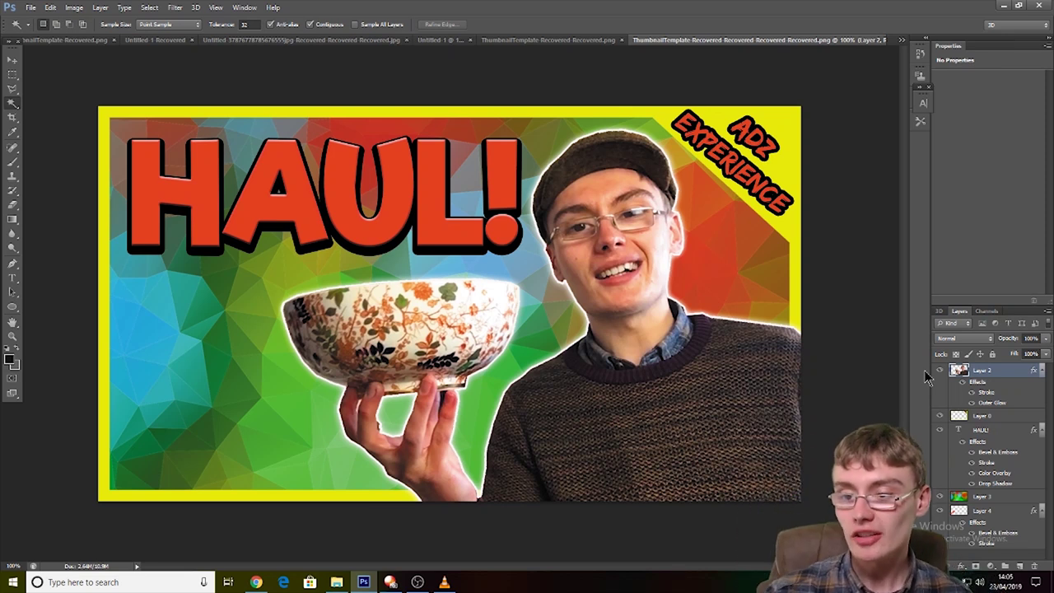
{"action": "left_click_drag", "start_coordinate": [1004, 379], "coordinate": [1004, 429]}
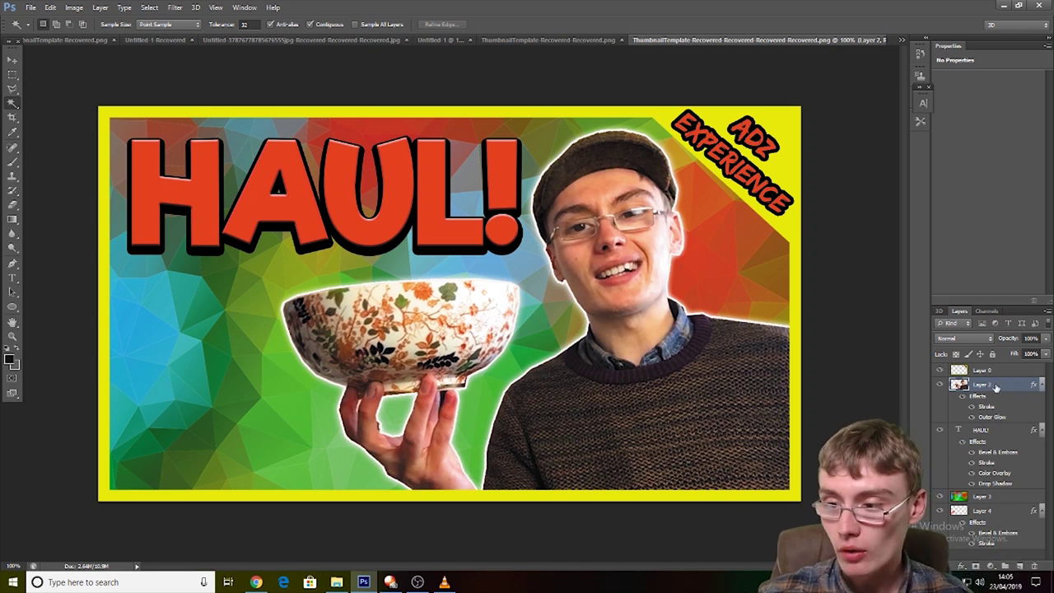
{"action": "left_click_drag", "start_coordinate": [996, 385], "coordinate": [991, 367]}
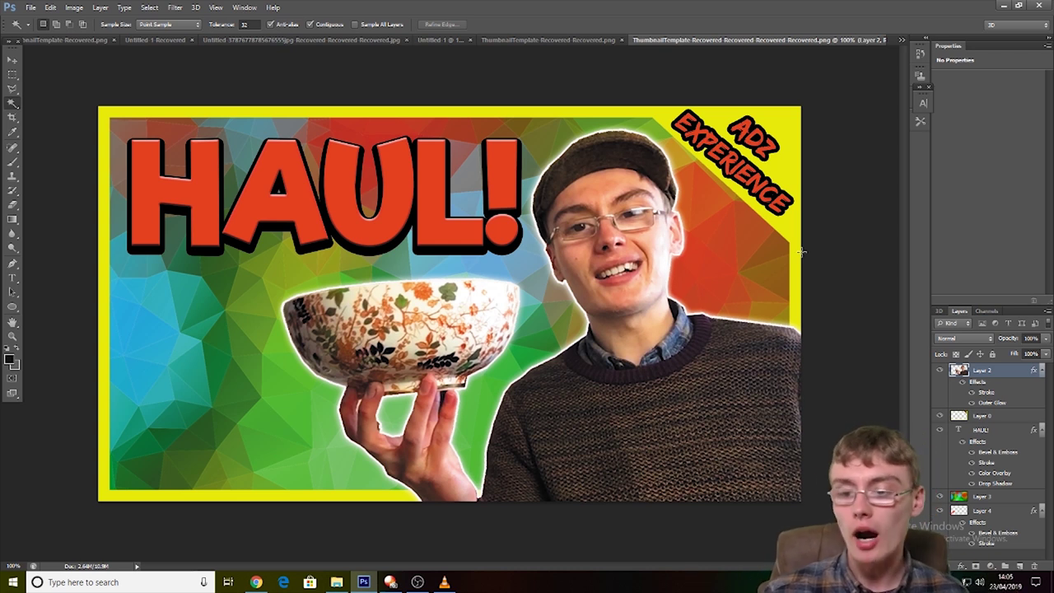
{"action": "left_click_drag", "start_coordinate": [969, 512], "coordinate": [976, 369]}
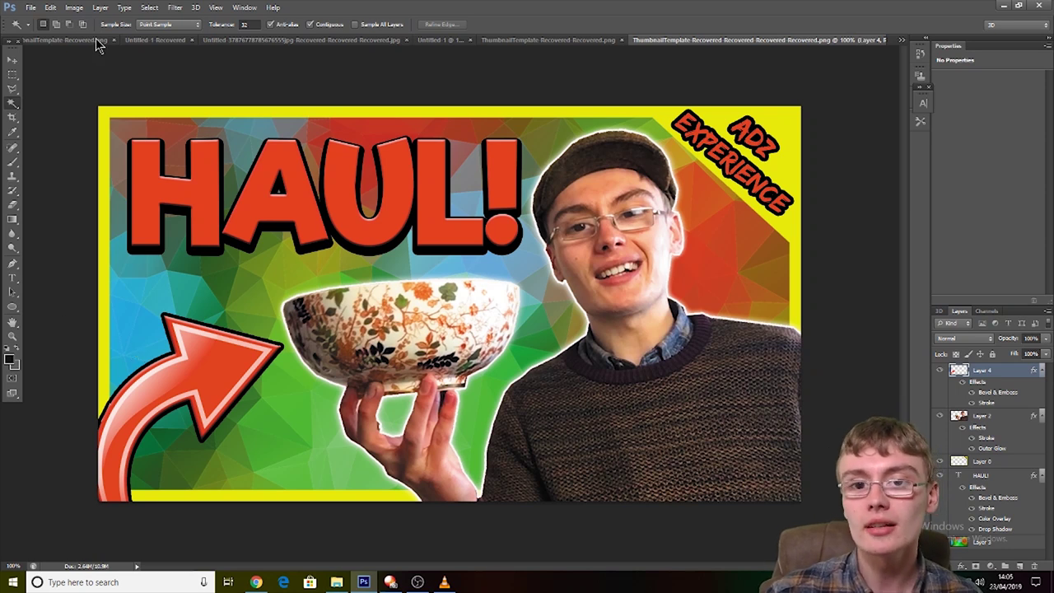
Step: Compare the blank template with the finished thumbnail, then bring the VLC haul video forward
{"action": "left_click", "coordinate": [570, 44]}
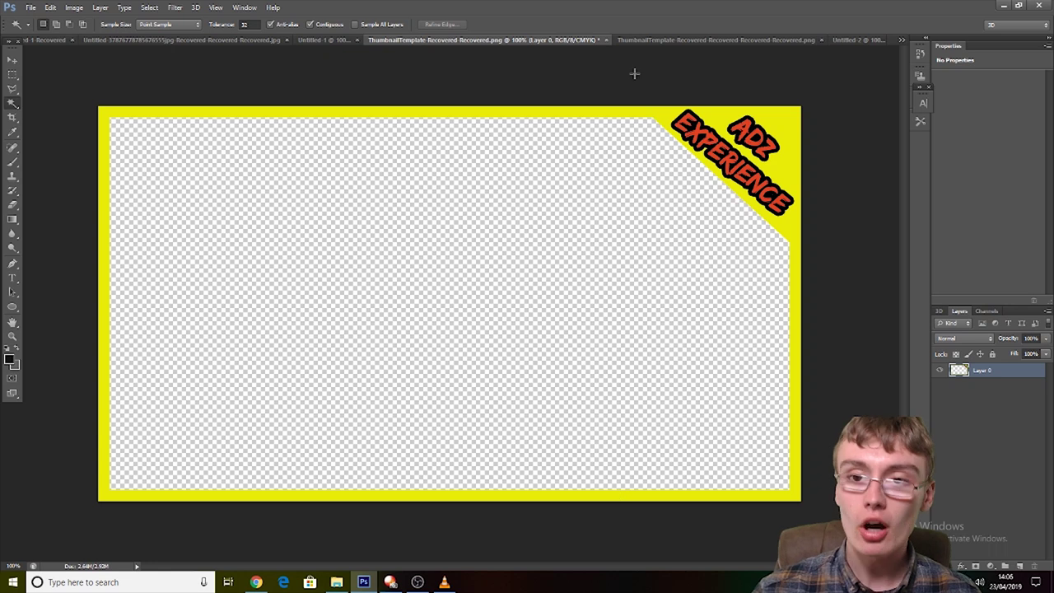
{"action": "left_click", "coordinate": [656, 41]}
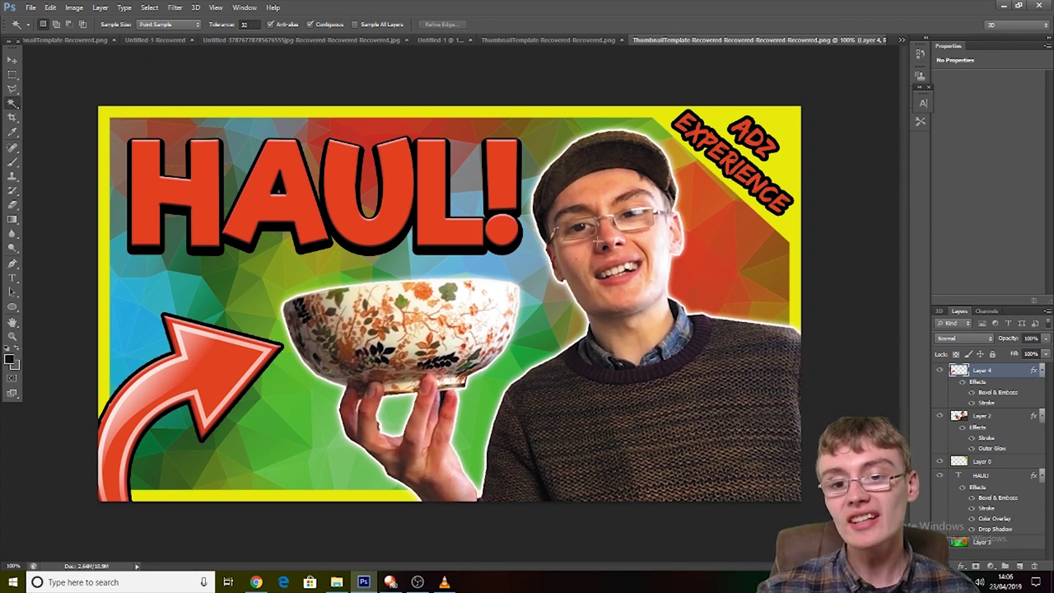
{"action": "left_click", "coordinate": [545, 41]}
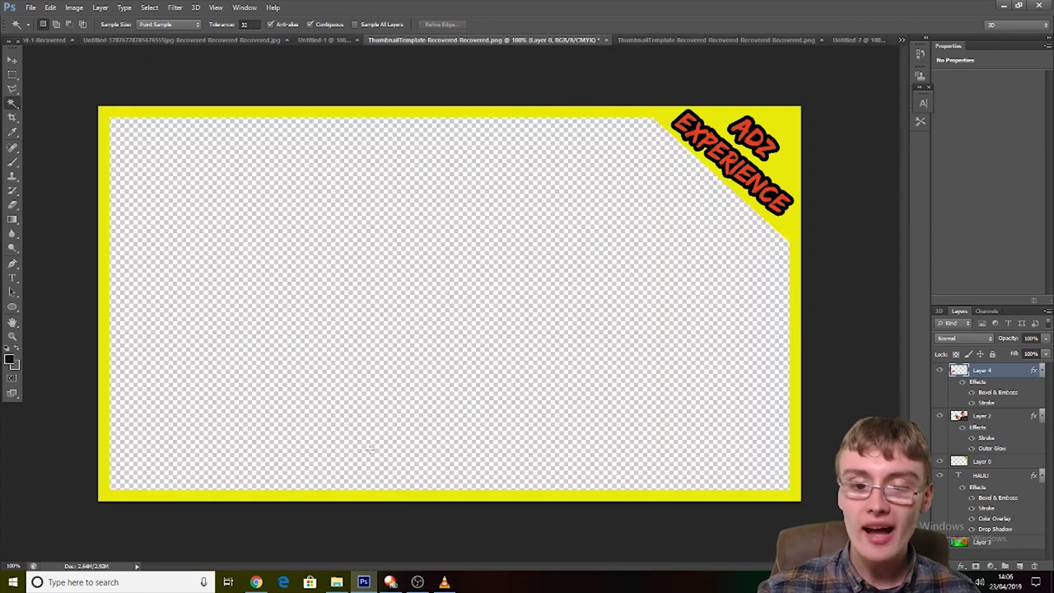
{"action": "left_click", "coordinate": [444, 582]}
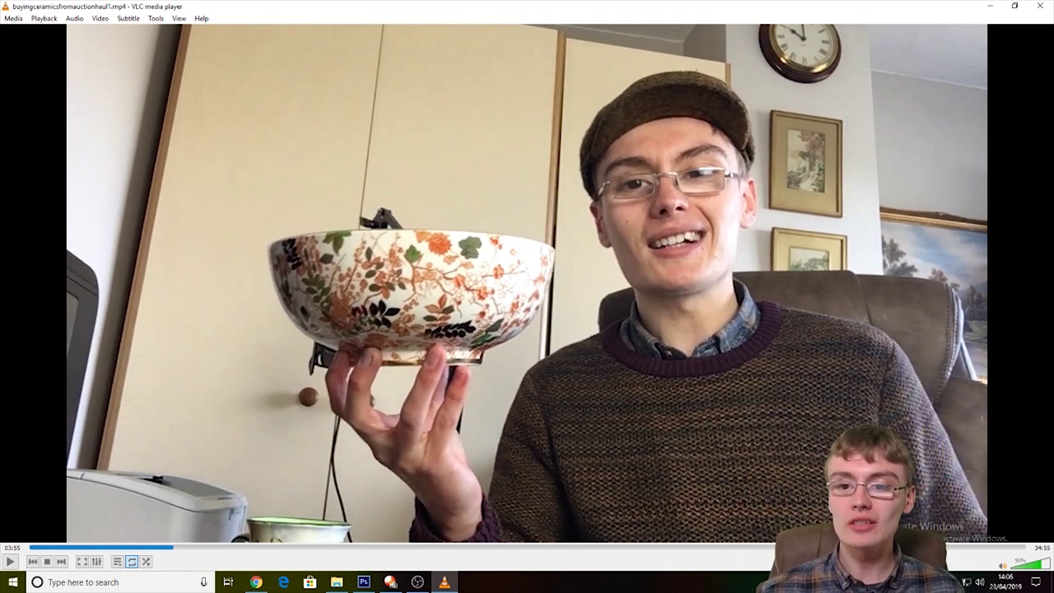
Step: Open File Explorer to the Videos > Thumbnail Blanks New folder
{"action": "left_click", "coordinate": [336, 580]}
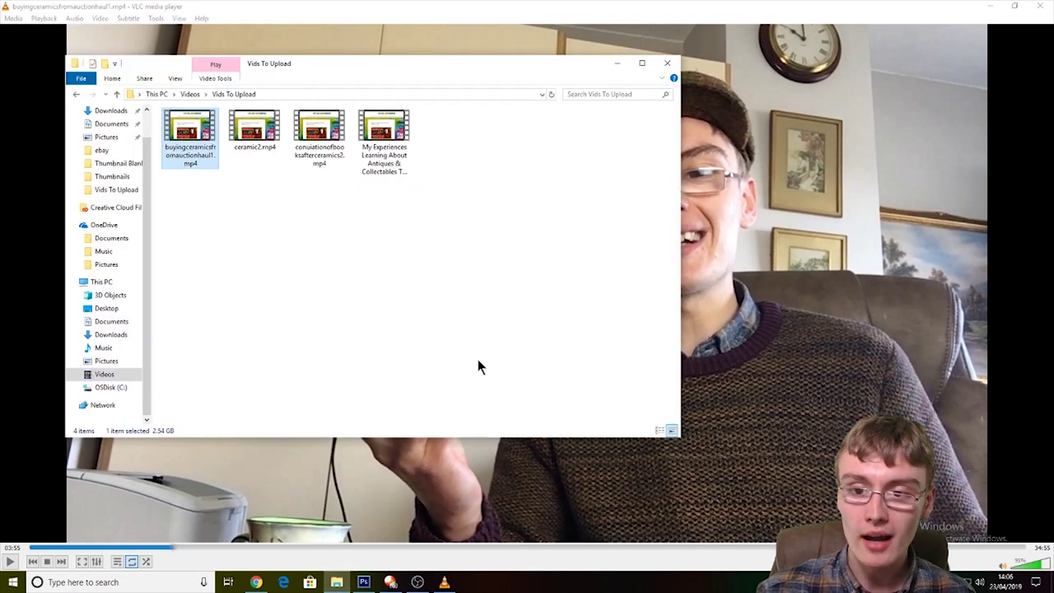
{"action": "left_click", "coordinate": [120, 376]}
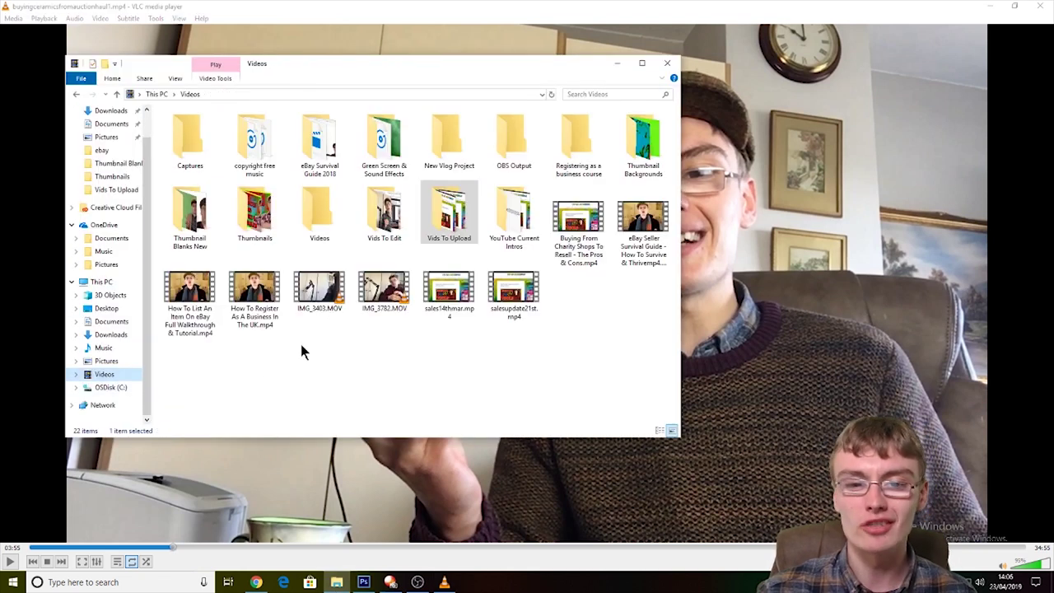
{"action": "left_click", "coordinate": [199, 215]}
{"action": "double_click", "coordinate": [199, 215]}
{"action": "left_click_drag", "start_coordinate": [472, 63], "coordinate": [617, 110]}
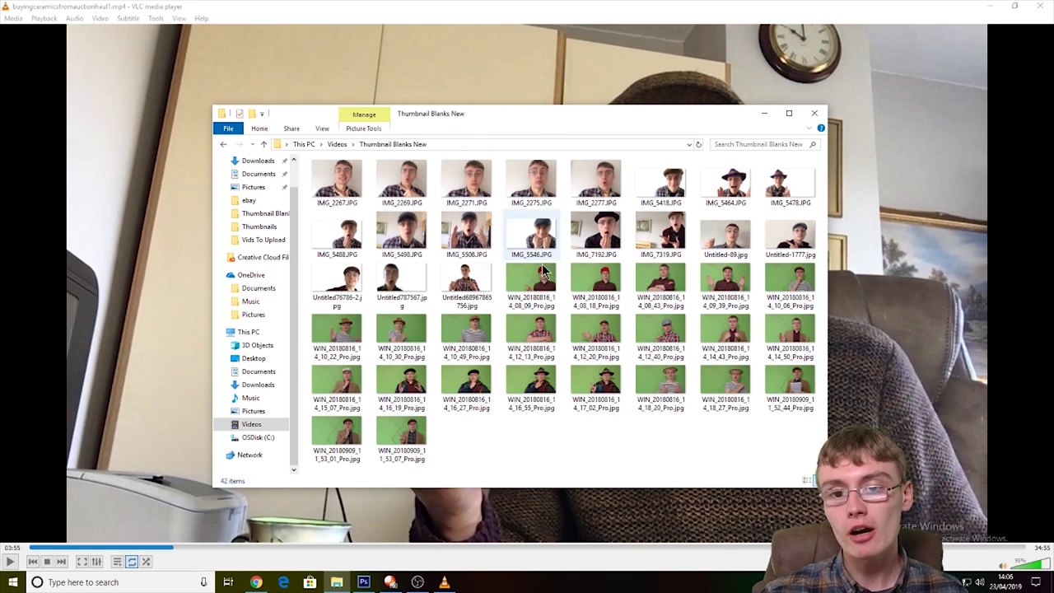
Step: Preview a green-screen photo in Photos, then close it and minimise Explorer
{"action": "right_click", "coordinate": [540, 328]}
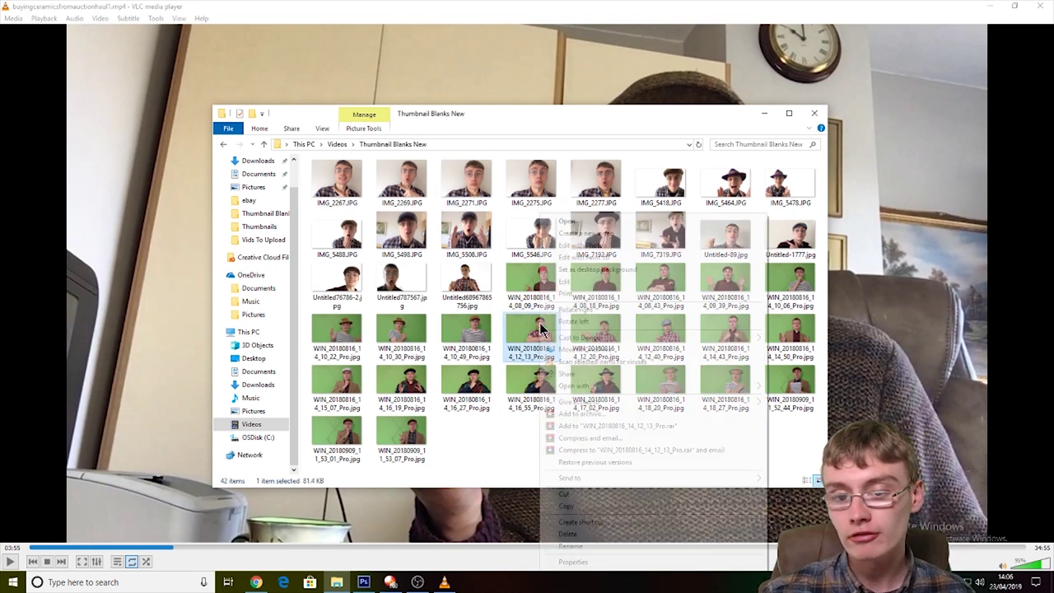
{"action": "left_click", "coordinate": [566, 235]}
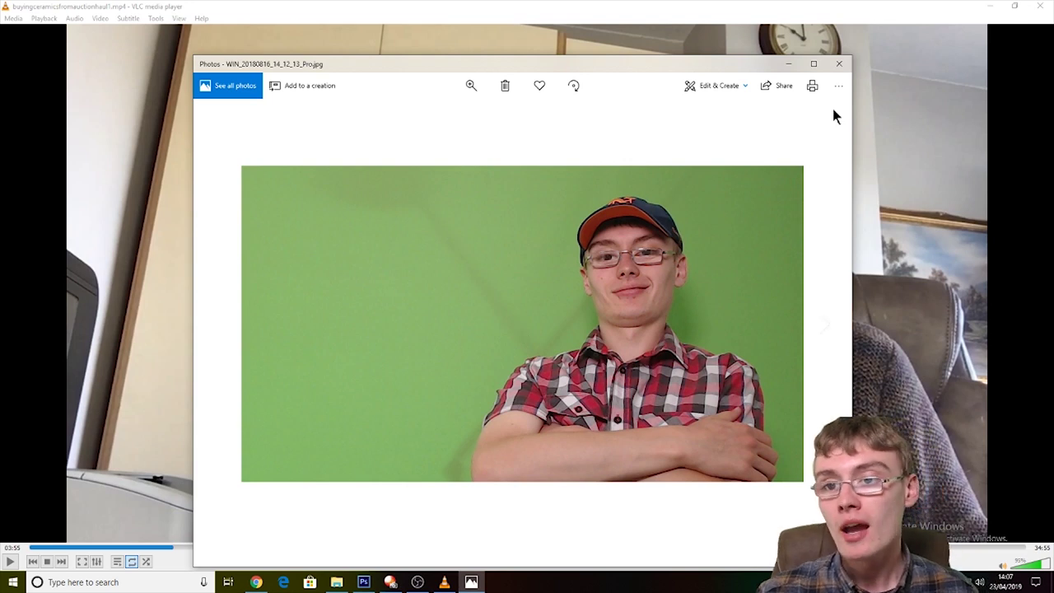
{"action": "left_click", "coordinate": [837, 69]}
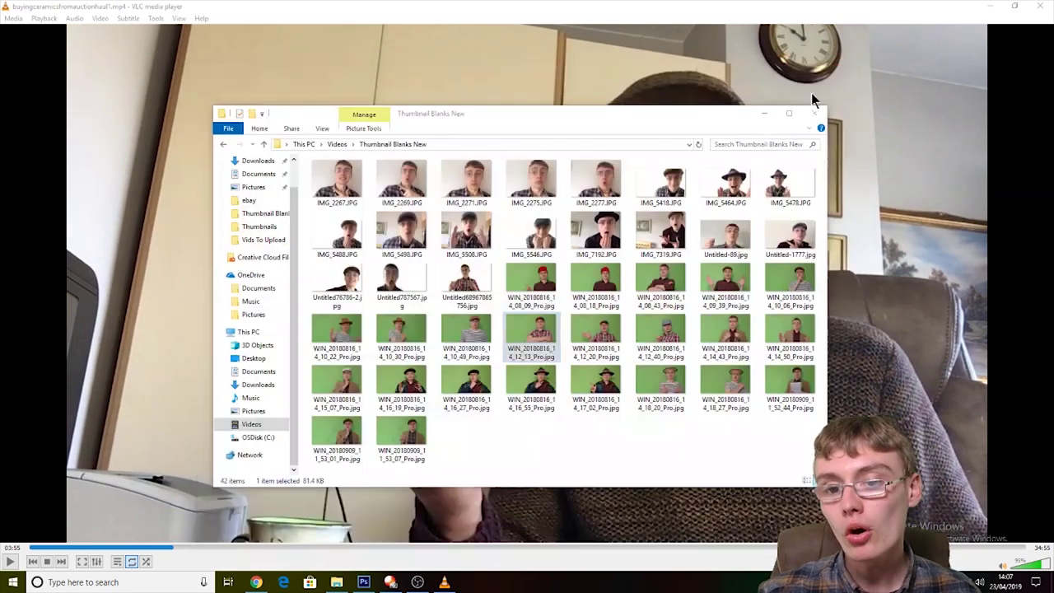
{"action": "left_click", "coordinate": [759, 109]}
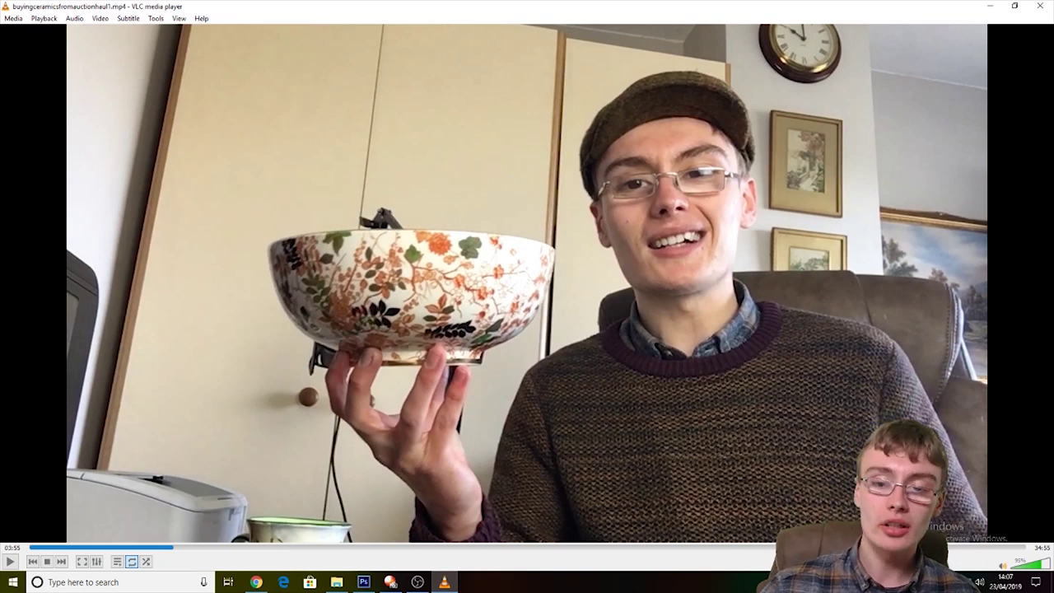
Step: Toggle the paused VLC bowl shot at 03:55 to fullscreen and back to a window
{"action": "double_click", "coordinate": [515, 167]}
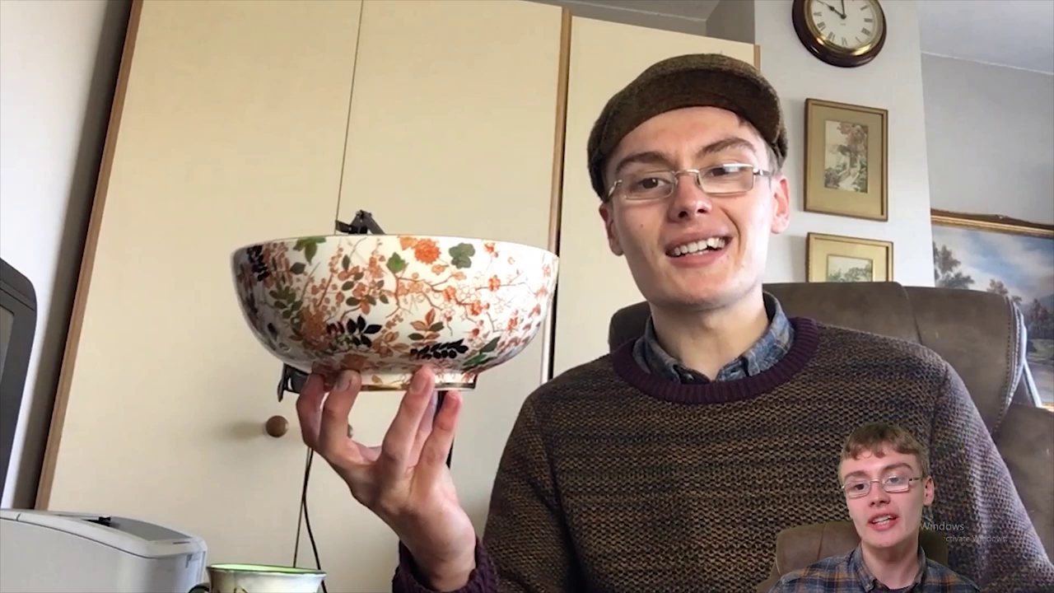
{"action": "double_click", "coordinate": [532, 127]}
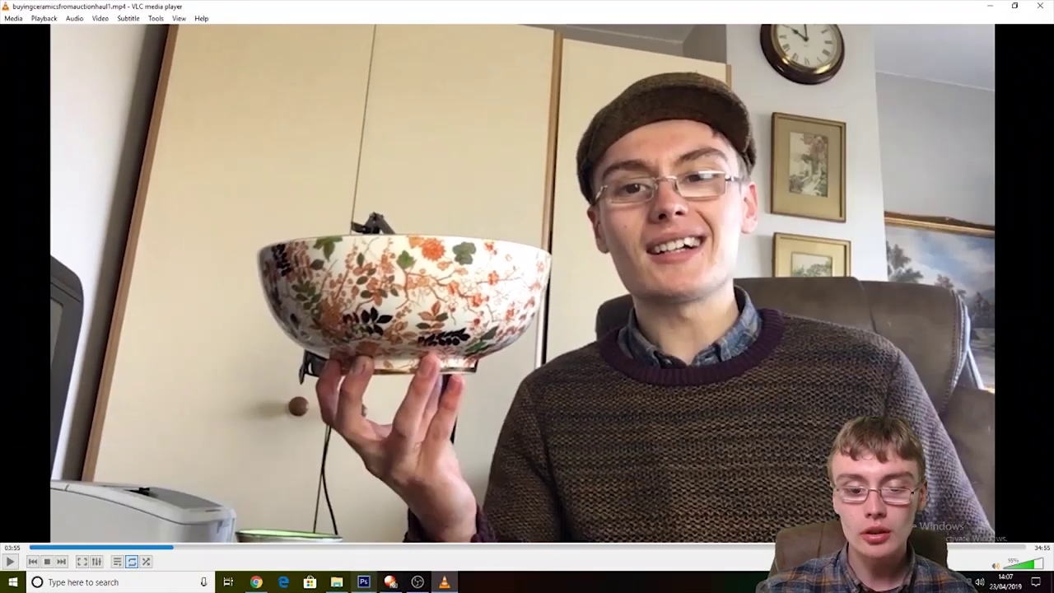
Step: Hide VLC, paste the captured bowl frame as Layer 1, and begin Free Transform
{"action": "left_click", "coordinate": [445, 582]}
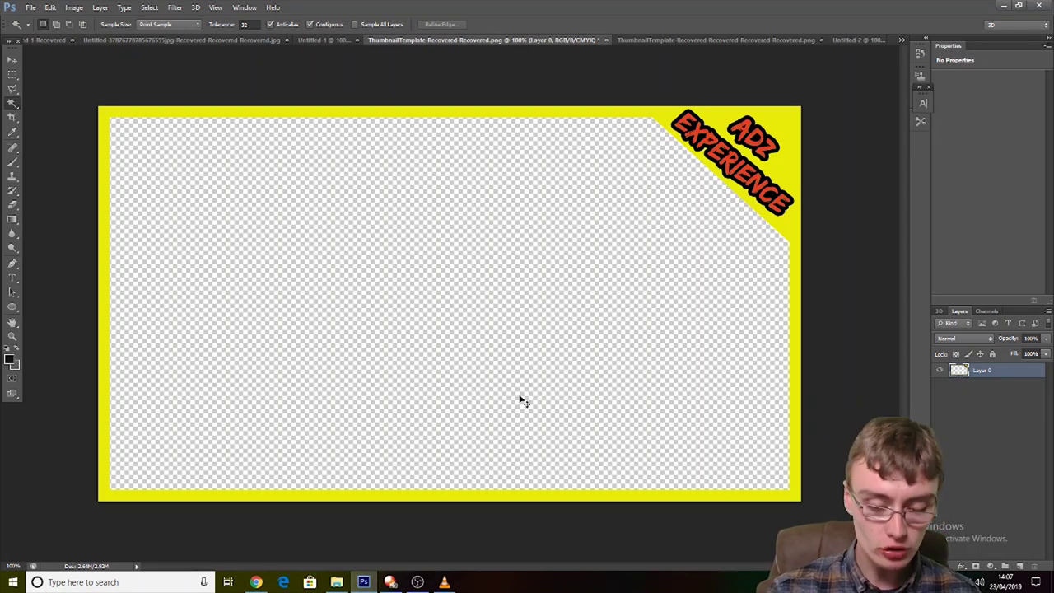
{"action": "key", "text": "ctrl+v"}
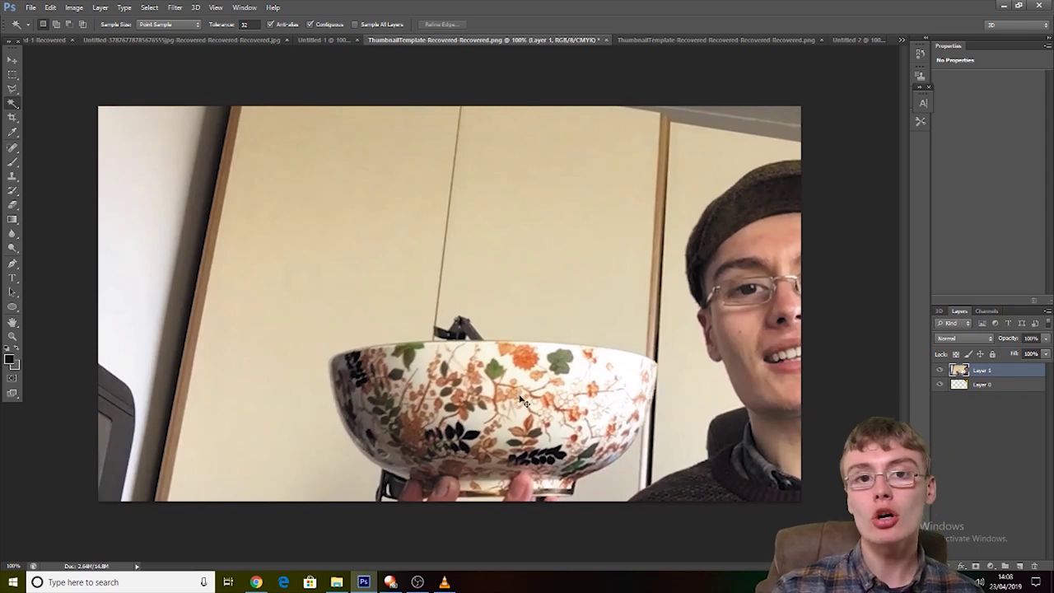
{"action": "key", "text": "ctrl+t"}
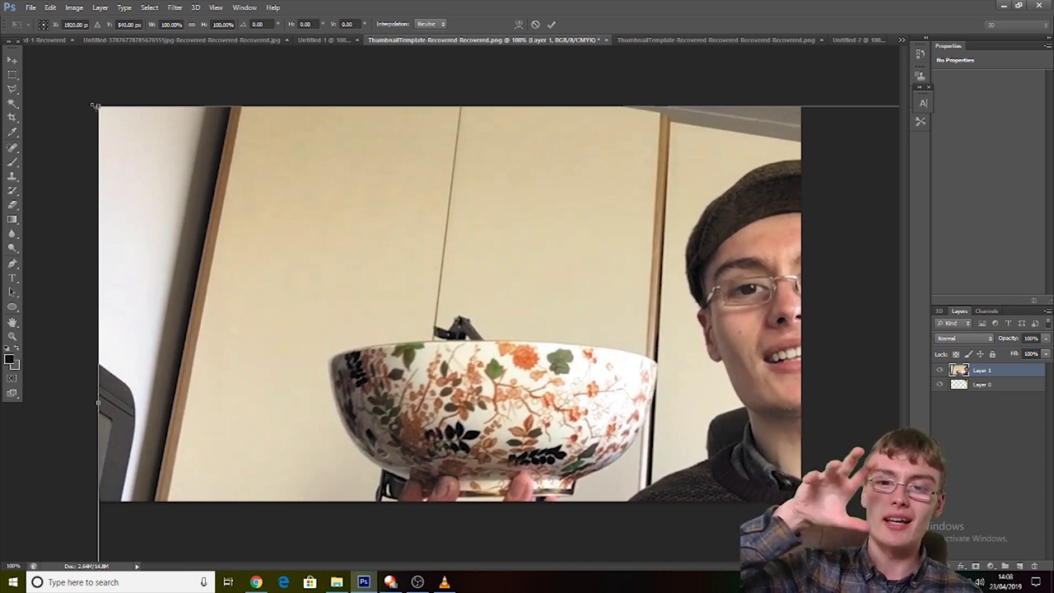
{"action": "left_click_drag", "start_coordinate": [93, 106], "coordinate": [415, 292]}
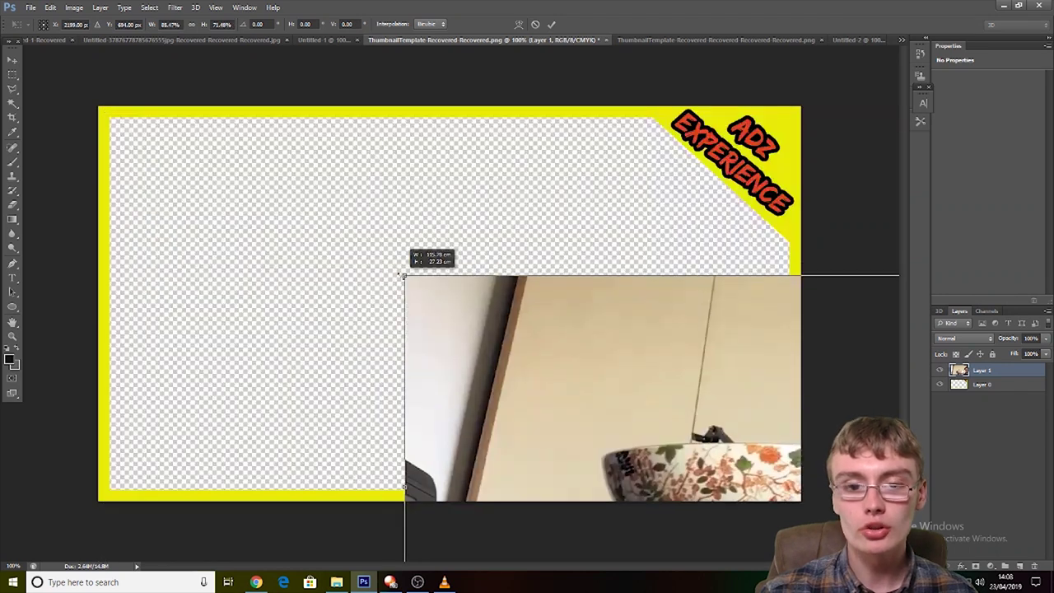
{"action": "left_click_drag", "start_coordinate": [518, 326], "coordinate": [96, 167]}
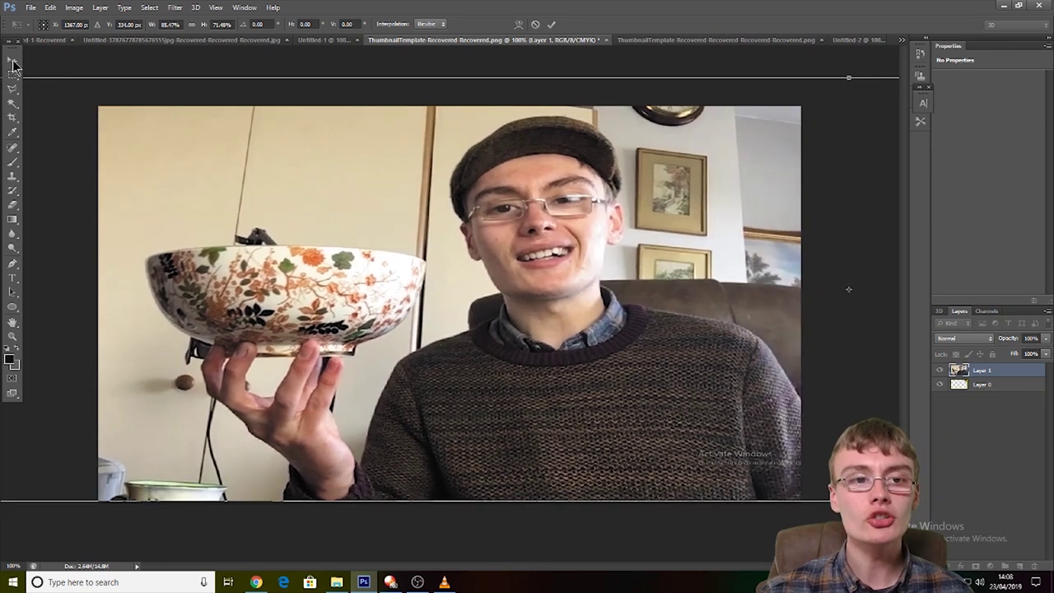
{"action": "left_click", "coordinate": [50, 7]}
{"action": "left_click", "coordinate": [56, 20]}
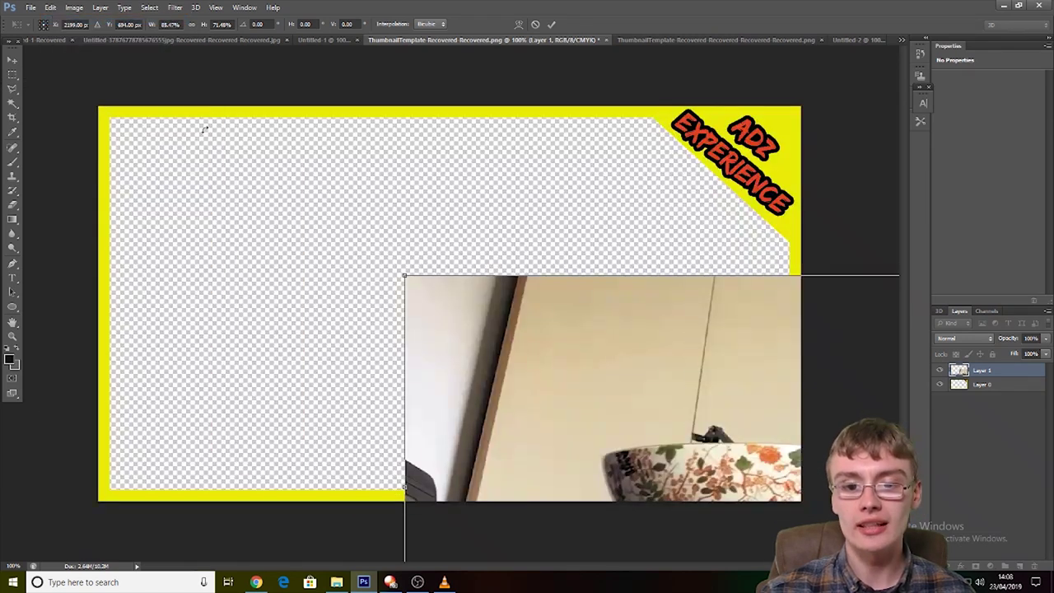
{"action": "left_click", "coordinate": [48, 8]}
{"action": "left_click", "coordinate": [56, 20]}
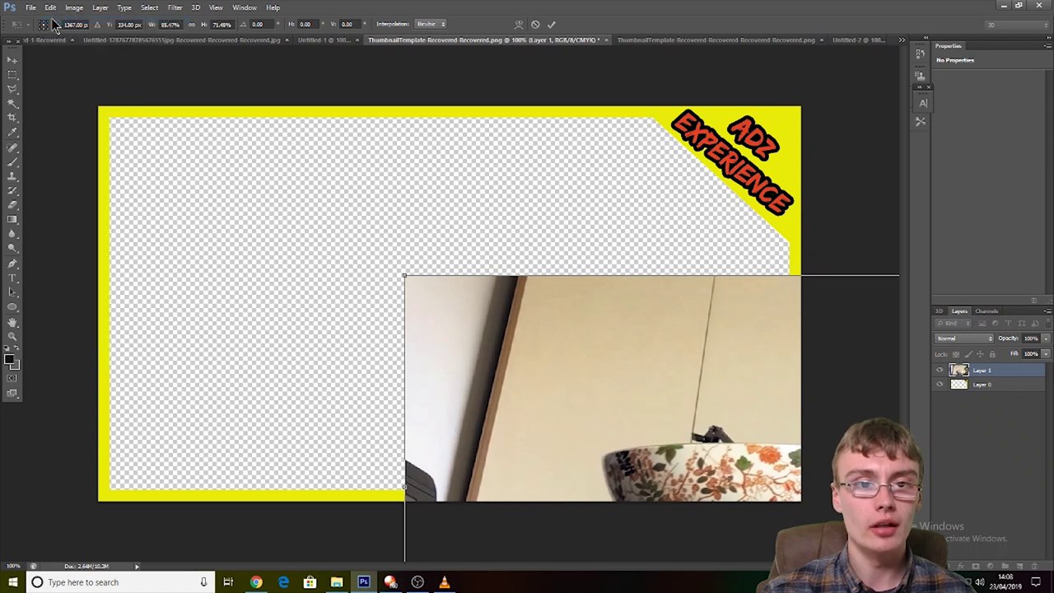
{"action": "left_click", "coordinate": [50, 8]}
{"action": "left_click", "coordinate": [59, 19]}
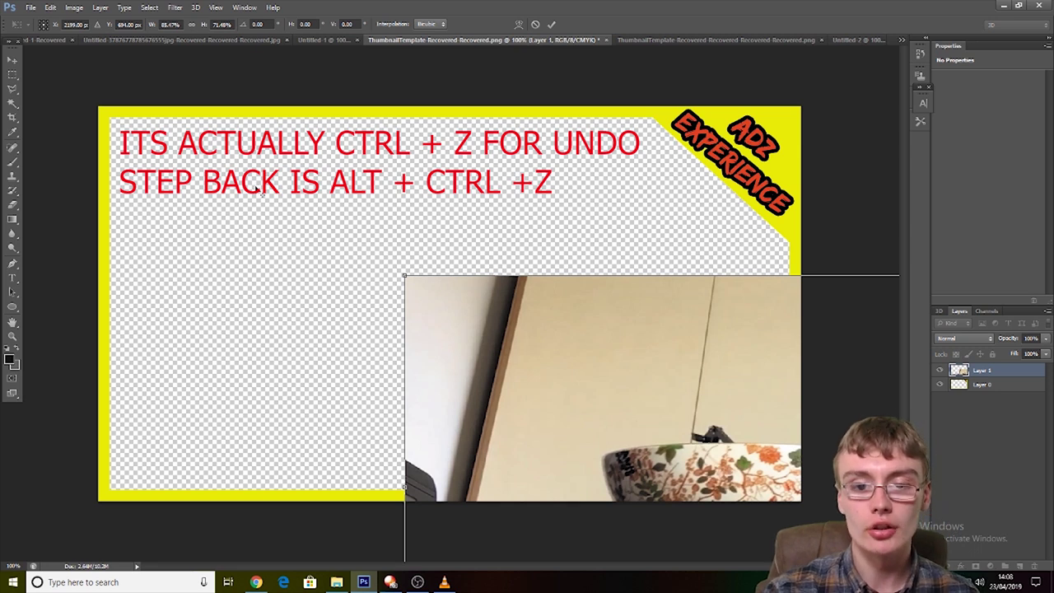
{"action": "left_click_drag", "start_coordinate": [578, 283], "coordinate": [298, 172]}
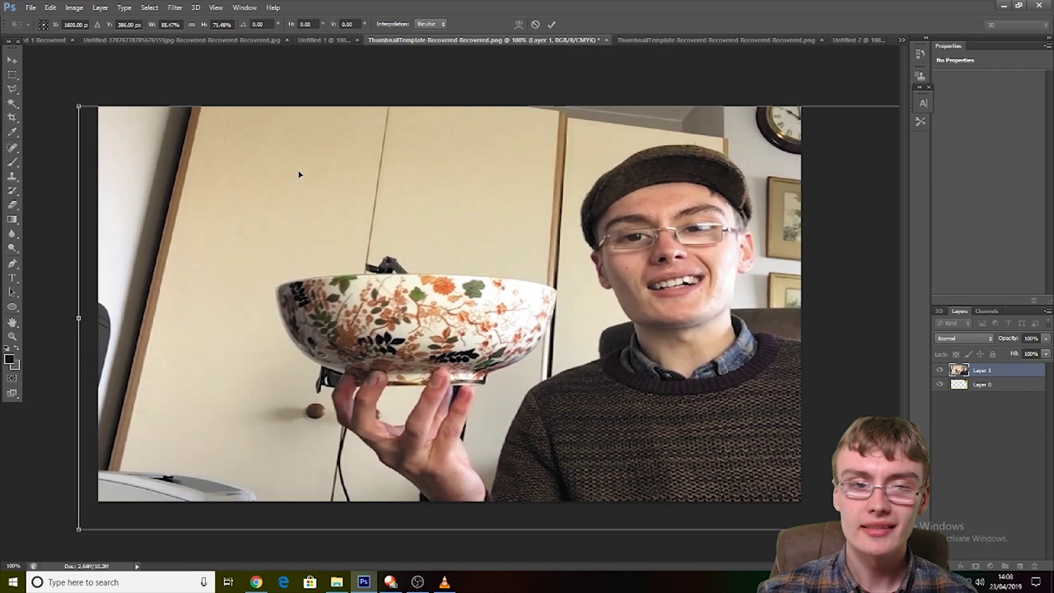
{"action": "left_click", "coordinate": [50, 8]}
{"action": "left_click", "coordinate": [52, 19]}
{"action": "left_click", "coordinate": [50, 7]}
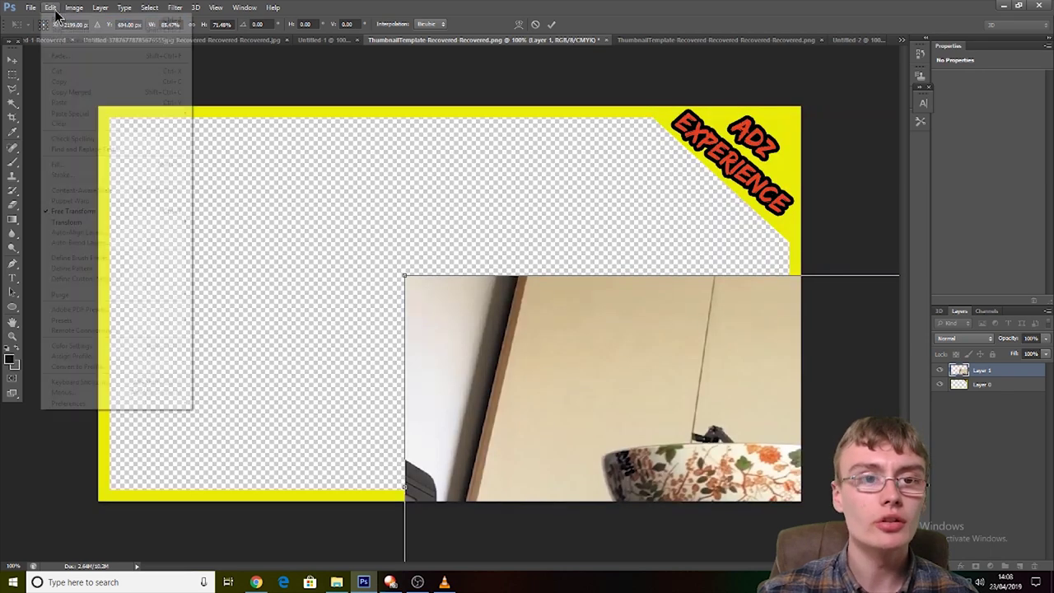
{"action": "left_click", "coordinate": [624, 347]}
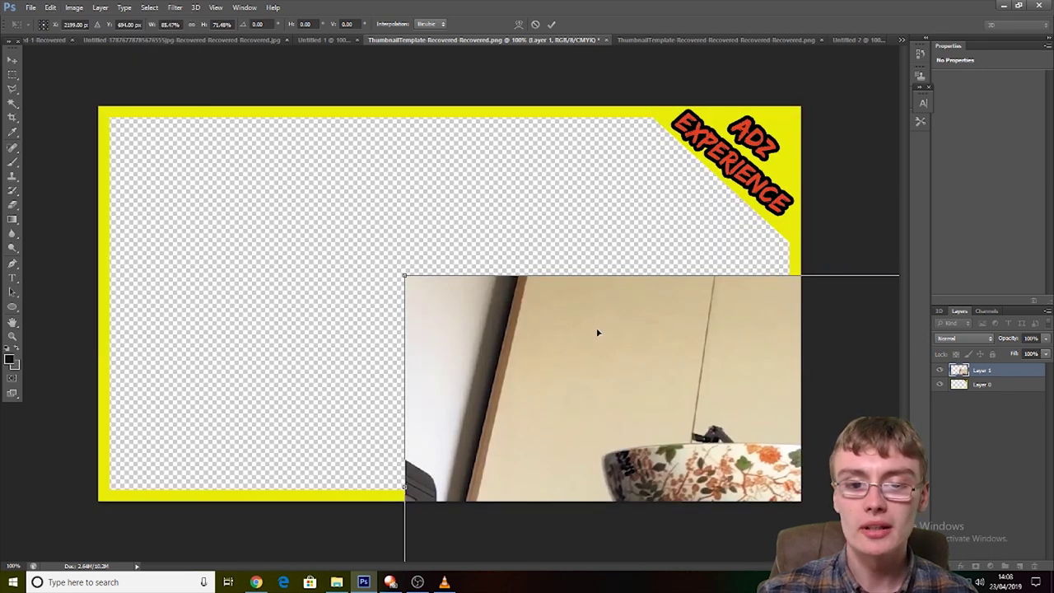
{"action": "key", "text": "Escape"}
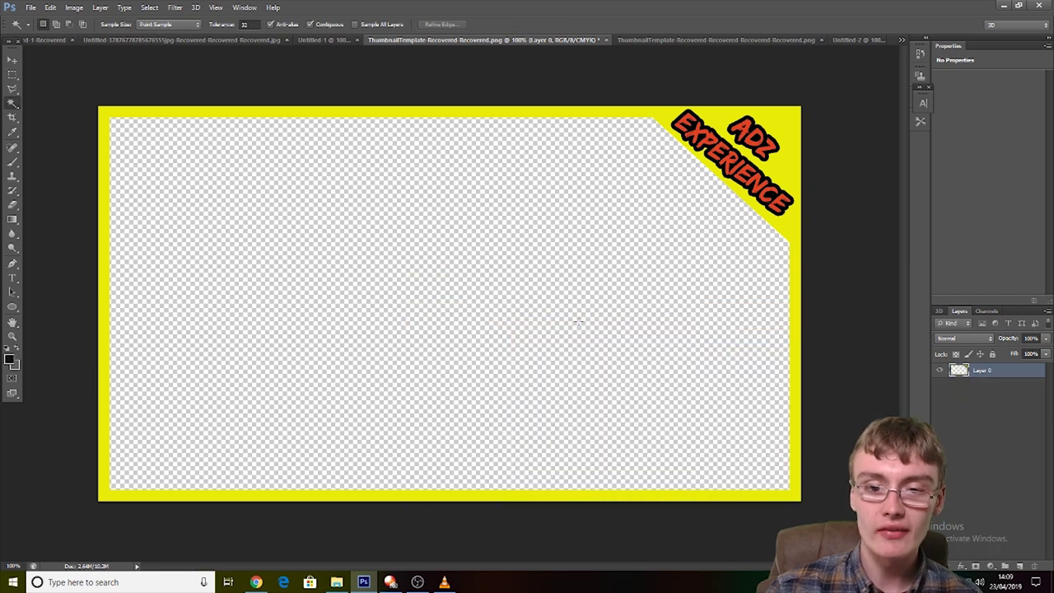
{"action": "key", "text": "ctrl+alt+z"}
{"action": "key", "text": "ctrl+shift+z"}
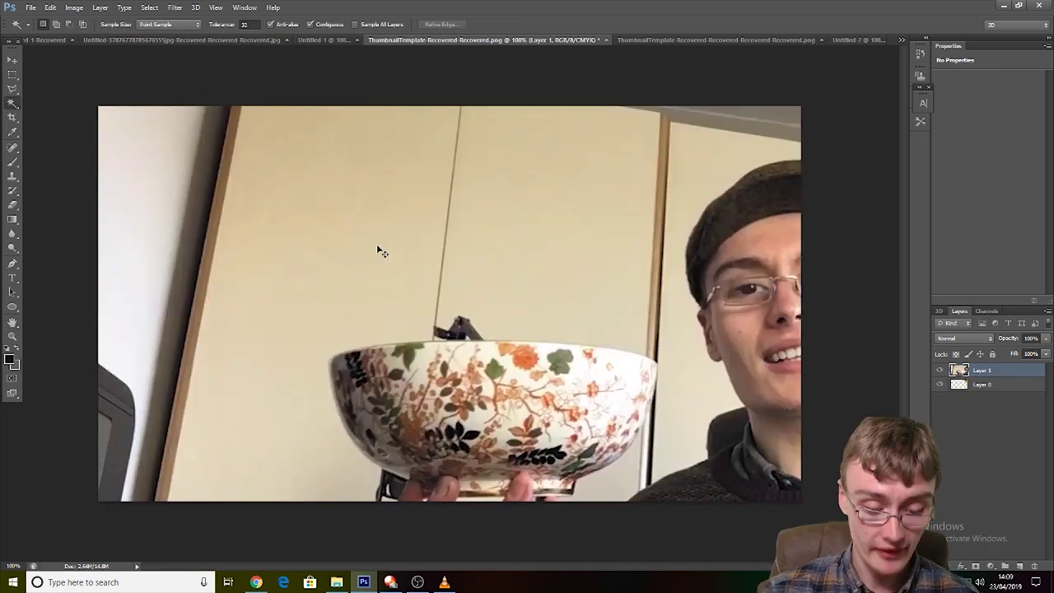
Step: Scale Layer 1 to about 64% inside the yellow frame, then move Layer 0 above it
{"action": "key", "text": "ctrl+t"}
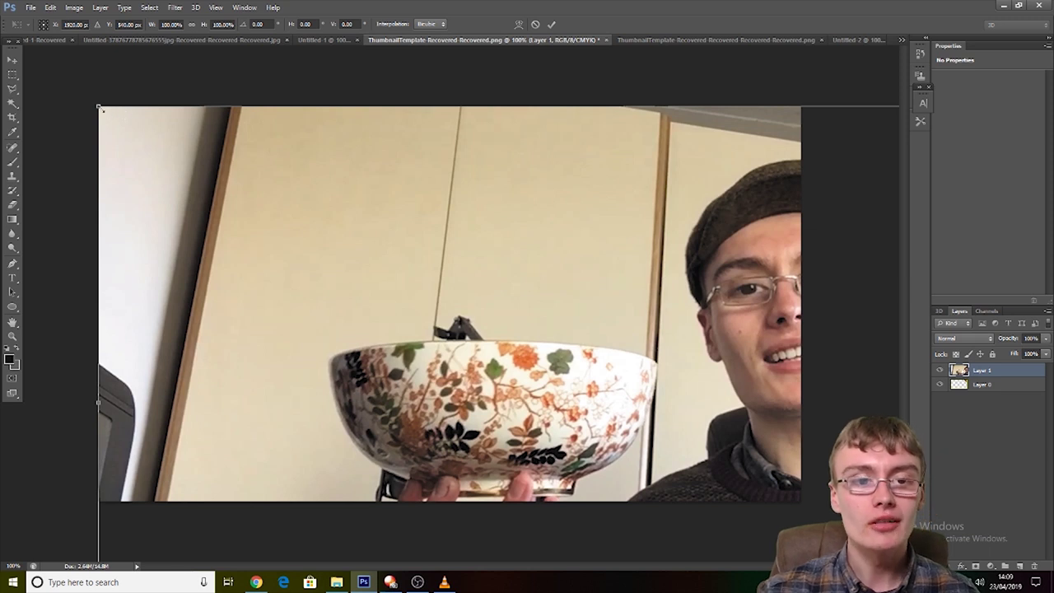
{"action": "left_click_drag", "start_coordinate": [98, 106], "coordinate": [166, 184]}
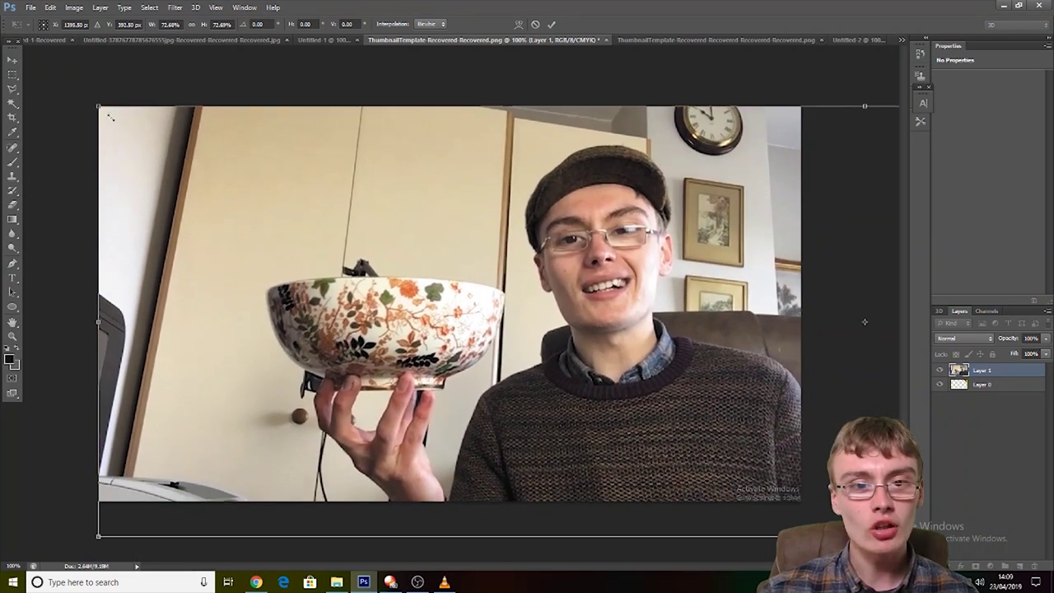
{"action": "left_click_drag", "start_coordinate": [104, 119], "coordinate": [288, 170]}
{"action": "left_click_drag", "start_coordinate": [392, 236], "coordinate": [238, 192]}
{"action": "left_click_drag", "start_coordinate": [118, 492], "coordinate": [99, 499]}
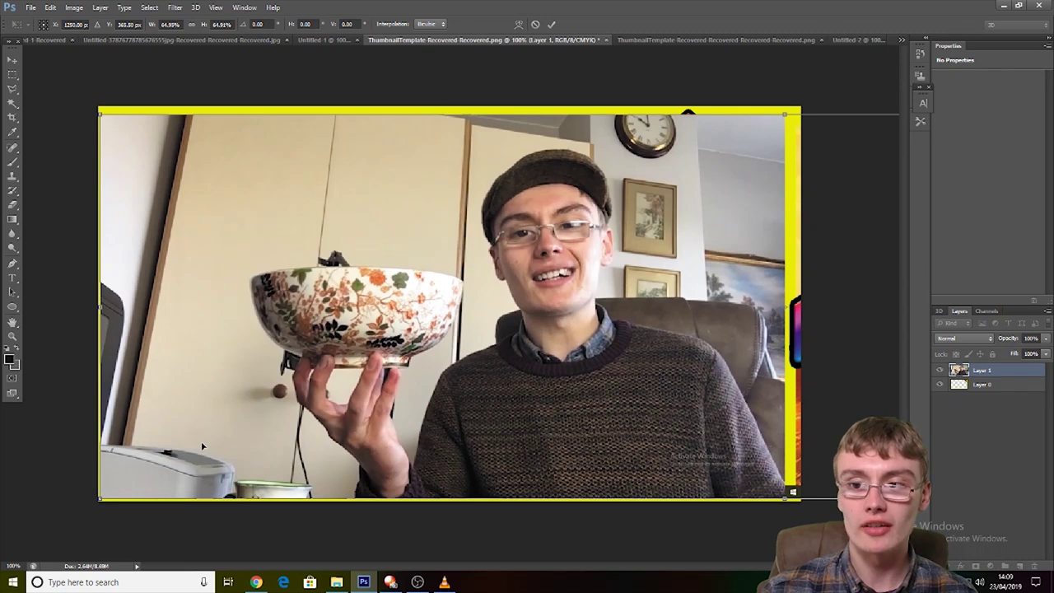
{"action": "left_click_drag", "start_coordinate": [202, 446], "coordinate": [200, 444]}
{"action": "key", "text": "Return"}
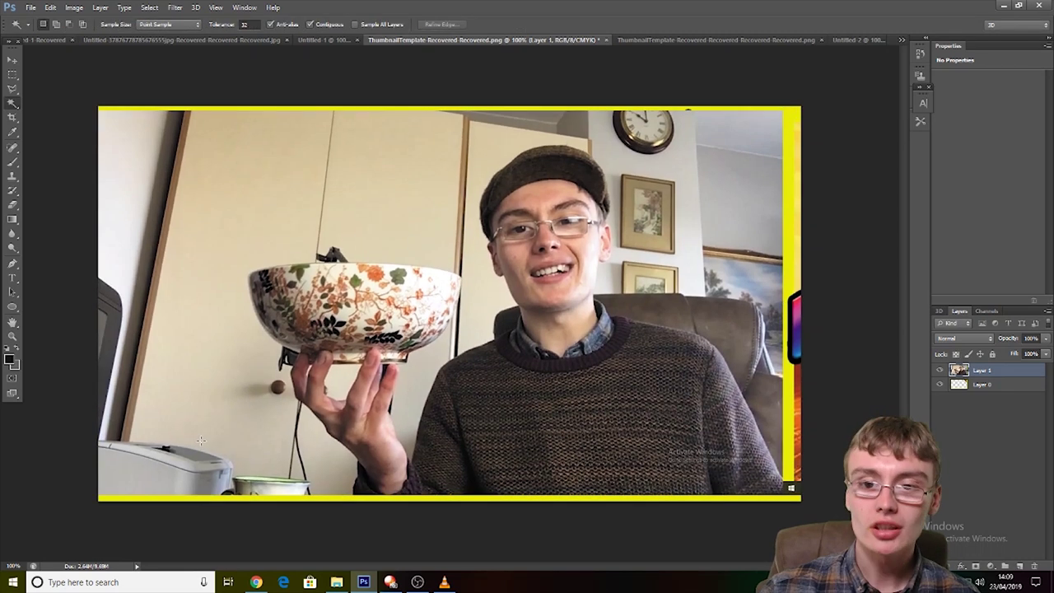
{"action": "left_click", "coordinate": [988, 384]}
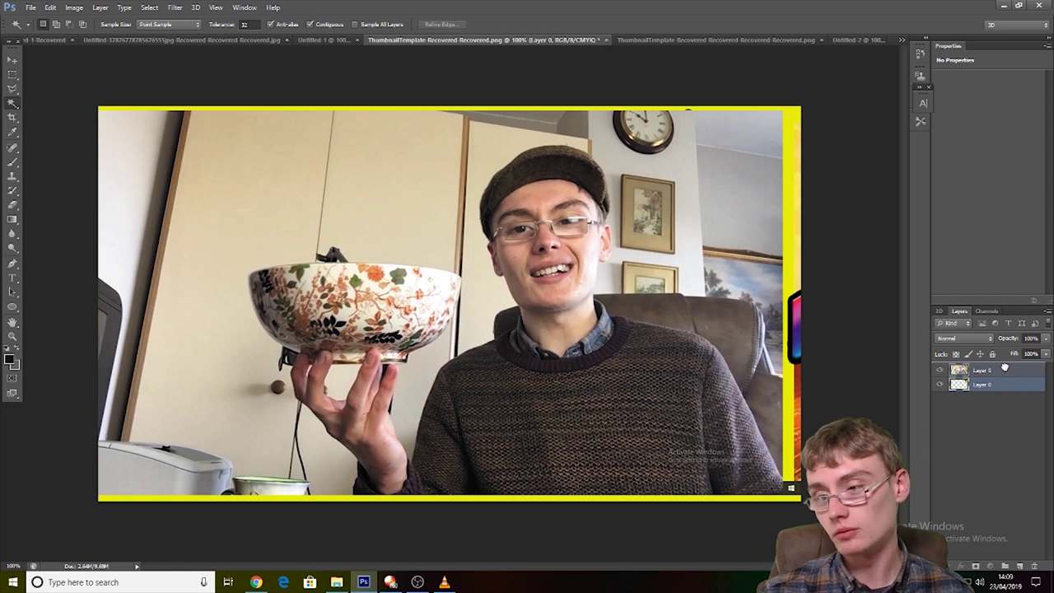
{"action": "key", "text": "ctrl+]"}
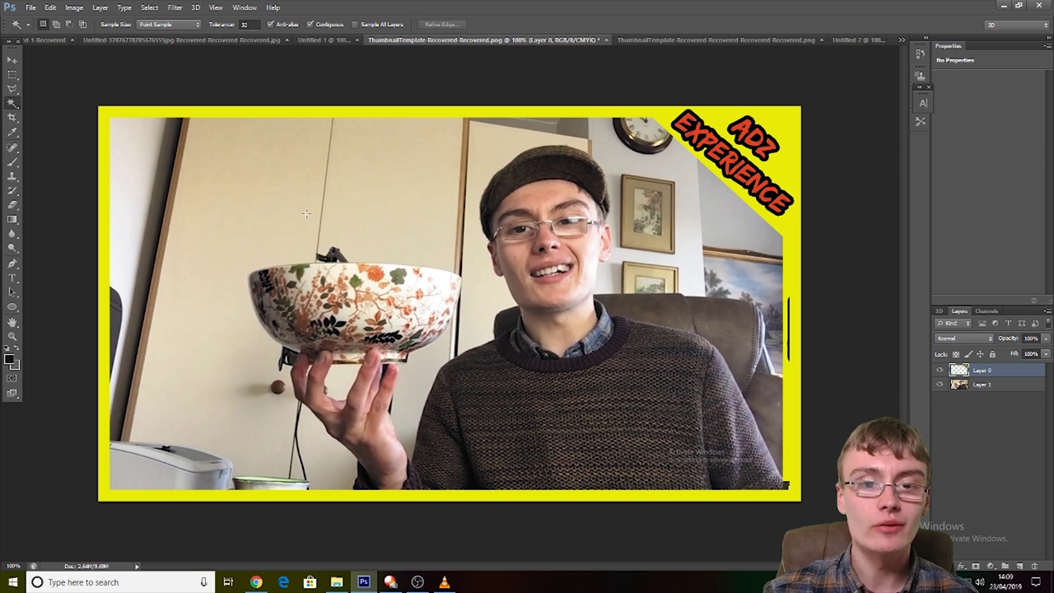
Step: With the Move tool, select Layer 1, nudge it, and enlarge it over the empty left strip
{"action": "left_click", "coordinate": [12, 60]}
{"action": "left_click_drag", "start_coordinate": [488, 368], "coordinate": [483, 368]}
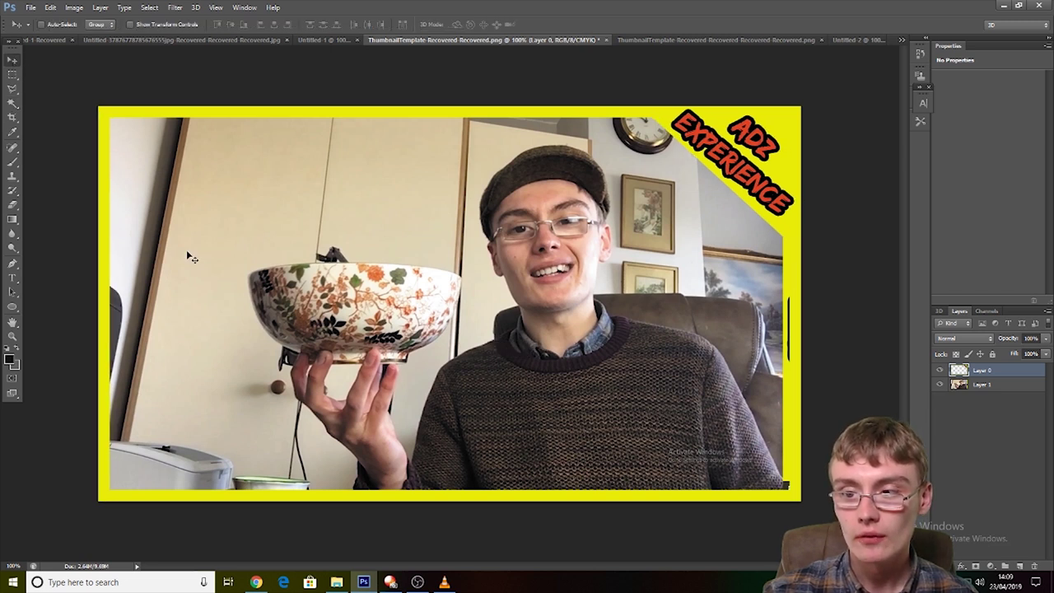
{"action": "left_click", "coordinate": [51, 7]}
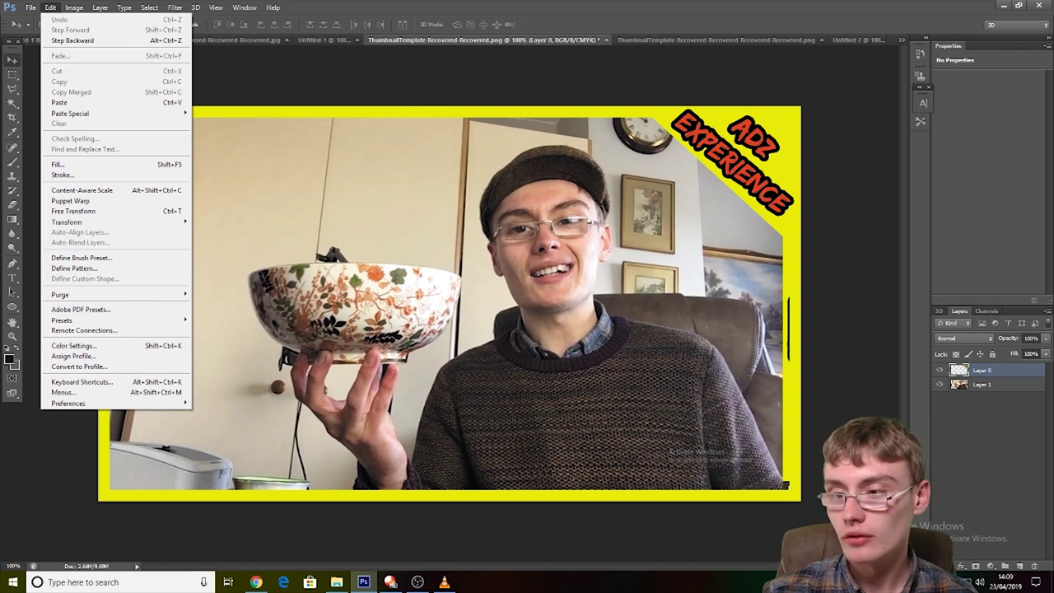
{"action": "left_click", "coordinate": [957, 384]}
{"action": "left_click_drag", "start_coordinate": [536, 295], "coordinate": [544, 299]}
{"action": "key", "text": "ctrl+t"}
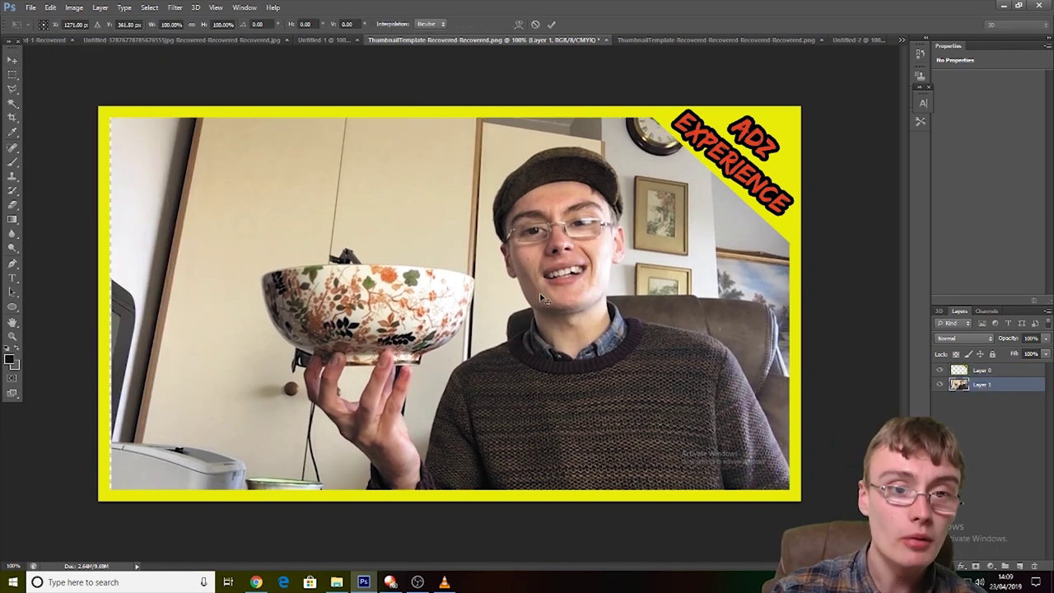
{"action": "left_click_drag", "start_coordinate": [108, 109], "coordinate": [102, 108]}
{"action": "key", "text": "Return"}
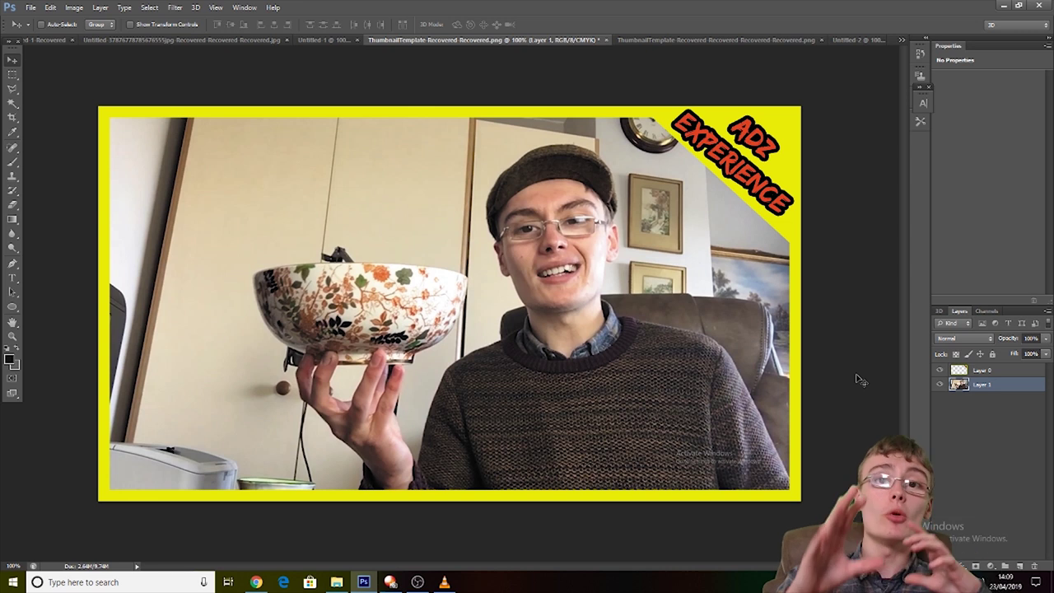
Step: Drag Layer 1 above Layer 0 and enlarge it to cover the whole canvas
{"action": "left_click_drag", "start_coordinate": [1024, 389], "coordinate": [1017, 370]}
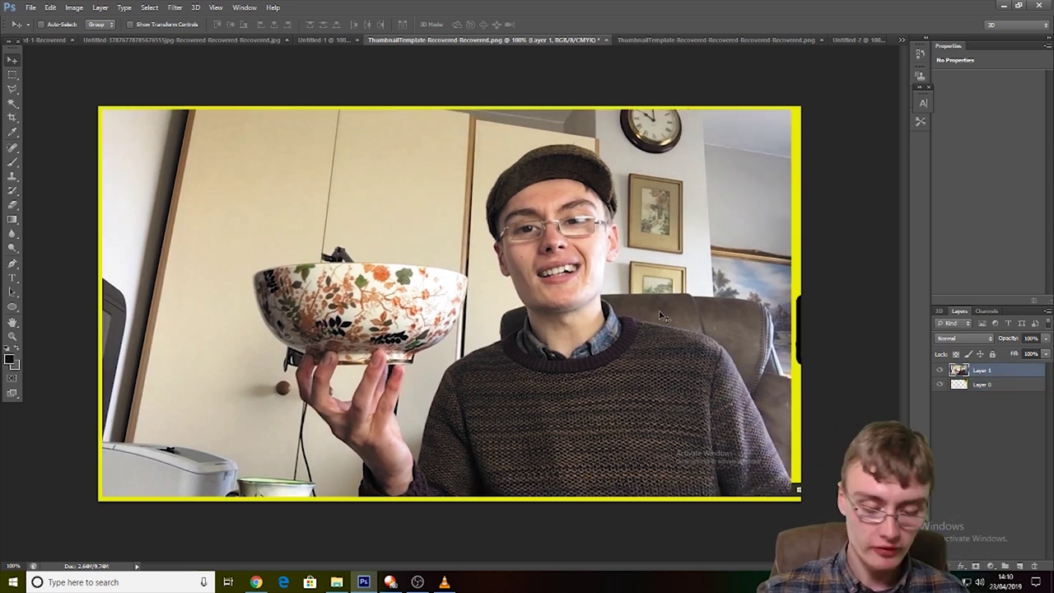
{"action": "key", "text": "ctrl+t"}
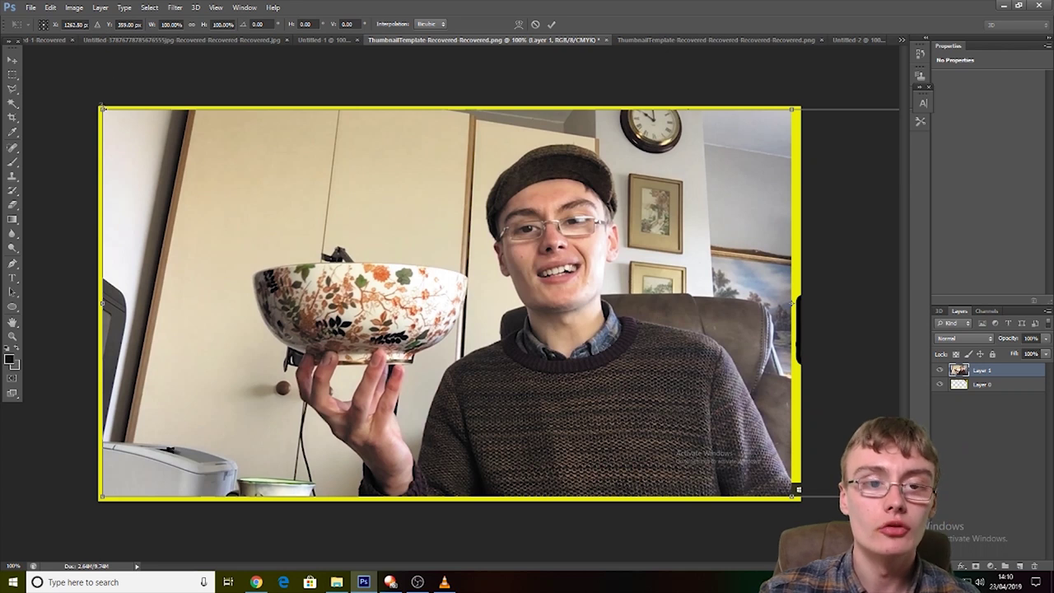
{"action": "left_click_drag", "start_coordinate": [101, 108], "coordinate": [89, 107]}
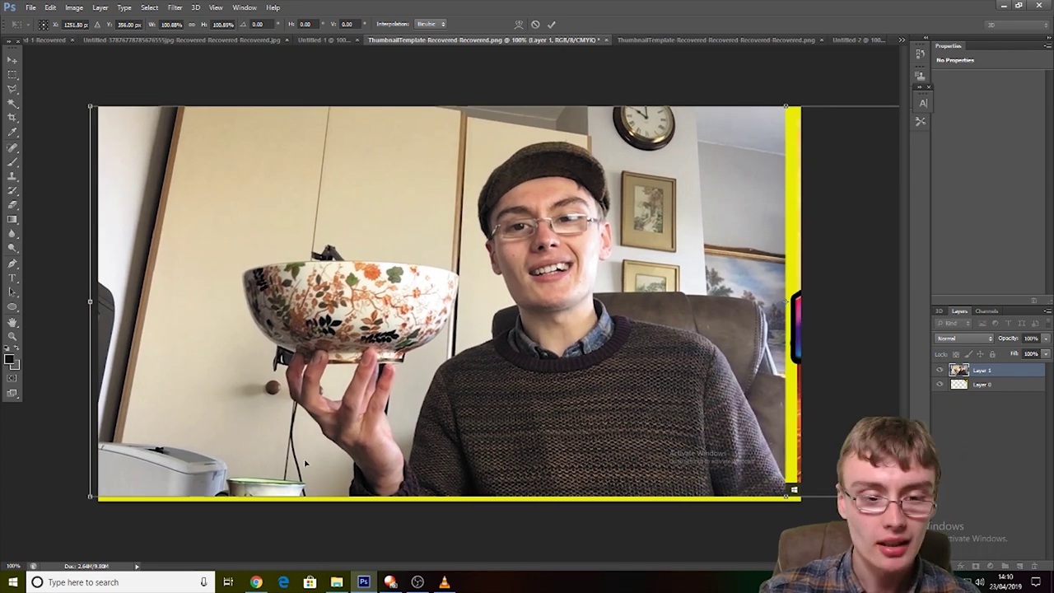
{"action": "left_click_drag", "start_coordinate": [88, 495], "coordinate": [77, 499]}
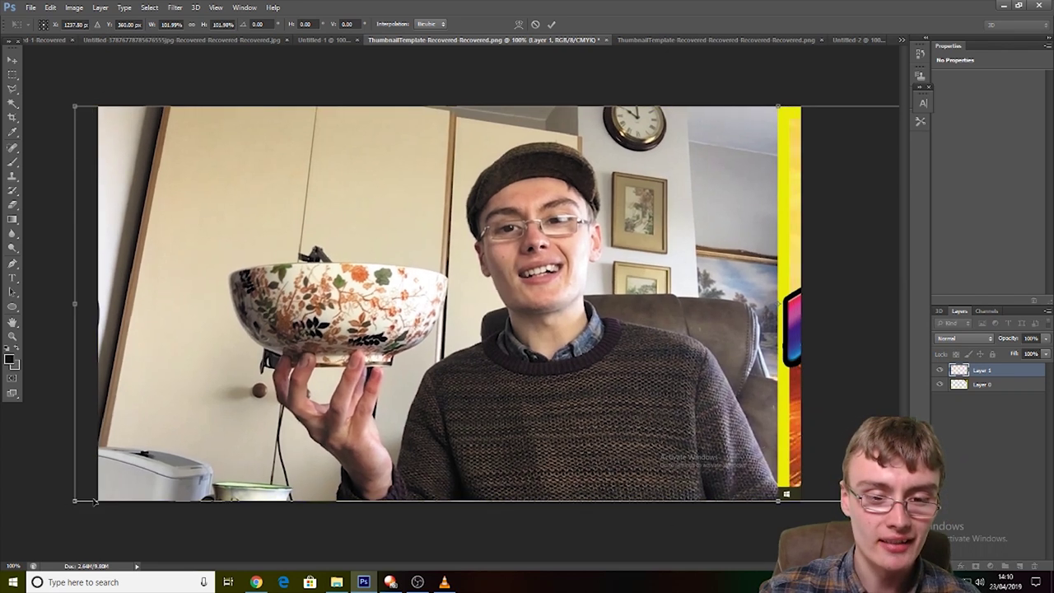
{"action": "left_click_drag", "start_coordinate": [255, 434], "coordinate": [277, 434]}
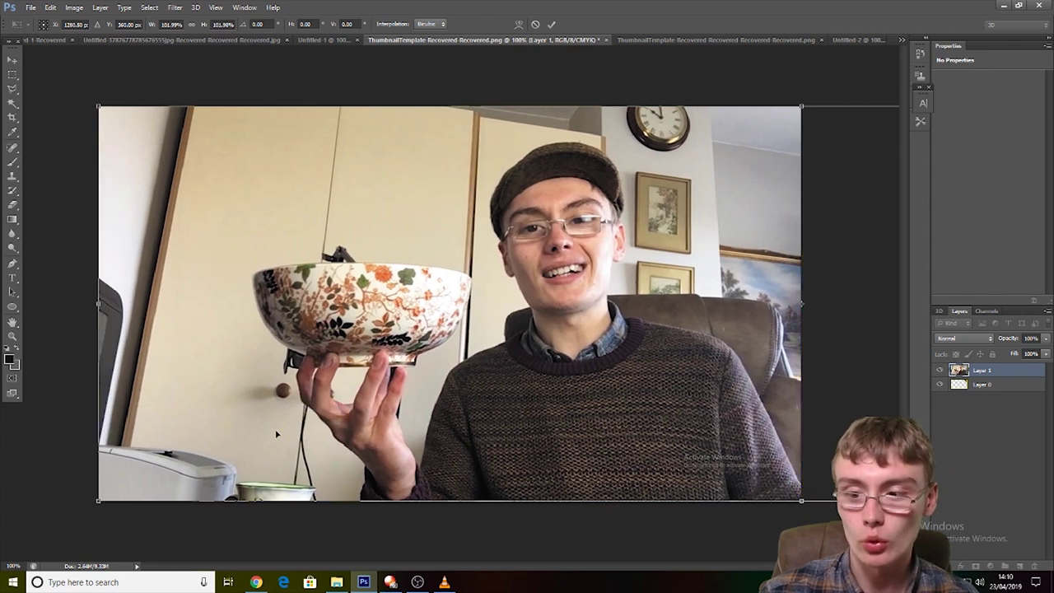
{"action": "key", "text": "Return"}
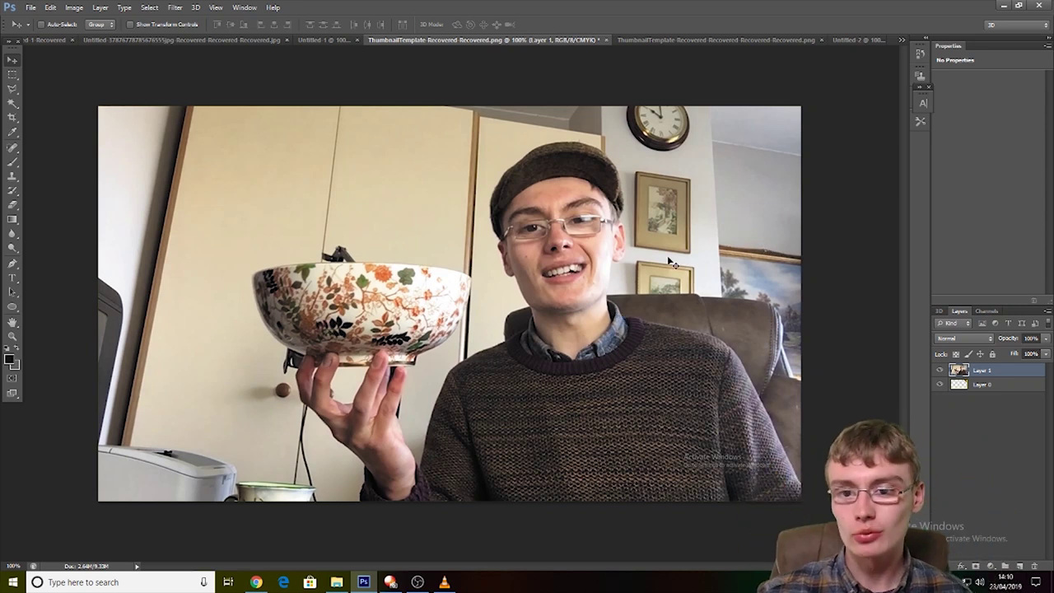
{"action": "left_click", "coordinate": [710, 39]}
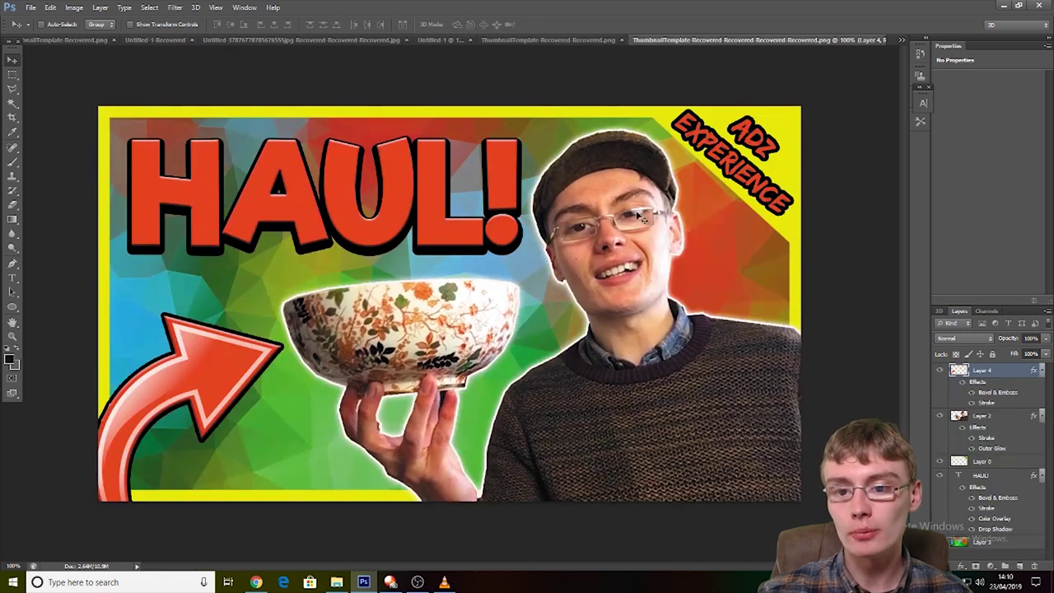
{"action": "left_click", "coordinate": [535, 40]}
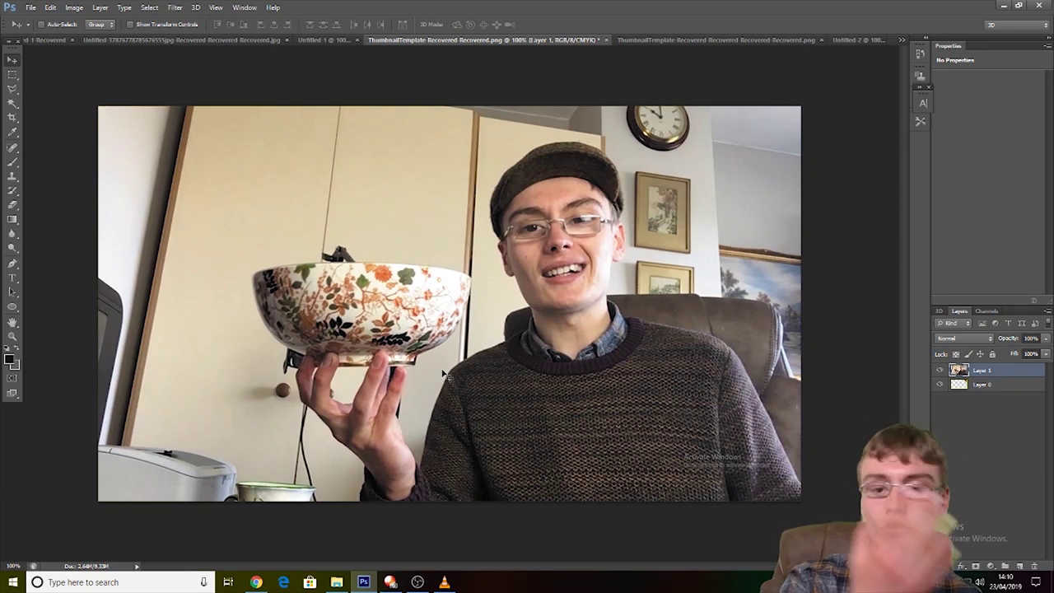
Step: Choose the Polygonal Lasso Tool and zoom to 200% on the person and bowl
{"action": "left_click", "coordinate": [12, 89]}
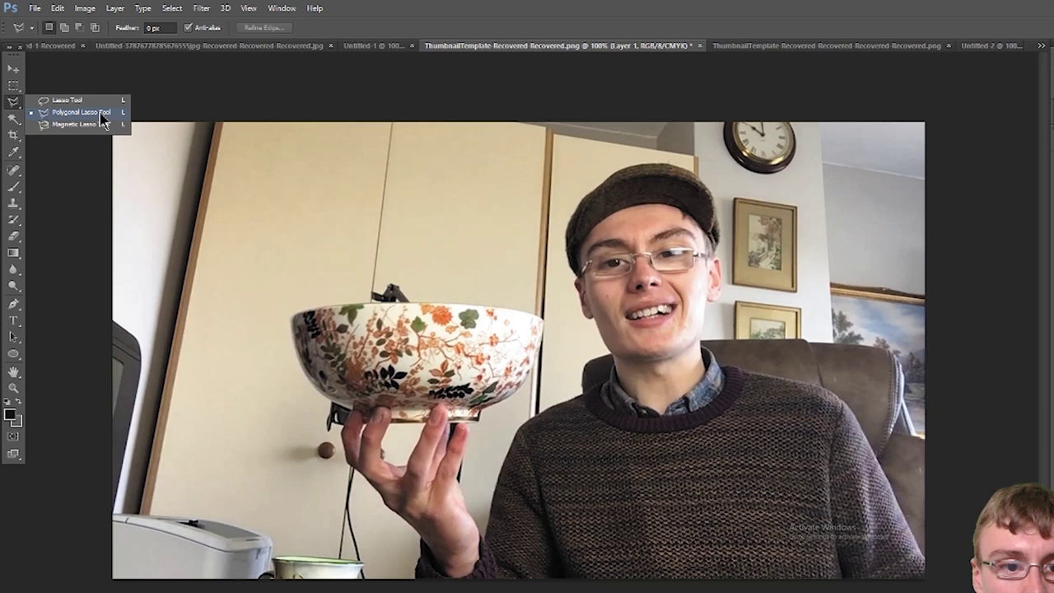
{"action": "left_click", "coordinate": [97, 107]}
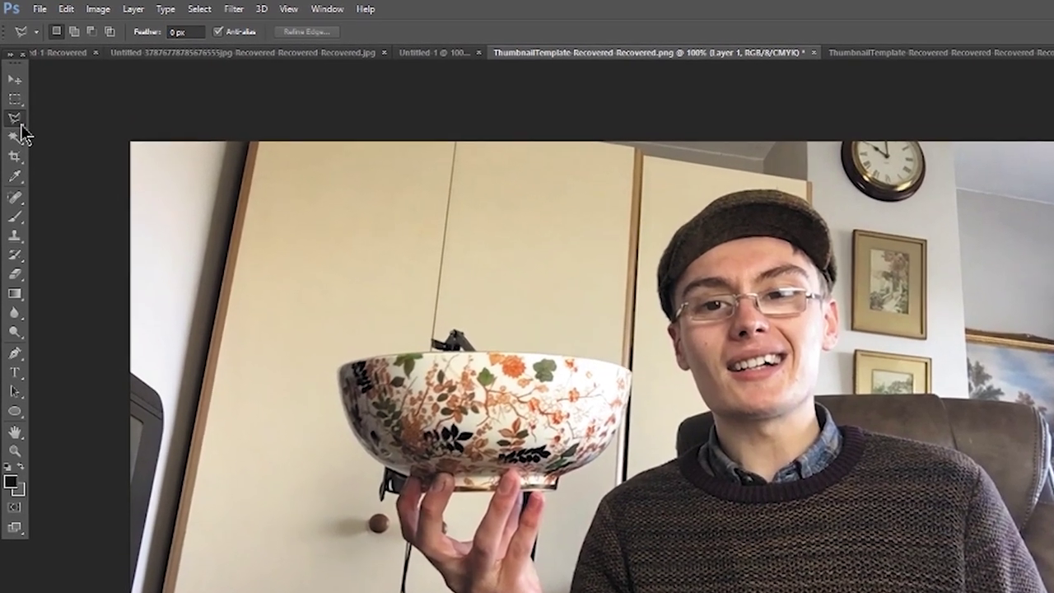
{"action": "left_click", "coordinate": [15, 119]}
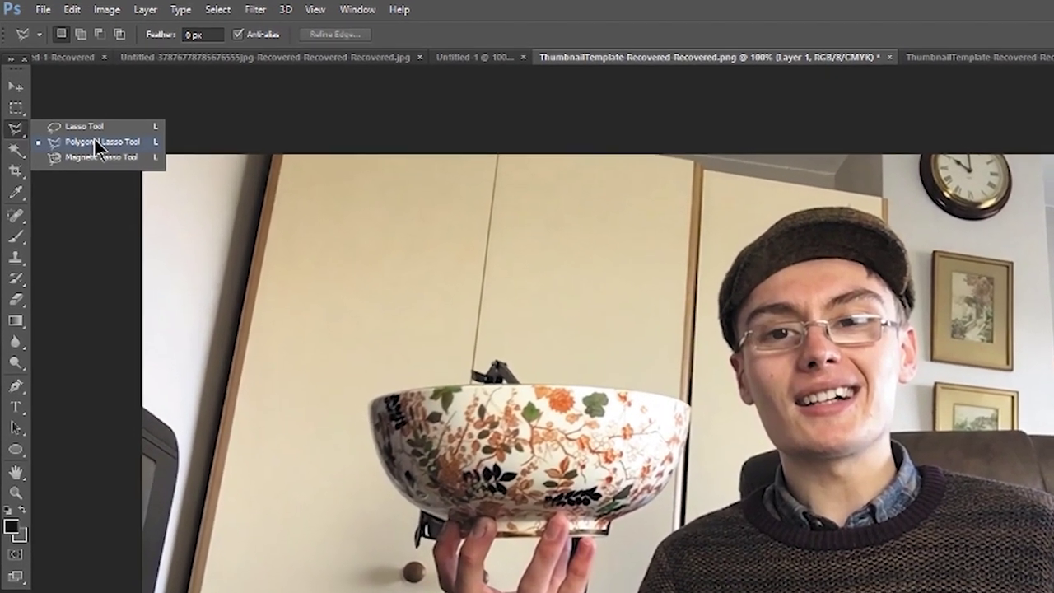
{"action": "left_click", "coordinate": [83, 135]}
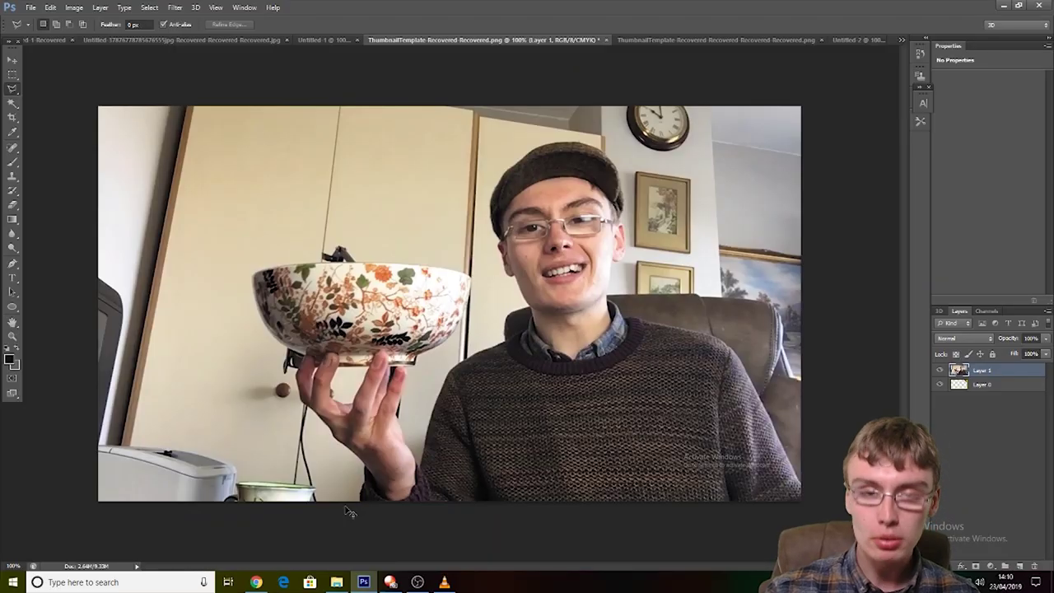
{"action": "key", "text": "ctrl+minus"}
{"action": "key", "text": "ctrl+minus"}
{"action": "key", "text": "ctrl+minus"}
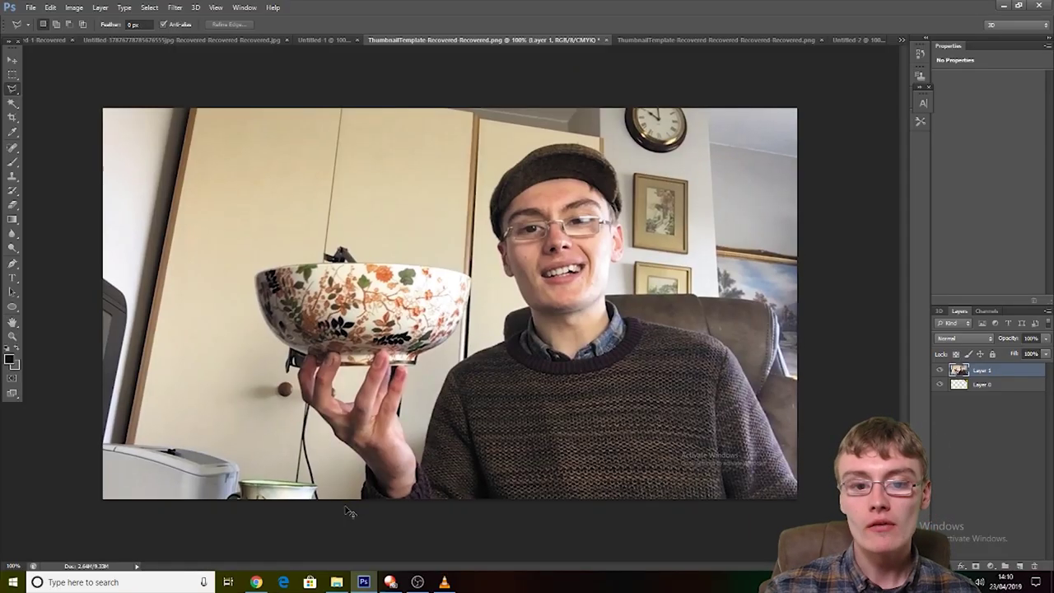
{"action": "key", "text": "ctrl+plus"}
{"action": "key", "text": "ctrl+plus"}
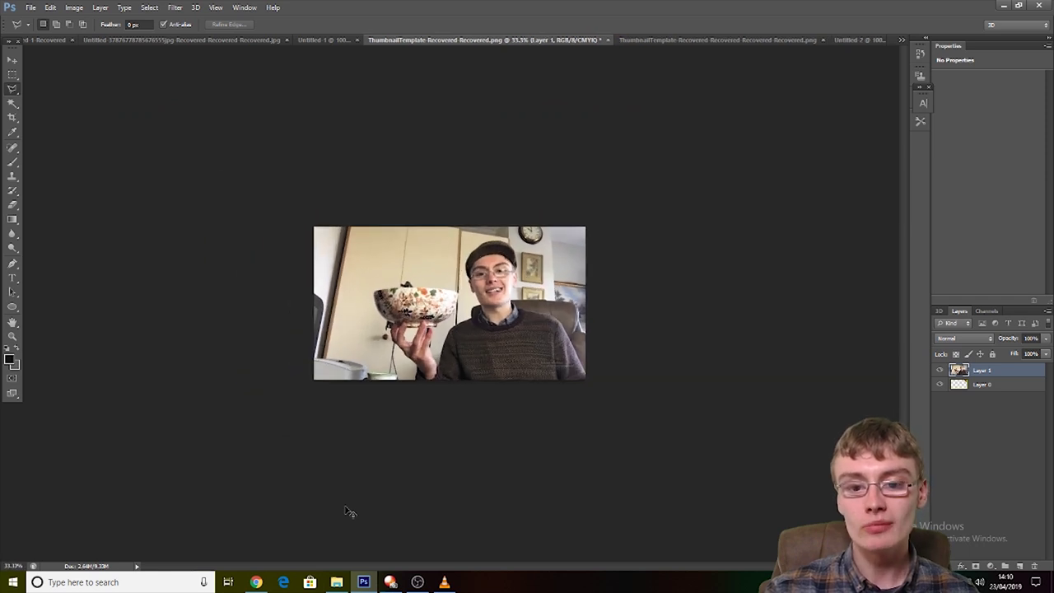
{"action": "key", "text": "ctrl+plus"}
{"action": "key", "text": "ctrl+plus"}
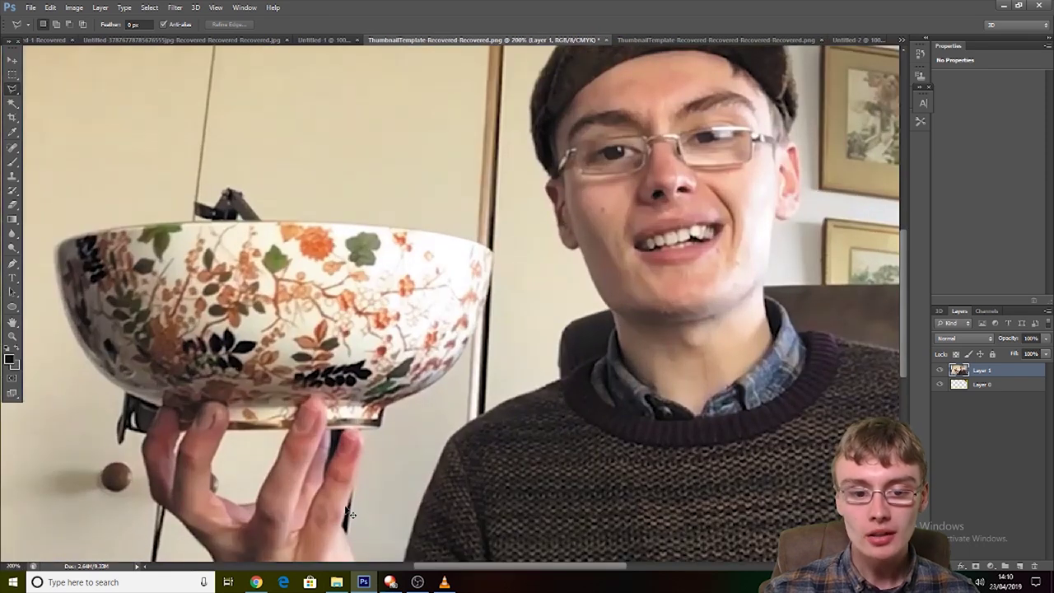
Step: Trace the selection up the arm and along the shoulder to the neck
{"action": "scroll", "coordinate": [837, 386], "scroll_direction": "down", "scroll_amount": 10}
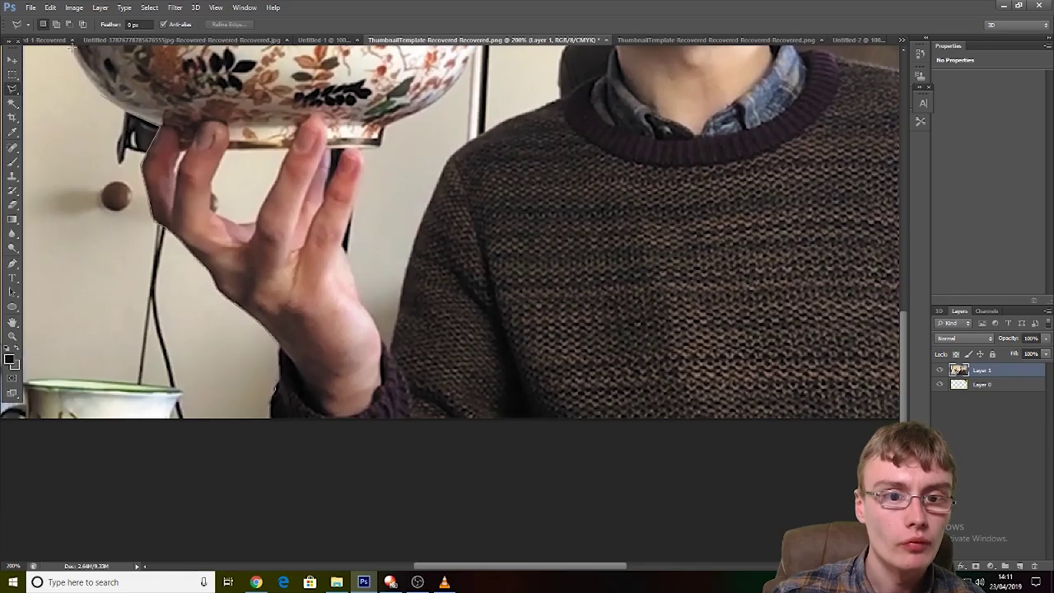
{"action": "scroll", "coordinate": [71, 48], "scroll_direction": "up", "scroll_amount": 5}
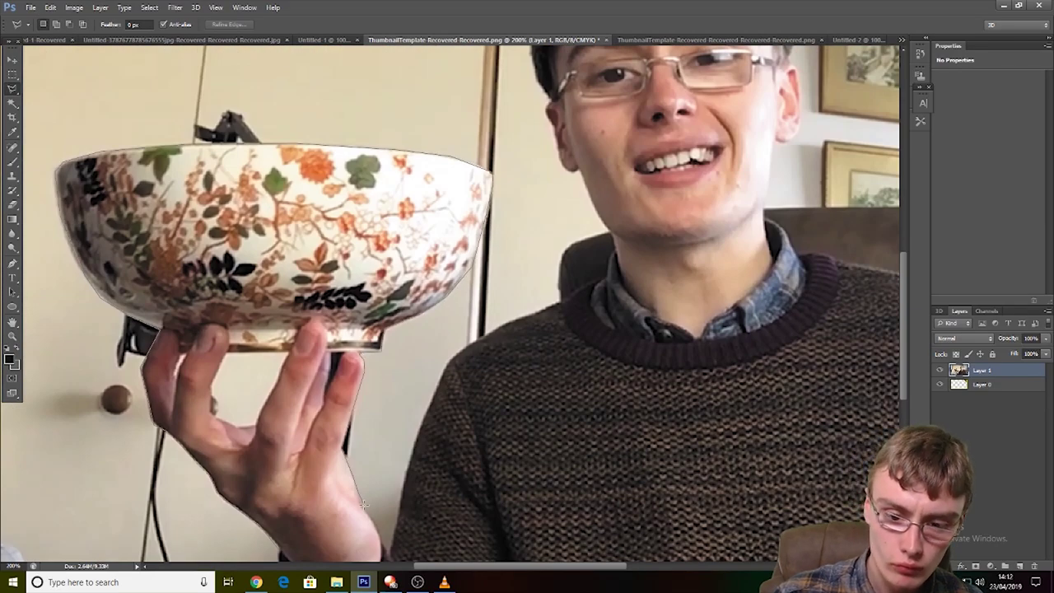
{"action": "left_click", "coordinate": [422, 431]}
{"action": "left_click", "coordinate": [494, 334]}
{"action": "left_click", "coordinate": [566, 295]}
{"action": "left_click", "coordinate": [610, 251]}
{"action": "left_click", "coordinate": [611, 224]}
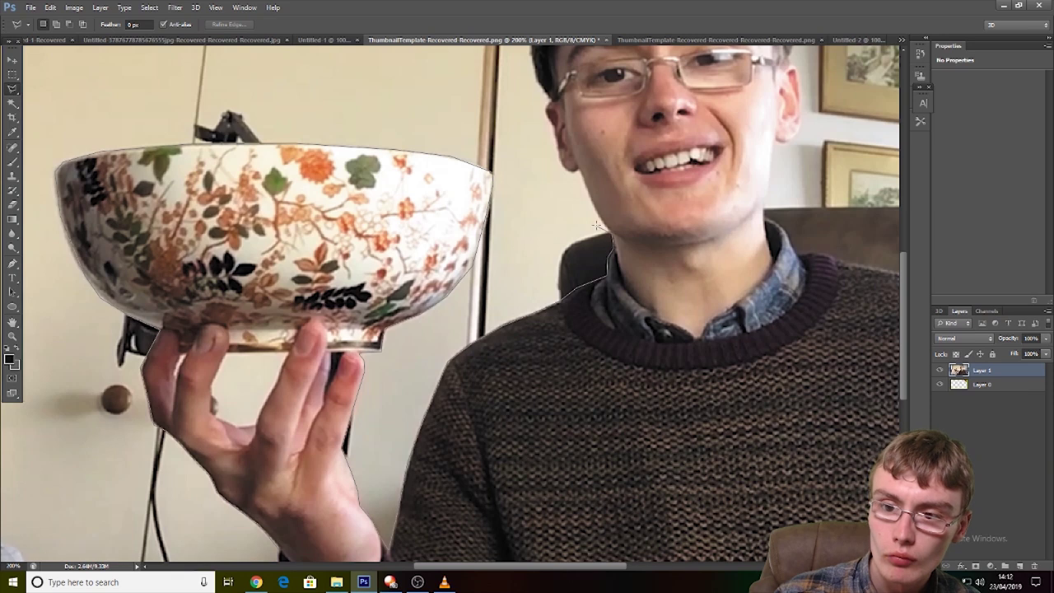
Step: Continue the outline around the face, cap and right side of the neck, then close it
{"action": "scroll", "coordinate": [561, 164], "scroll_direction": "up", "scroll_amount": 4}
{"action": "left_click", "coordinate": [558, 341]}
{"action": "left_click", "coordinate": [534, 239]}
{"action": "left_click", "coordinate": [550, 156]}
{"action": "left_click", "coordinate": [593, 111]}
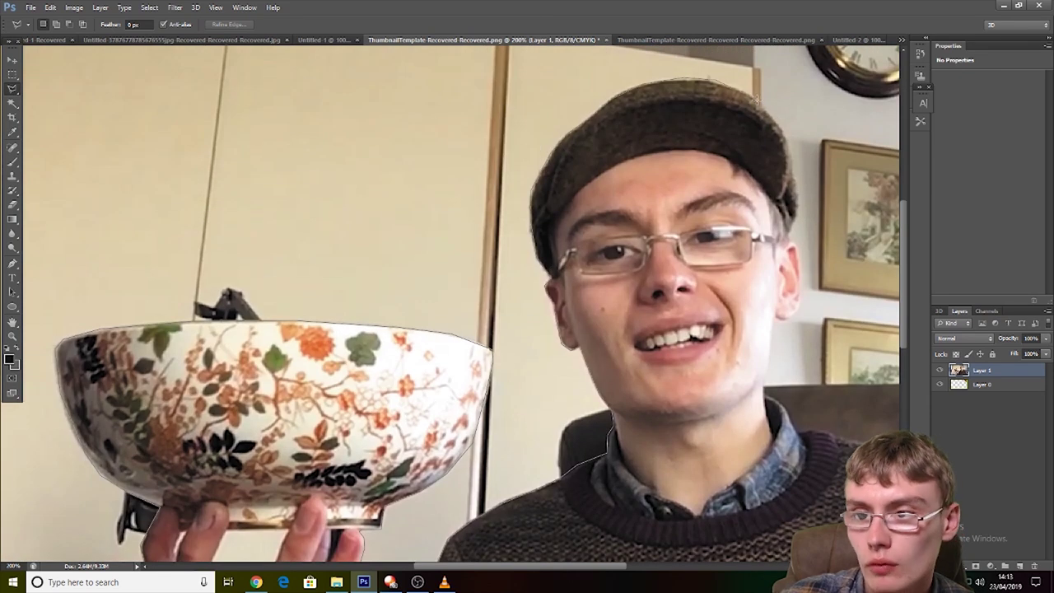
{"action": "left_click", "coordinate": [691, 80]}
{"action": "left_click", "coordinate": [773, 115]}
{"action": "left_click", "coordinate": [764, 377]}
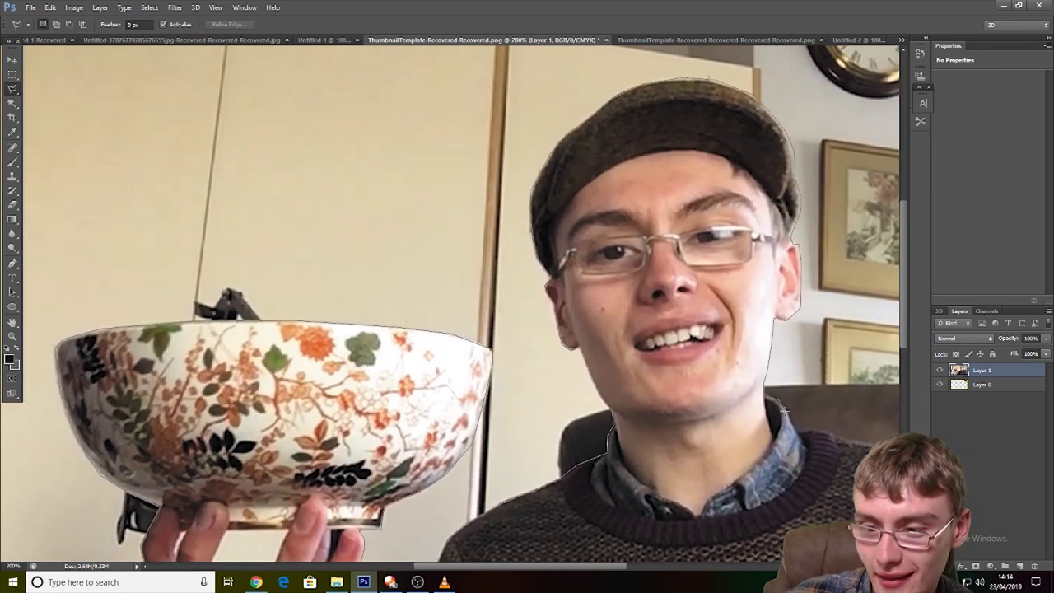
{"action": "left_click_drag", "start_coordinate": [791, 412], "coordinate": [568, 321]}
{"action": "scroll", "coordinate": [453, 305], "scroll_direction": "down", "scroll_amount": 6}
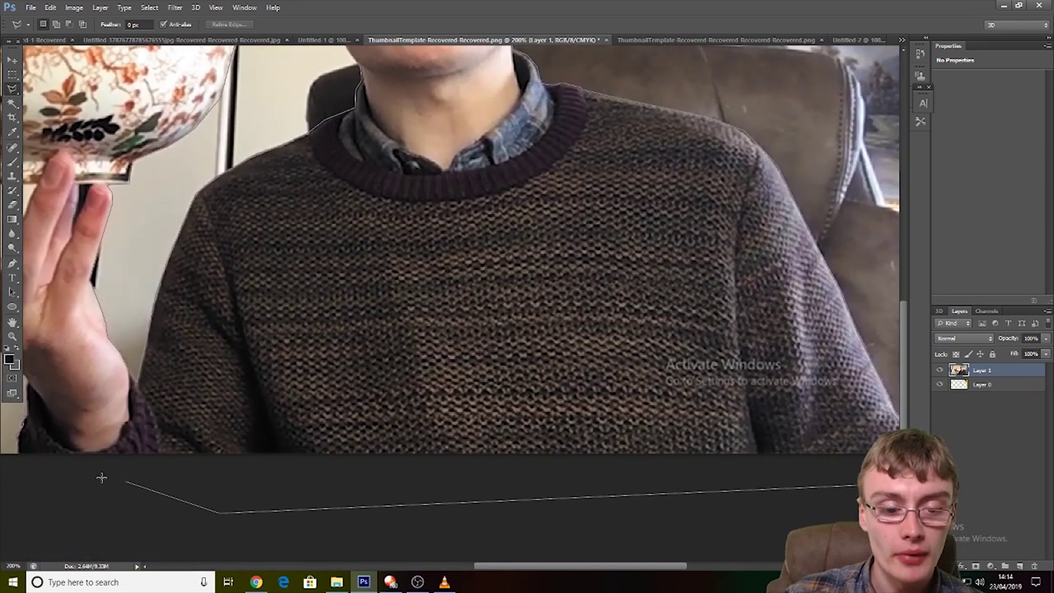
{"action": "left_click", "coordinate": [18, 451]}
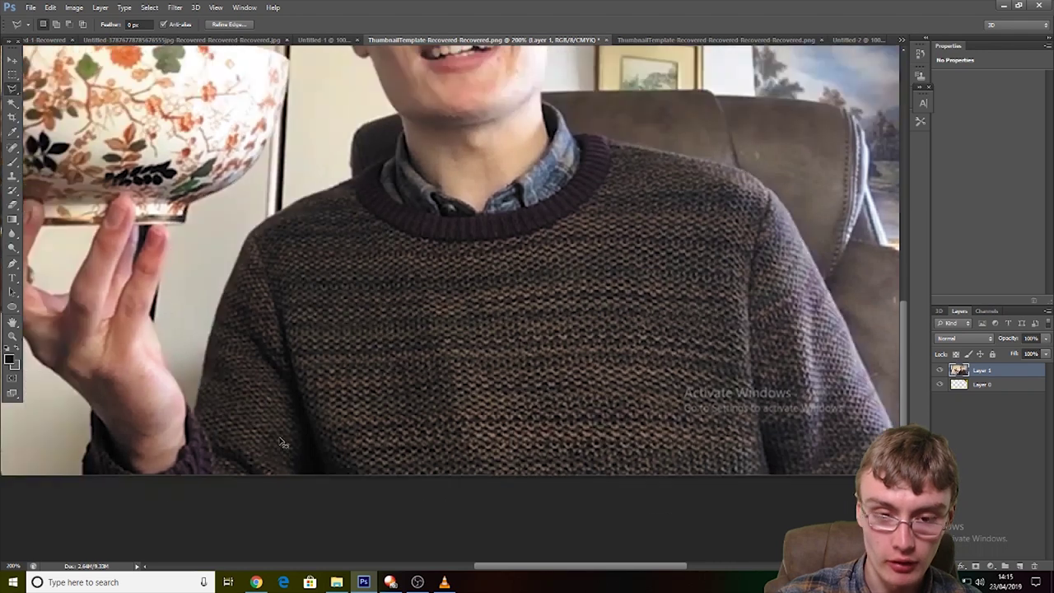
{"action": "key", "text": "ctrl+minus"}
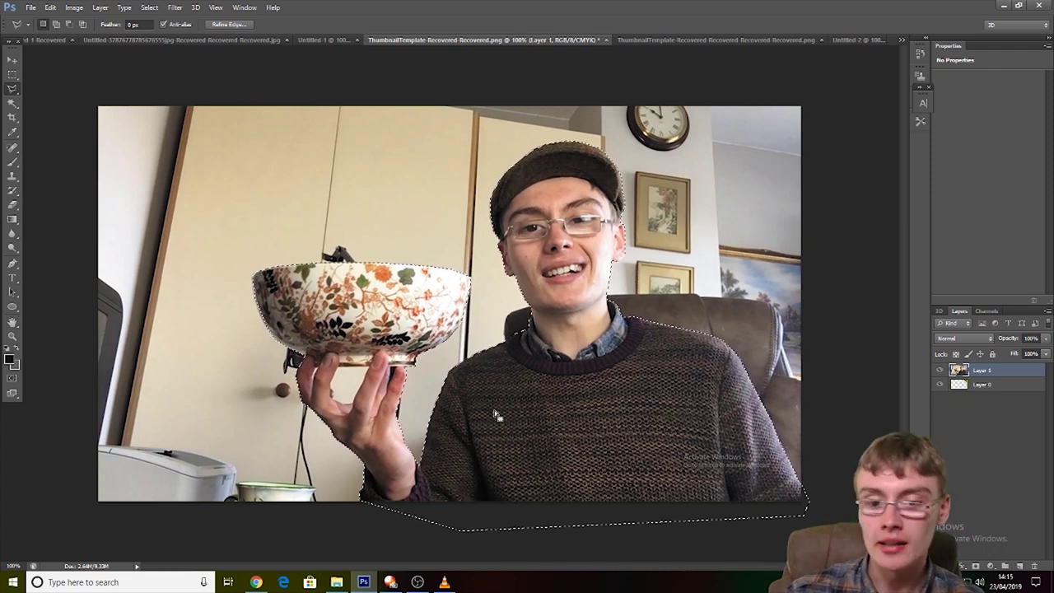
Step: Use Layer Via Cut to move the selection onto Layer 2, then delete Layer 1
{"action": "right_click", "coordinate": [569, 377]}
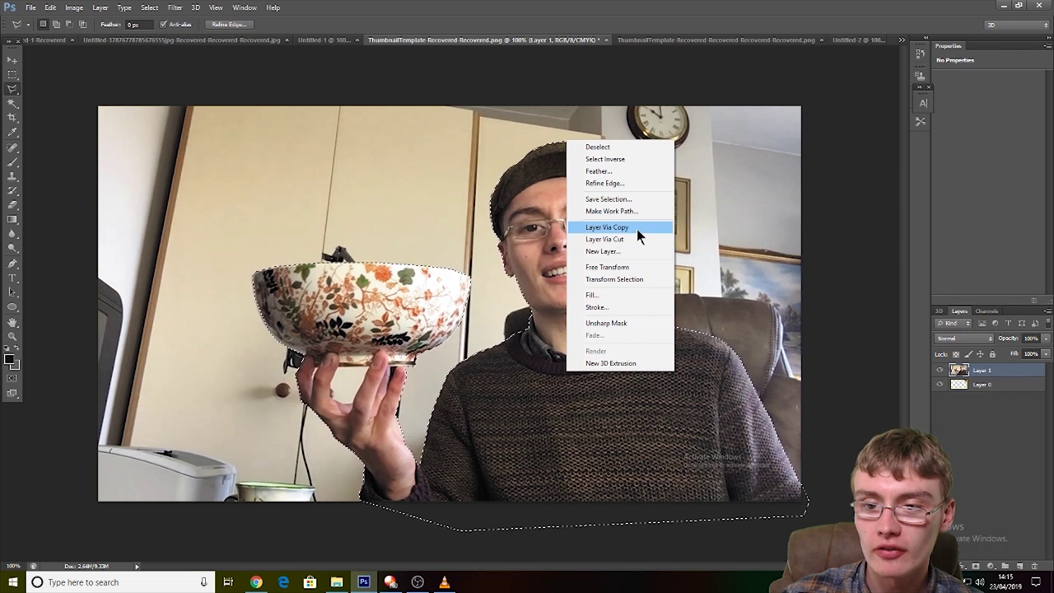
{"action": "right_click", "coordinate": [552, 401]}
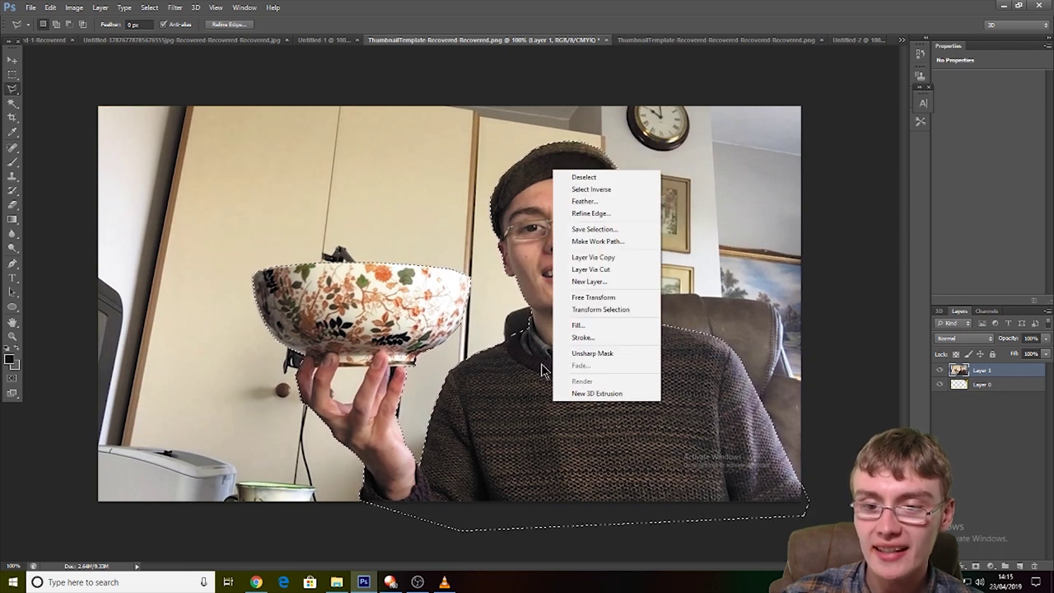
{"action": "left_click", "coordinate": [614, 268]}
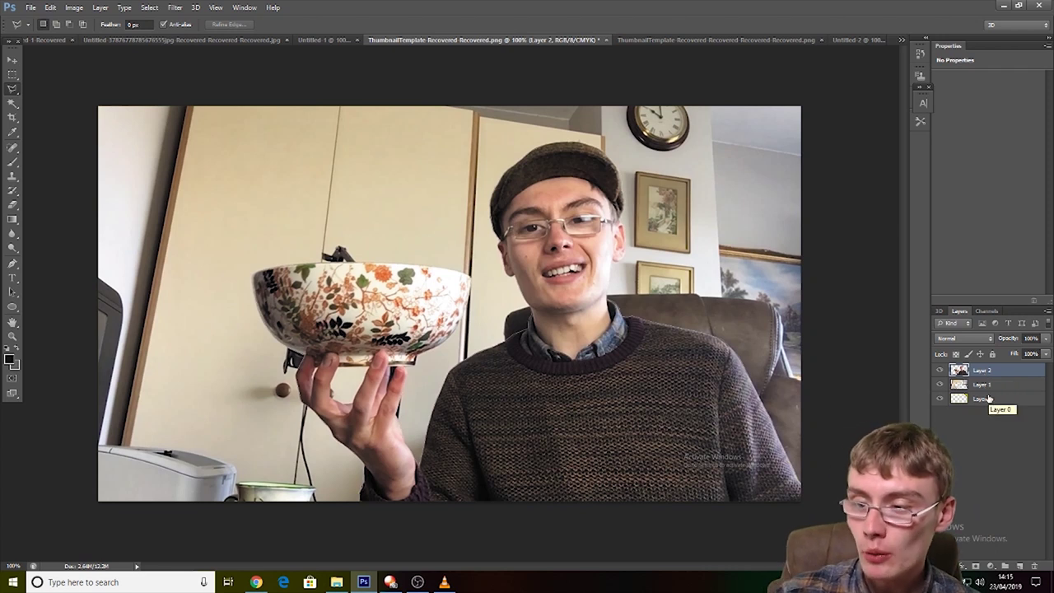
{"action": "left_click", "coordinate": [990, 388]}
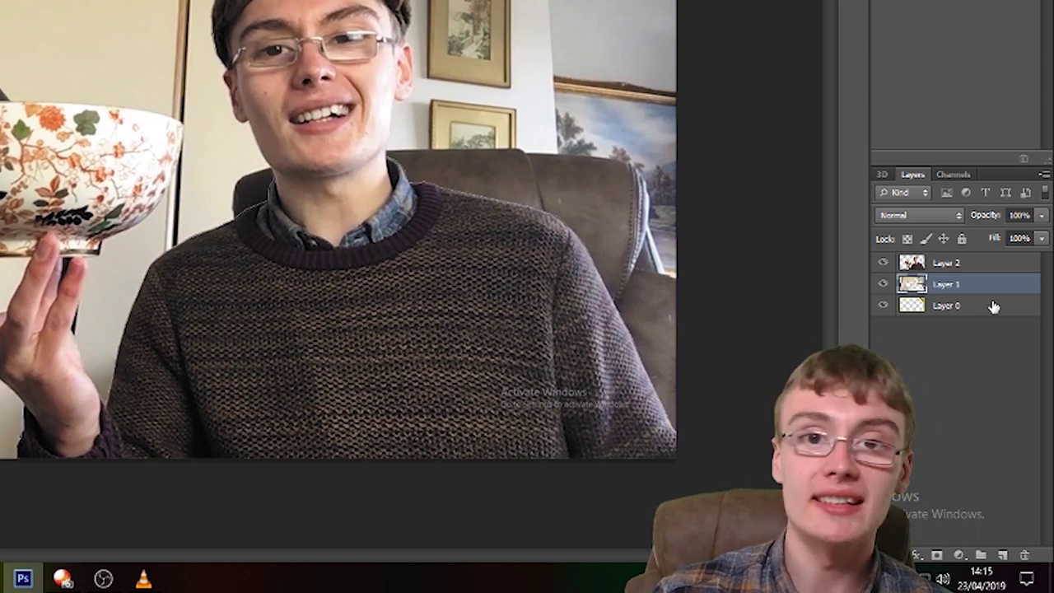
{"action": "key", "text": "Delete"}
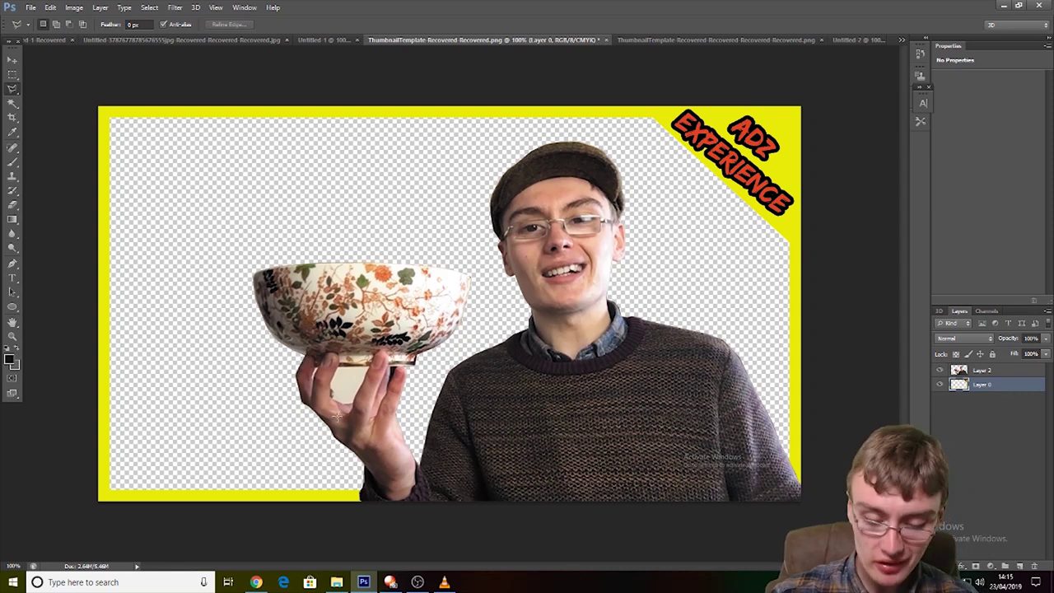
Step: Zoom in and delete the pale patch between the fingers using the Quick Selection Tool
{"action": "key", "text": "ctrl+plus"}
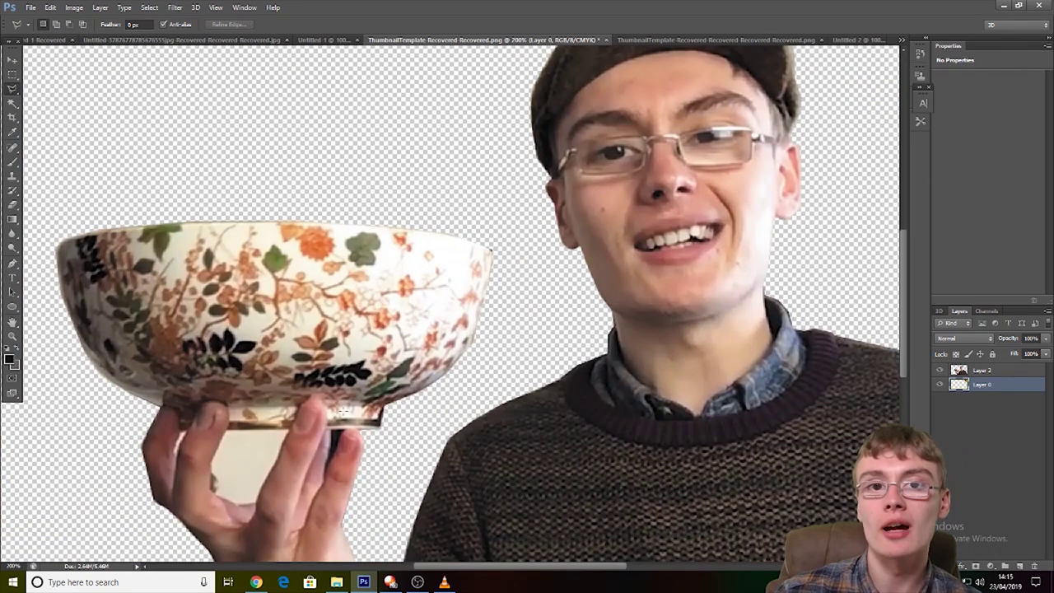
{"action": "scroll", "coordinate": [899, 341], "scroll_direction": "down", "scroll_amount": 3}
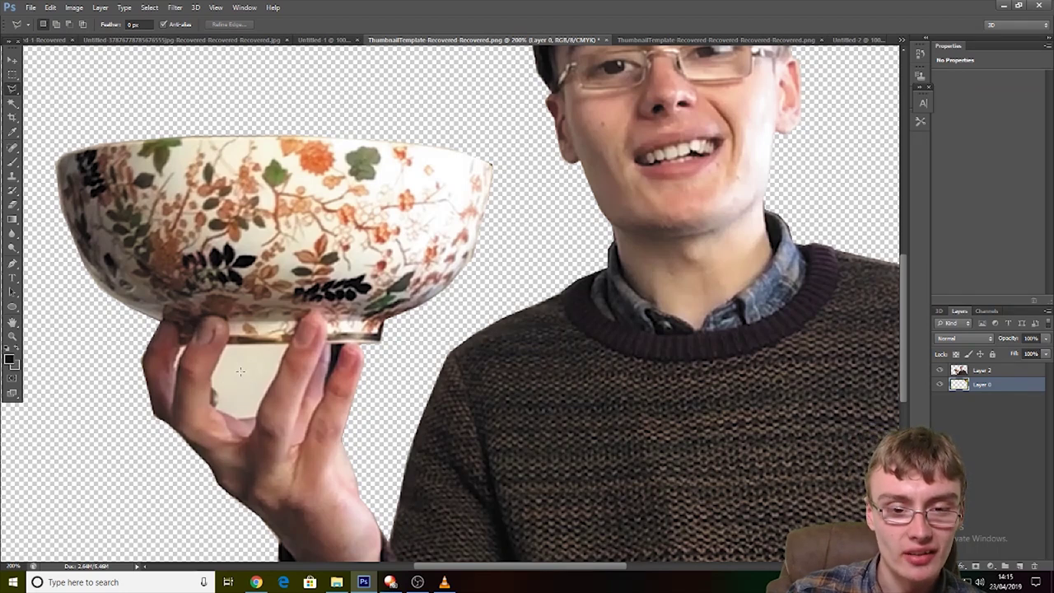
{"action": "left_click", "coordinate": [12, 102]}
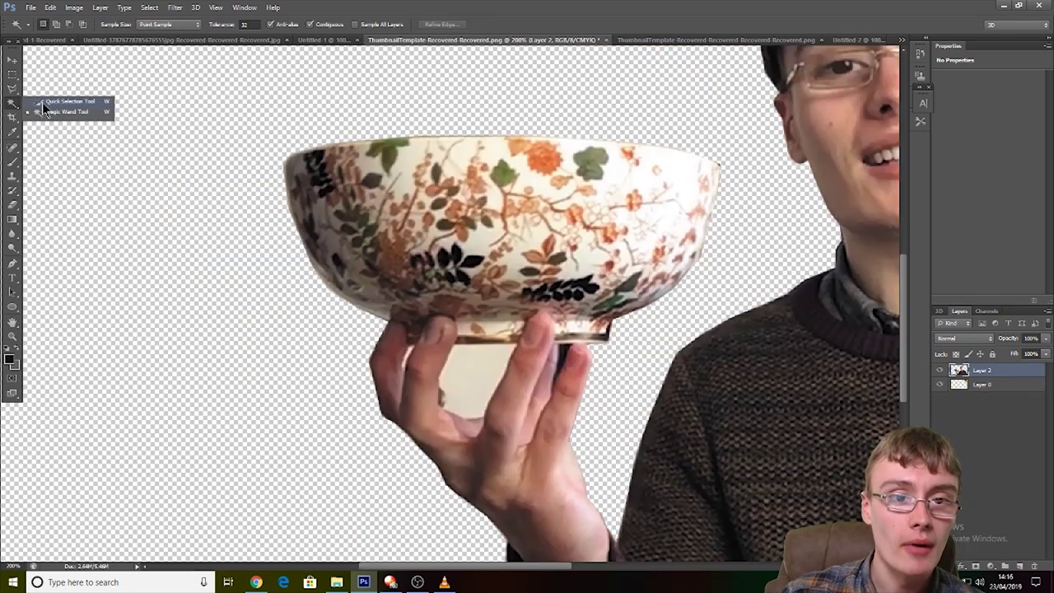
{"action": "left_click", "coordinate": [42, 102]}
{"action": "mouse_move", "coordinate": [461, 362]}
{"action": "left_mouse_down"}
{"action": "mouse_move", "coordinate": [463, 404]}
{"action": "mouse_move", "coordinate": [474, 376]}
{"action": "left_mouse_up"}
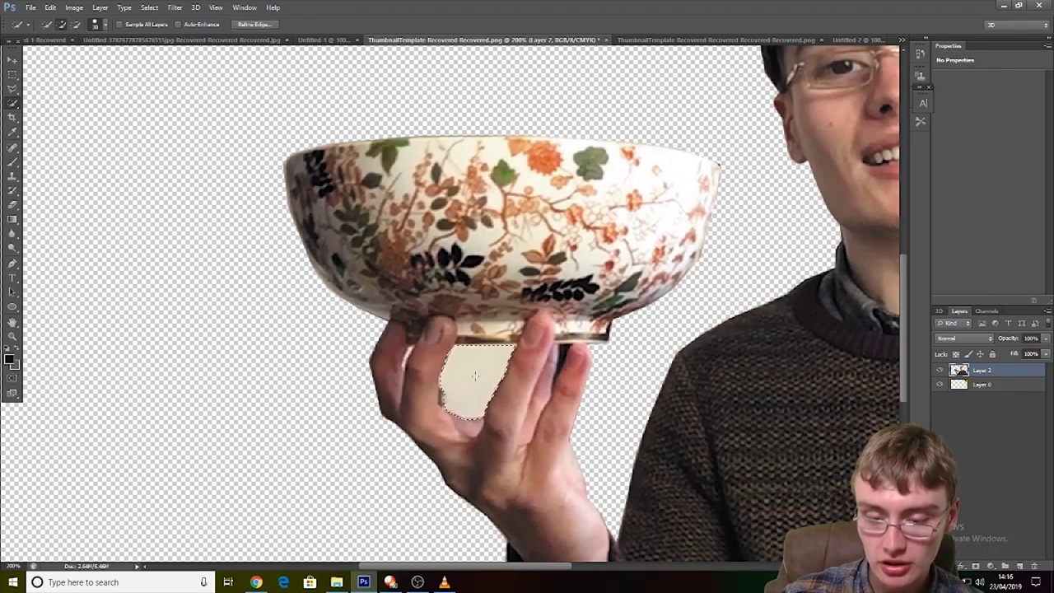
{"action": "key", "text": "Delete"}
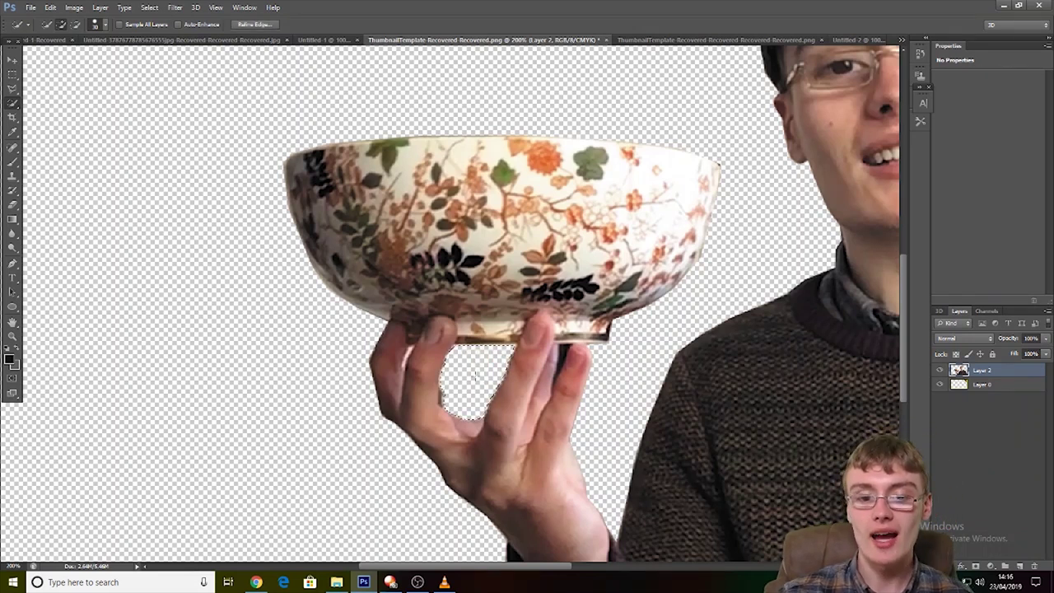
{"action": "key", "text": "ctrl+d"}
Step: Pick a stray pale bit beside the finger with the Magic Wand, then zoom back out
{"action": "scroll", "coordinate": [461, 304], "scroll_direction": "left", "scroll_amount": 3}
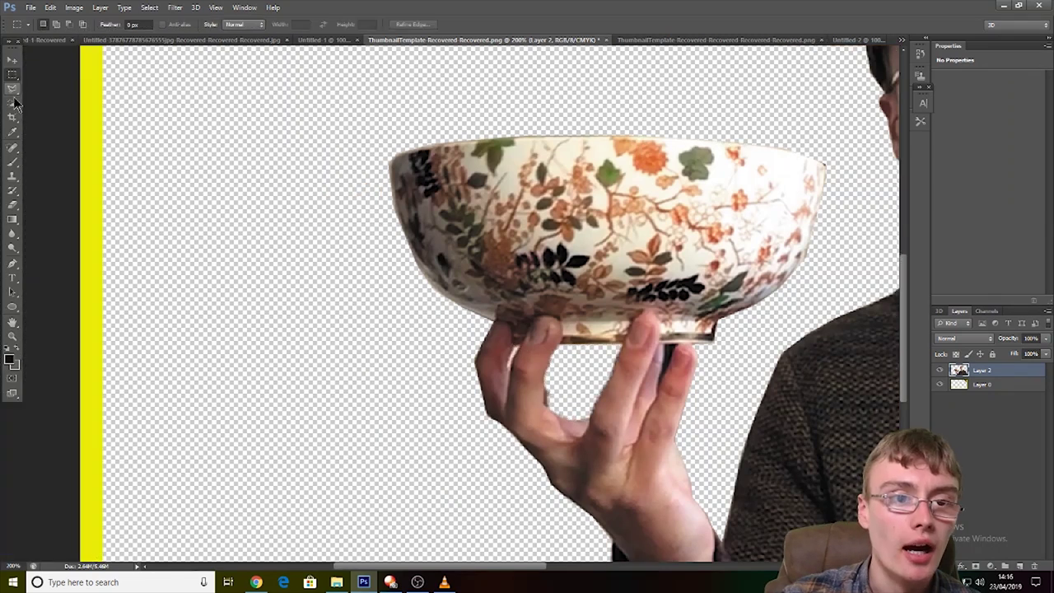
{"action": "key", "text": "m"}
{"action": "right_click", "coordinate": [18, 99]}
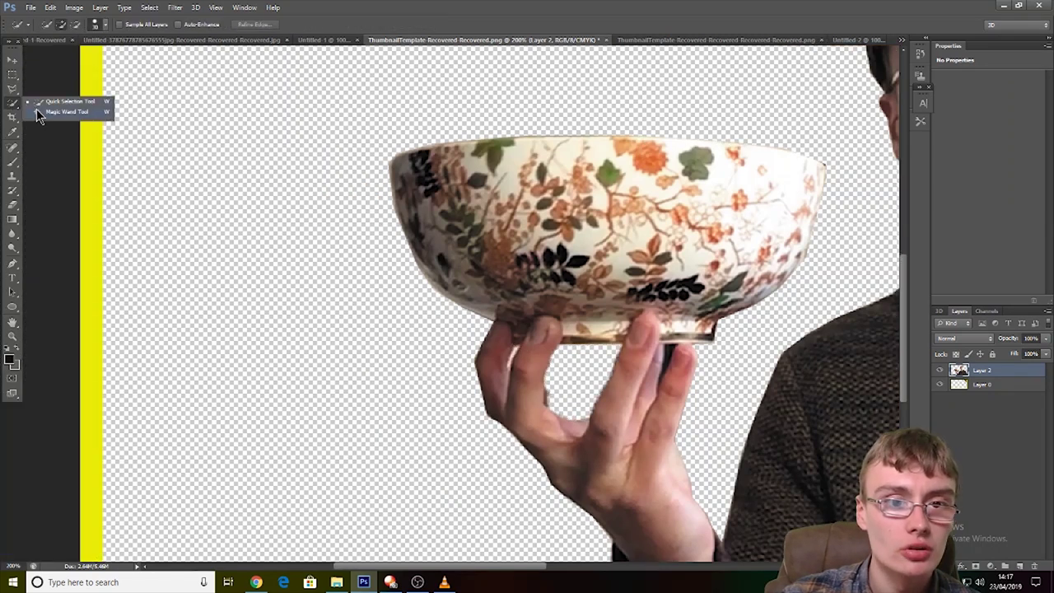
{"action": "left_click", "coordinate": [37, 110]}
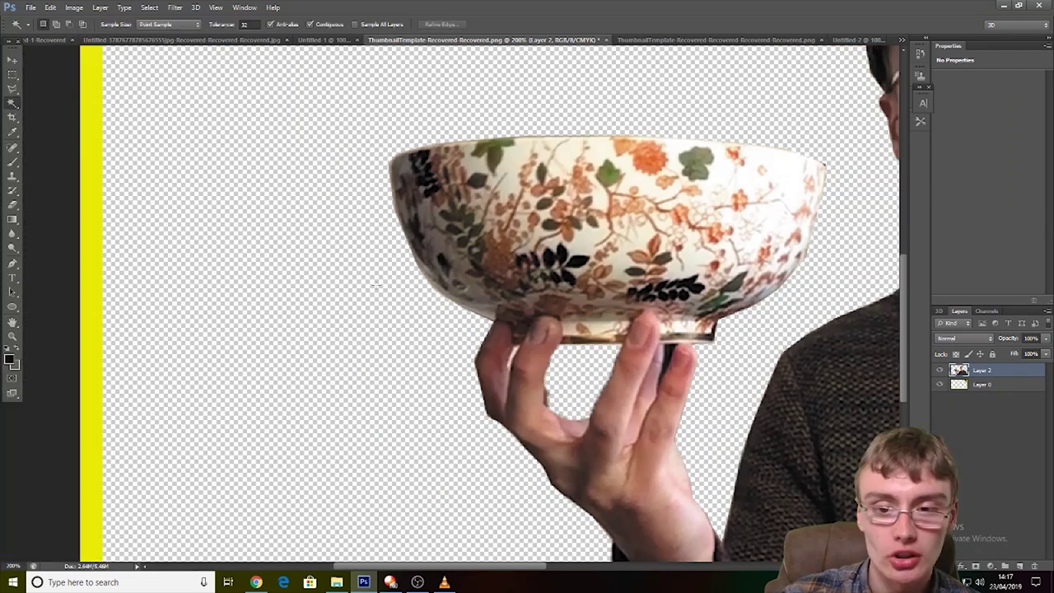
{"action": "left_click", "coordinate": [511, 354]}
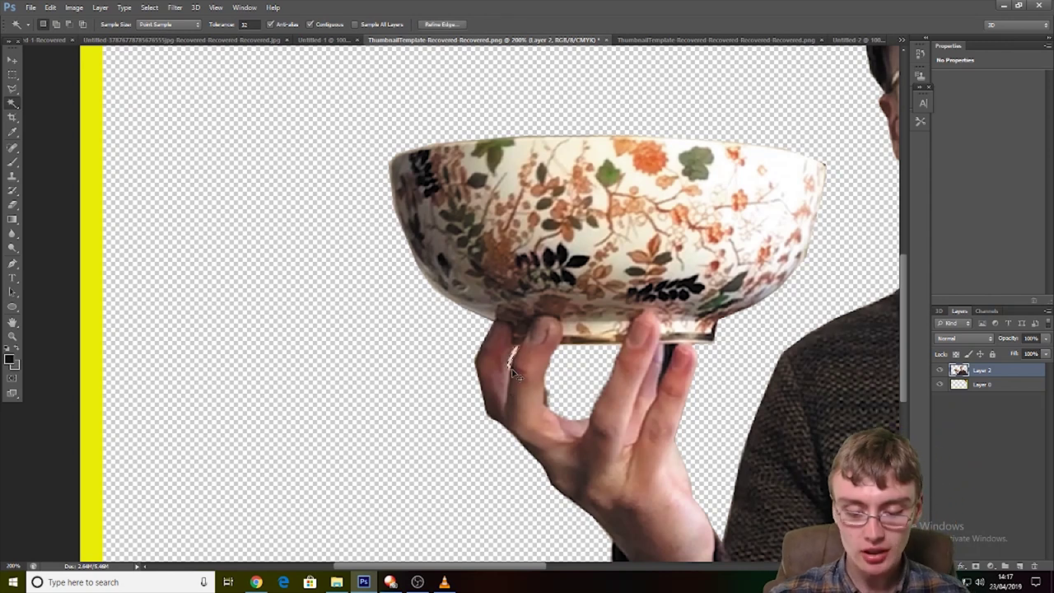
{"action": "key", "text": "ctrl+plus"}
{"action": "key", "text": "ctrl+plus"}
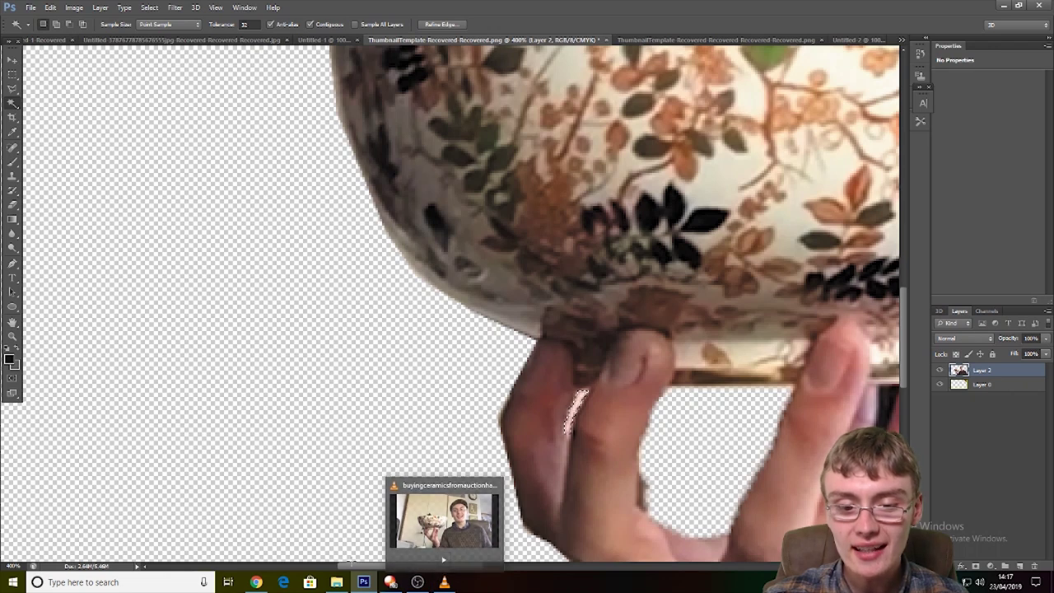
{"action": "left_click_drag", "start_coordinate": [354, 568], "coordinate": [394, 567]}
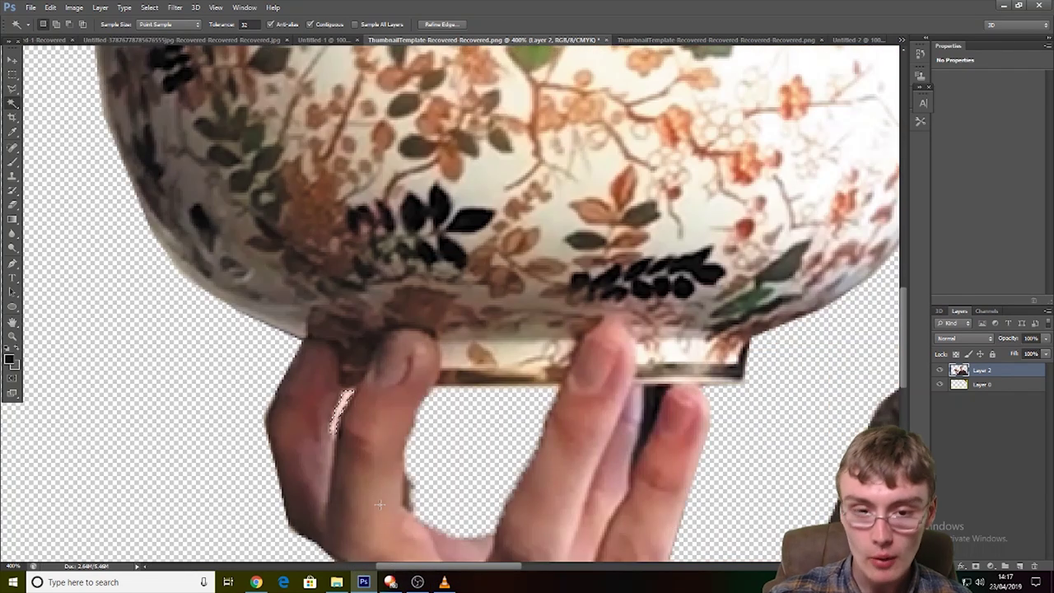
{"action": "key", "text": "ctrl+minus"}
{"action": "key", "text": "ctrl+minus"}
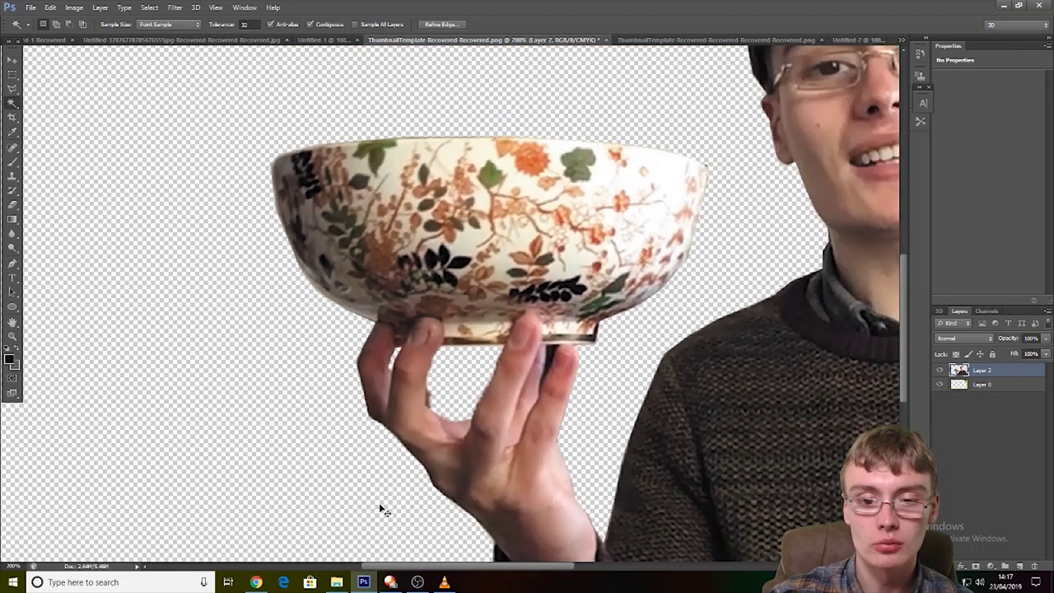
{"action": "key", "text": "ctrl+minus"}
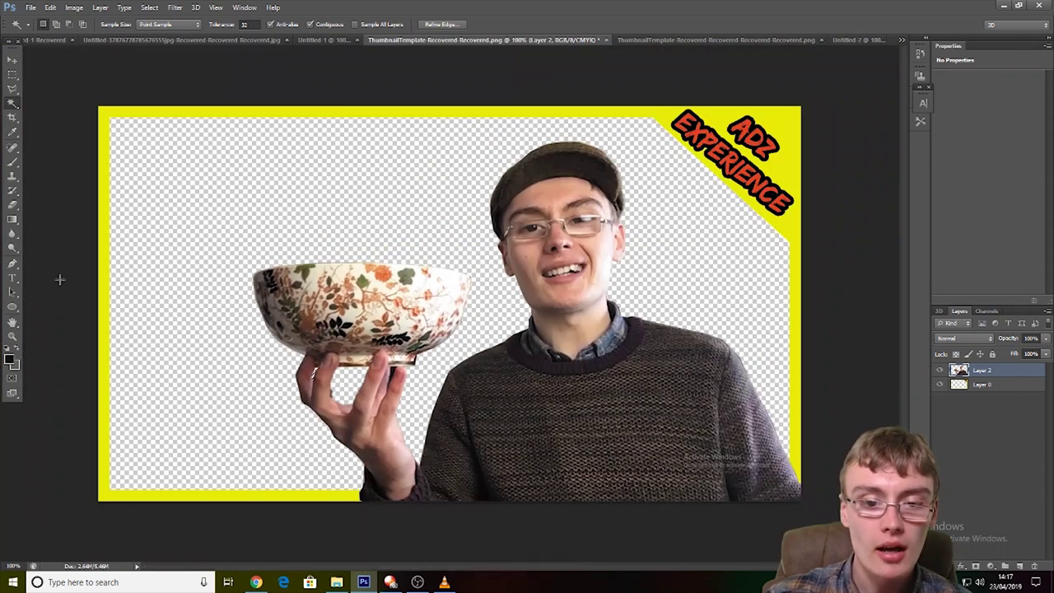
Step: Dismiss the no-pixels-selected warning, bring up the finished HAUL thumbnail document, and launch File Explorer
{"action": "left_click", "coordinate": [13, 74]}
{"action": "left_click", "coordinate": [494, 205]}
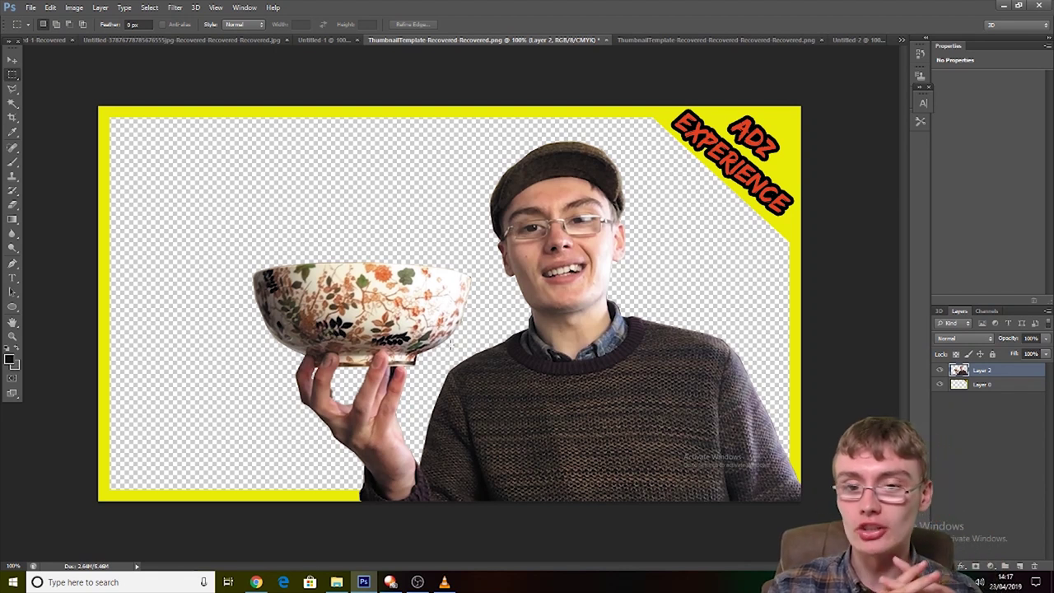
{"action": "left_click", "coordinate": [734, 40]}
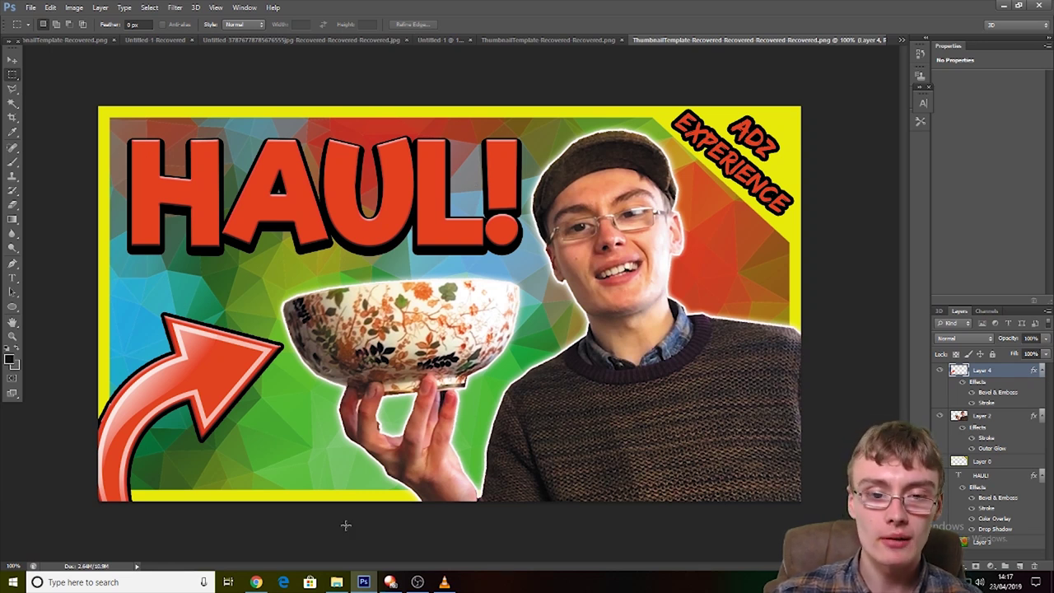
{"action": "left_click", "coordinate": [336, 582]}
Step: Open triangles-1430105_960_720.png from Videos > Thumbnail Backgrounds in Paint
{"action": "left_click", "coordinate": [224, 145]}
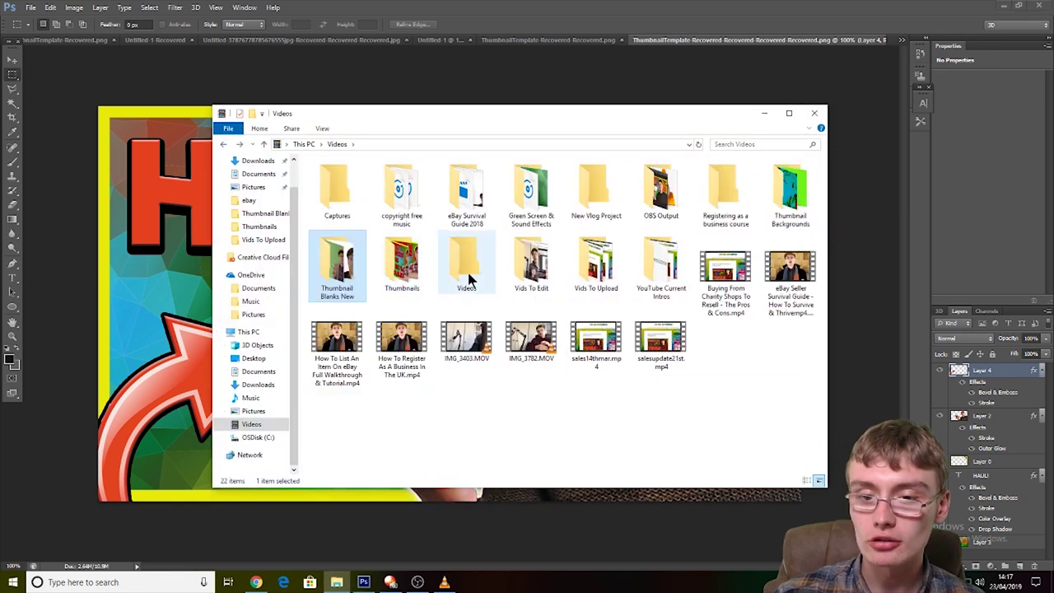
{"action": "double_click", "coordinate": [775, 216]}
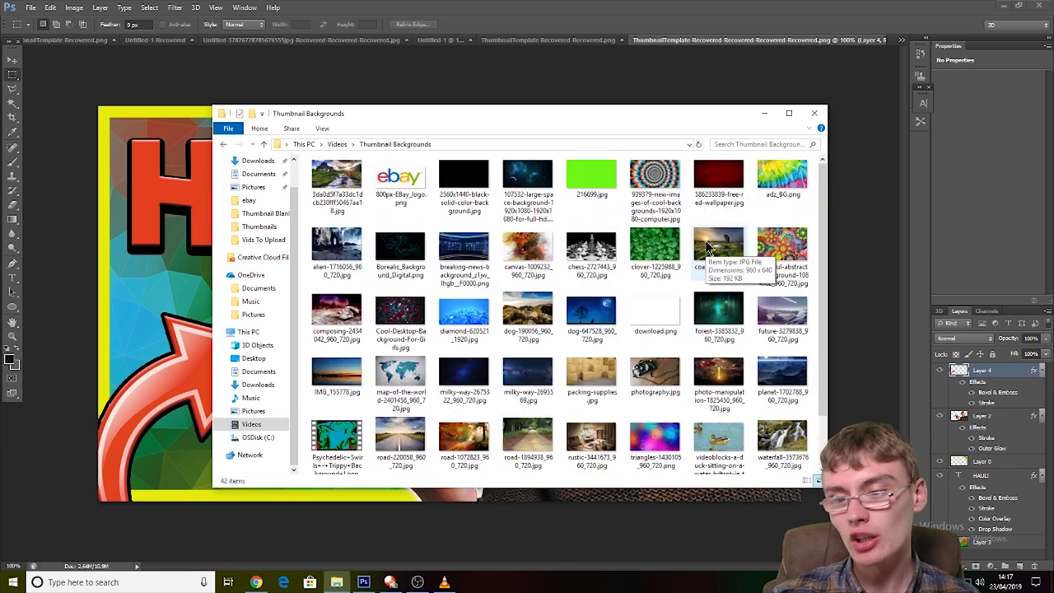
{"action": "scroll", "coordinate": [706, 247], "scroll_direction": "down", "scroll_amount": 1}
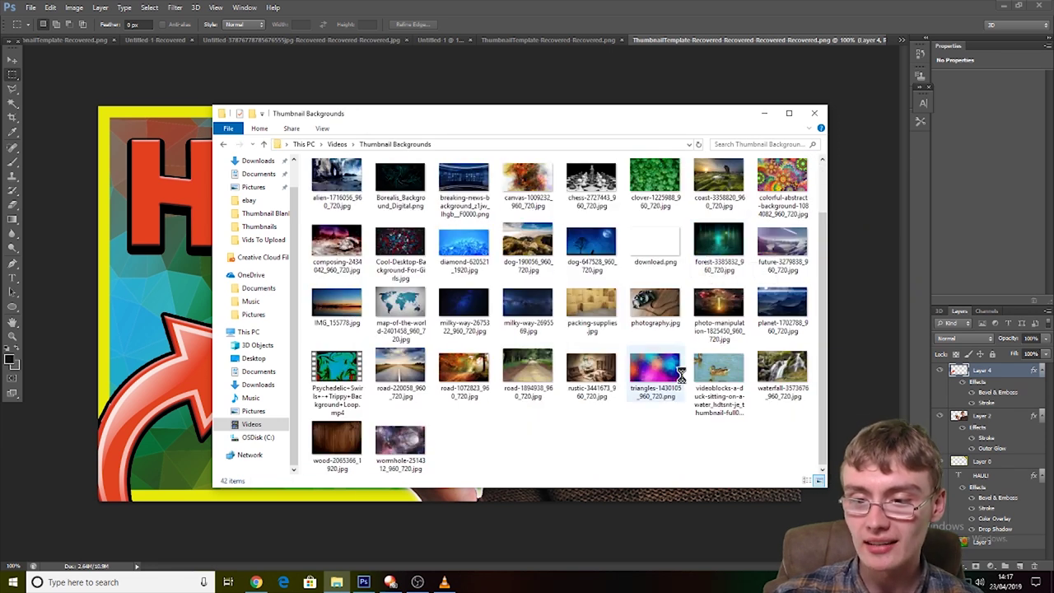
{"action": "right_click", "coordinate": [680, 375]}
{"action": "left_click", "coordinate": [651, 367]}
{"action": "right_click", "coordinate": [649, 362]}
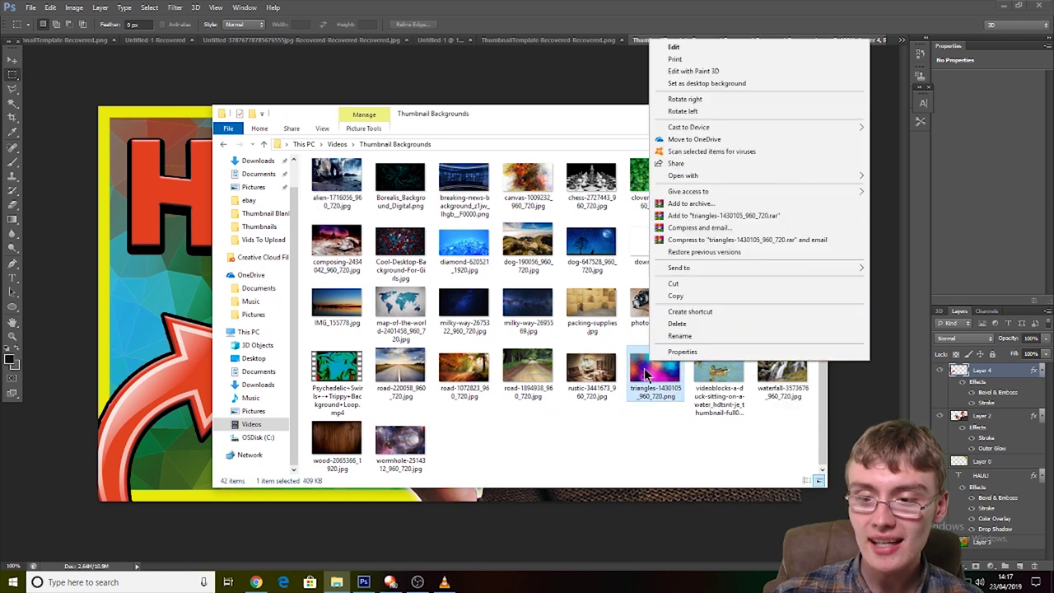
{"action": "left_click", "coordinate": [703, 50]}
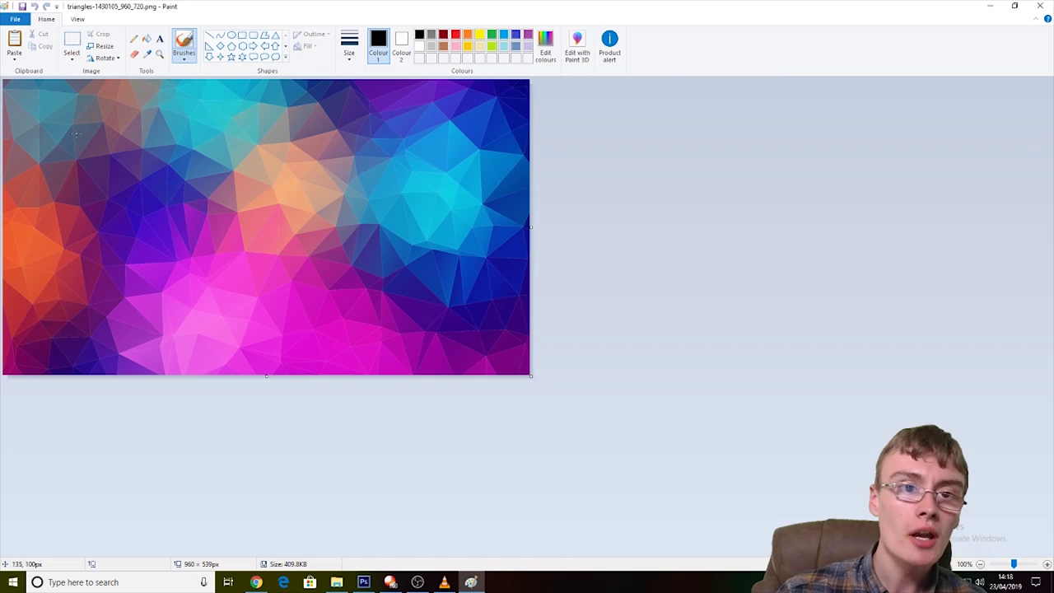
Step: Select all of the triangles image in Paint and copy it
{"action": "left_click", "coordinate": [72, 56]}
{"action": "left_click", "coordinate": [99, 122]}
{"action": "right_click", "coordinate": [188, 140]}
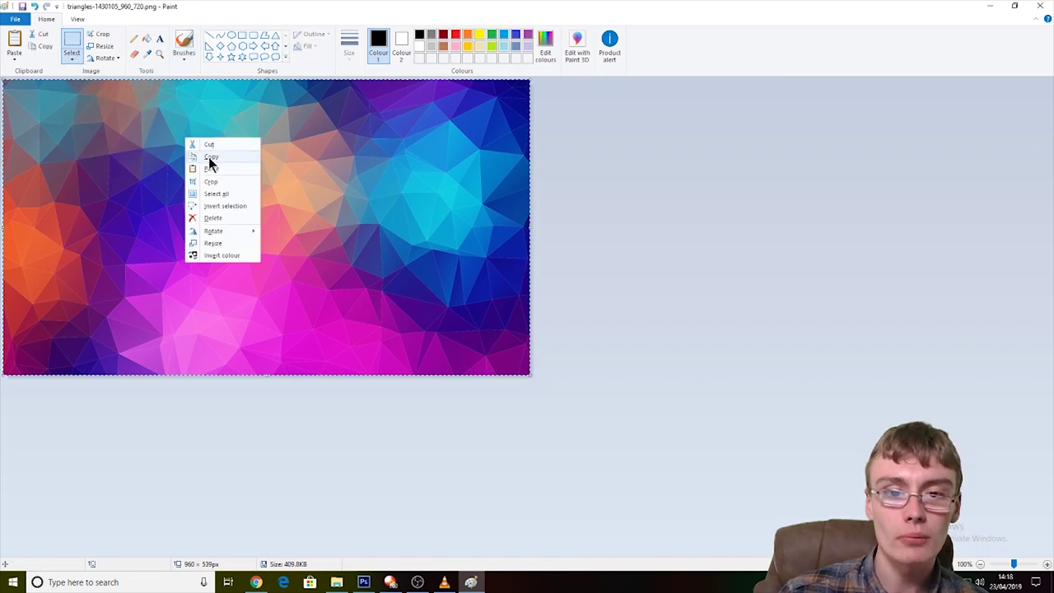
{"action": "left_click", "coordinate": [209, 158]}
Step: Paste the polygon image into the cut-out template and stretch its corners to cover the whole canvas
{"action": "left_click", "coordinate": [363, 581]}
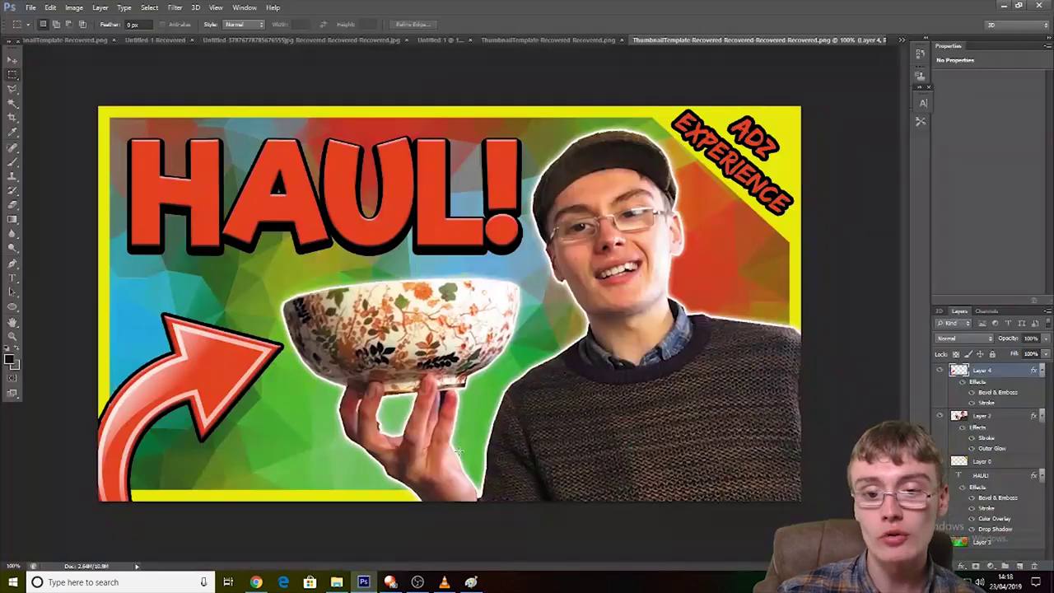
{"action": "left_click", "coordinate": [582, 40]}
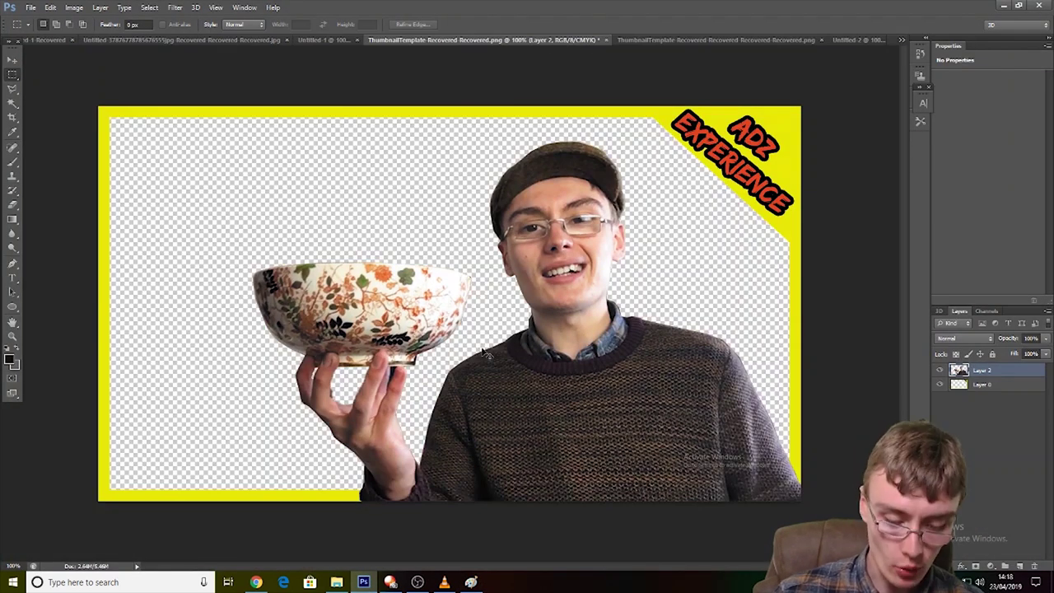
{"action": "key", "text": "ctrl+v"}
{"action": "key", "text": "ctrl+t"}
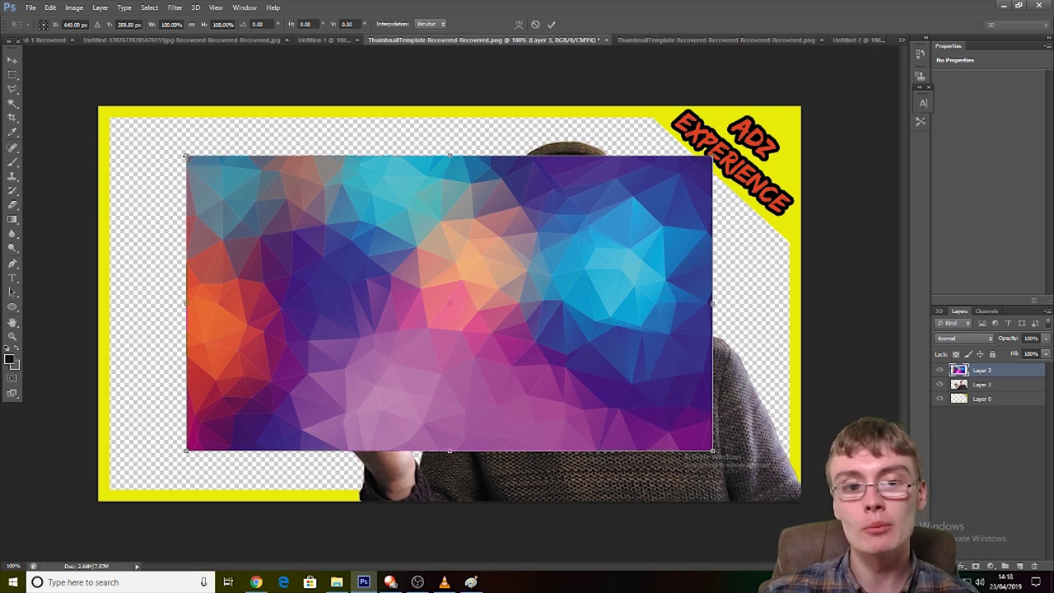
{"action": "left_click_drag", "start_coordinate": [185, 156], "coordinate": [98, 108]}
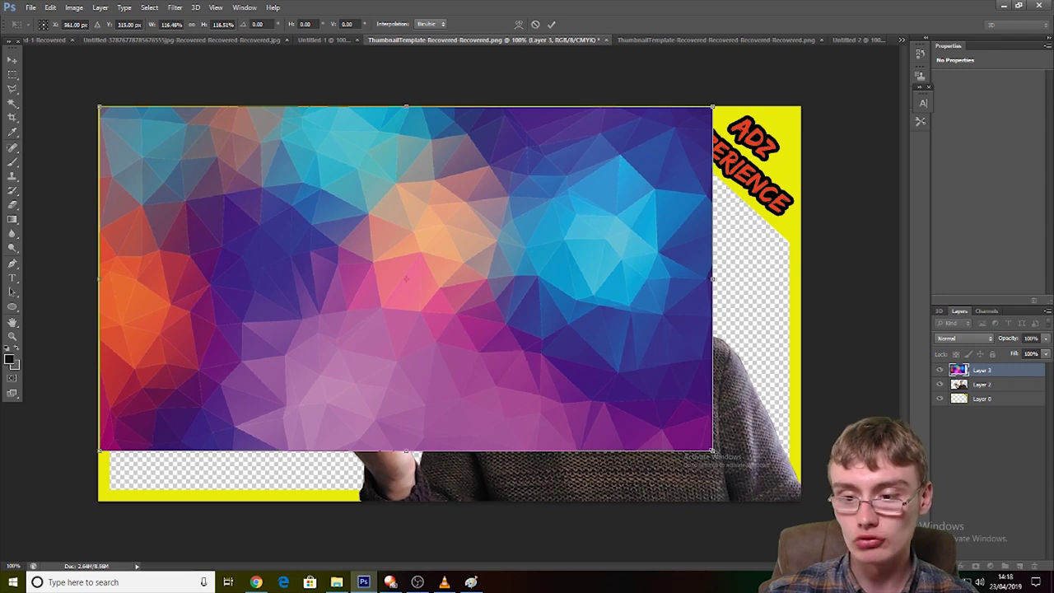
{"action": "left_click_drag", "start_coordinate": [713, 452], "coordinate": [804, 502]}
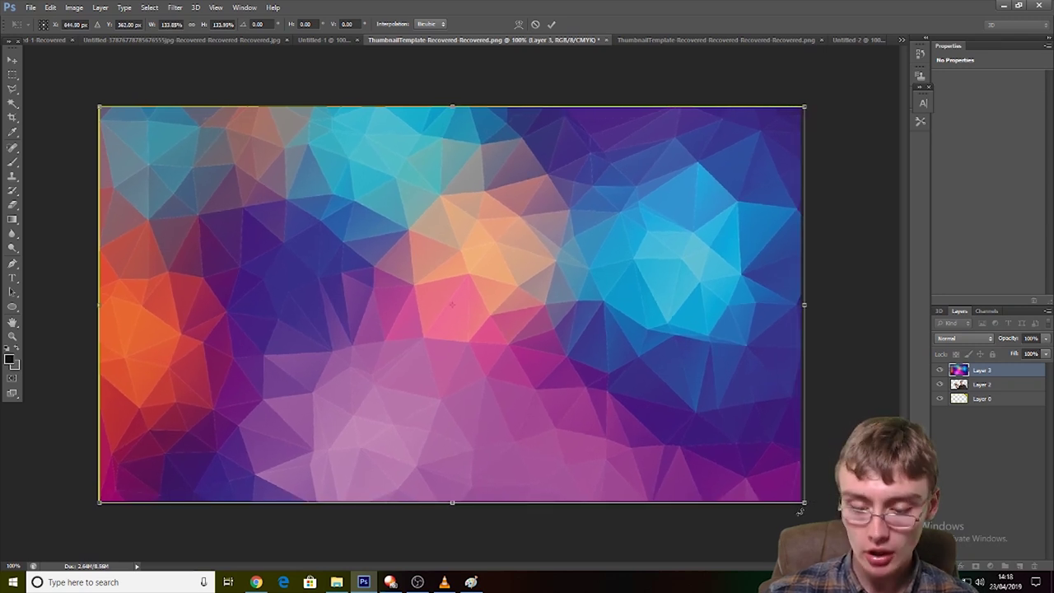
{"action": "key", "text": "Return"}
{"action": "left_click_drag", "start_coordinate": [691, 400], "coordinate": [679, 398]}
{"action": "left_click", "coordinate": [12, 60]}
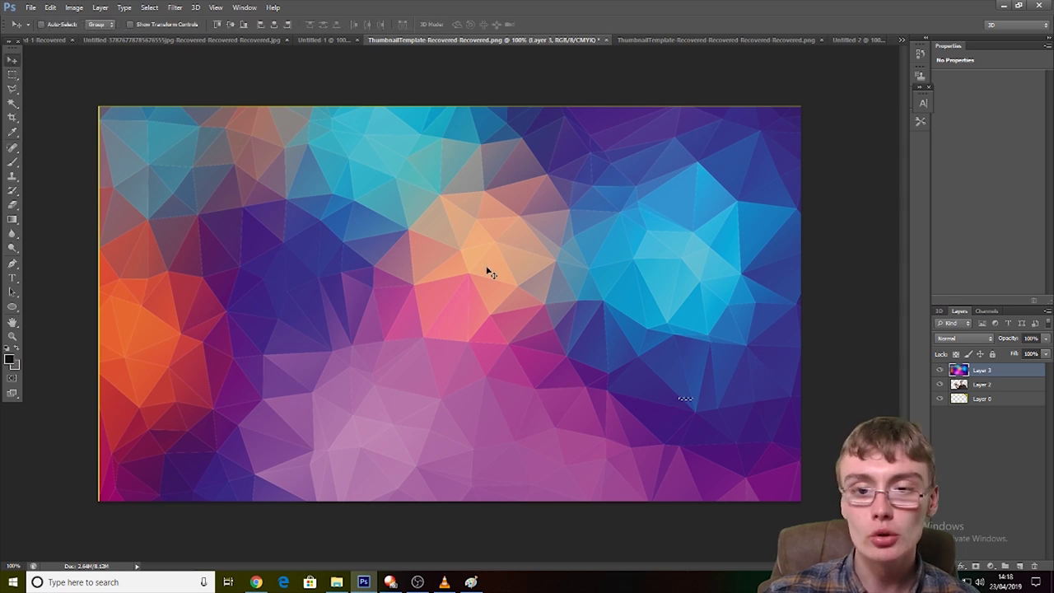
Step: Nudge the polygon background slightly left and dismiss the no-pixels-selected warning
{"action": "left_click_drag", "start_coordinate": [487, 271], "coordinate": [483, 270]}
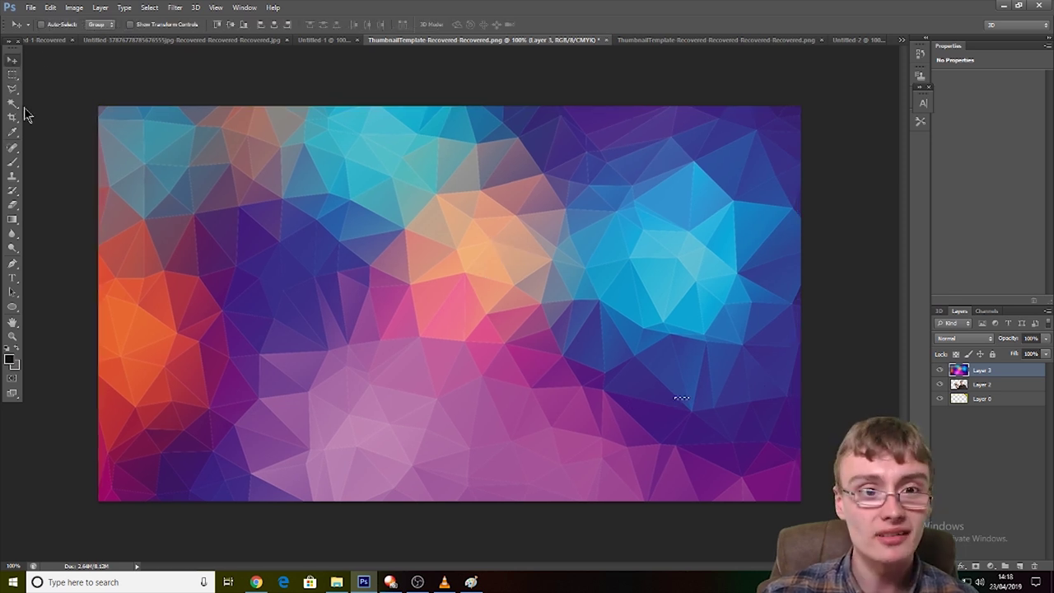
{"action": "left_click", "coordinate": [12, 74]}
{"action": "left_click", "coordinate": [71, 66]}
{"action": "left_click", "coordinate": [489, 205]}
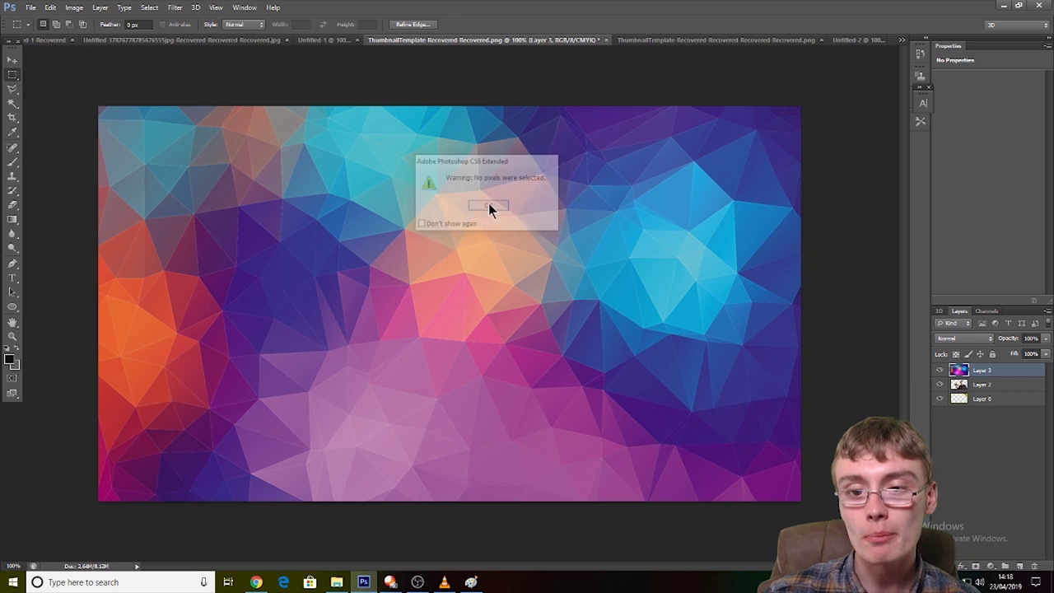
Step: Bring the frame layer (Layer 0) to the top and move the person layer above the polygon background
{"action": "left_click", "coordinate": [1006, 388]}
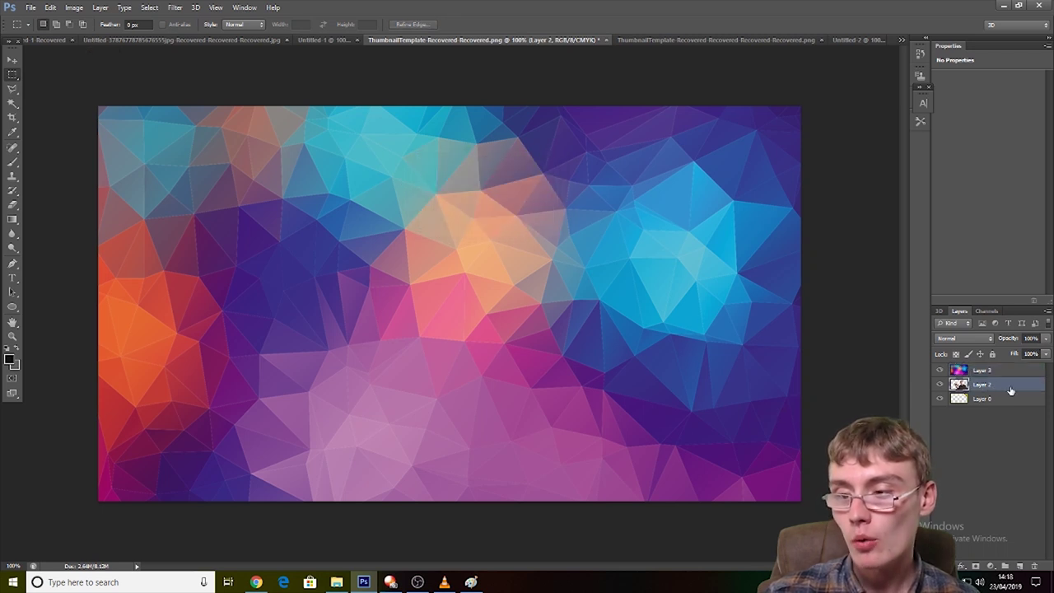
{"action": "left_click", "coordinate": [1009, 398]}
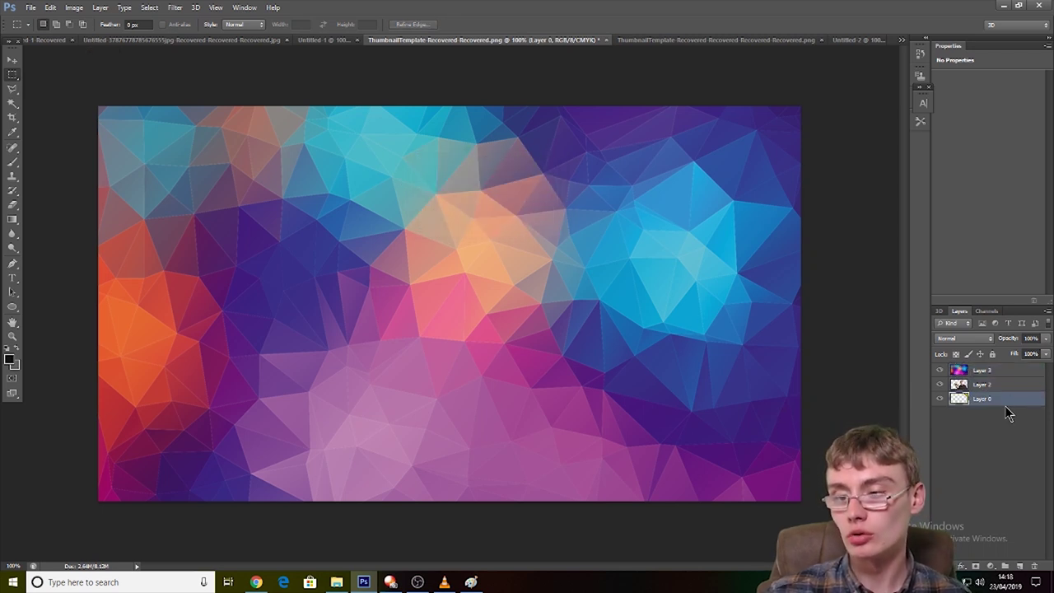
{"action": "key", "text": "ctrl+shift+]"}
{"action": "left_click_drag", "start_coordinate": [1009, 399], "coordinate": [1005, 383]}
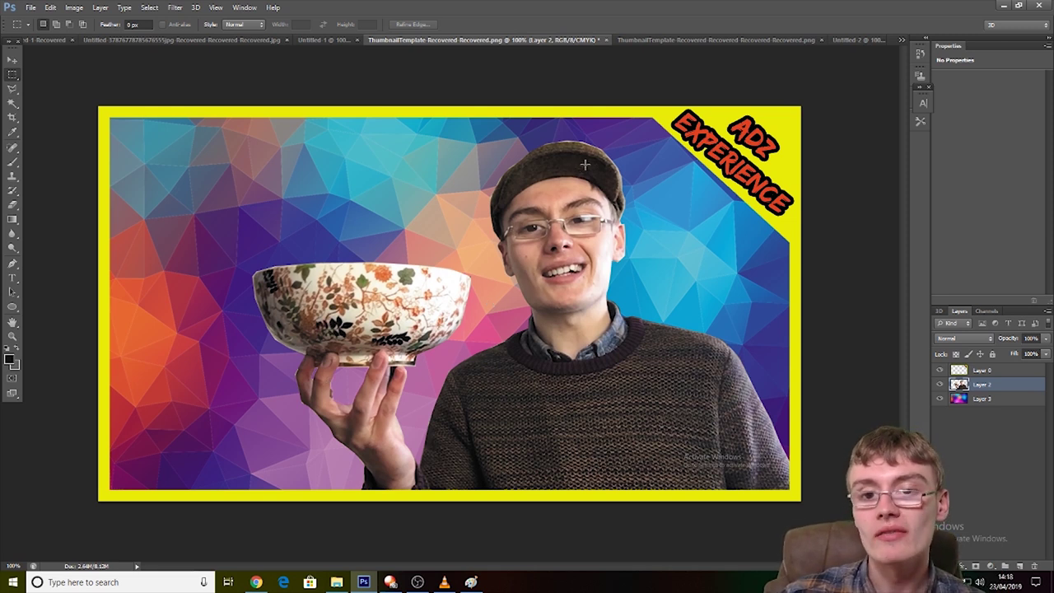
Step: Zoom in and erase the leftover fringe along the hat's top edge with the Eraser
{"action": "scroll", "coordinate": [500, 212], "scroll_direction": "up", "scroll_amount": 3}
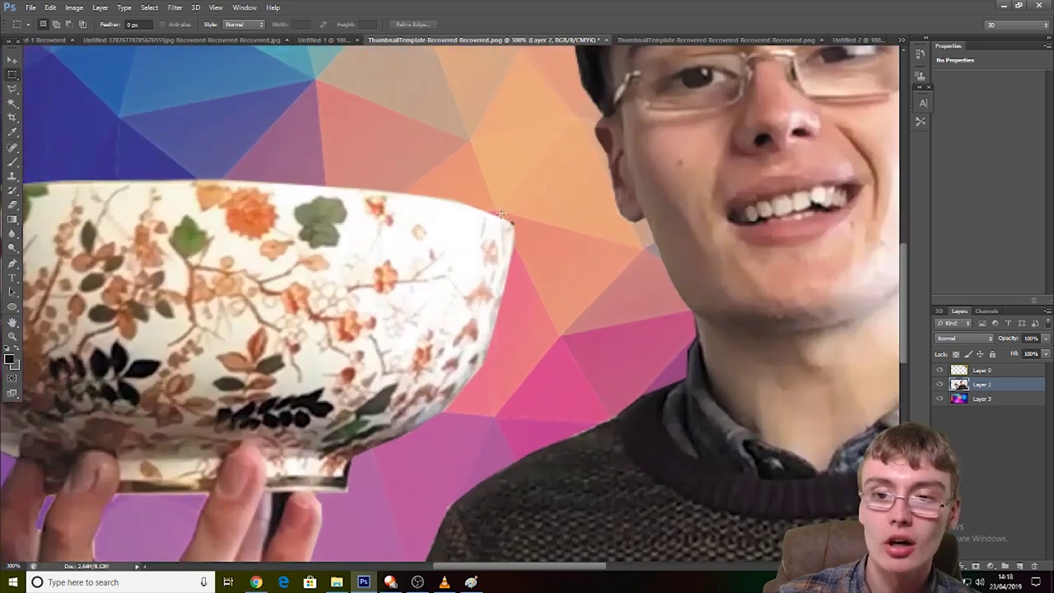
{"action": "scroll", "coordinate": [582, 231], "scroll_direction": "up", "scroll_amount": 3}
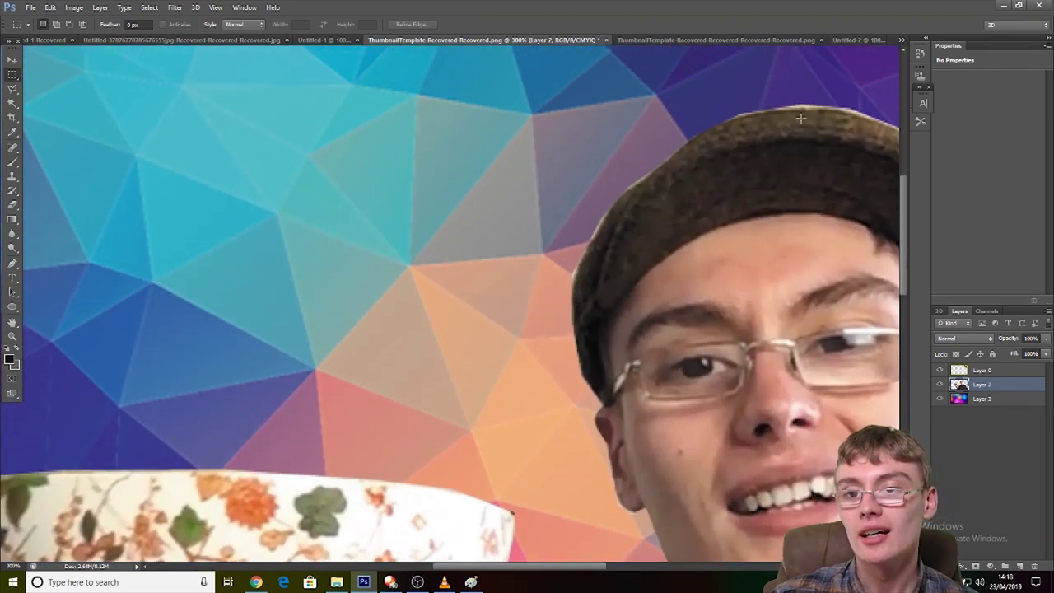
{"action": "left_click", "coordinate": [13, 205]}
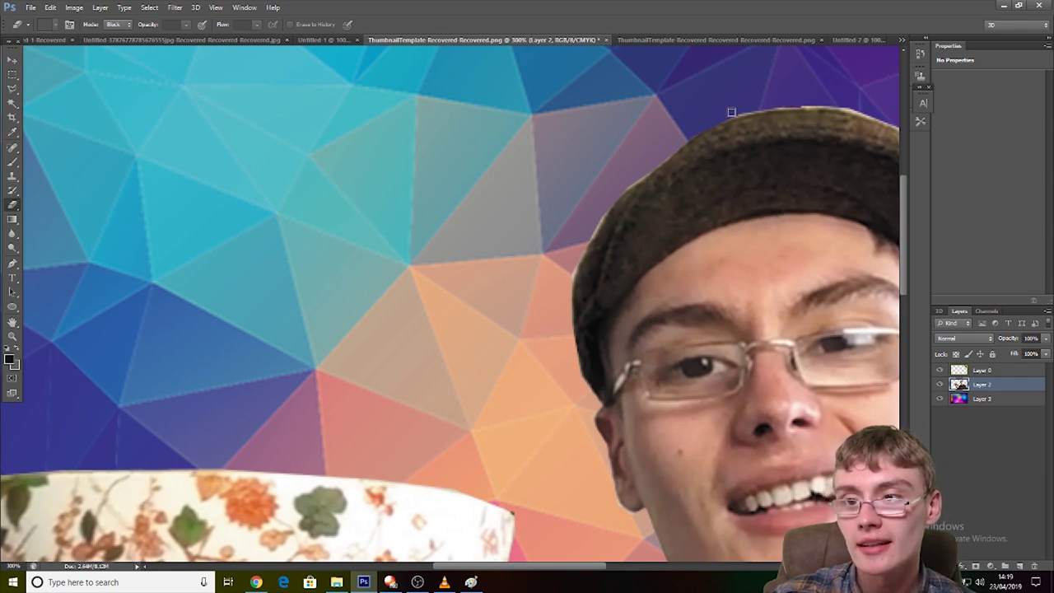
{"action": "mouse_move", "coordinate": [733, 111]}
{"action": "left_mouse_down"}
{"action": "mouse_move", "coordinate": [807, 96]}
{"action": "mouse_move", "coordinate": [897, 120]}
{"action": "mouse_move", "coordinate": [828, 101]}
{"action": "left_mouse_up"}
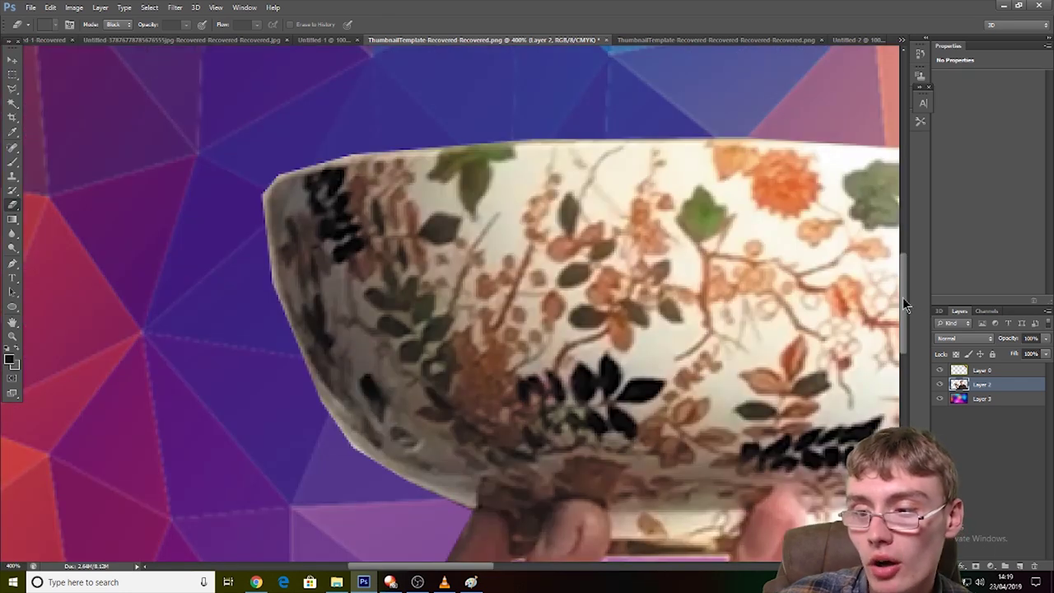
{"action": "left_click_drag", "start_coordinate": [903, 301], "coordinate": [901, 370]}
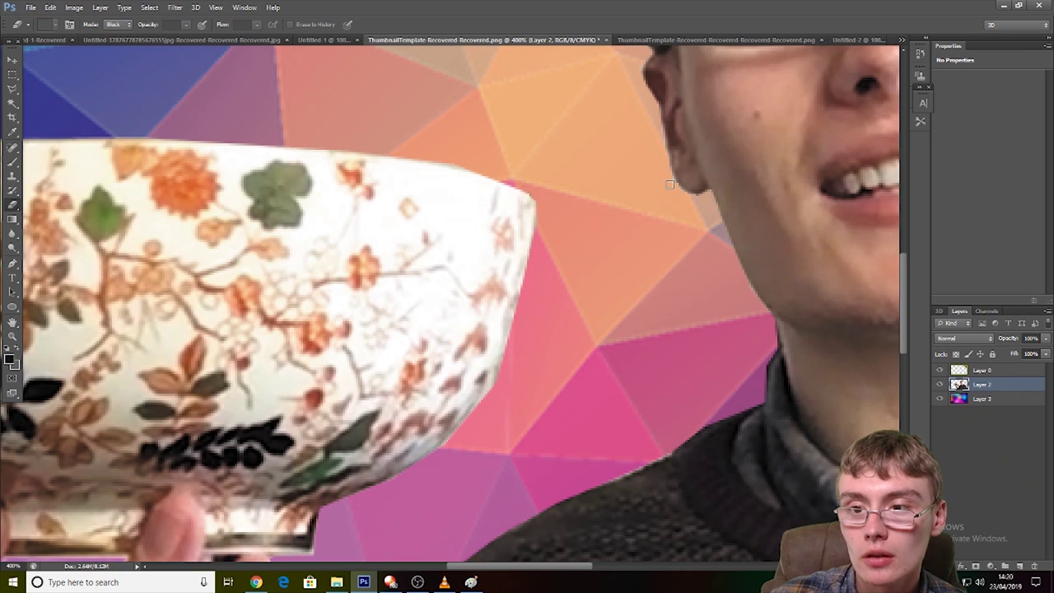
Step: Check the cutout edges zoomed in, then return to the full-thumbnail view
{"action": "key", "text": "ctrl+1"}
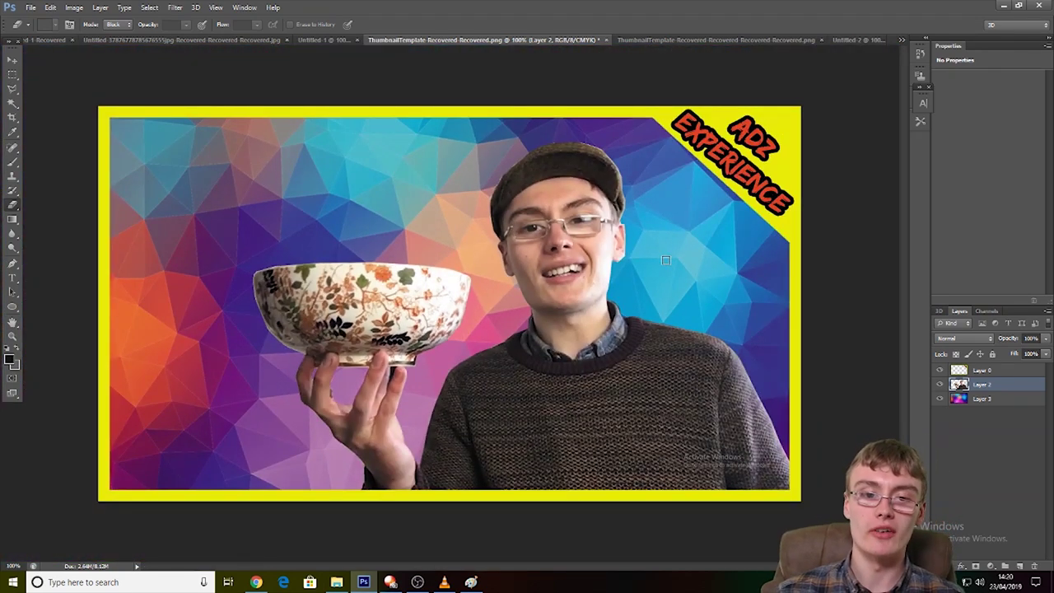
{"action": "key", "text": "ctrl+plus"}
{"action": "key", "text": "ctrl+plus"}
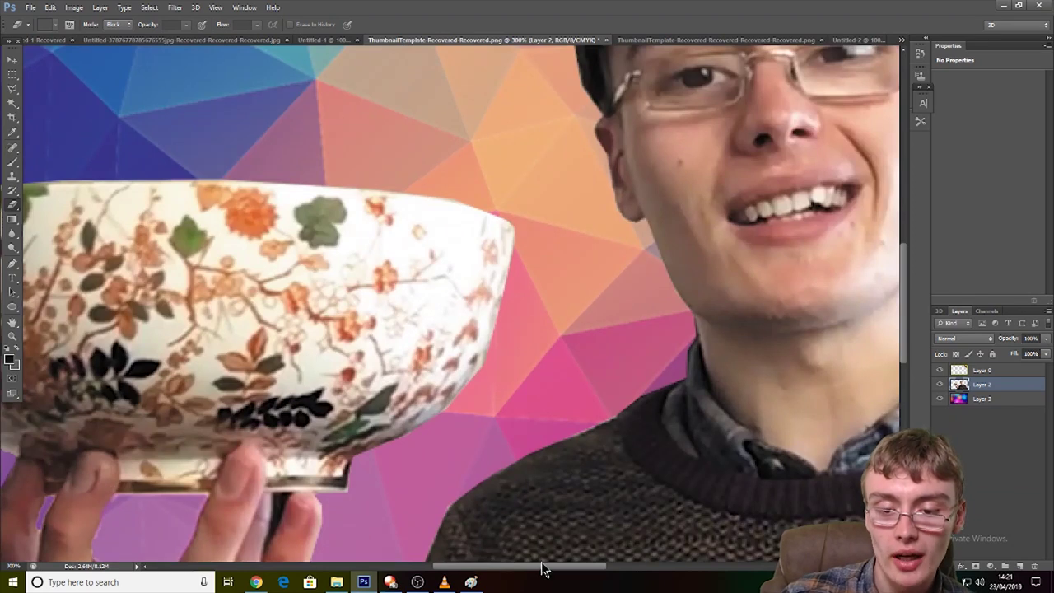
{"action": "left_click_drag", "start_coordinate": [546, 567], "coordinate": [462, 568]}
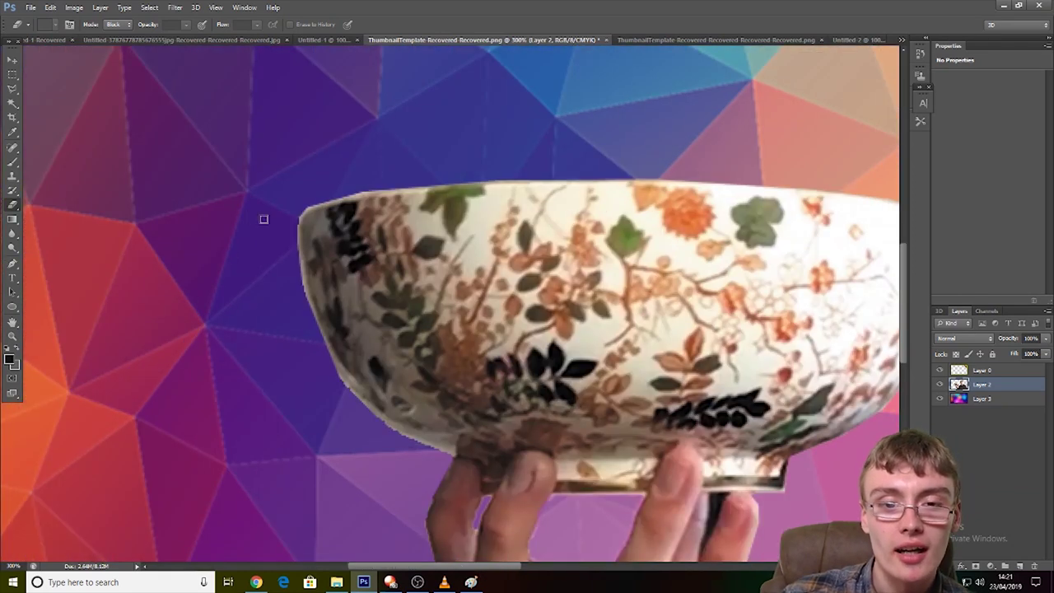
{"action": "key", "text": "ctrl+minus"}
{"action": "key", "text": "ctrl+minus"}
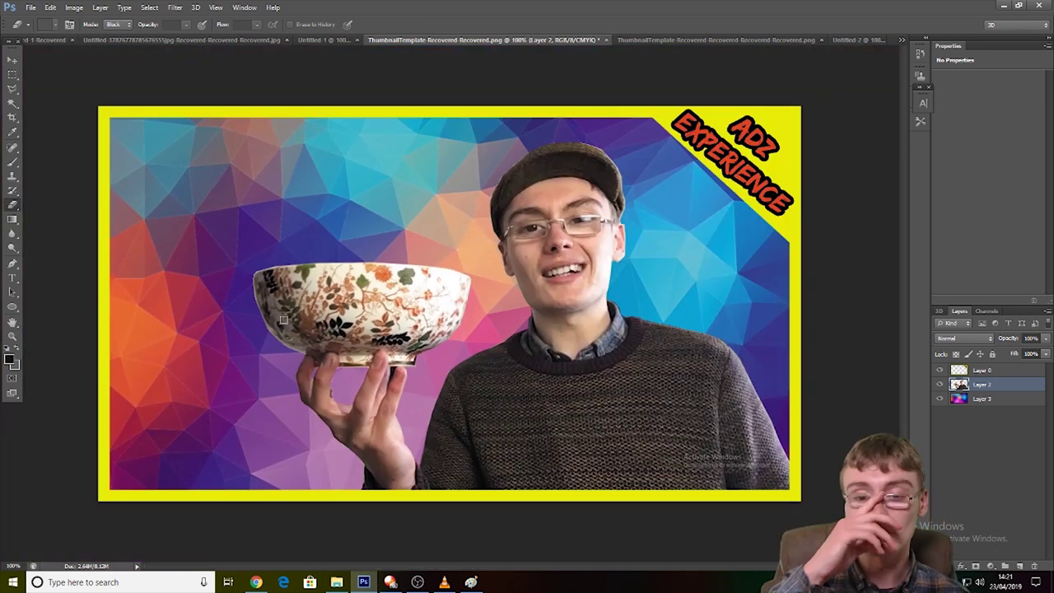
{"action": "left_click", "coordinate": [14, 61]}
{"action": "left_click_drag", "start_coordinate": [562, 364], "coordinate": [596, 364]}
{"action": "left_click", "coordinate": [702, 40]}
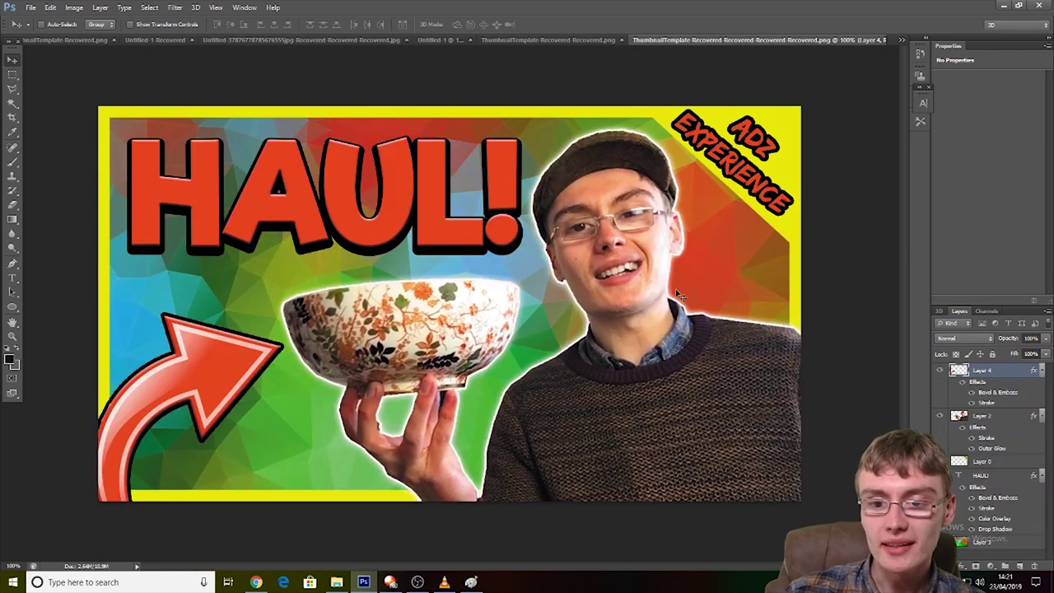
{"action": "left_click", "coordinate": [511, 39]}
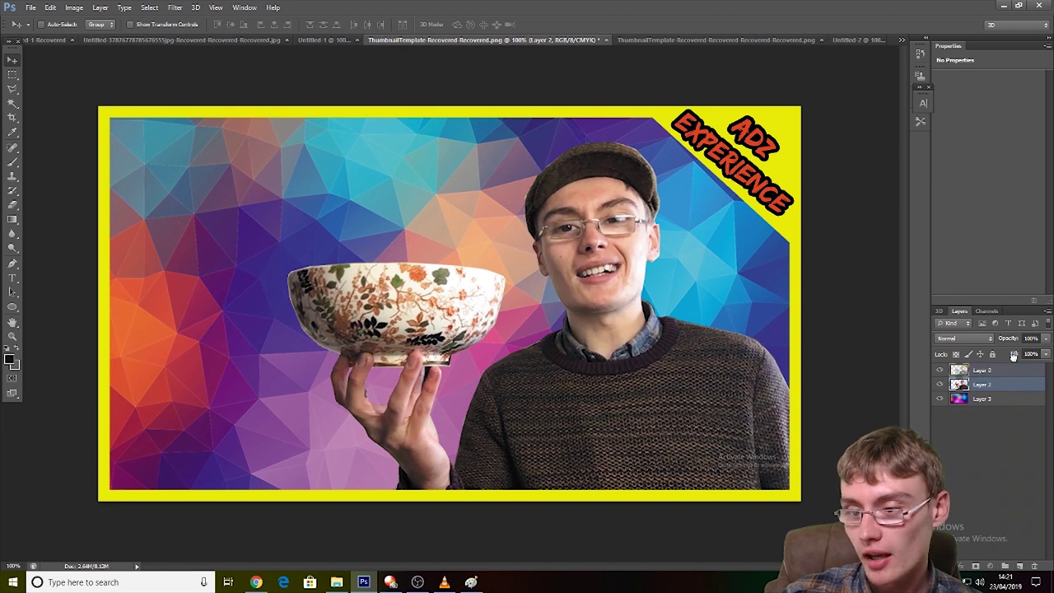
{"action": "left_click_drag", "start_coordinate": [1005, 364], "coordinate": [1006, 369]}
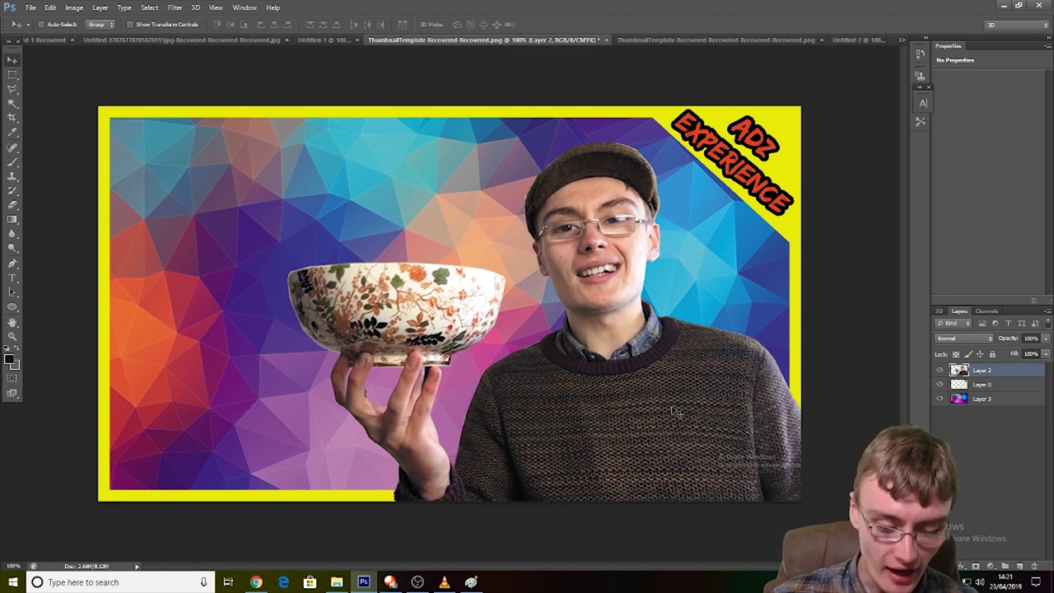
{"action": "left_click", "coordinate": [670, 40]}
{"action": "left_click", "coordinate": [543, 39]}
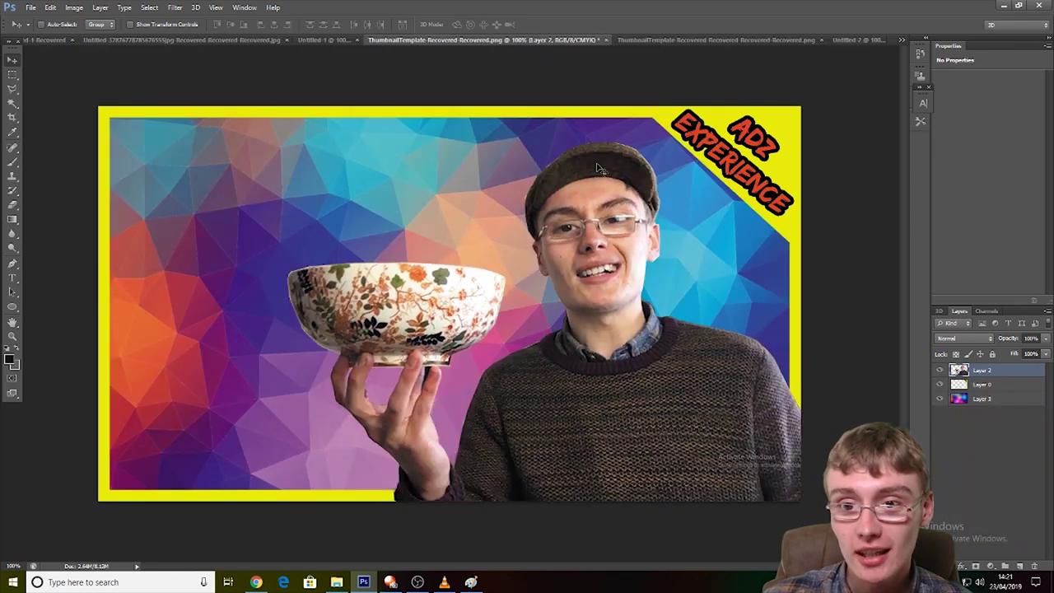
{"action": "key", "text": "ctrl+t"}
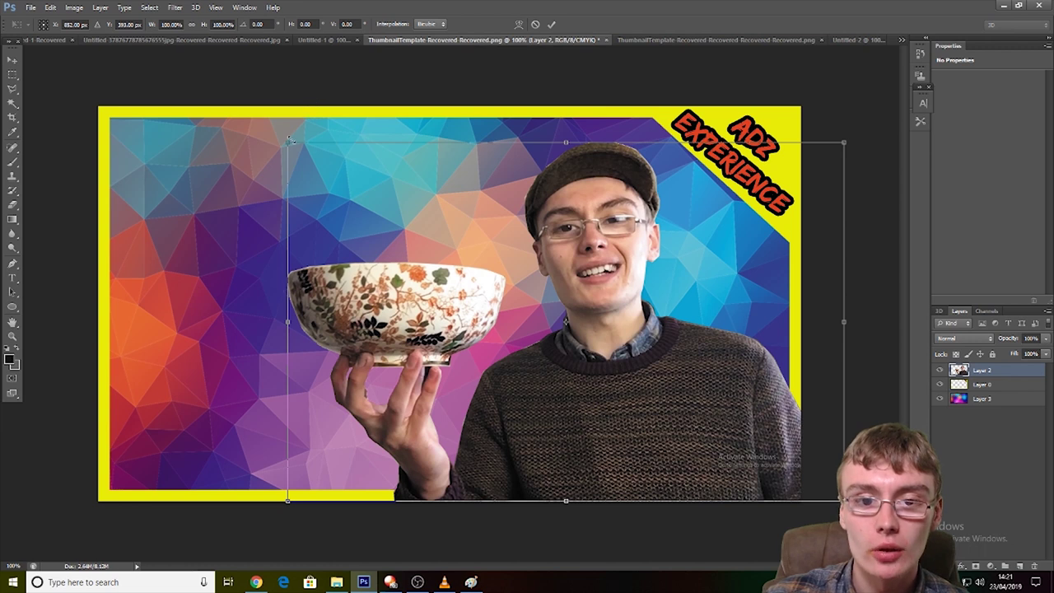
{"action": "left_click_drag", "start_coordinate": [290, 141], "coordinate": [257, 122]}
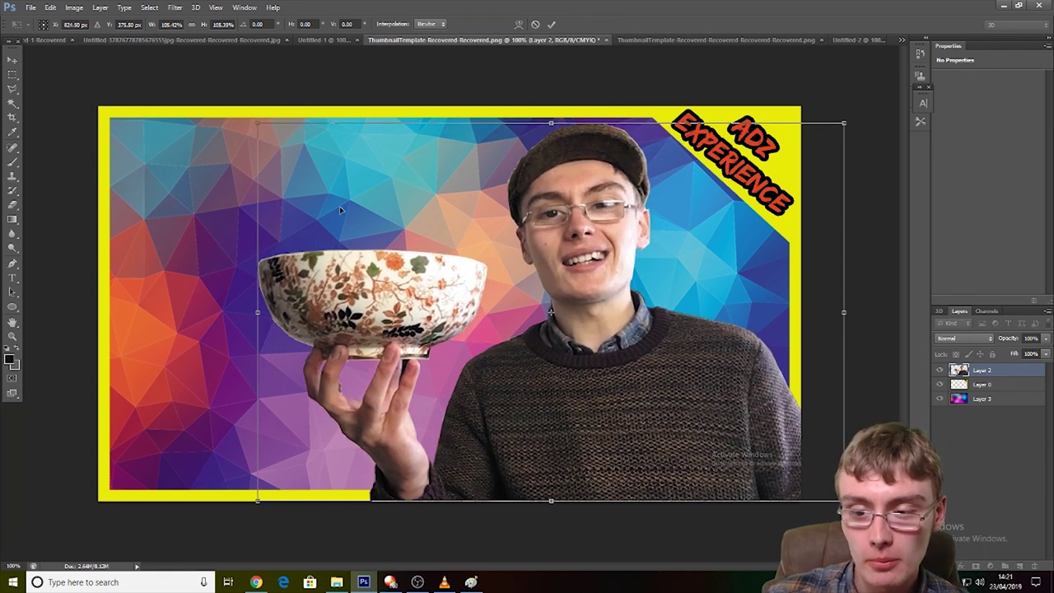
{"action": "key", "text": "Return"}
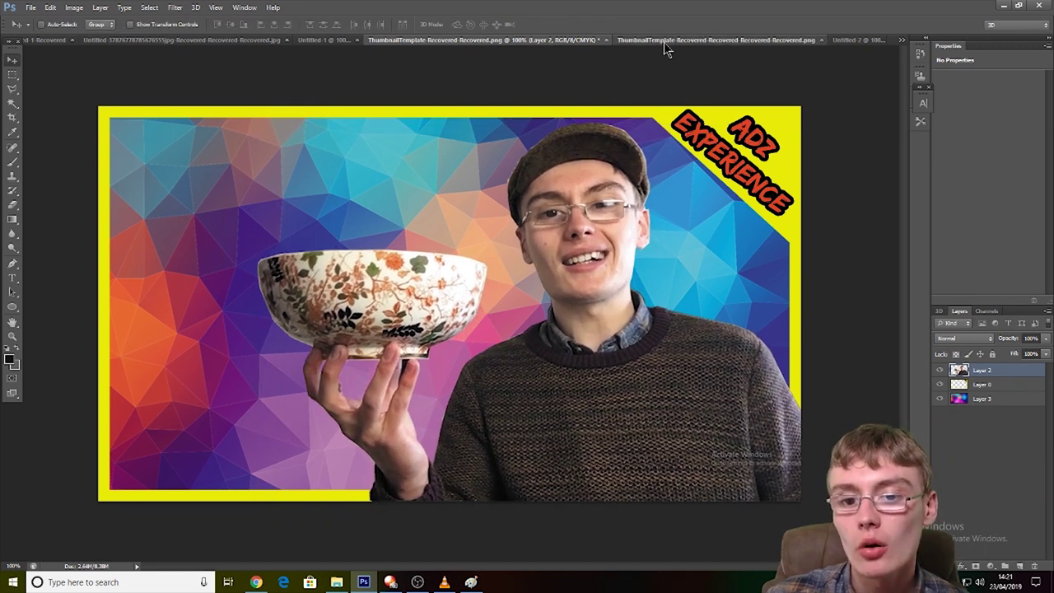
{"action": "left_click", "coordinate": [664, 41]}
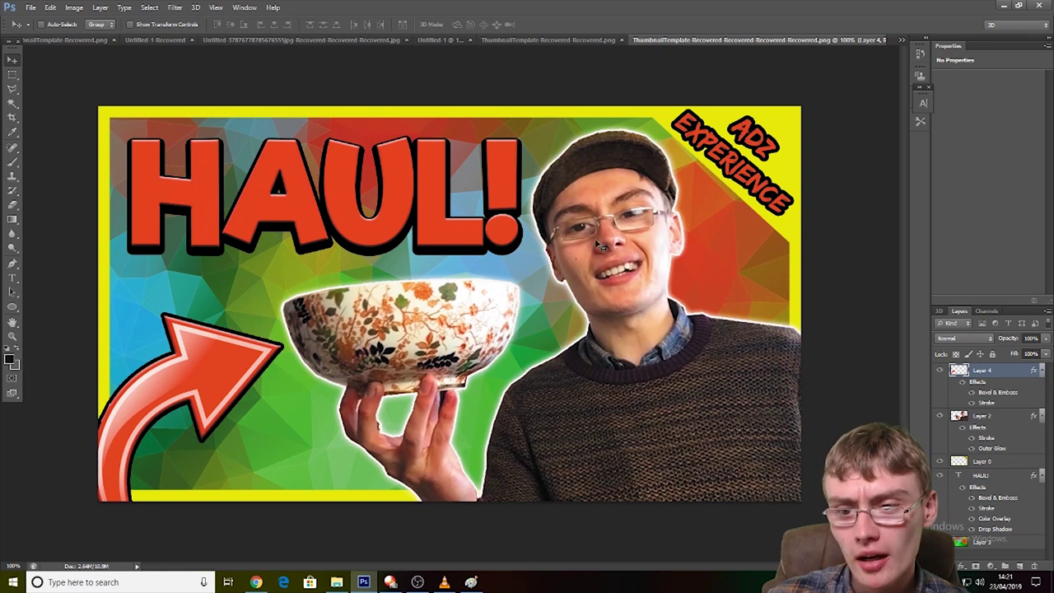
{"action": "left_click", "coordinate": [600, 40]}
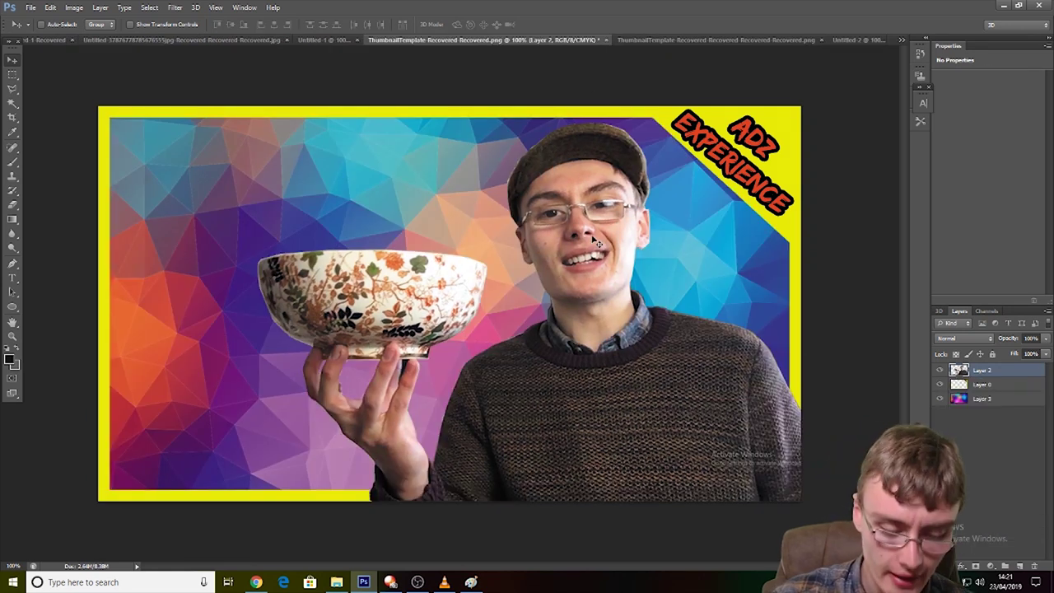
{"action": "key", "text": "ctrl+t"}
{"action": "left_click_drag", "start_coordinate": [602, 107], "coordinate": [598, 93]}
{"action": "left_click_drag", "start_coordinate": [658, 334], "coordinate": [698, 376]}
{"action": "left_click_drag", "start_coordinate": [471, 164], "coordinate": [475, 123]}
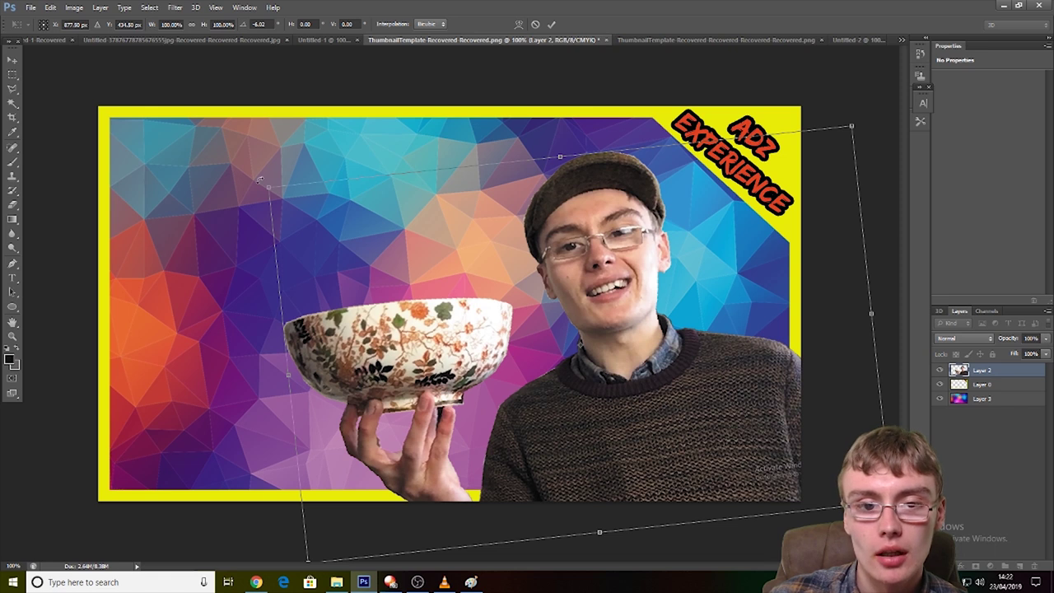
{"action": "left_click_drag", "start_coordinate": [268, 187], "coordinate": [234, 172]}
{"action": "key", "text": "Return"}
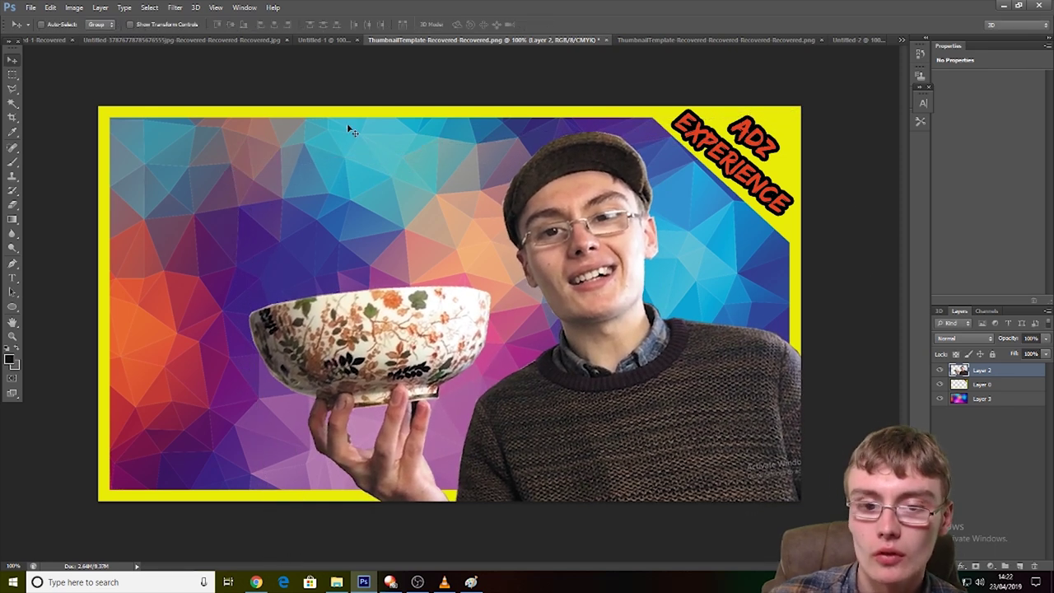
{"action": "left_click", "coordinate": [631, 39]}
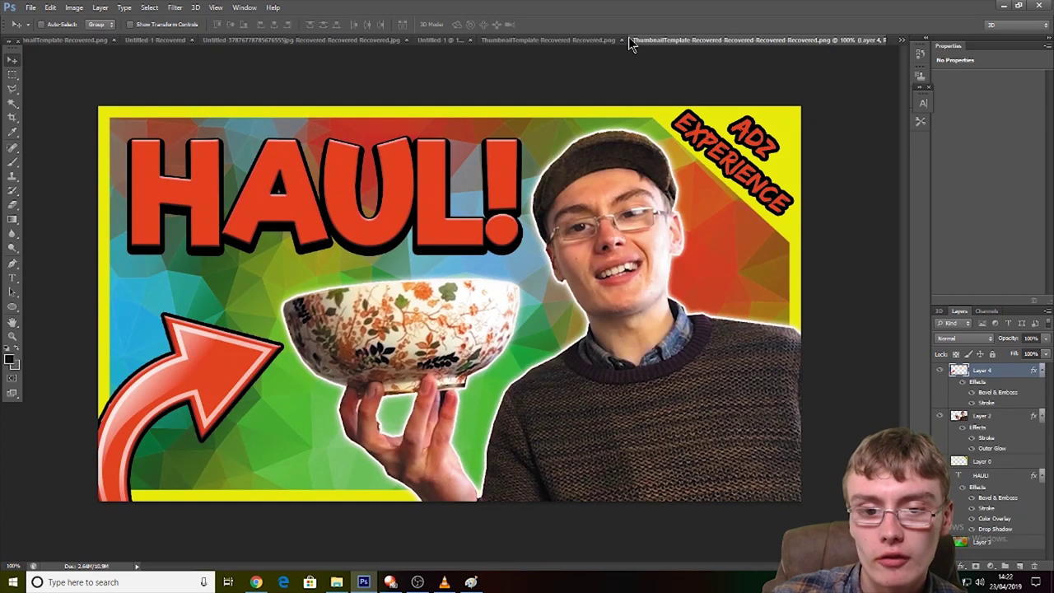
{"action": "left_click", "coordinate": [541, 39]}
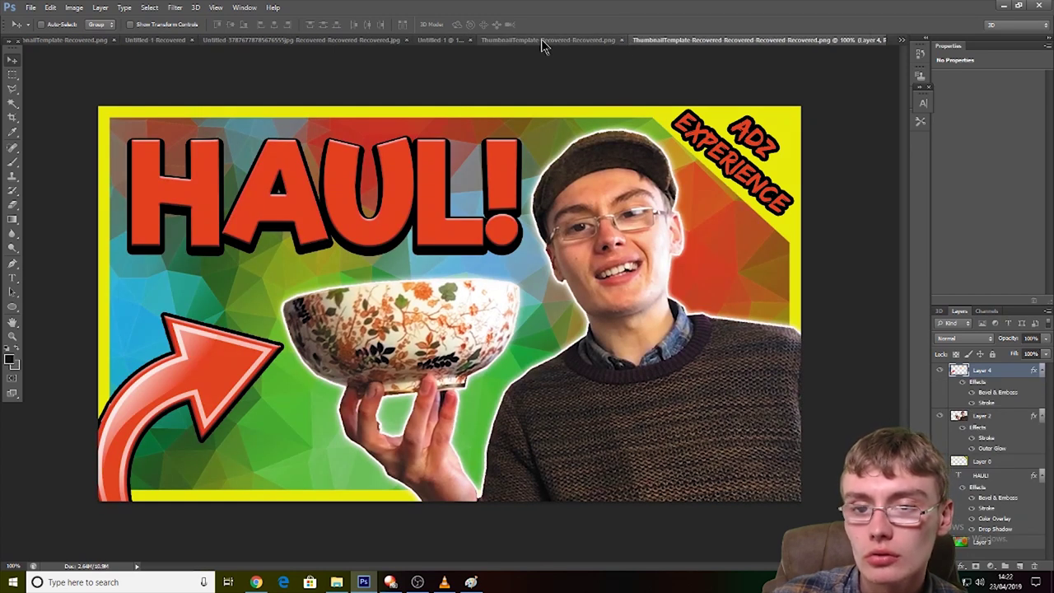
{"action": "left_click", "coordinate": [692, 39]}
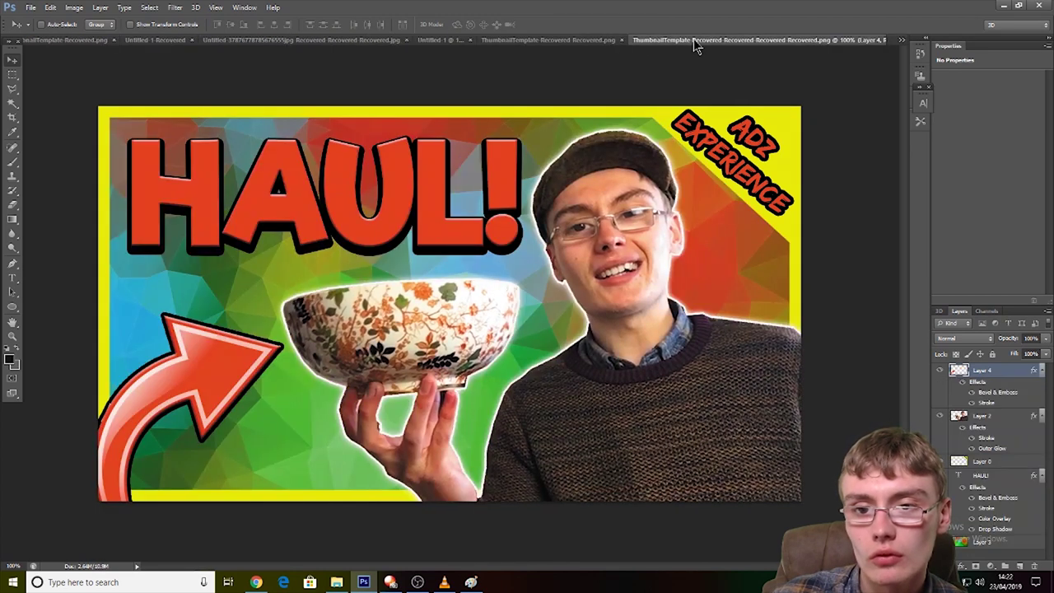
Step: In the earlier thumbnail, nudge the person-and-bowl layer slightly up and right
{"action": "left_click", "coordinate": [575, 40]}
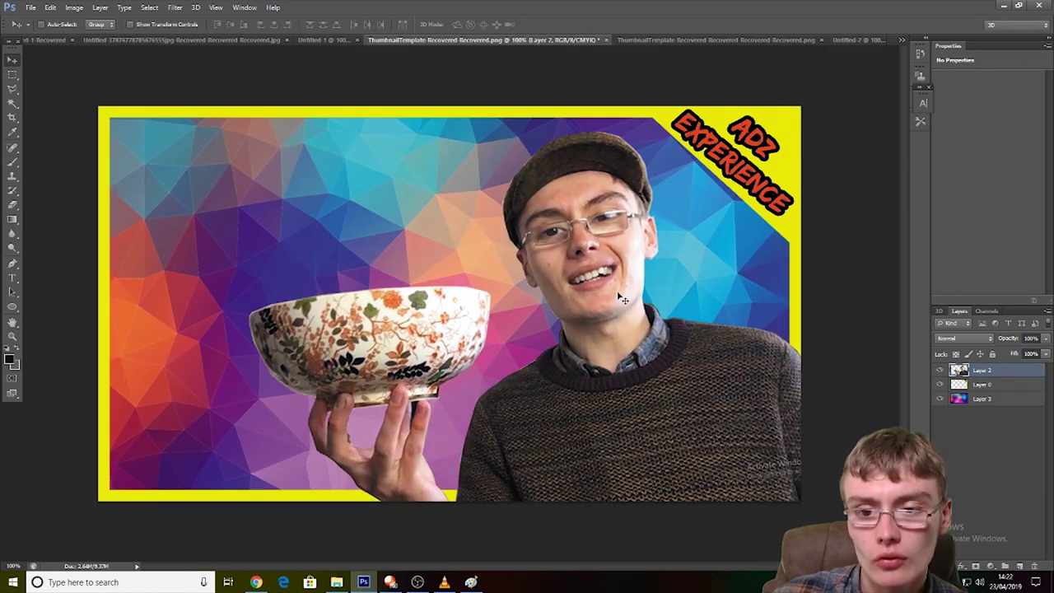
{"action": "left_click_drag", "start_coordinate": [622, 288], "coordinate": [620, 289]}
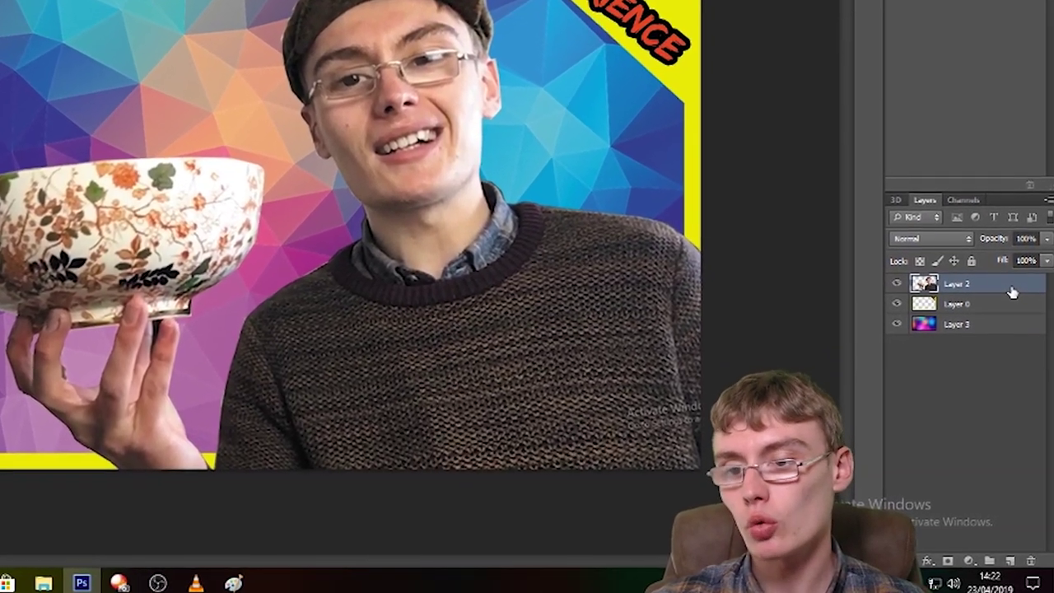
{"action": "double_click", "coordinate": [1011, 293]}
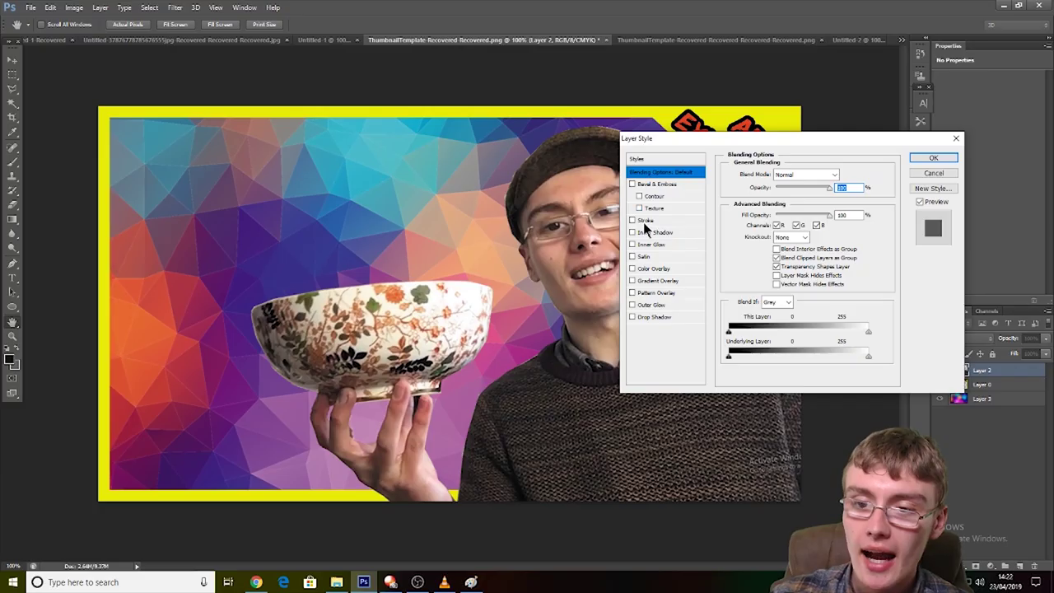
{"action": "mouse_move", "coordinate": [766, 141]}
{"action": "left_mouse_down"}
{"action": "mouse_move", "coordinate": [266, 137]}
{"action": "mouse_move", "coordinate": [247, 114]}
{"action": "mouse_move", "coordinate": [313, 91]}
{"action": "left_mouse_up"}
Step: Add a 3 px white Stroke centred on Layer 2's edge
{"action": "left_click", "coordinate": [131, 173]}
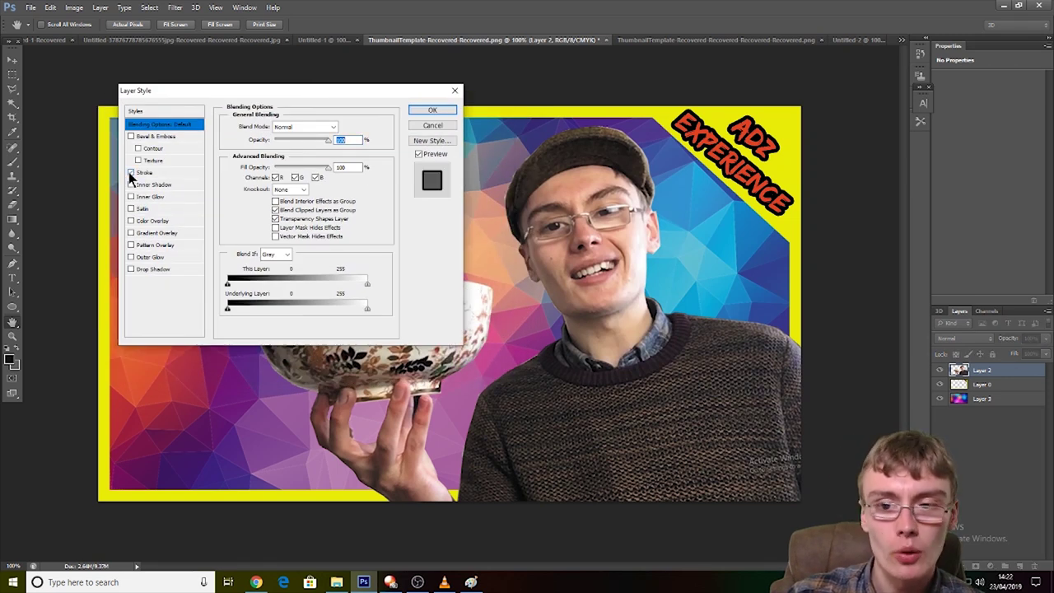
{"action": "left_click_drag", "start_coordinate": [439, 149], "coordinate": [922, 105]}
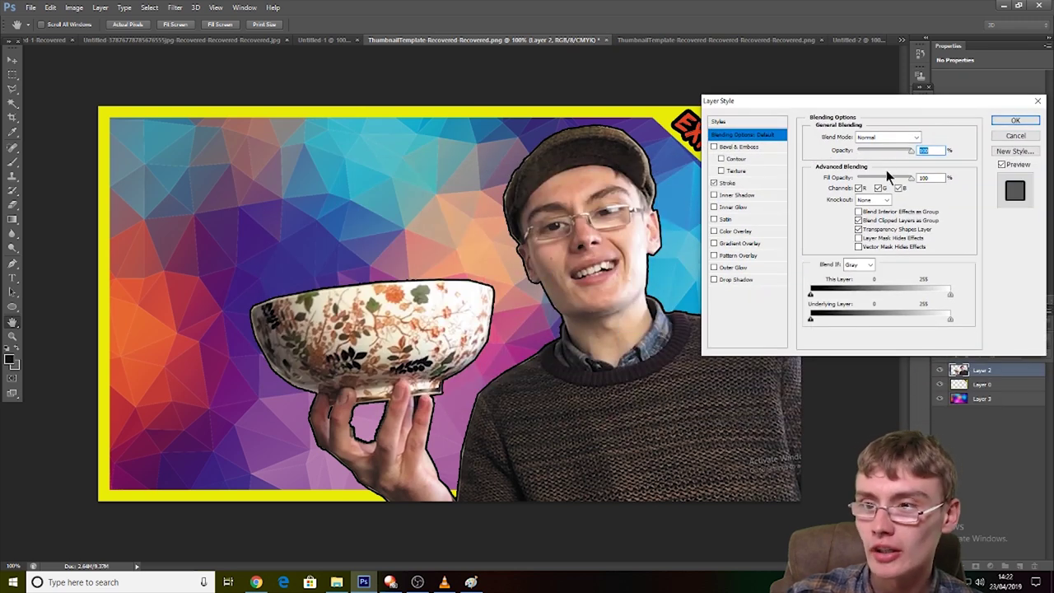
{"action": "left_click", "coordinate": [874, 200]}
{"action": "left_click", "coordinate": [737, 182]}
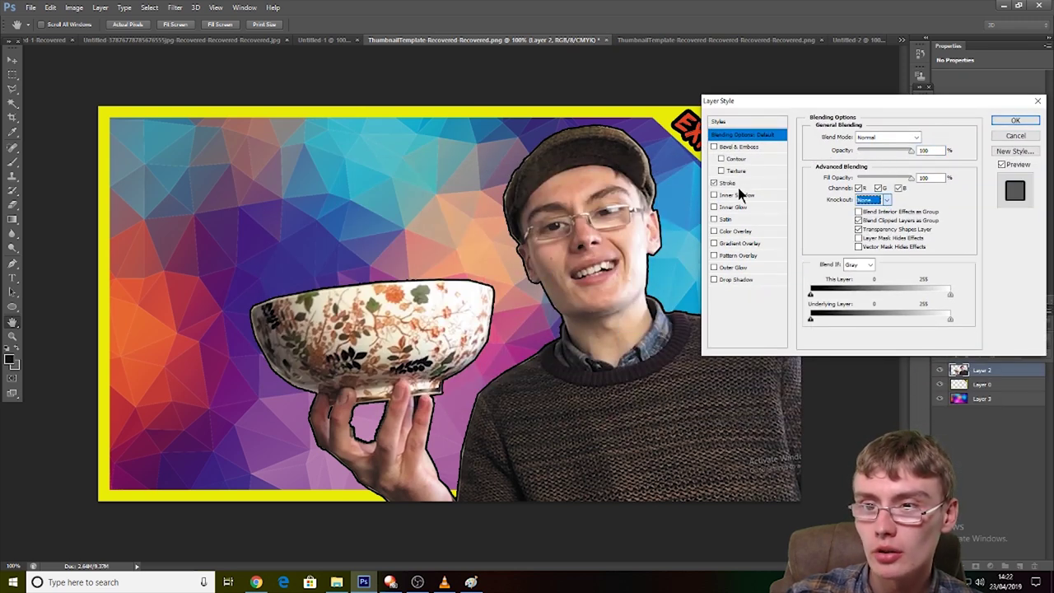
{"action": "left_click", "coordinate": [738, 183]}
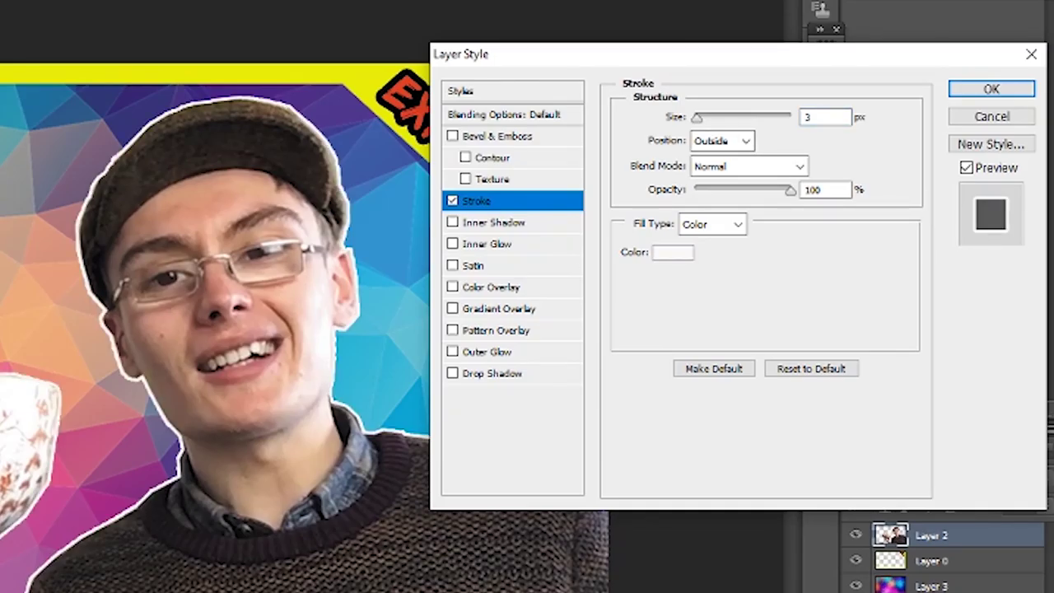
{"action": "left_click", "coordinate": [744, 141]}
{"action": "left_click", "coordinate": [736, 196]}
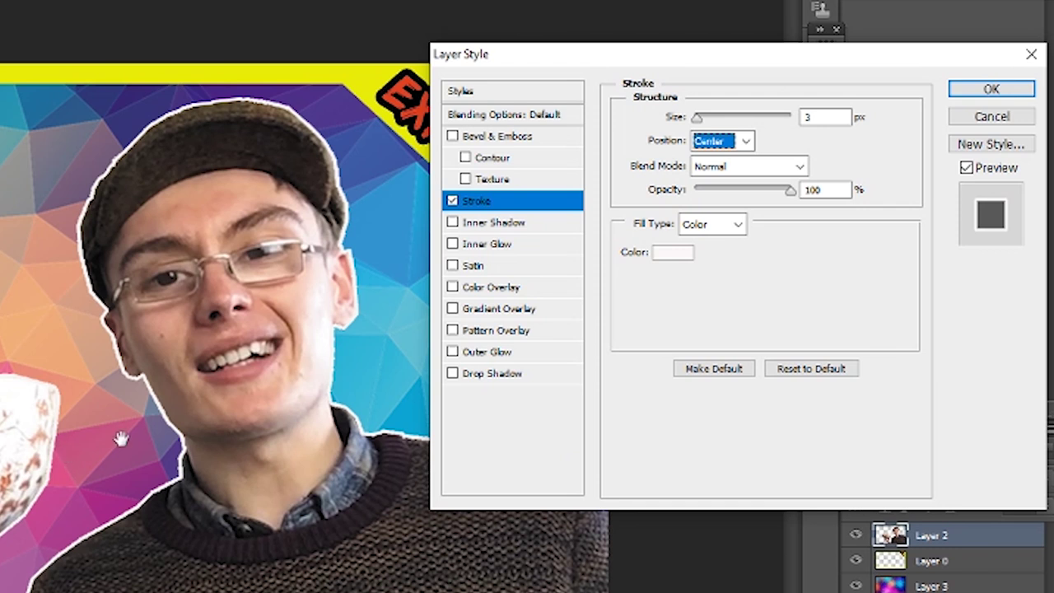
{"action": "left_click", "coordinate": [979, 89]}
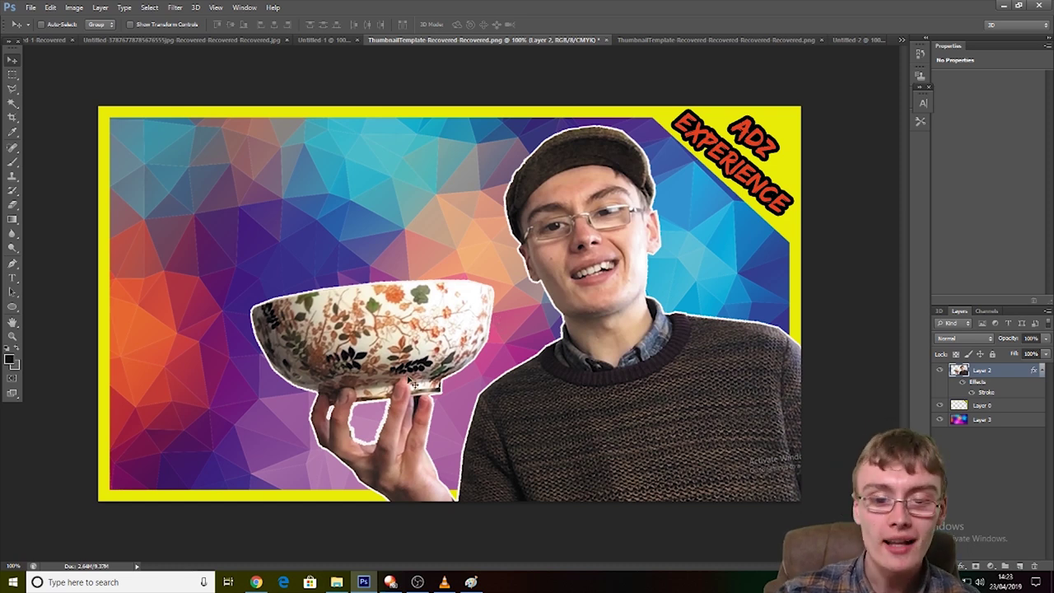
{"action": "key", "text": "ctrl+plus"}
{"action": "key", "text": "ctrl+plus"}
{"action": "key", "text": "ctrl+plus"}
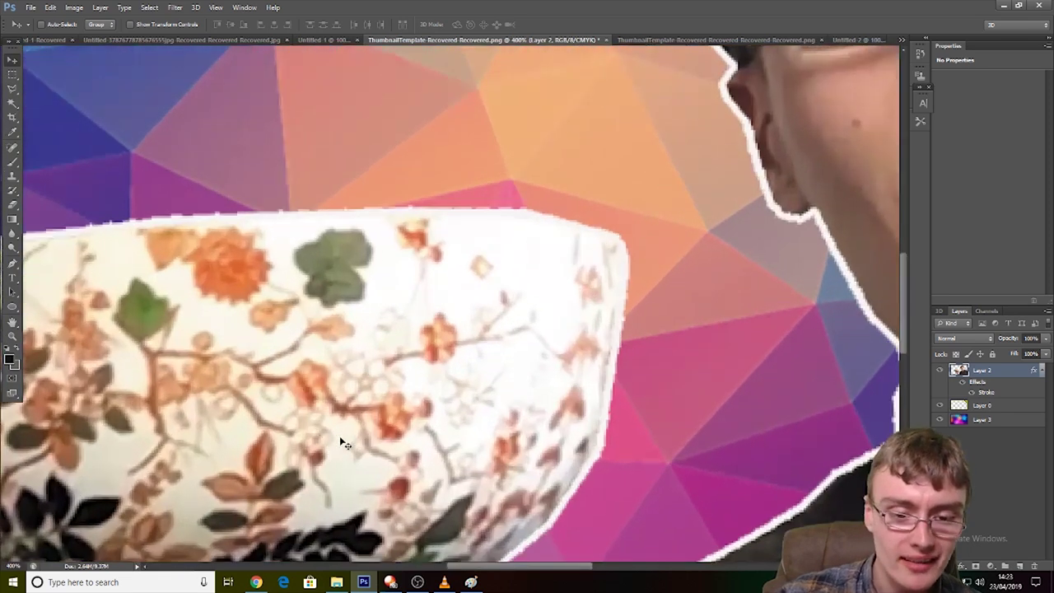
{"action": "scroll", "coordinate": [387, 383], "scroll_direction": "down", "scroll_amount": 3}
{"action": "scroll", "coordinate": [392, 393], "scroll_direction": "down", "scroll_amount": 3}
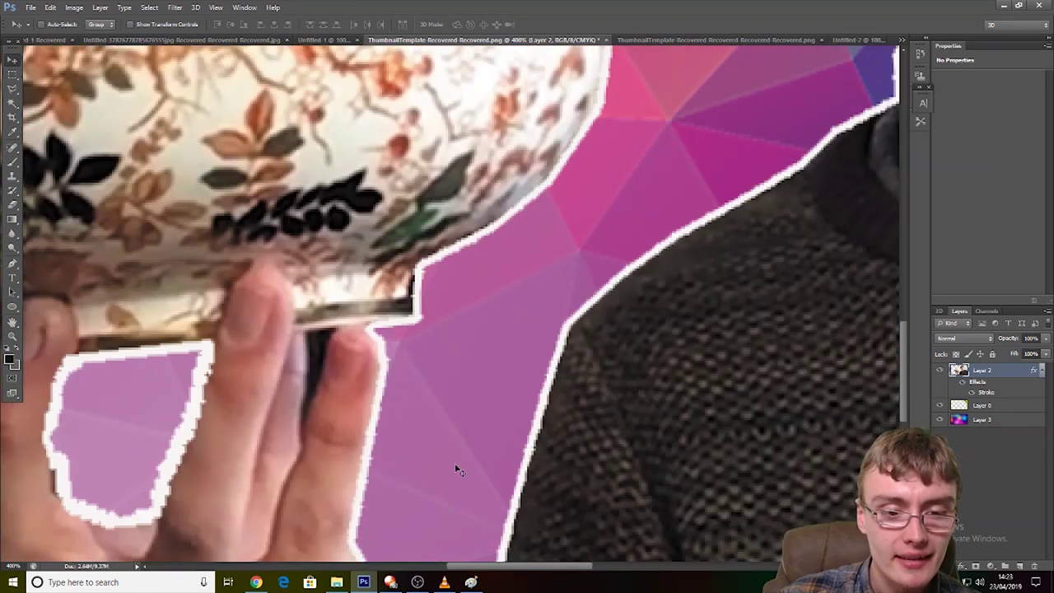
{"action": "left_click_drag", "start_coordinate": [512, 568], "coordinate": [479, 568]}
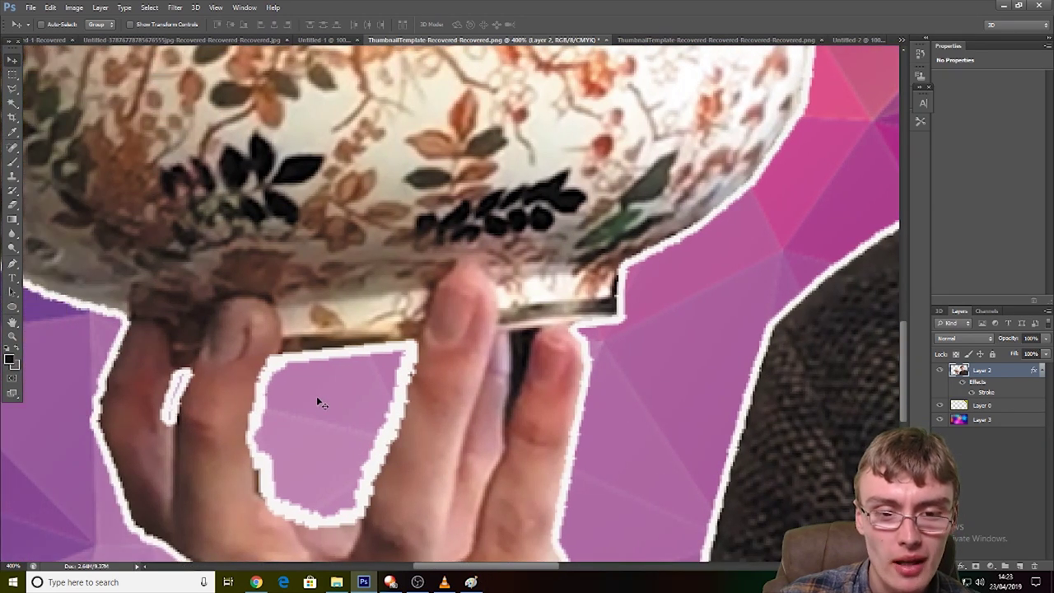
{"action": "scroll", "coordinate": [357, 447], "scroll_direction": "down", "scroll_amount": 5}
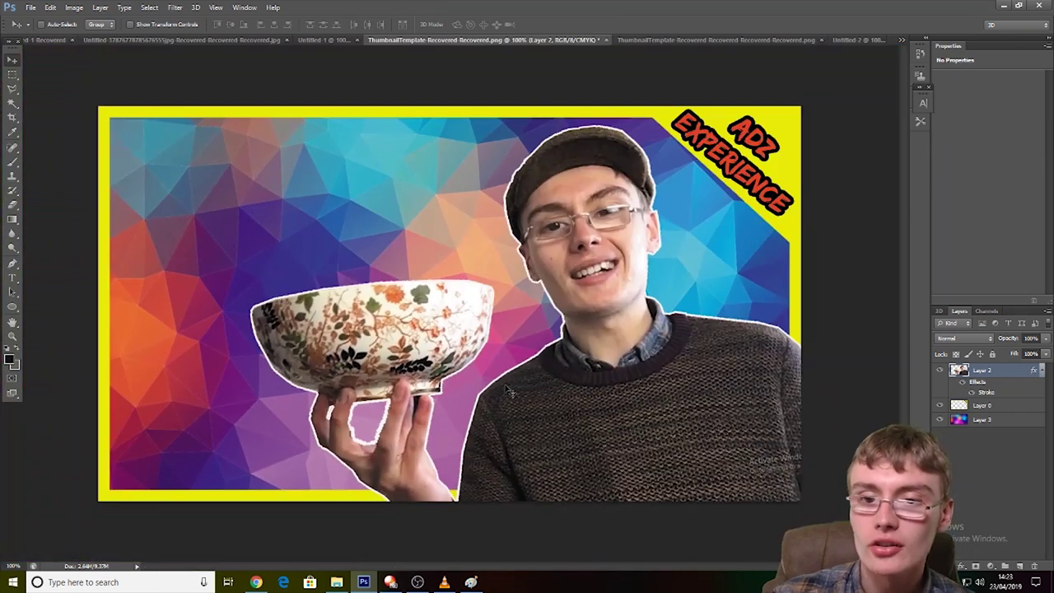
Step: Reduce Layer 2's Stroke size to 2 px, clearing the invalid-entry alert
{"action": "double_click", "coordinate": [1007, 370]}
{"action": "left_click", "coordinate": [732, 183]}
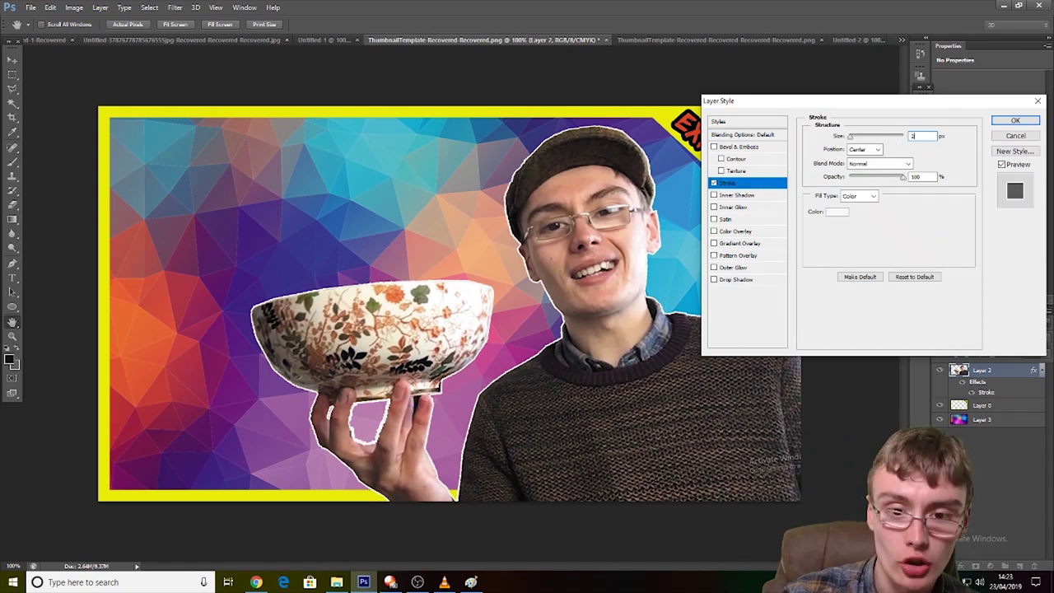
{"action": "type", "text": "2."}
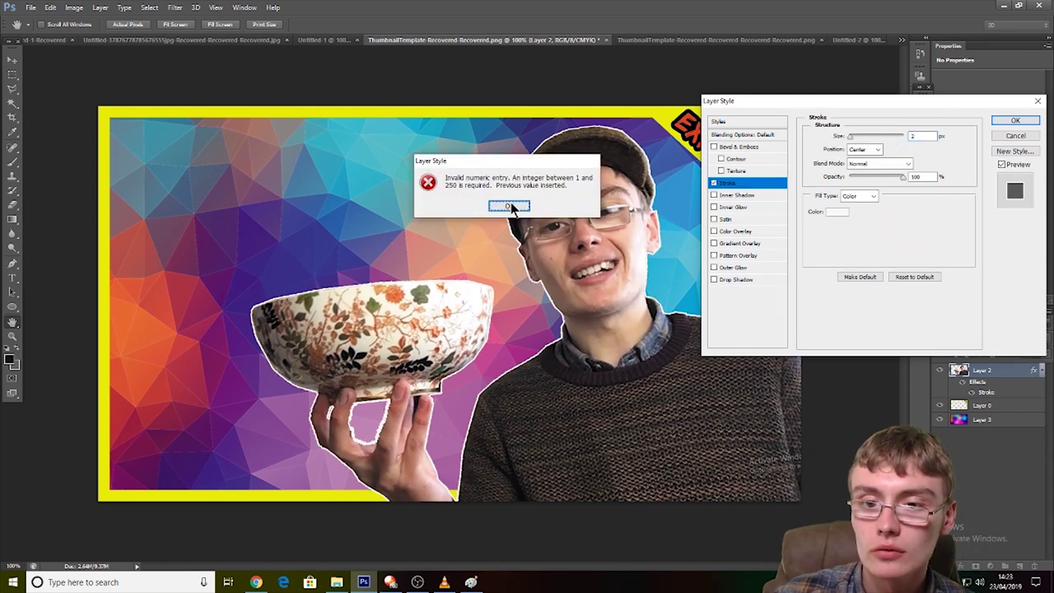
{"action": "left_click", "coordinate": [510, 207]}
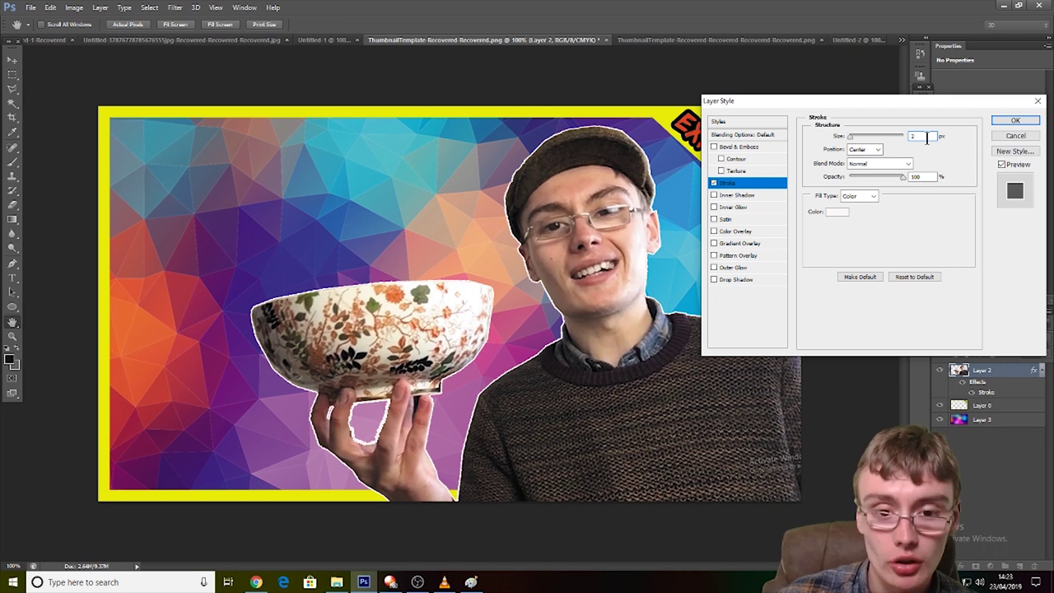
{"action": "type", "text": "1"}
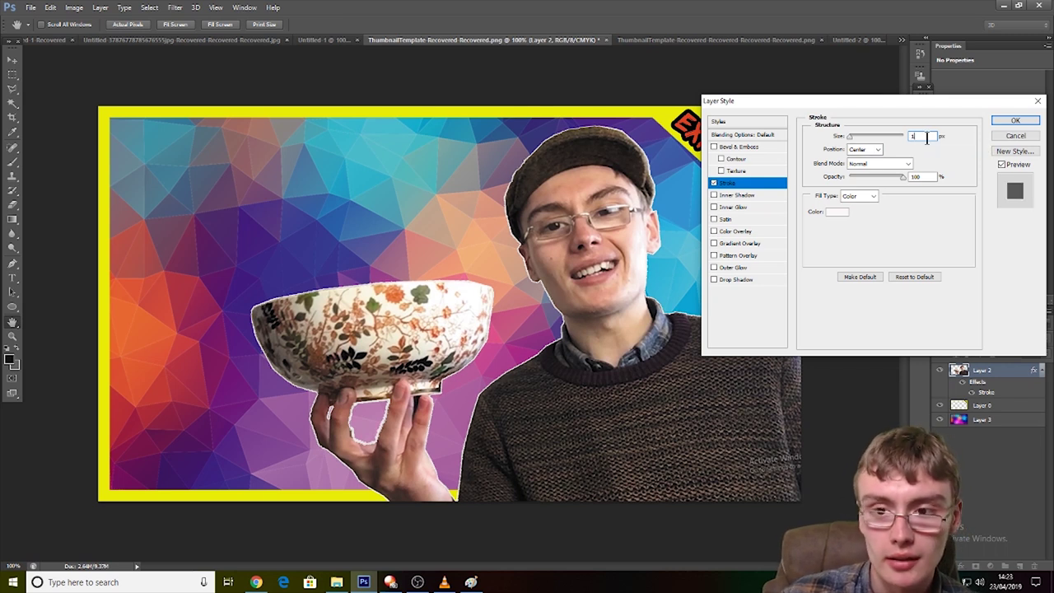
{"action": "type", "text": "2"}
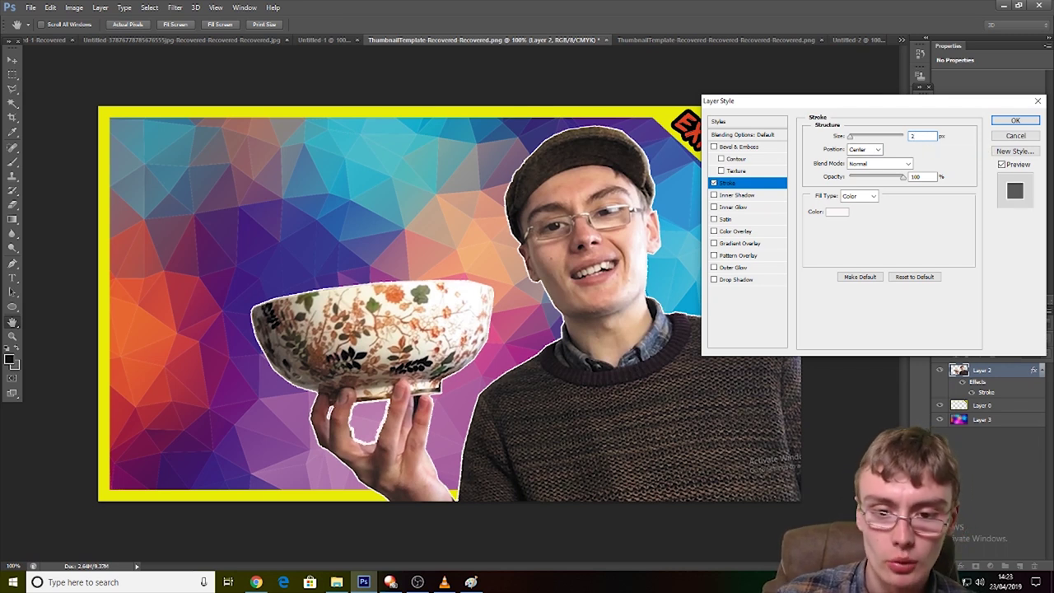
{"action": "key", "text": "Return"}
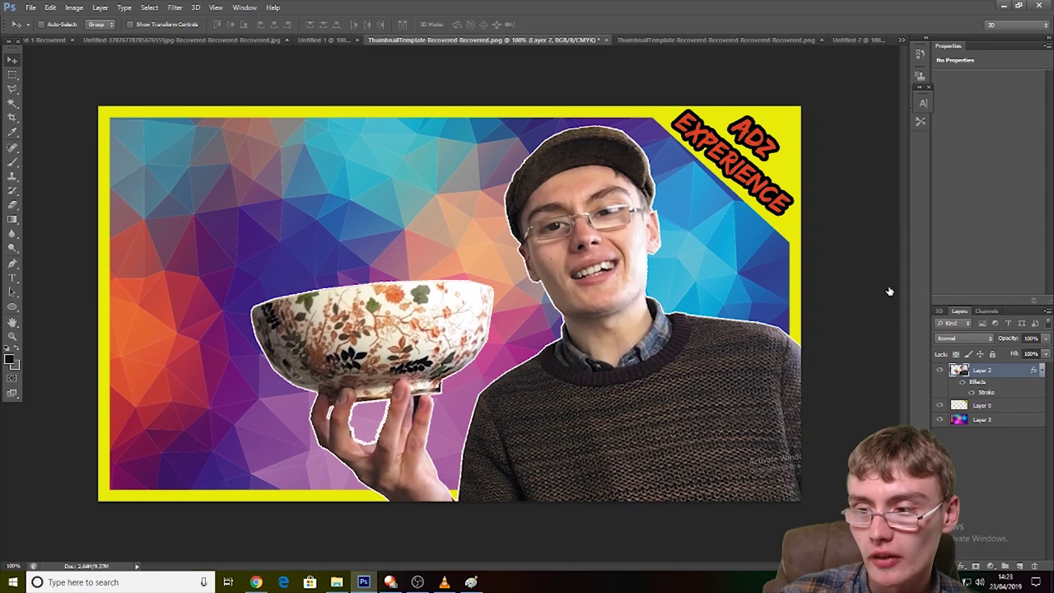
Step: Add a light-coloured Outer Glow to Layer 2 at 100% opacity and 26% spread, with adjusted size
{"action": "left_click_drag", "start_coordinate": [920, 97], "coordinate": [839, 113]}
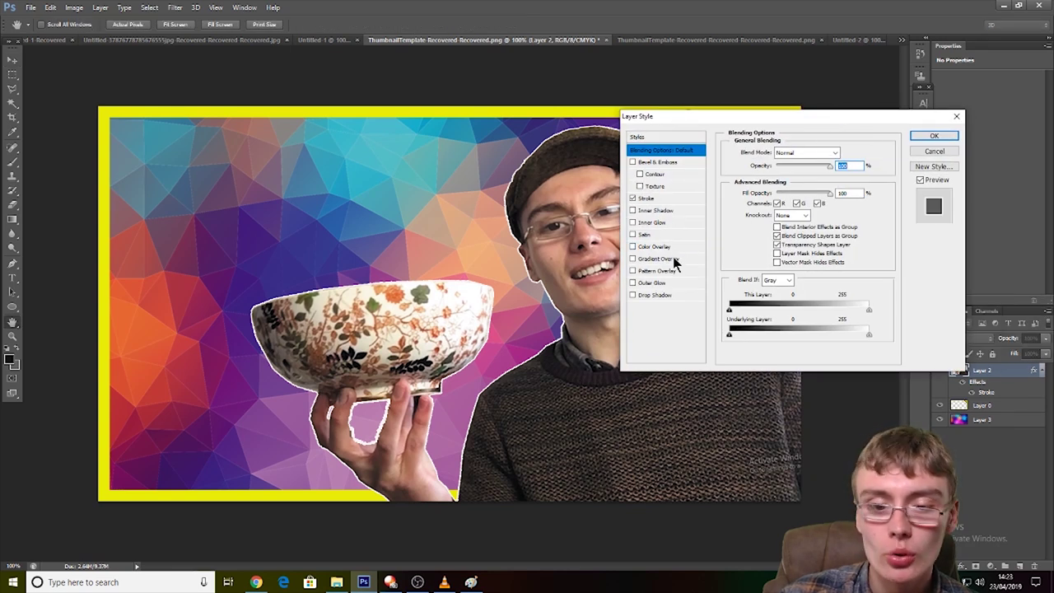
{"action": "left_click", "coordinate": [662, 283]}
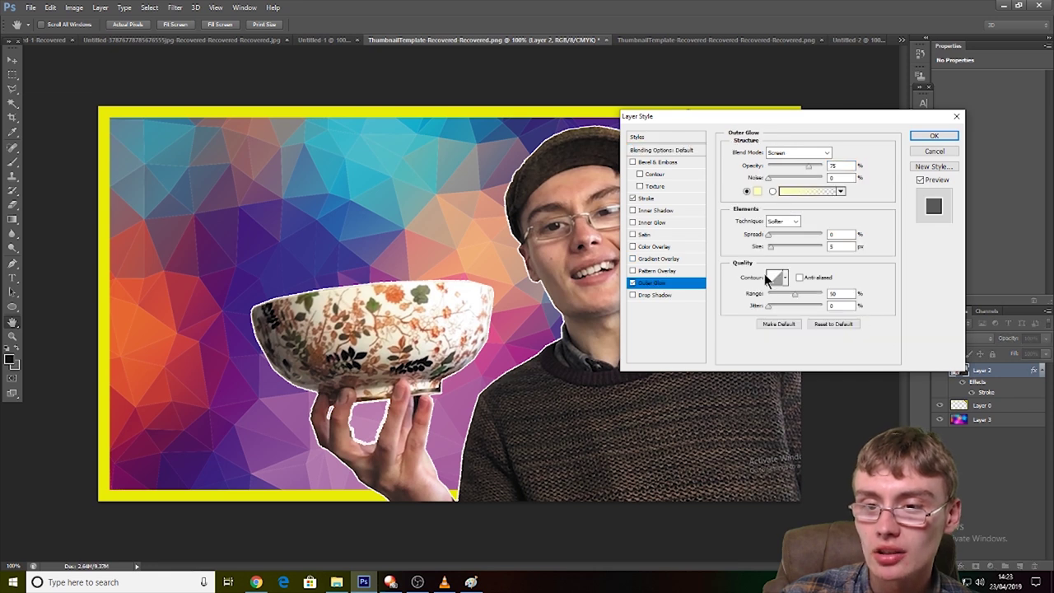
{"action": "left_click", "coordinate": [757, 192]}
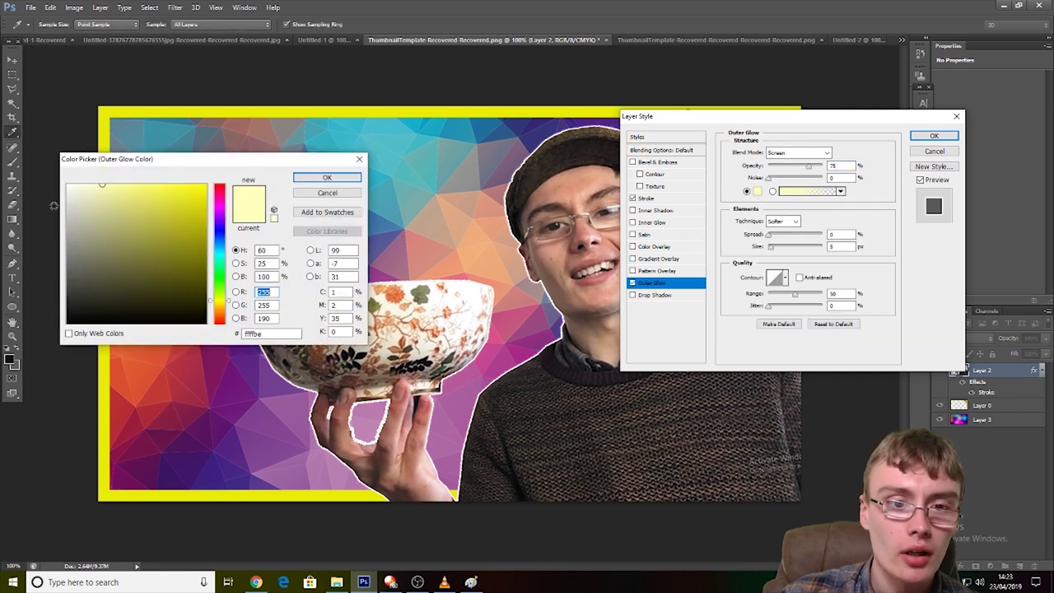
{"action": "left_click", "coordinate": [322, 179]}
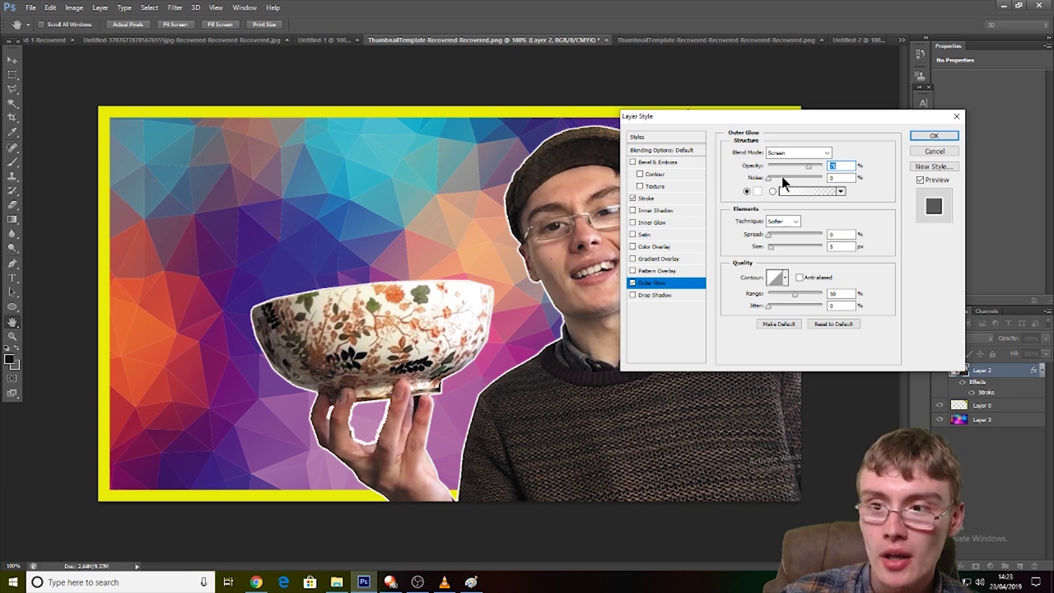
{"action": "left_click_drag", "start_coordinate": [789, 120], "coordinate": [245, 124]}
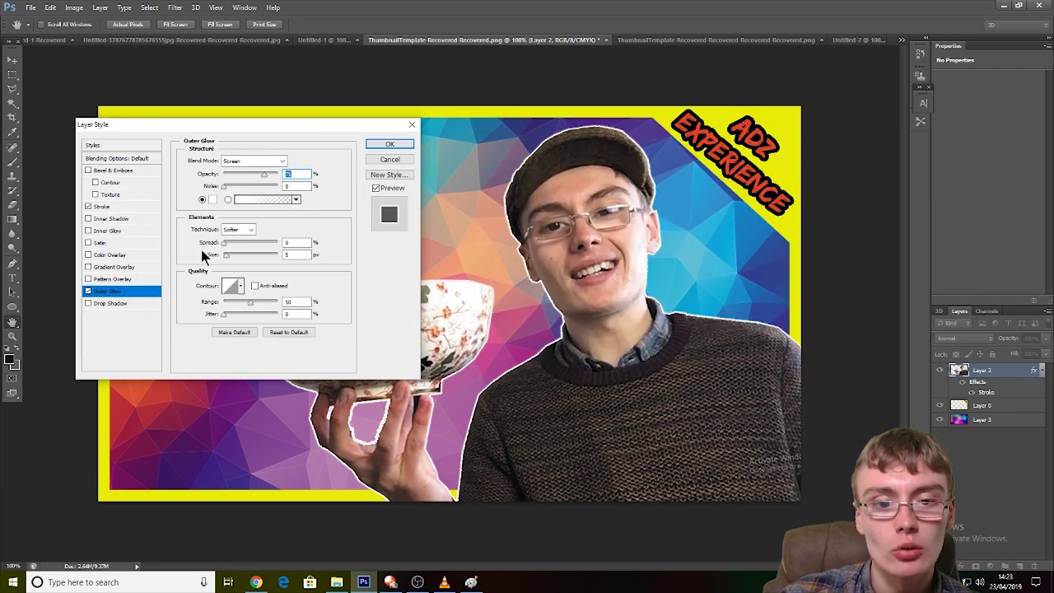
{"action": "mouse_move", "coordinate": [230, 260]}
{"action": "left_mouse_down"}
{"action": "mouse_move", "coordinate": [277, 255]}
{"action": "mouse_move", "coordinate": [218, 260]}
{"action": "mouse_move", "coordinate": [235, 260]}
{"action": "mouse_move", "coordinate": [239, 241]}
{"action": "left_mouse_up"}
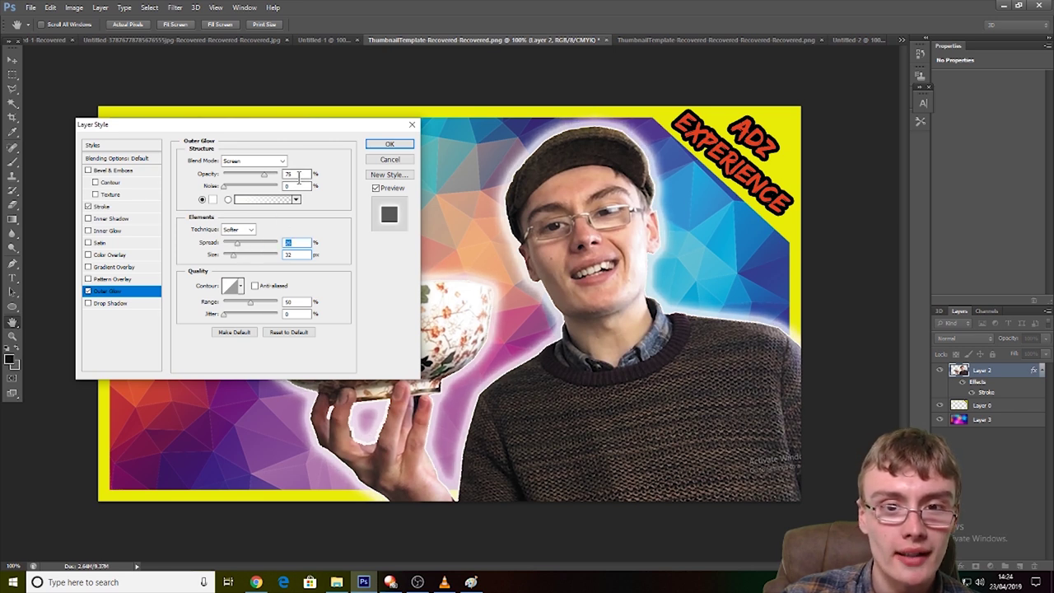
{"action": "left_click_drag", "start_coordinate": [268, 174], "coordinate": [287, 174]}
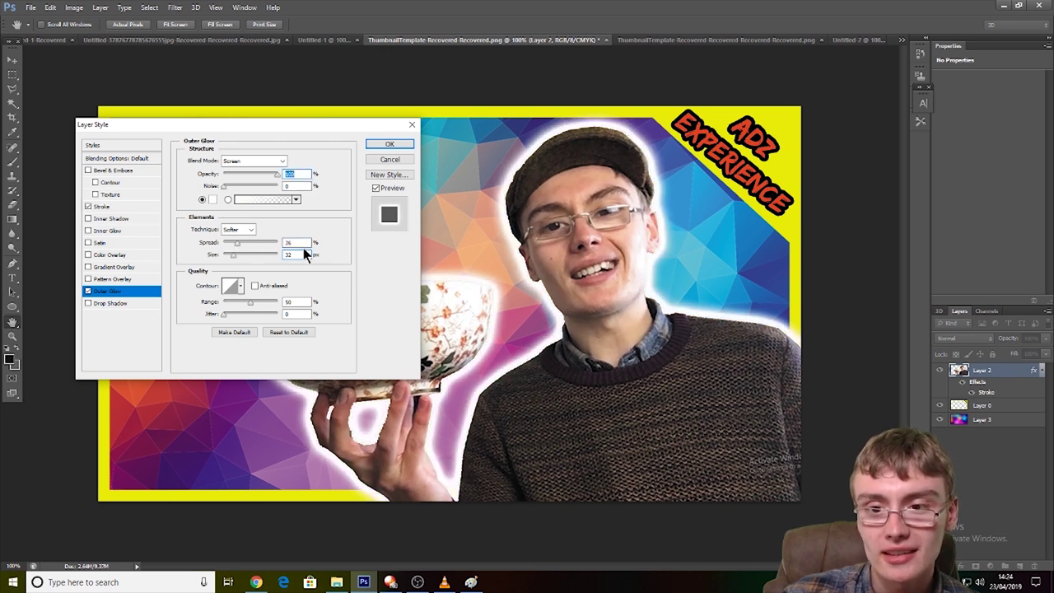
{"action": "left_click_drag", "start_coordinate": [233, 256], "coordinate": [231, 260]}
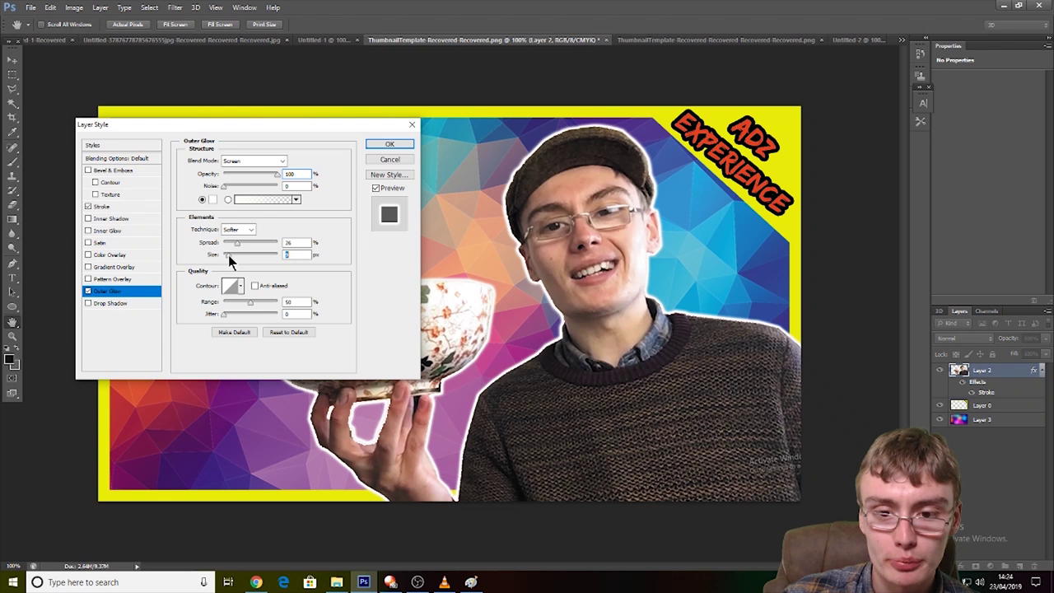
{"action": "left_click", "coordinate": [388, 144]}
Step: In the untitled thumbnail template, lower the person's Outer Glow size slightly, then select Layer 3
{"action": "left_click", "coordinate": [666, 43]}
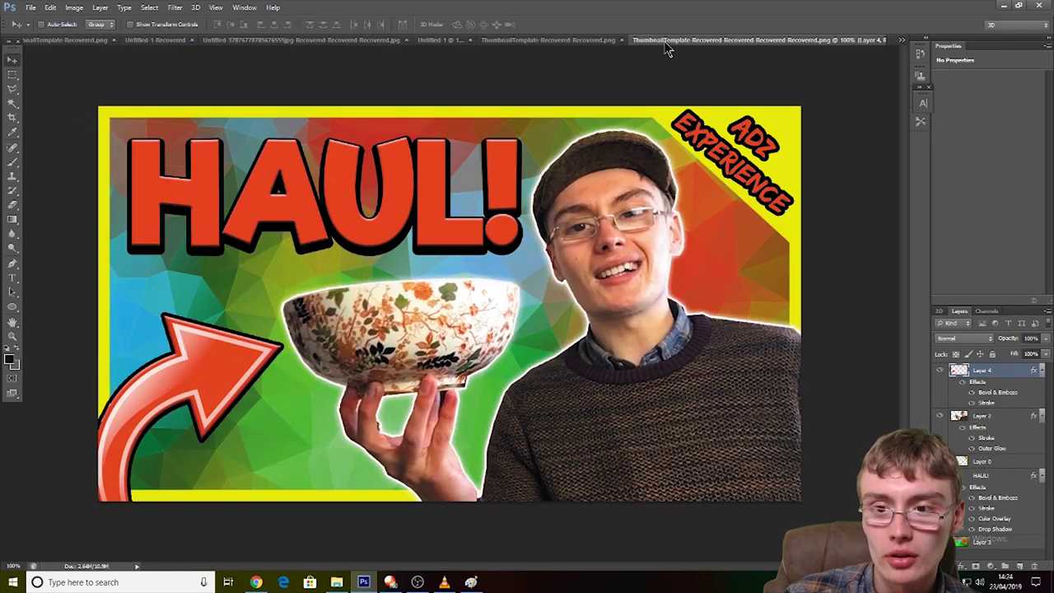
{"action": "left_click", "coordinate": [535, 40]}
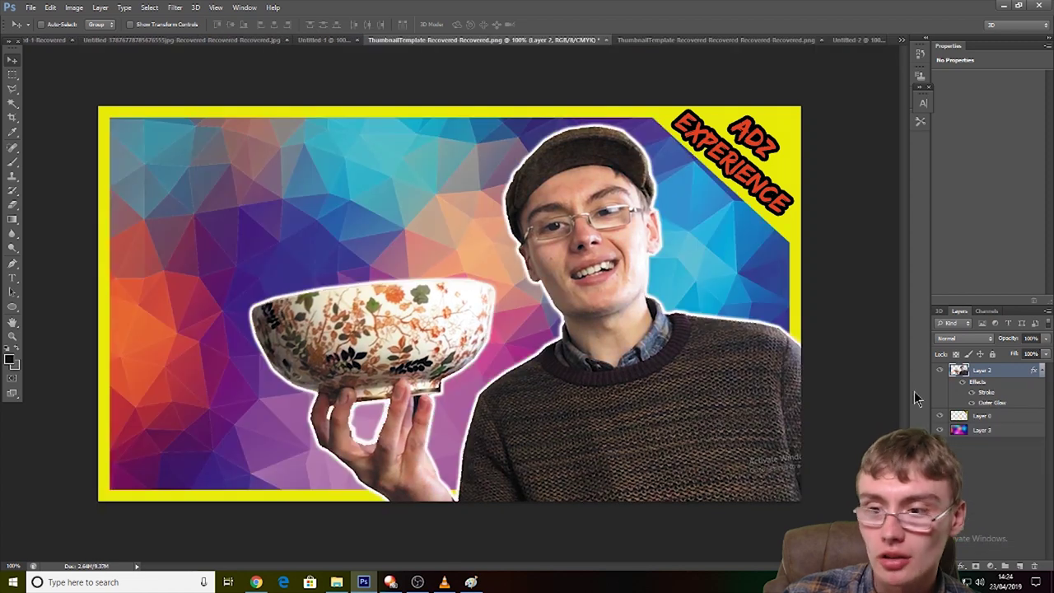
{"action": "double_click", "coordinate": [1005, 372]}
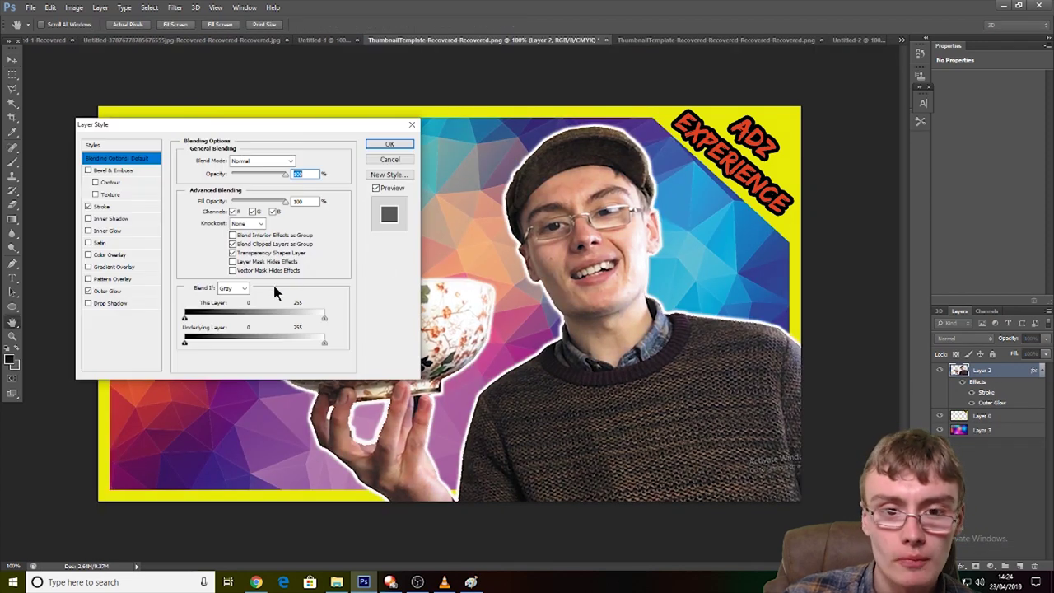
{"action": "left_click", "coordinate": [132, 290]}
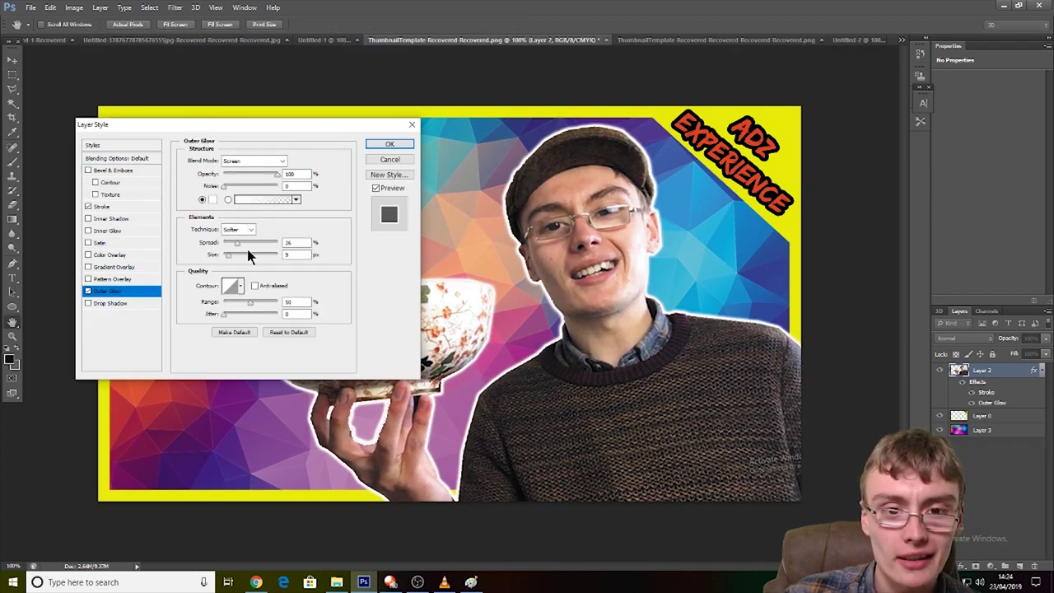
{"action": "left_click_drag", "start_coordinate": [230, 255], "coordinate": [227, 255]}
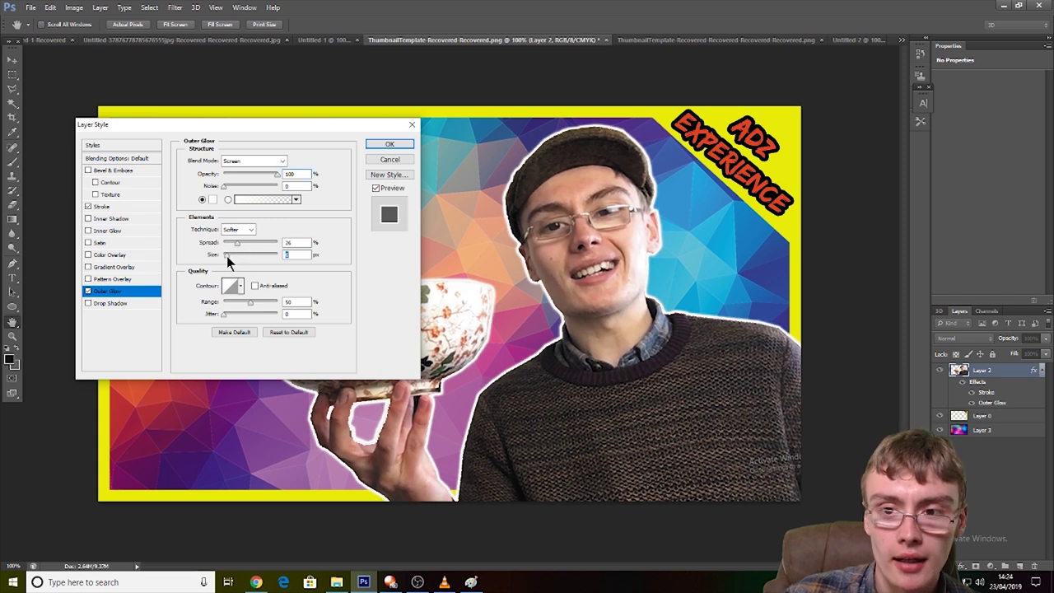
{"action": "left_click", "coordinate": [396, 147]}
{"action": "key", "text": "v"}
{"action": "left_click", "coordinate": [985, 428]}
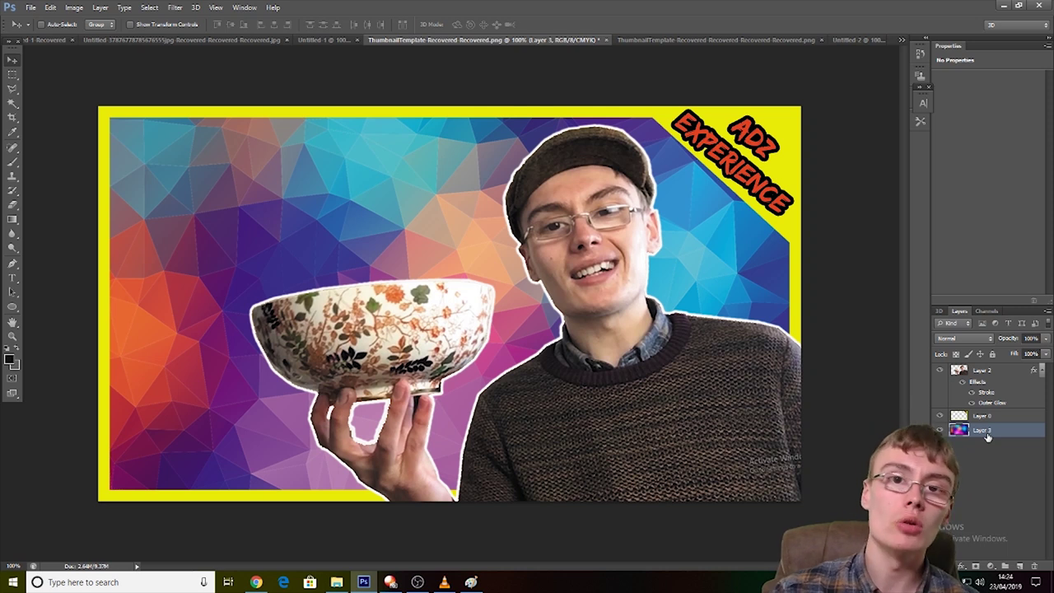
Step: Shift the polygon background's hue to -180 with Hue/Saturation
{"action": "key", "text": "ctrl+u"}
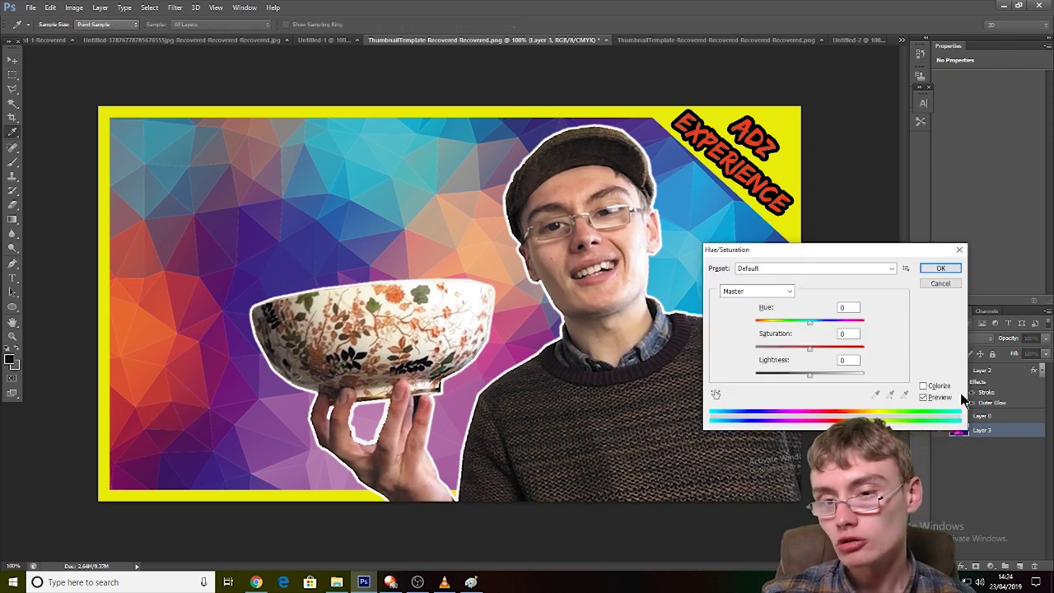
{"action": "left_click_drag", "start_coordinate": [826, 248], "coordinate": [744, 224]}
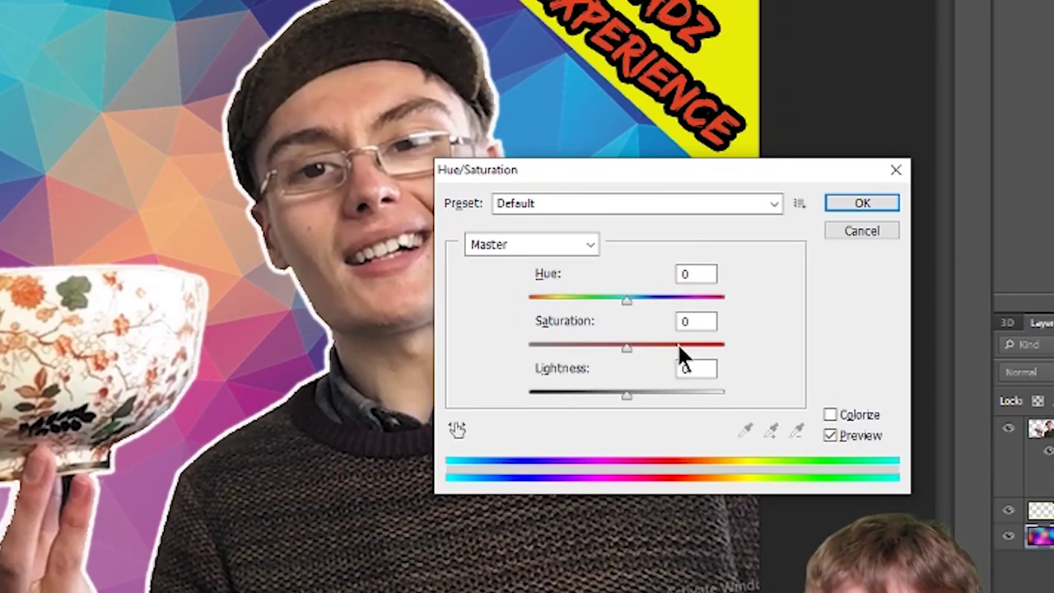
{"action": "left_click_drag", "start_coordinate": [630, 301], "coordinate": [270, 313]}
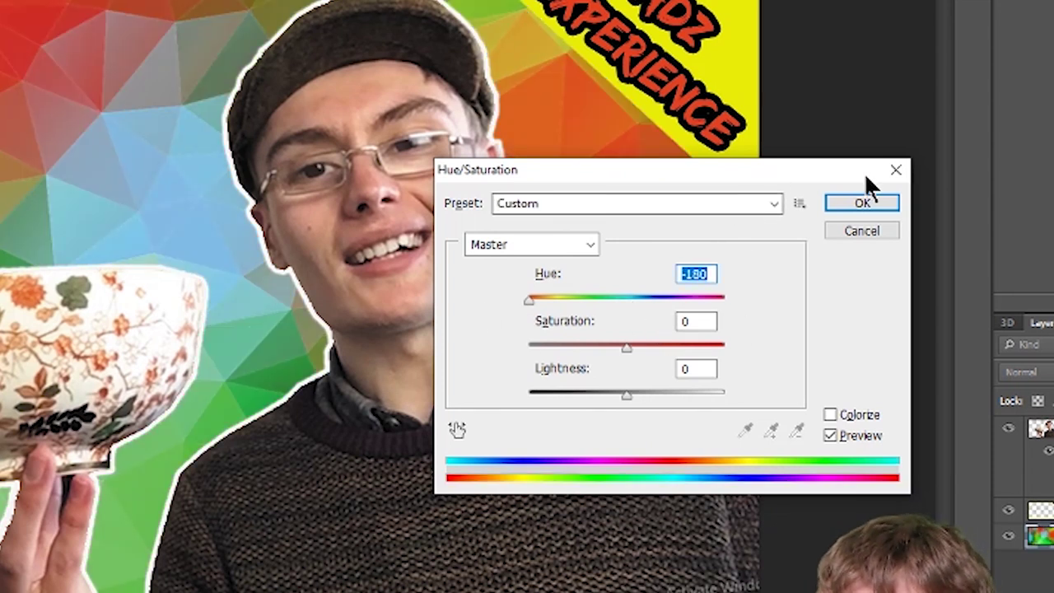
{"action": "left_click", "coordinate": [861, 202]}
{"action": "left_click", "coordinate": [660, 42]}
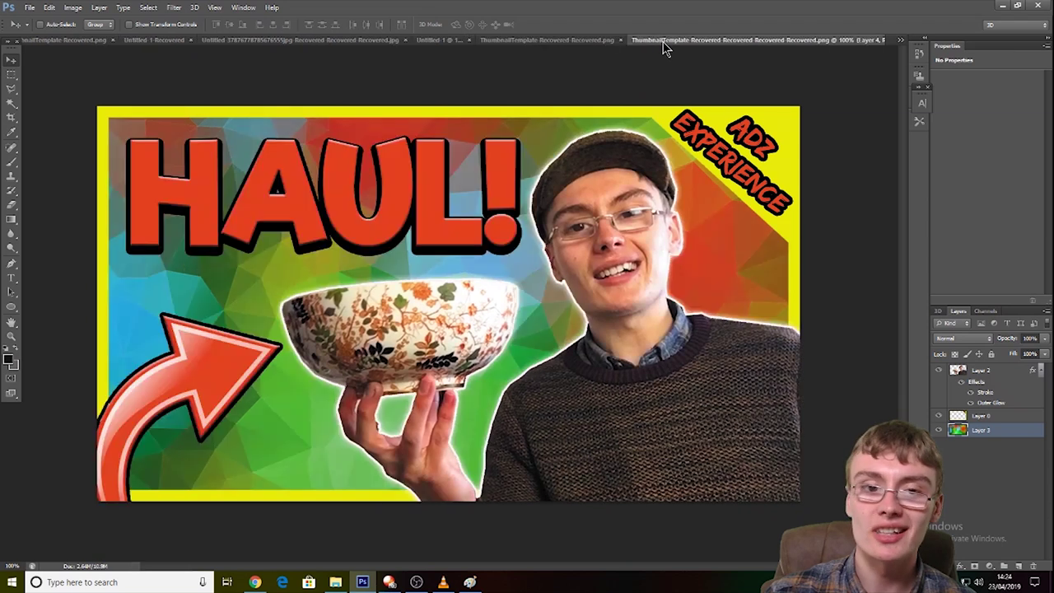
{"action": "left_click", "coordinate": [574, 46]}
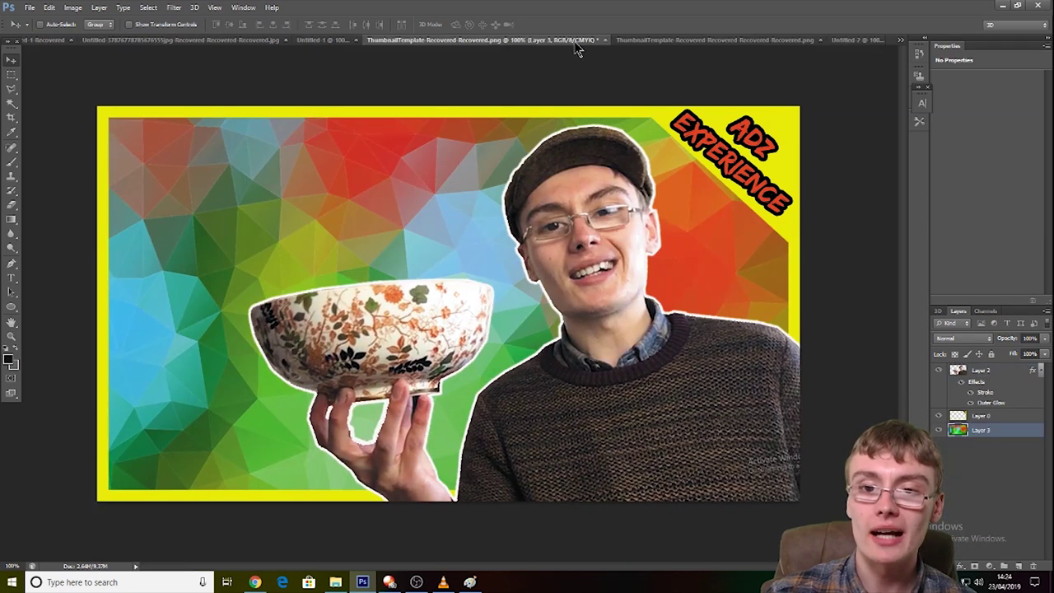
Step: Raise the background's saturation to about +25, comparing against the HAUL! thumbnail
{"action": "key", "text": "ctrl+u"}
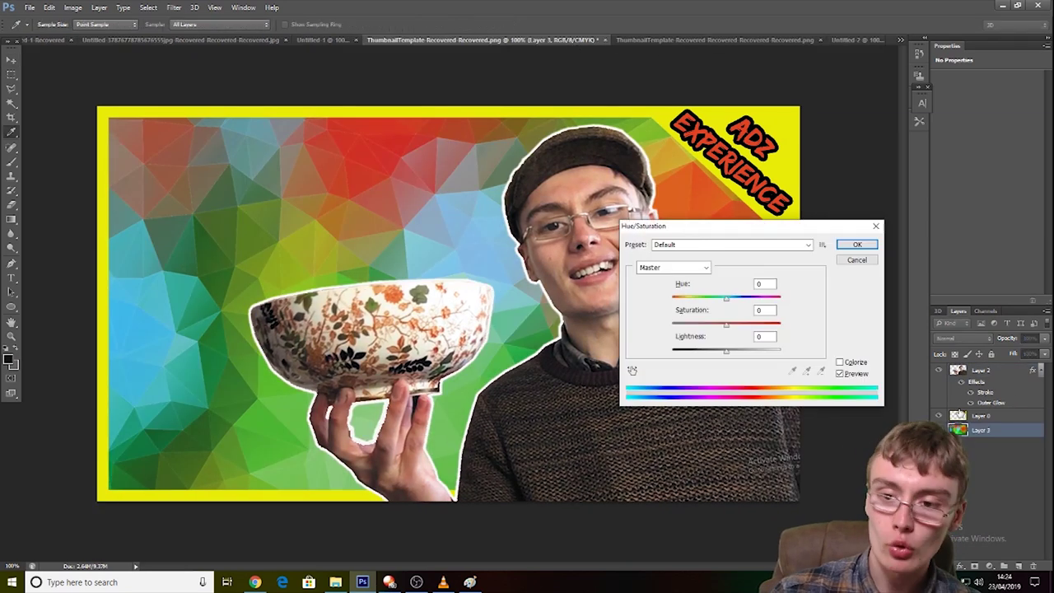
{"action": "left_click", "coordinate": [741, 331]}
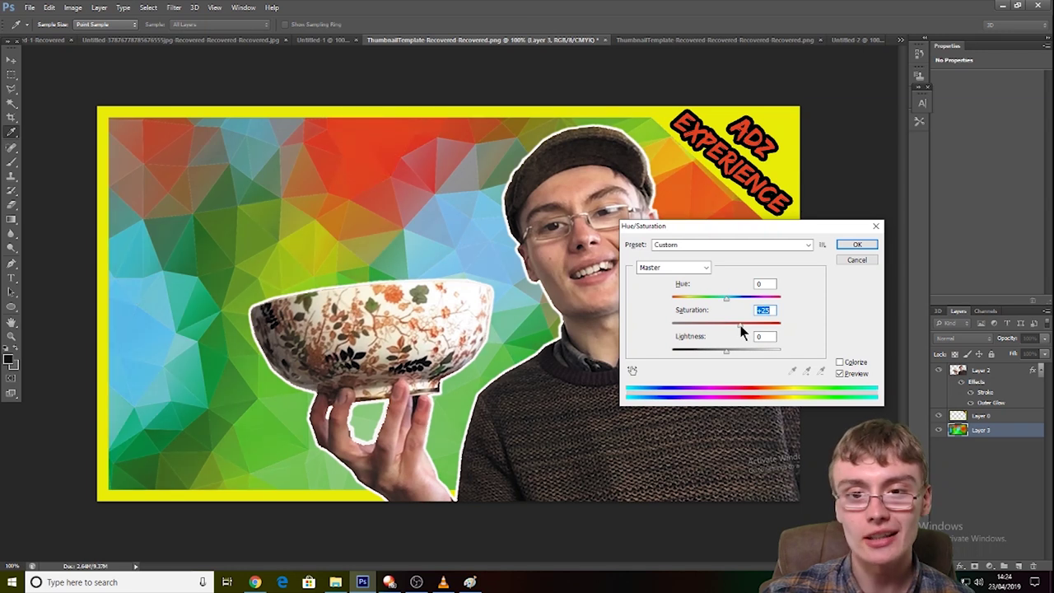
{"action": "left_click_drag", "start_coordinate": [749, 327], "coordinate": [750, 329]}
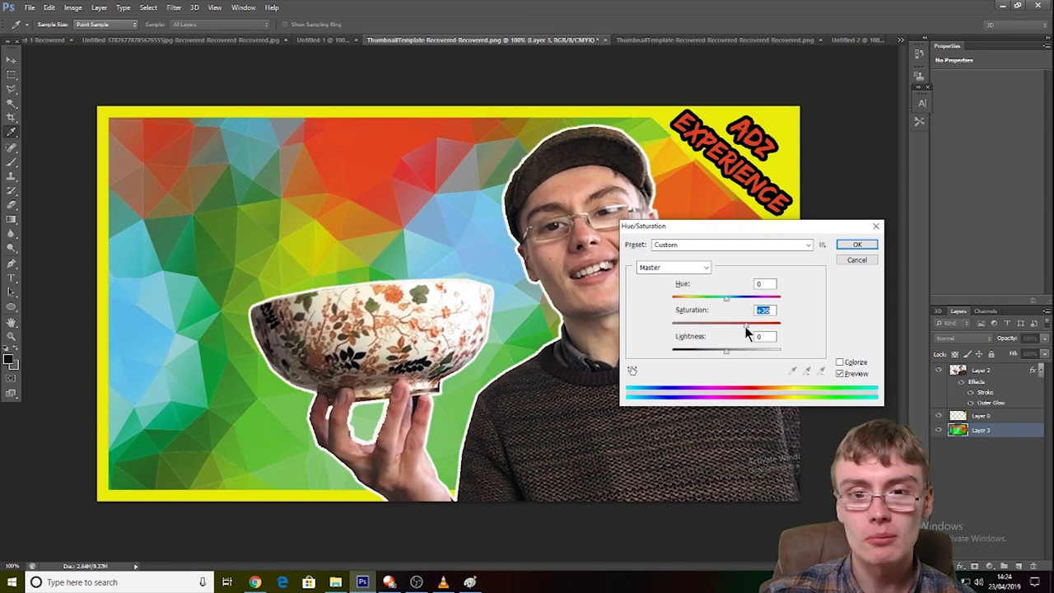
{"action": "left_click", "coordinate": [857, 247]}
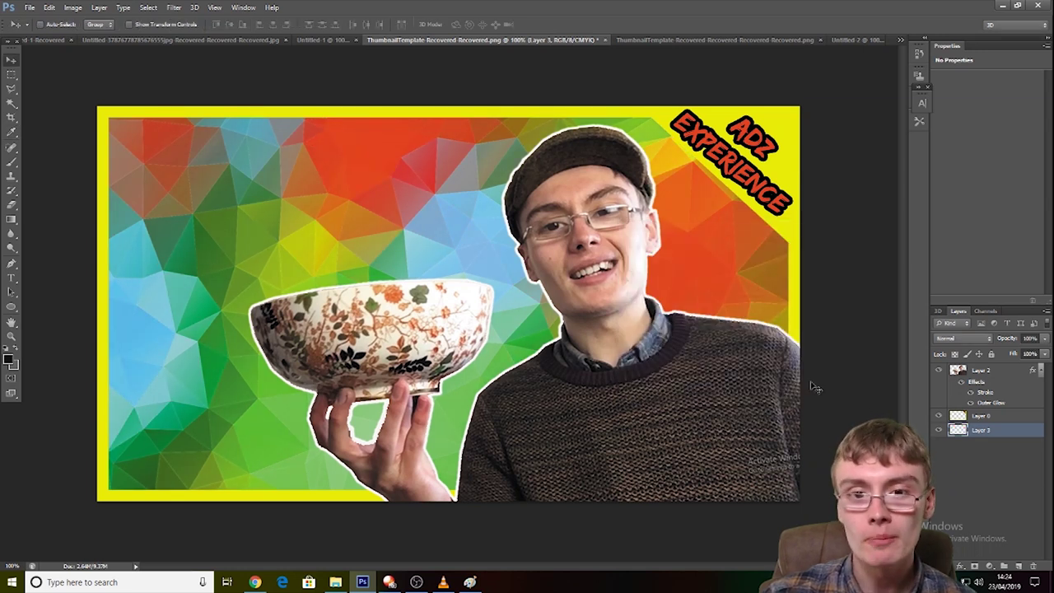
{"action": "left_click", "coordinate": [707, 39]}
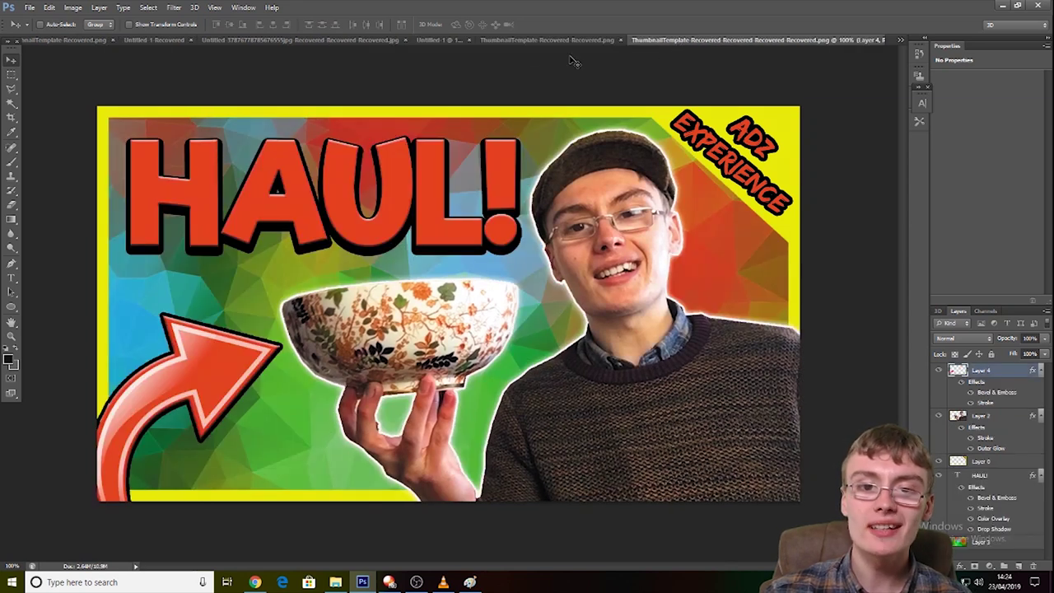
{"action": "left_click", "coordinate": [523, 39]}
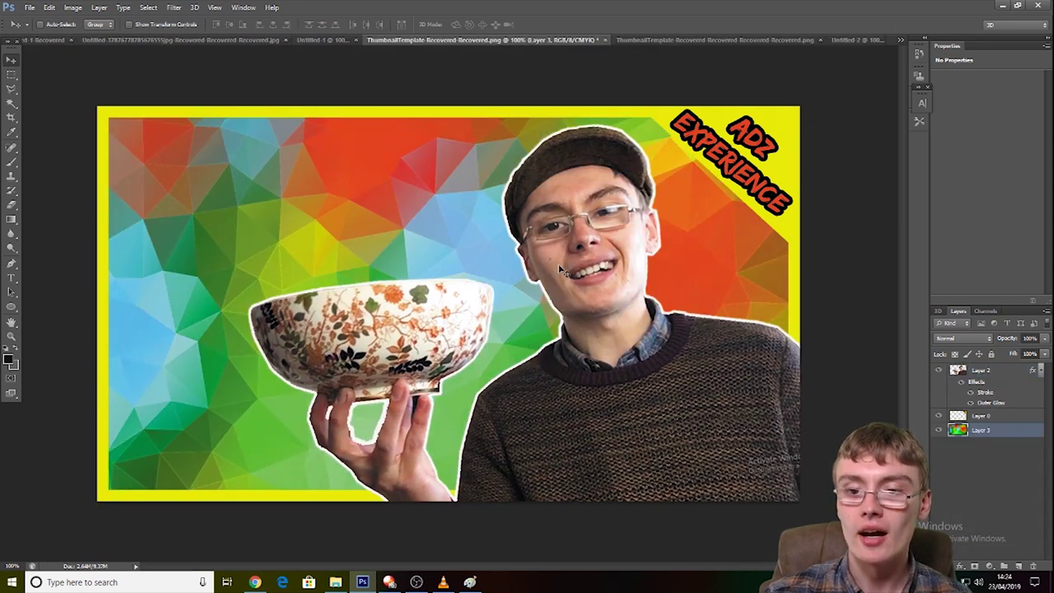
{"action": "left_click", "coordinate": [700, 41]}
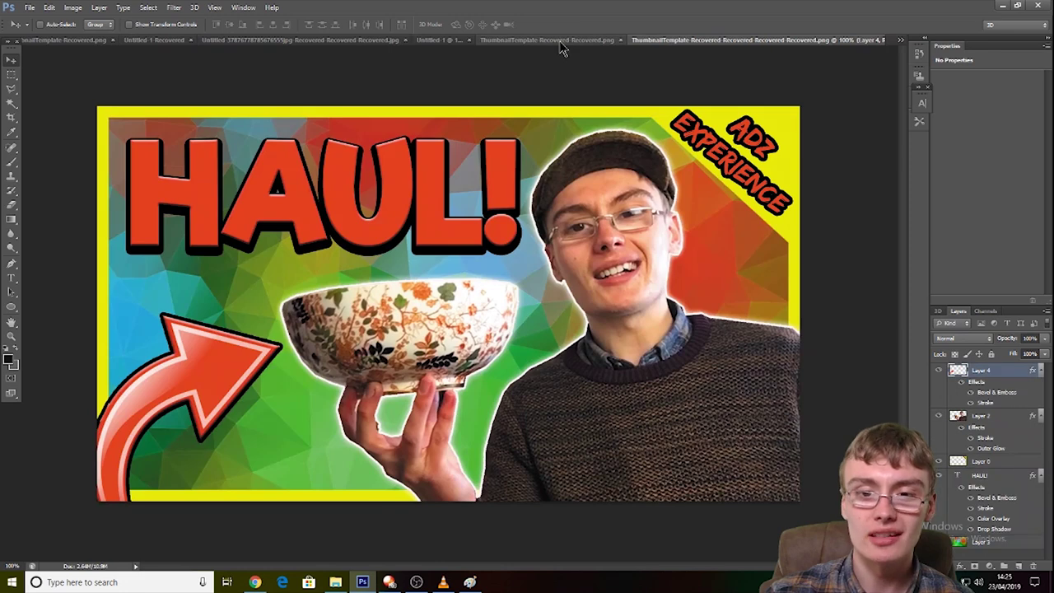
{"action": "left_click", "coordinate": [560, 43]}
{"action": "key", "text": "ctrl+z"}
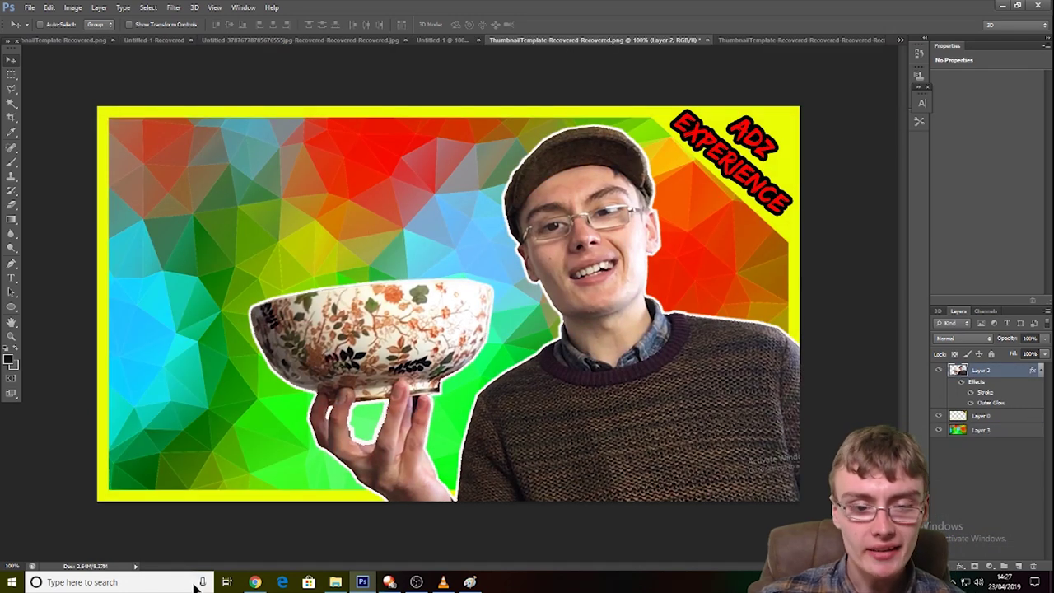
Step: Find the curved red arrow among the RED ARROW image results
{"action": "left_click", "coordinate": [256, 582]}
{"action": "scroll", "coordinate": [375, 278], "scroll_direction": "up", "scroll_amount": 5}
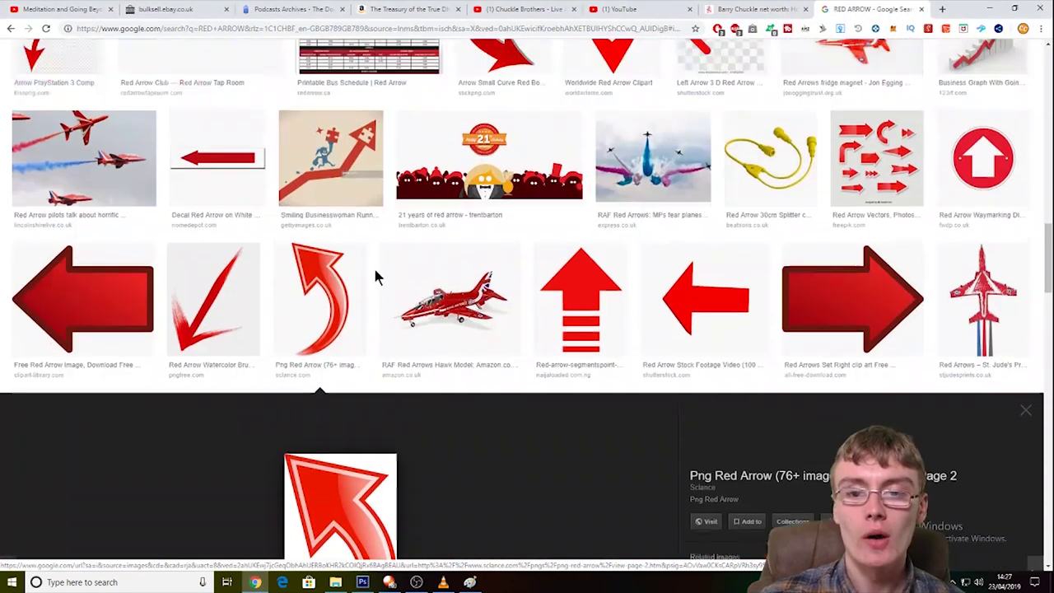
{"action": "scroll", "coordinate": [374, 277], "scroll_direction": "up", "scroll_amount": 15}
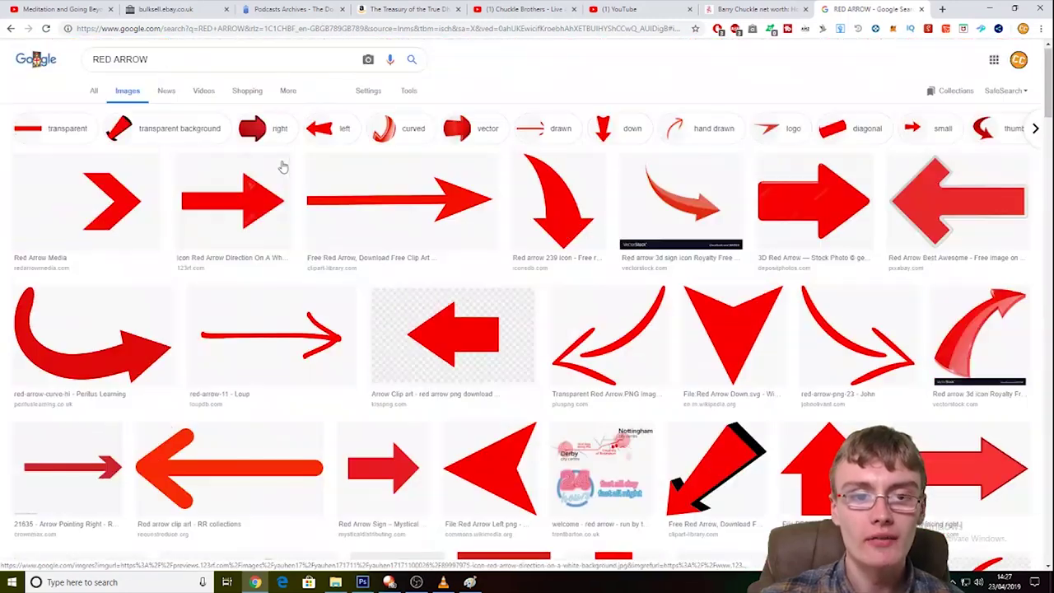
{"action": "scroll", "coordinate": [310, 205], "scroll_direction": "down", "scroll_amount": 20}
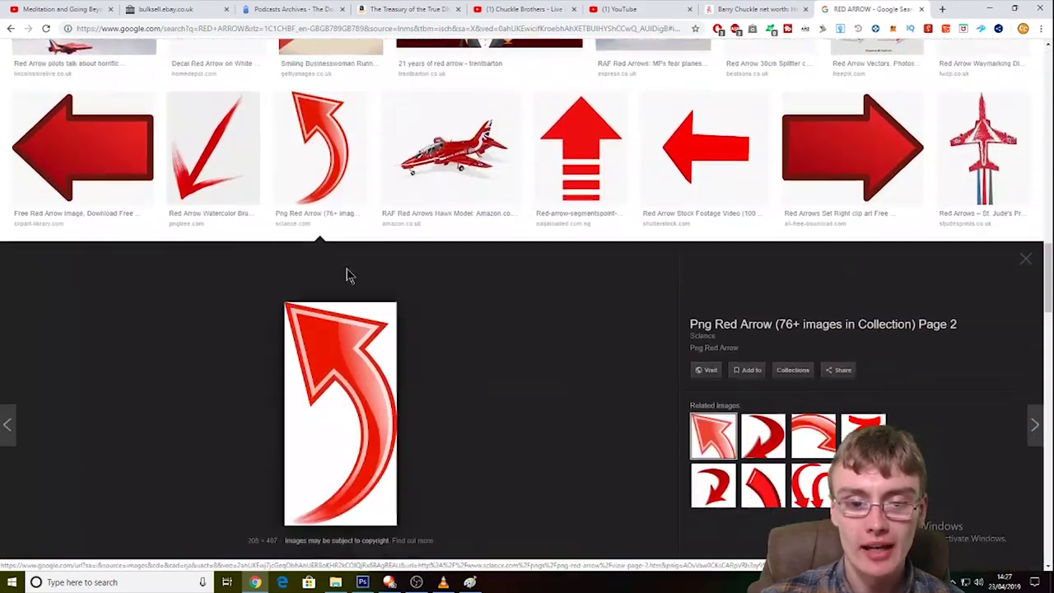
{"action": "scroll", "coordinate": [346, 275], "scroll_direction": "down", "scroll_amount": 2}
{"action": "right_click", "coordinate": [346, 275]}
{"action": "left_click", "coordinate": [553, 210]}
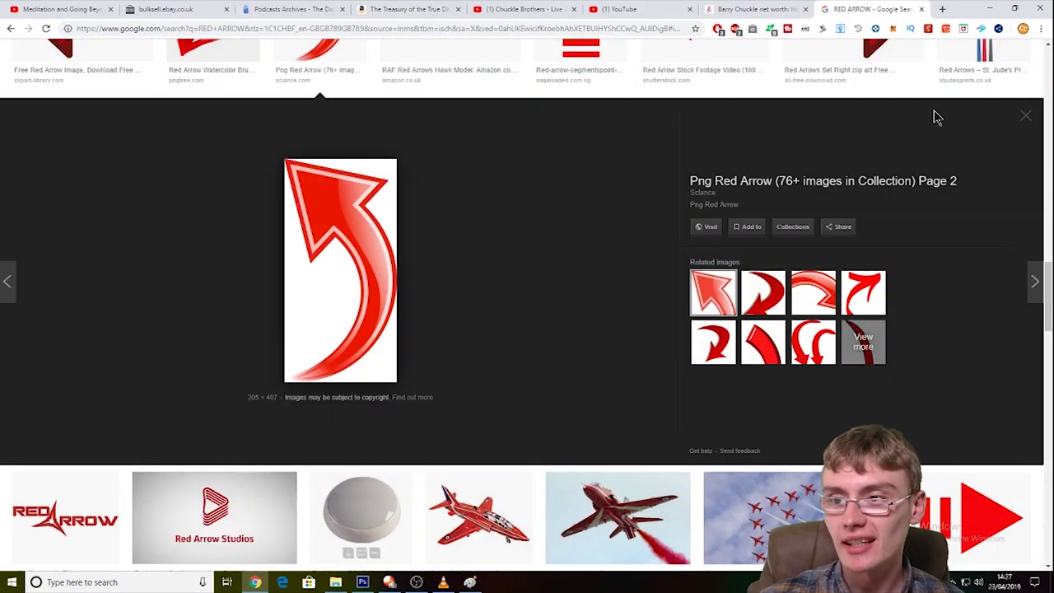
{"action": "left_click", "coordinate": [1019, 121]}
Step: Open the curved red arrow's preview and copy the image
{"action": "scroll", "coordinate": [636, 290], "scroll_direction": "down", "scroll_amount": 3}
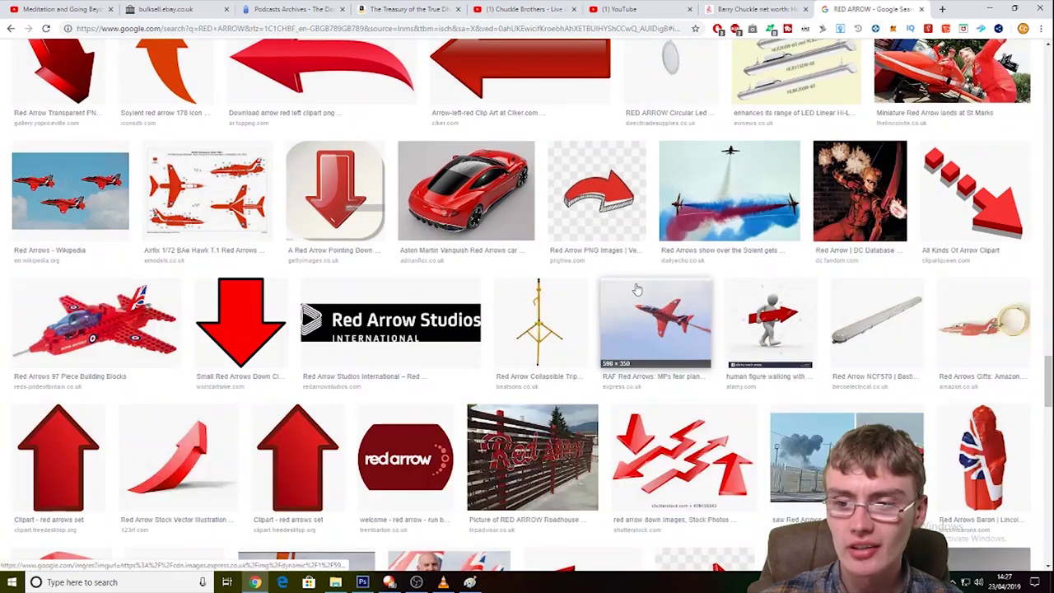
{"action": "scroll", "coordinate": [636, 290], "scroll_direction": "up", "scroll_amount": 8}
{"action": "scroll", "coordinate": [636, 290], "scroll_direction": "up", "scroll_amount": 10}
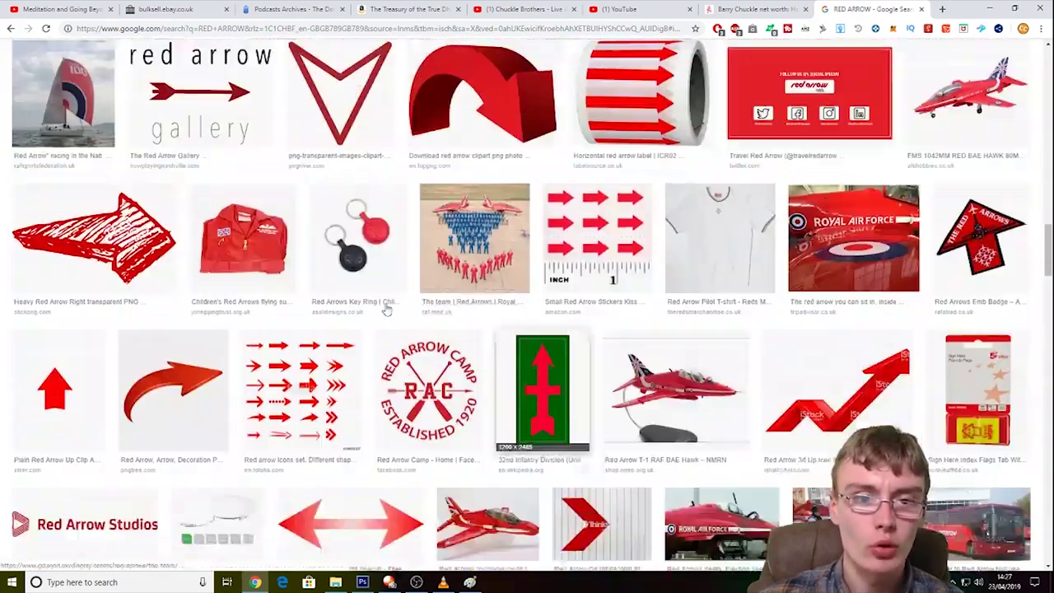
{"action": "scroll", "coordinate": [279, 233], "scroll_direction": "up", "scroll_amount": 3}
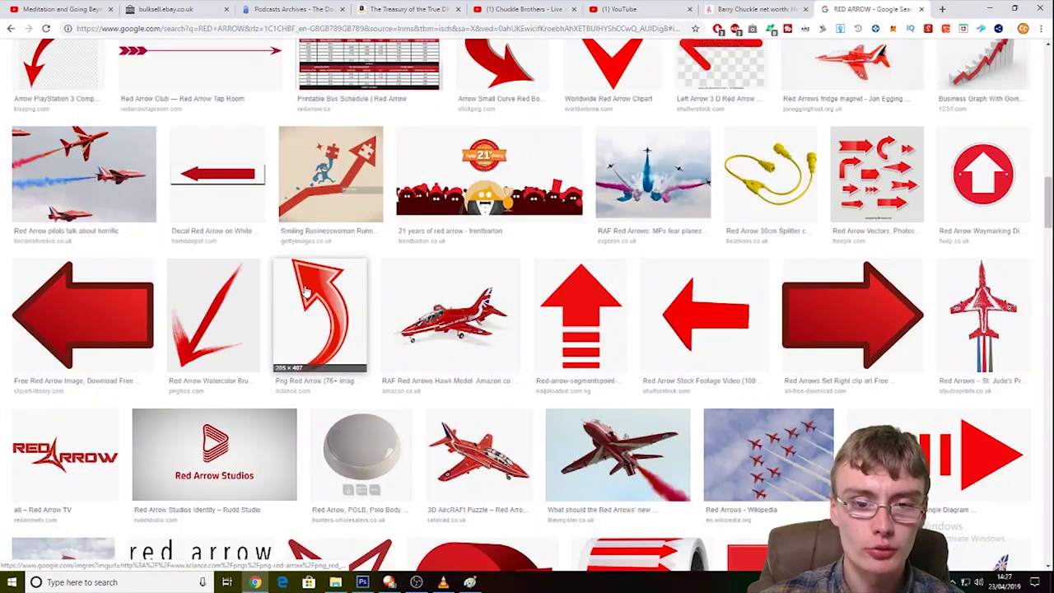
{"action": "left_click", "coordinate": [352, 312]}
{"action": "right_click", "coordinate": [353, 311]}
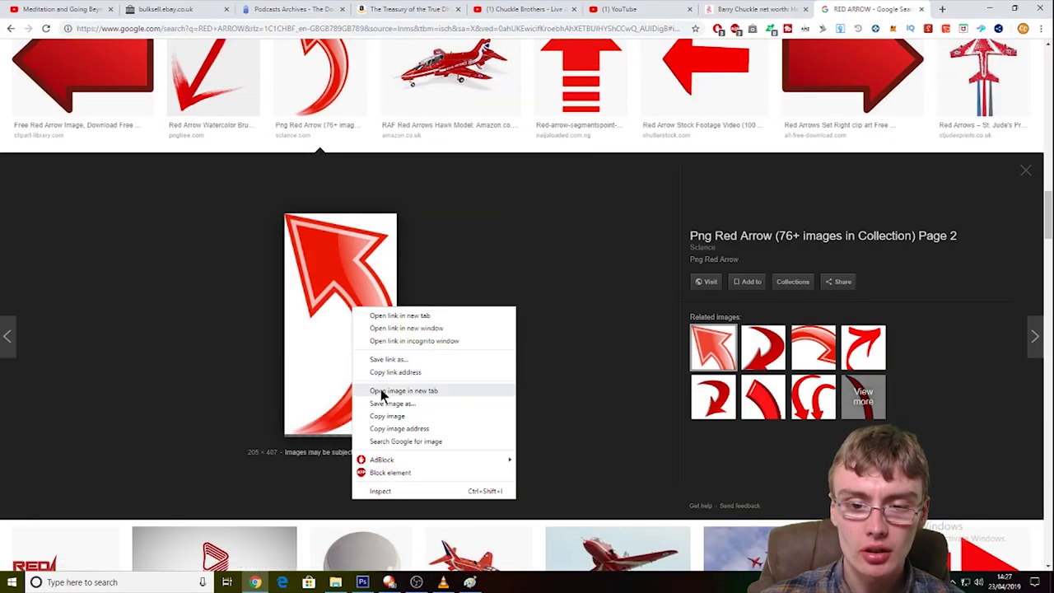
{"action": "left_click", "coordinate": [388, 419]}
Step: Paste the red arrow into the template and rotate it 180°, then 90° clockwise
{"action": "left_click", "coordinate": [362, 582]}
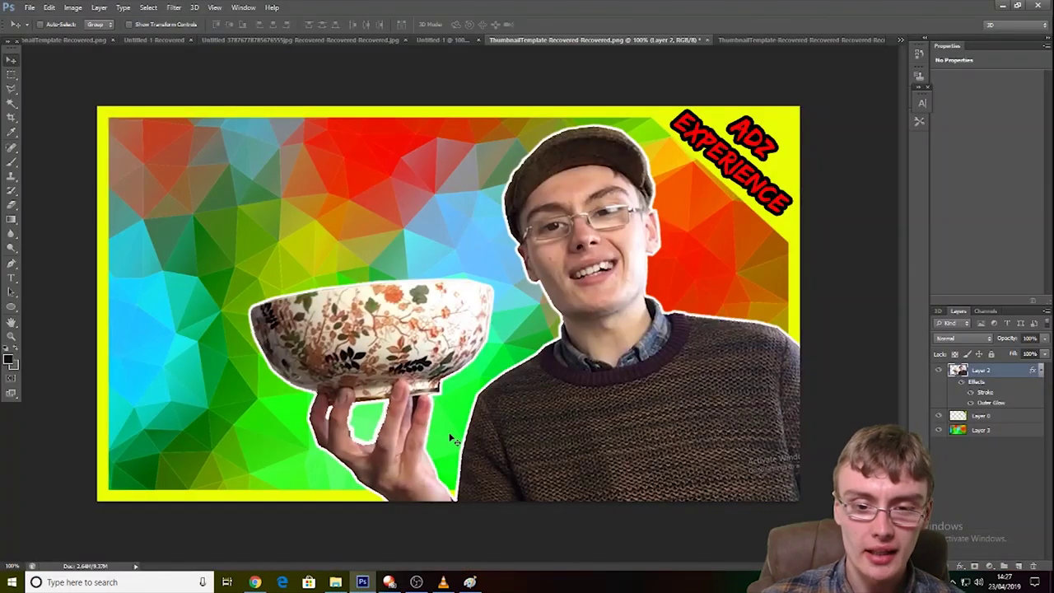
{"action": "key", "text": "ctrl+v"}
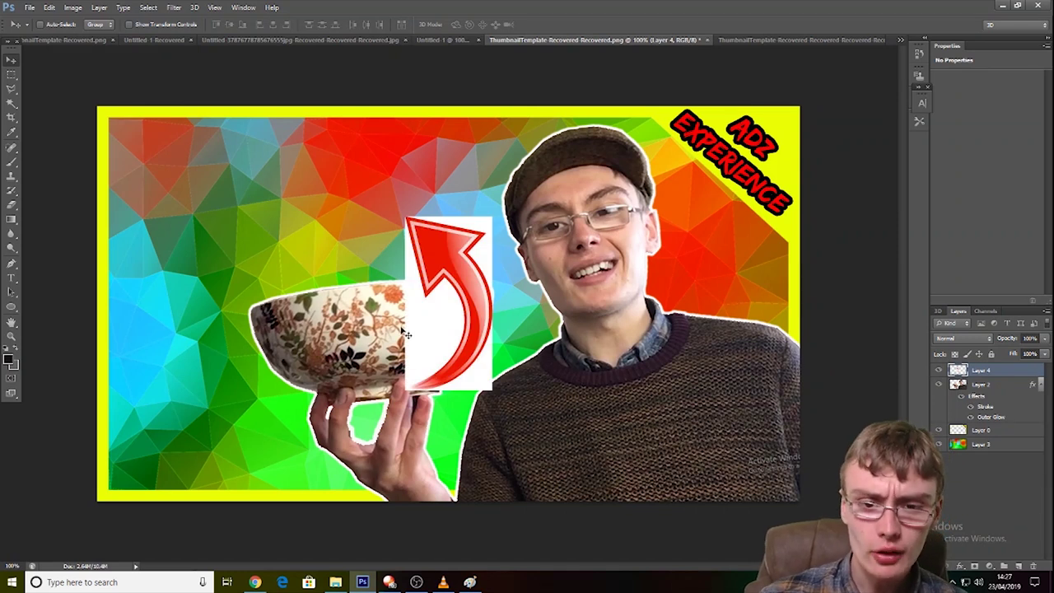
{"action": "key", "text": "ctrl+t"}
{"action": "left_click_drag", "start_coordinate": [459, 157], "coordinate": [485, 243]}
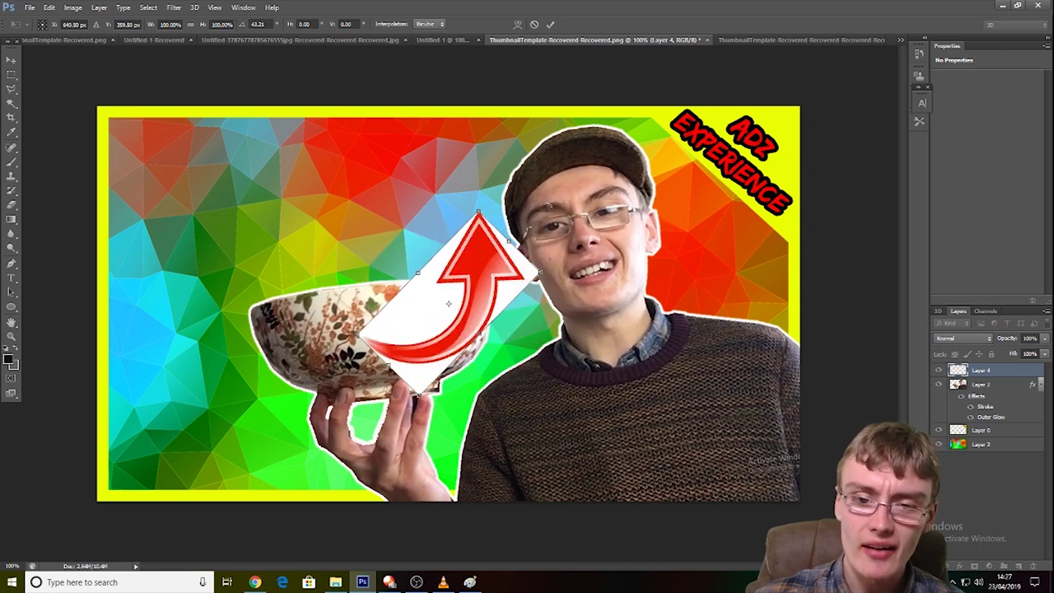
{"action": "right_click", "coordinate": [473, 307]}
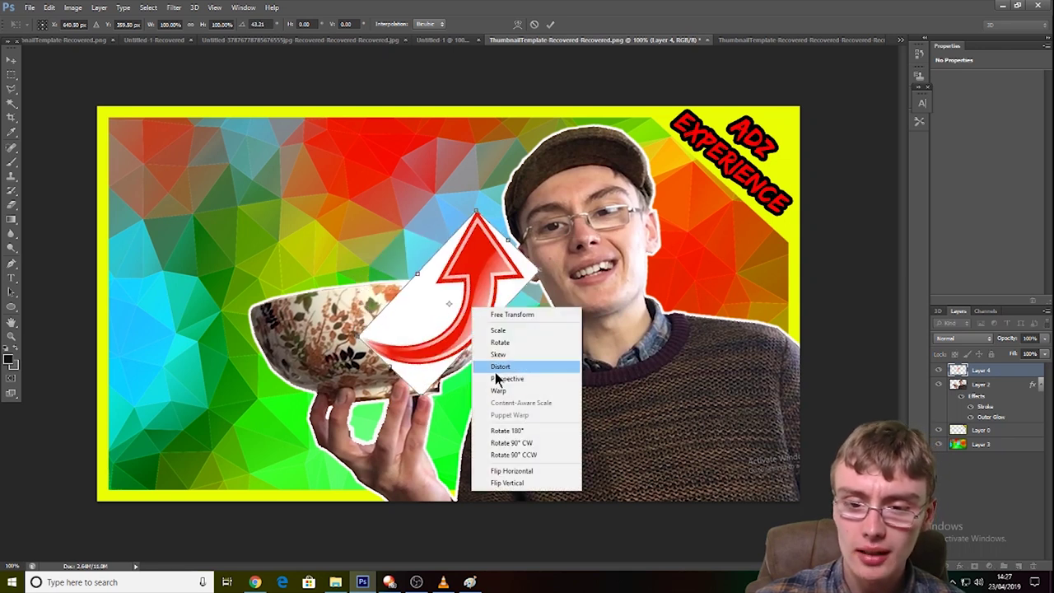
{"action": "left_click", "coordinate": [524, 430]}
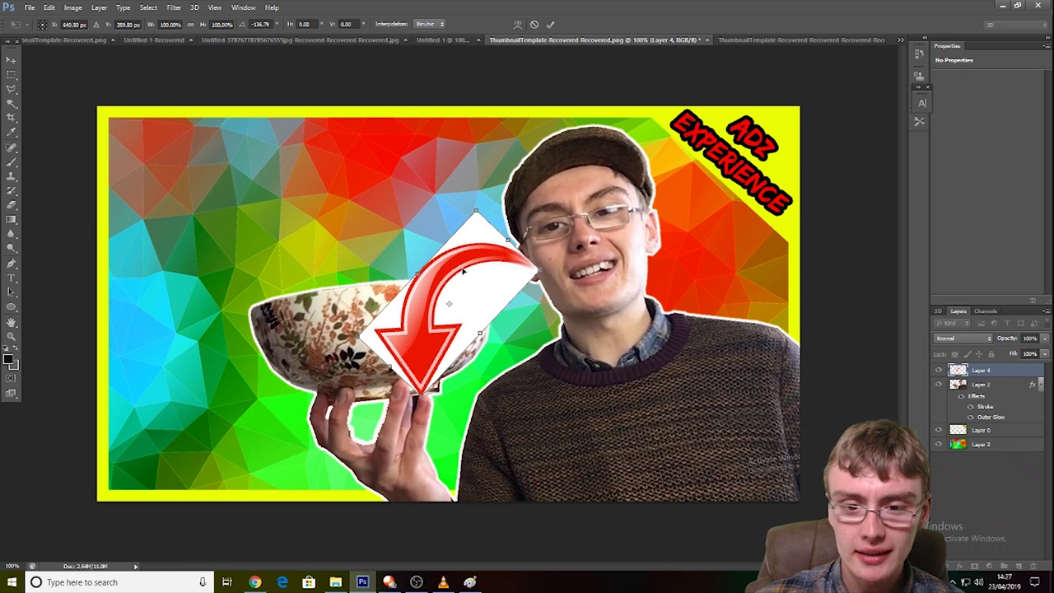
{"action": "left_click_drag", "start_coordinate": [457, 198], "coordinate": [452, 408]}
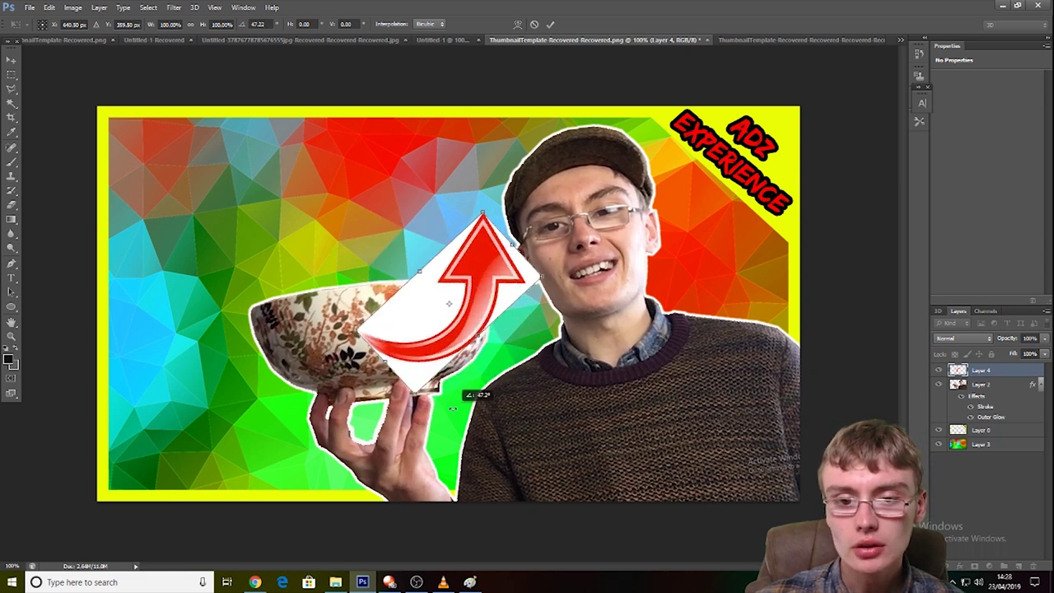
{"action": "right_click", "coordinate": [502, 291]}
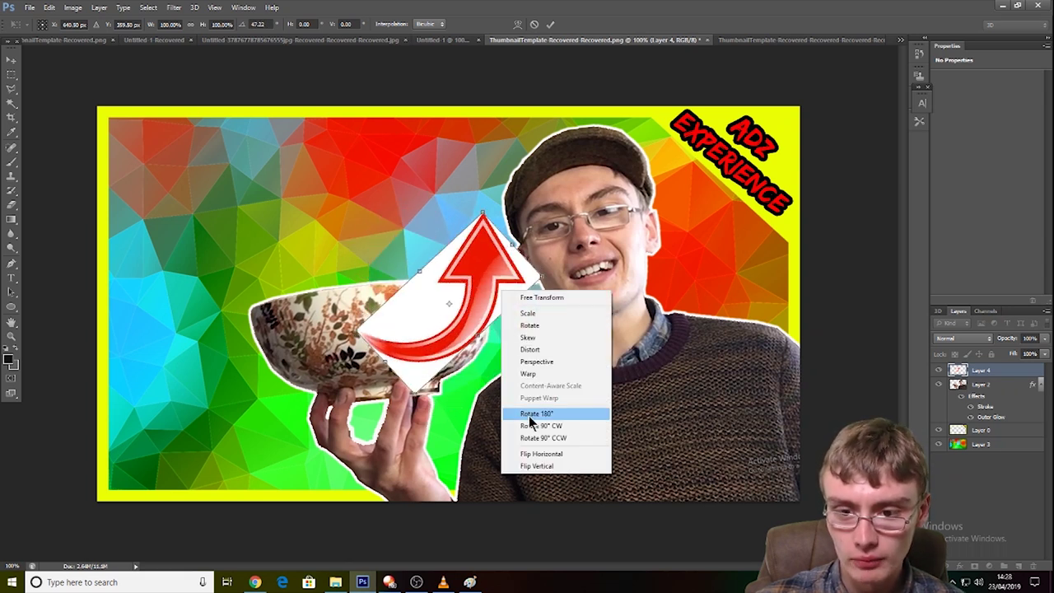
{"action": "left_click", "coordinate": [514, 414]}
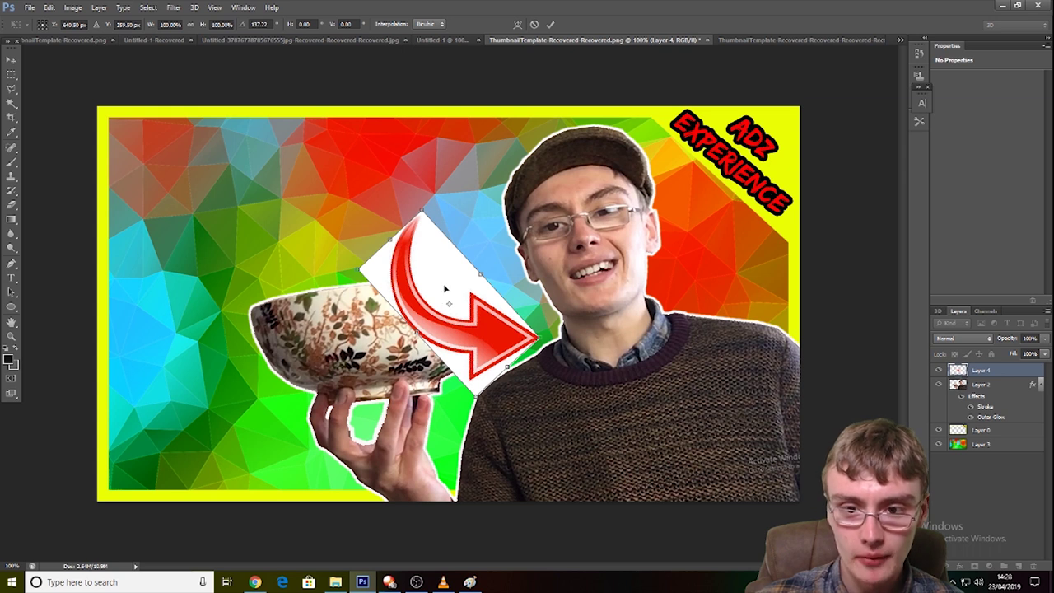
Step: Flip the arrow horizontally, angle it up-right and place it above the bowl at upper left
{"action": "left_click_drag", "start_coordinate": [445, 288], "coordinate": [143, 383]}
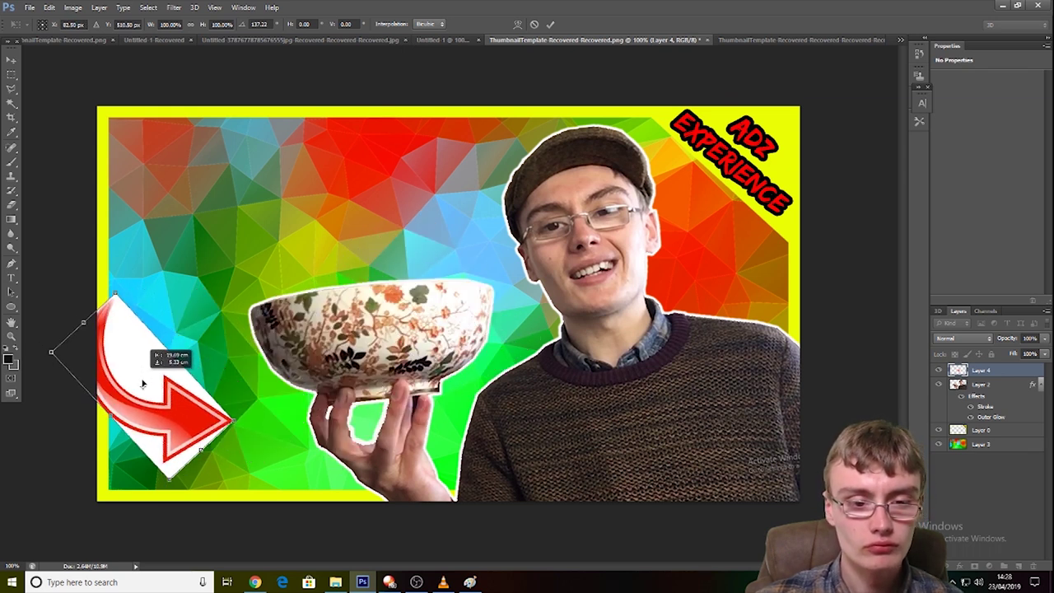
{"action": "left_click_drag", "start_coordinate": [193, 317], "coordinate": [69, 349]}
{"action": "right_click", "coordinate": [187, 370]}
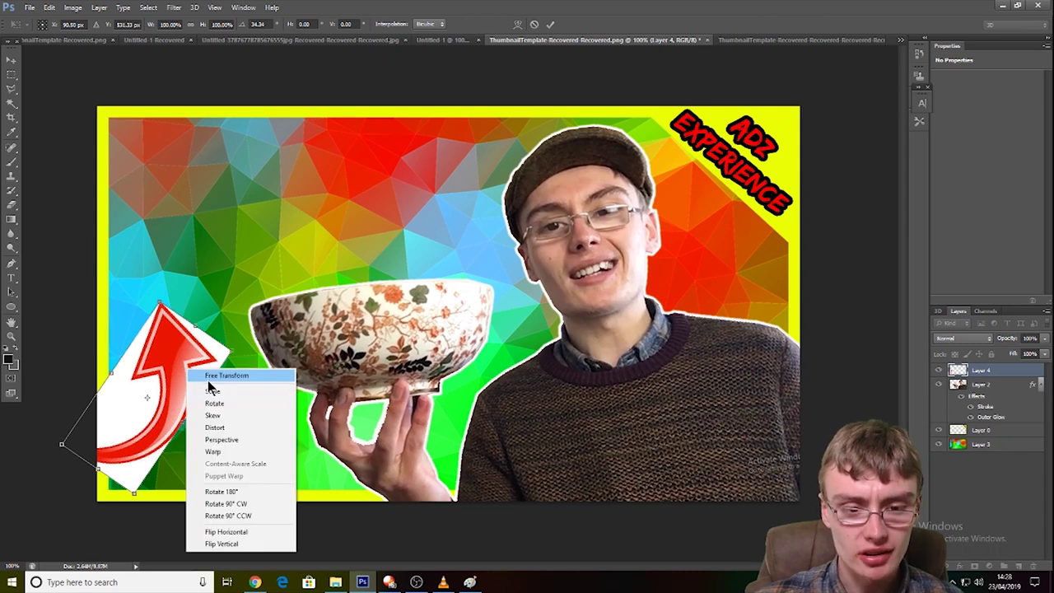
{"action": "left_click", "coordinate": [255, 531]}
{"action": "left_click_drag", "start_coordinate": [192, 301], "coordinate": [232, 362]}
{"action": "left_click_drag", "start_coordinate": [111, 417], "coordinate": [199, 259]}
{"action": "key", "text": "Return"}
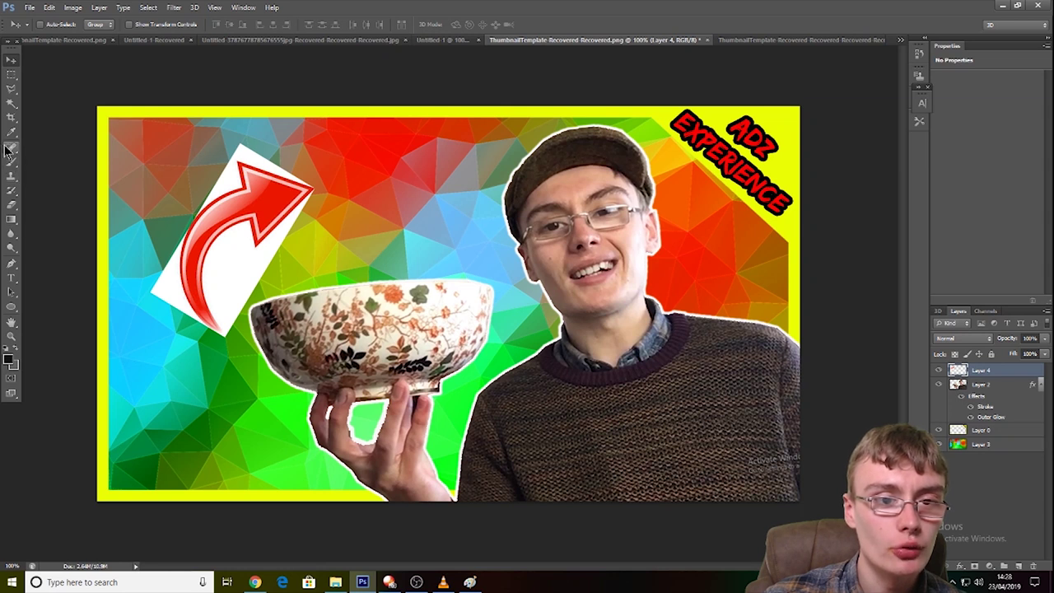
Step: Select the white paper behind the red arrow with the Magic Wand and delete it
{"action": "left_click", "coordinate": [65, 111]}
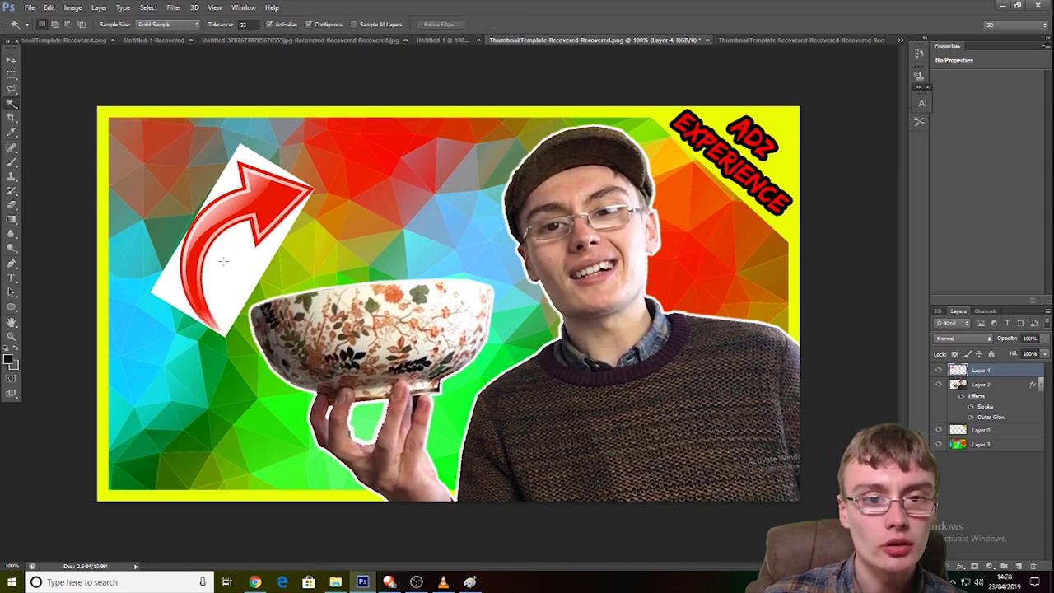
{"action": "left_click", "coordinate": [232, 185]}
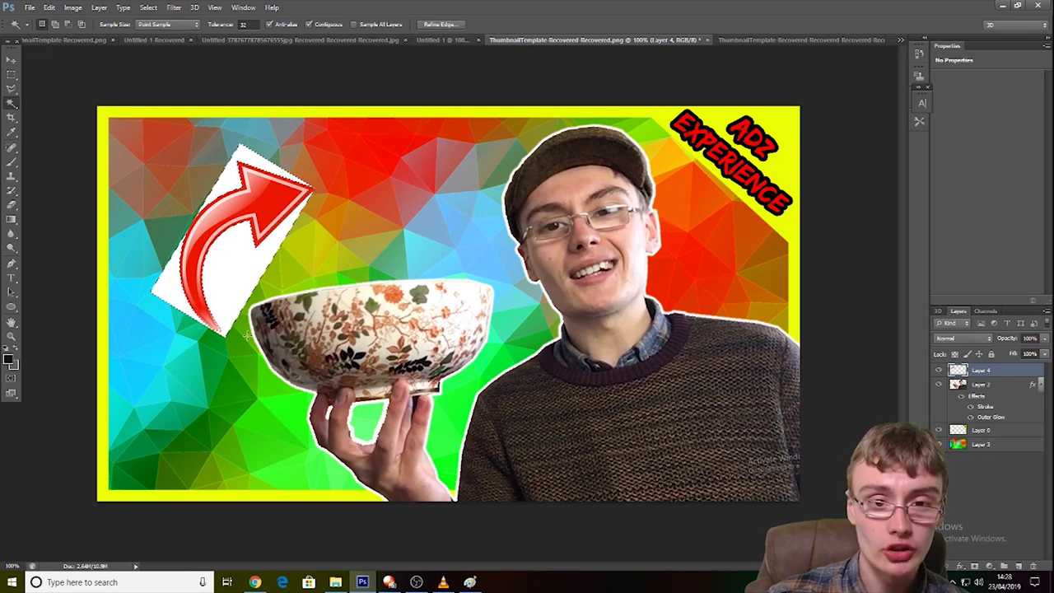
{"action": "key", "text": "Delete"}
Step: Clear the selection and drag the arrow down into the lower-left corner
{"action": "right_click", "coordinate": [12, 74]}
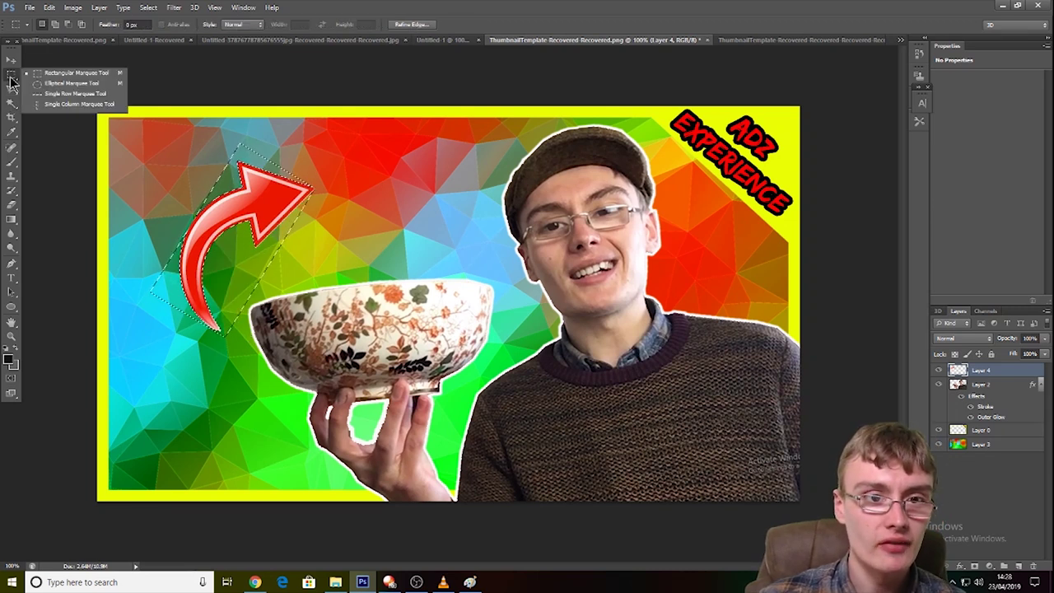
{"action": "left_click", "coordinate": [44, 74]}
{"action": "left_click_drag", "start_coordinate": [44, 74], "coordinate": [68, 79]}
{"action": "left_click", "coordinate": [497, 203]}
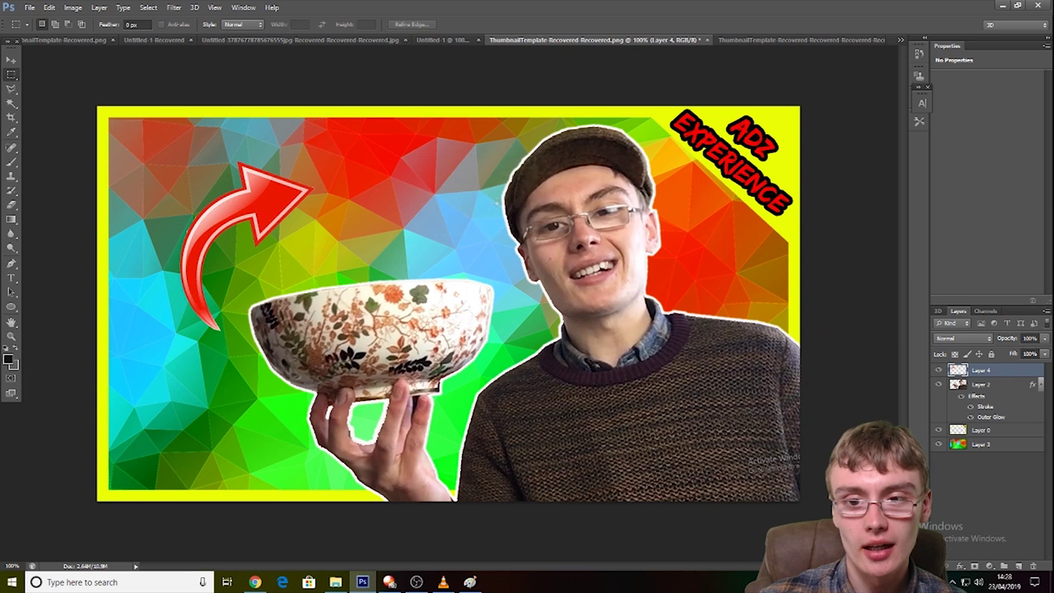
{"action": "left_click", "coordinate": [12, 61]}
{"action": "left_click_drag", "start_coordinate": [239, 212], "coordinate": [151, 386]}
Step: Enlarge the arrow to about 148%, shift it down-left, and compare with the HAUL! reference
{"action": "key", "text": "ctrl+t"}
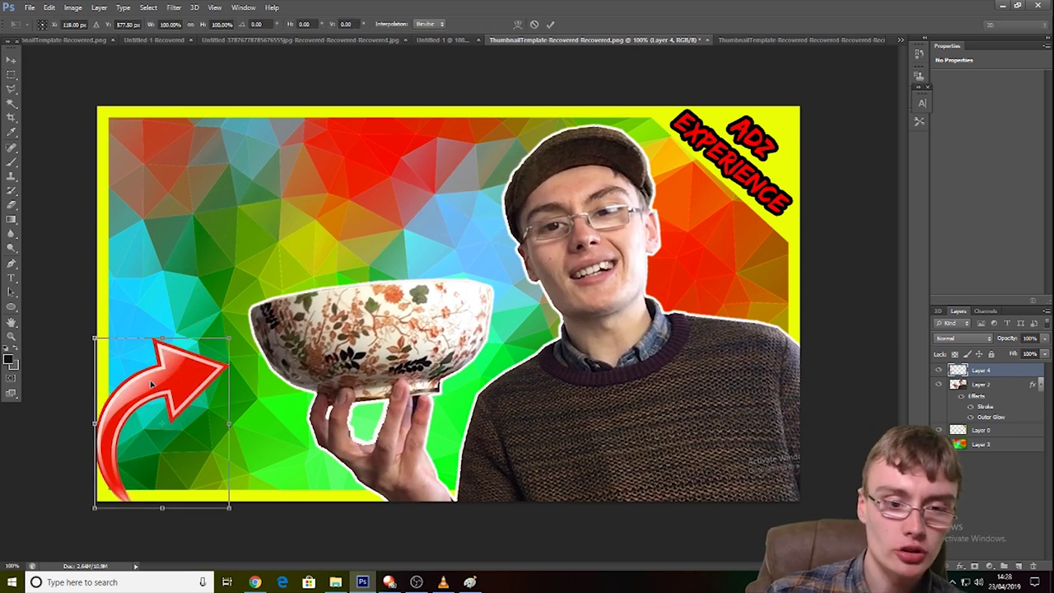
{"action": "left_click_drag", "start_coordinate": [226, 343], "coordinate": [297, 271]}
{"action": "left_click_drag", "start_coordinate": [188, 424], "coordinate": [152, 466]}
{"action": "key", "text": "Return"}
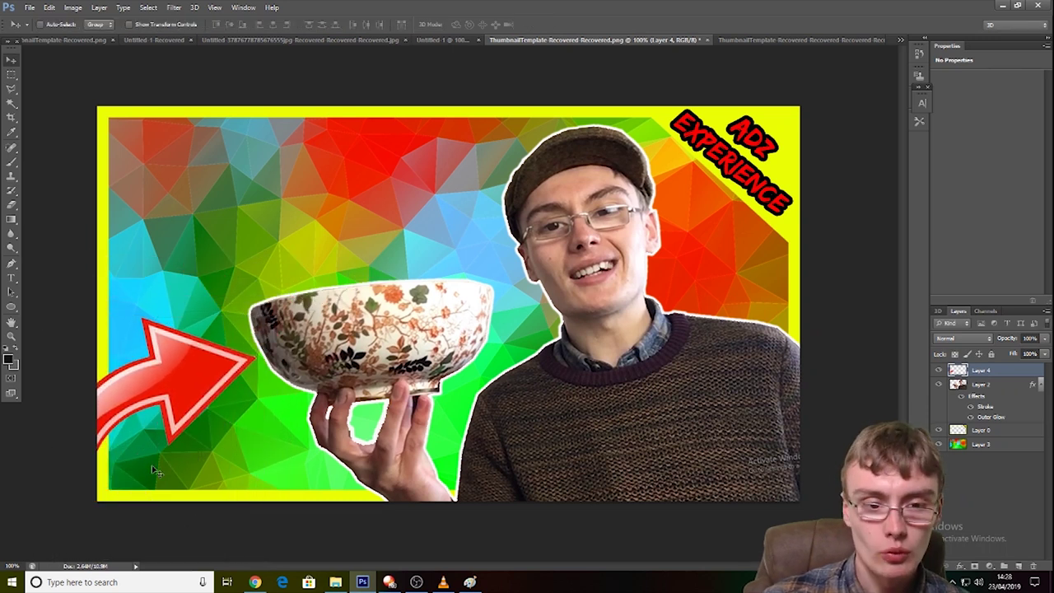
{"action": "left_click", "coordinate": [749, 43]}
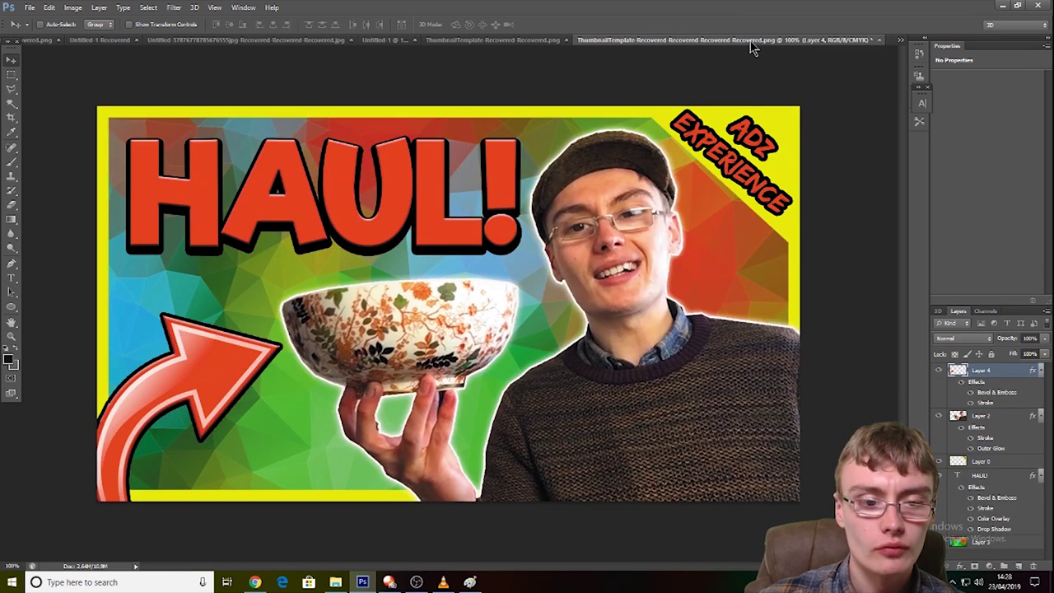
{"action": "left_click", "coordinate": [527, 40]}
Step: Rescale the arrow to about 89%, nudge it into place, and recheck the reference
{"action": "key", "text": "ctrl+t"}
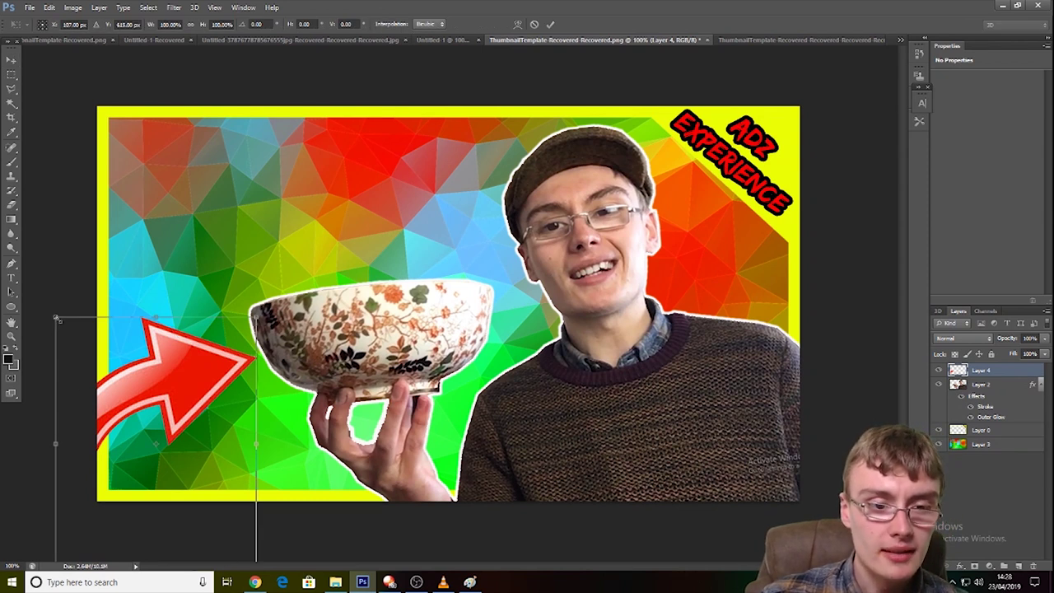
{"action": "left_click_drag", "start_coordinate": [58, 319], "coordinate": [107, 362]}
{"action": "left_click_drag", "start_coordinate": [137, 428], "coordinate": [118, 391]}
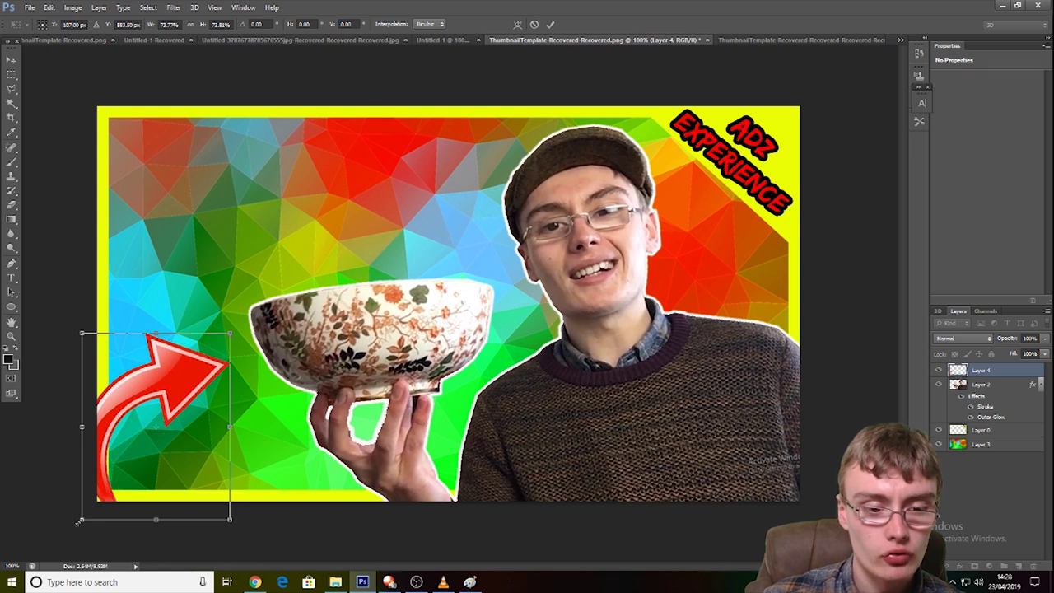
{"action": "left_click_drag", "start_coordinate": [80, 520], "coordinate": [65, 535]}
{"action": "mouse_move", "coordinate": [161, 433]}
{"action": "left_mouse_down"}
{"action": "mouse_move", "coordinate": [188, 424]}
{"action": "mouse_move", "coordinate": [180, 427]}
{"action": "left_mouse_up"}
{"action": "left_click_drag", "start_coordinate": [89, 527], "coordinate": [70, 553]}
{"action": "left_click_drag", "start_coordinate": [184, 431], "coordinate": [194, 427]}
{"action": "left_click", "coordinate": [731, 38]}
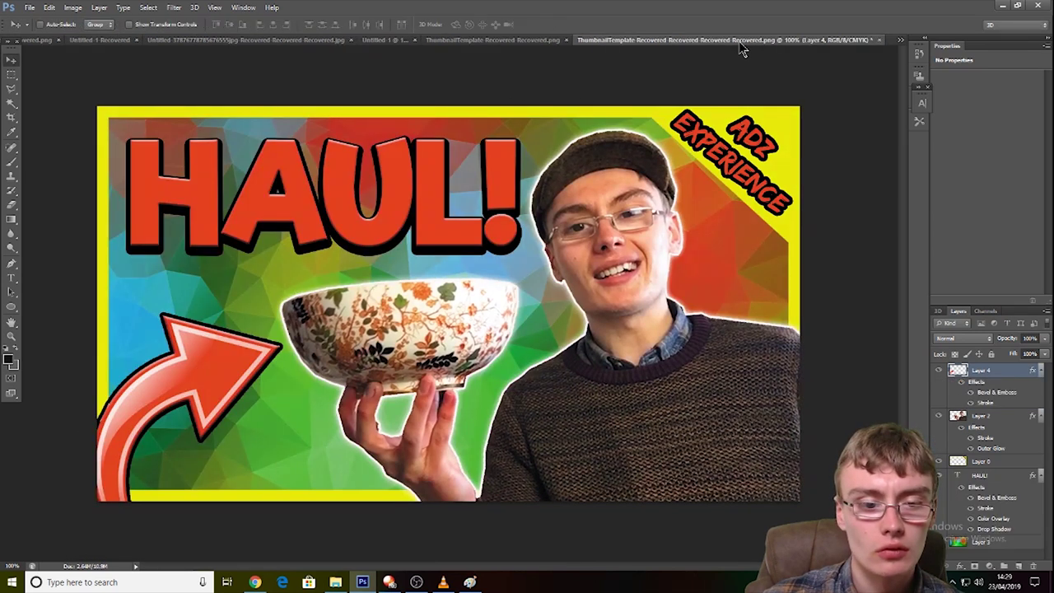
{"action": "left_click", "coordinate": [524, 38]}
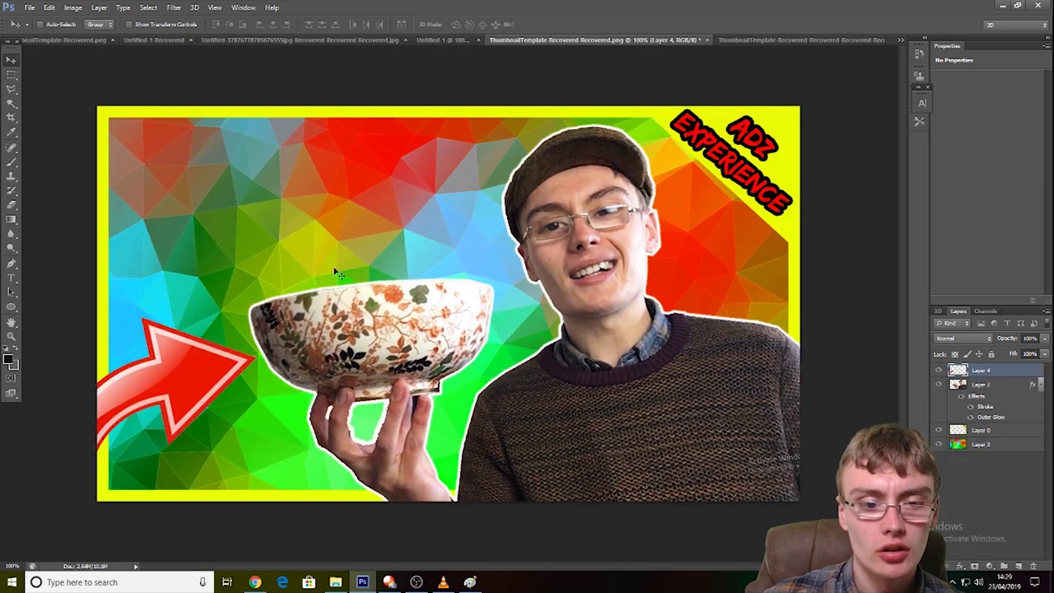
Step: Adjust the arrow to about 96% so it points at the bowl and commit
{"action": "key", "text": "ctrl+t"}
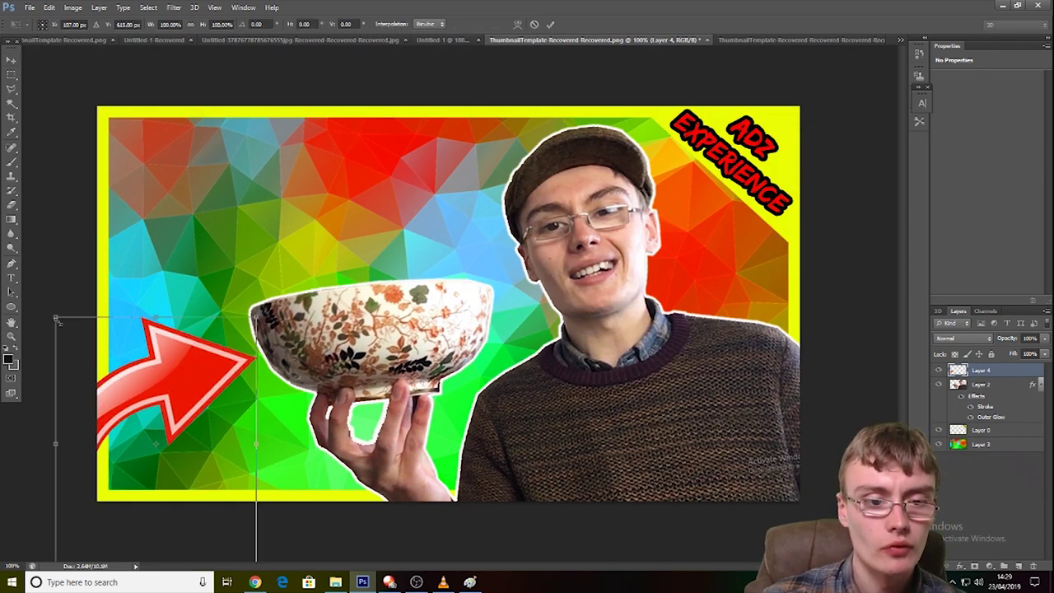
{"action": "left_click_drag", "start_coordinate": [58, 323], "coordinate": [133, 363]}
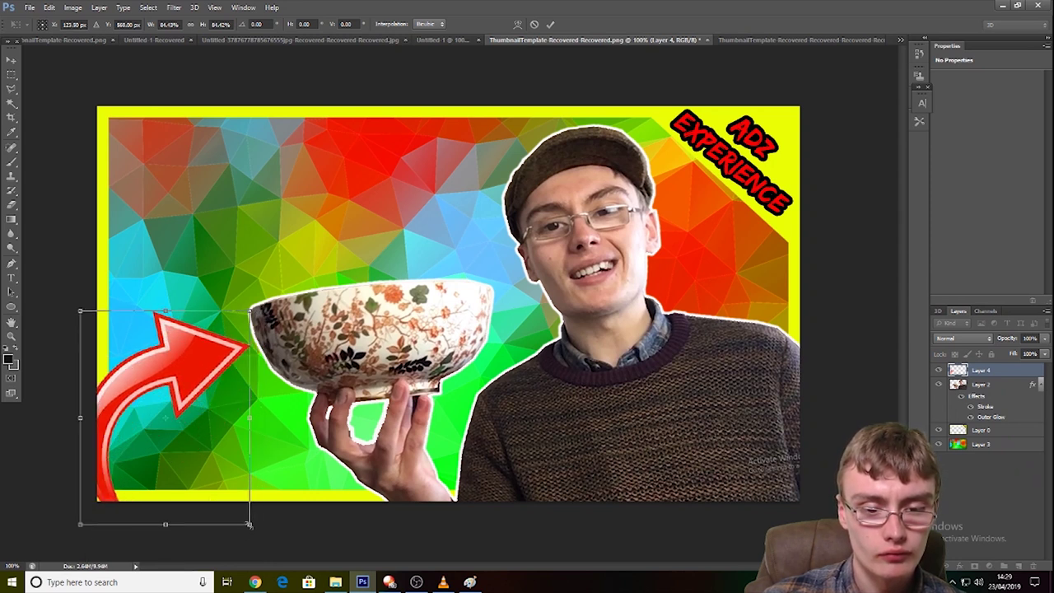
{"action": "left_click_drag", "start_coordinate": [249, 524], "coordinate": [175, 449]}
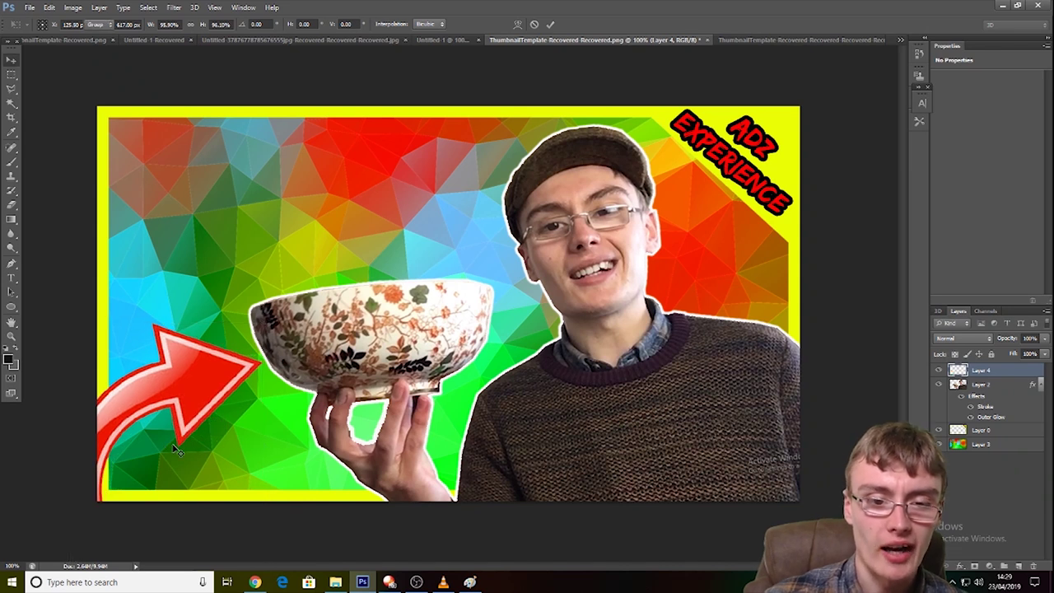
{"action": "key", "text": "Return"}
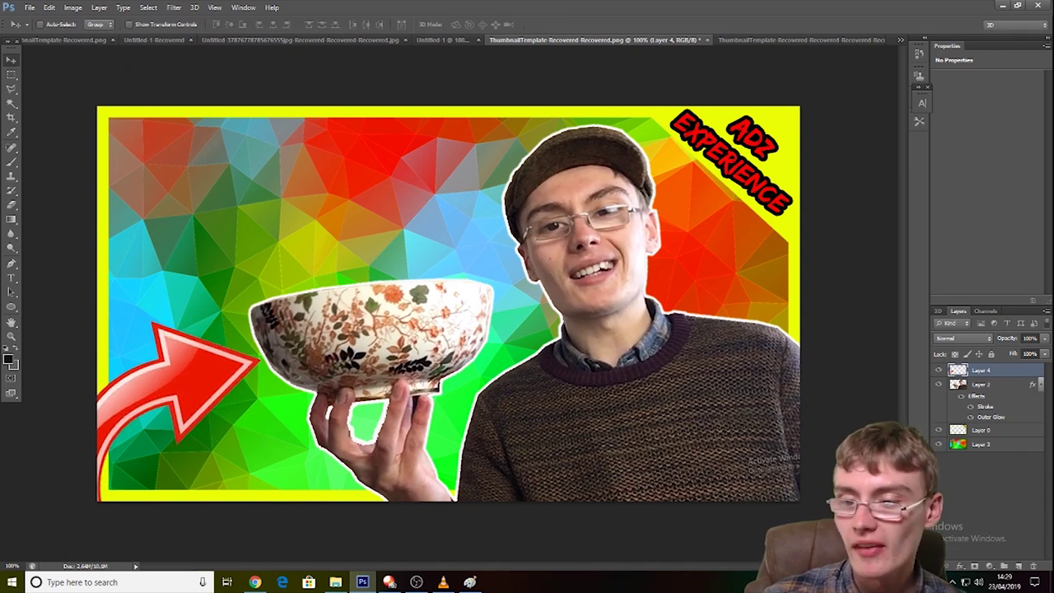
Step: Add Bevel & Emboss and a black Stroke to the arrow's Layer 4 style
{"action": "double_click", "coordinate": [1006, 377]}
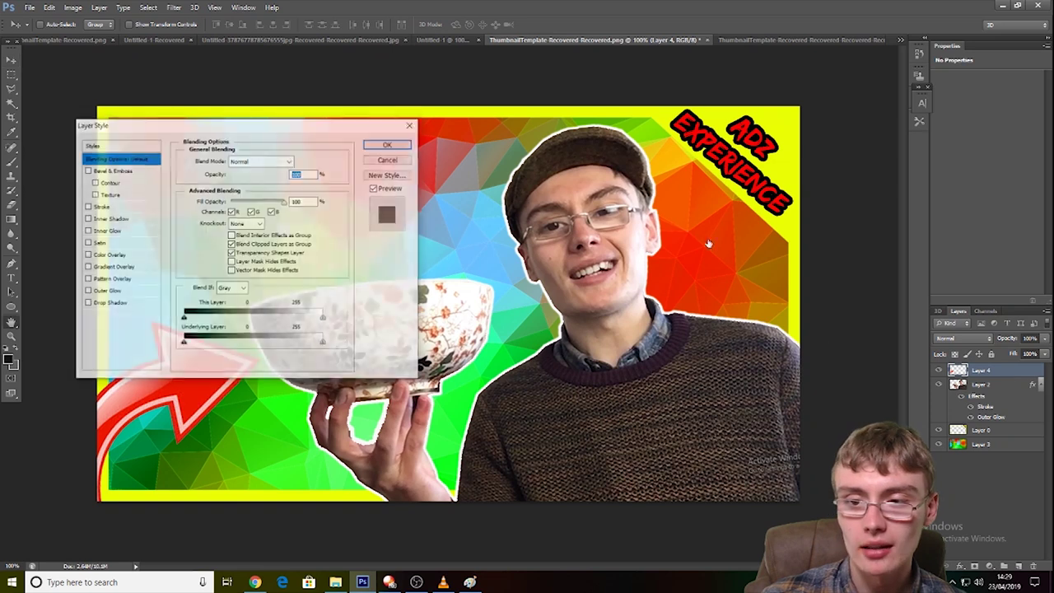
{"action": "left_click_drag", "start_coordinate": [333, 123], "coordinate": [598, 145]}
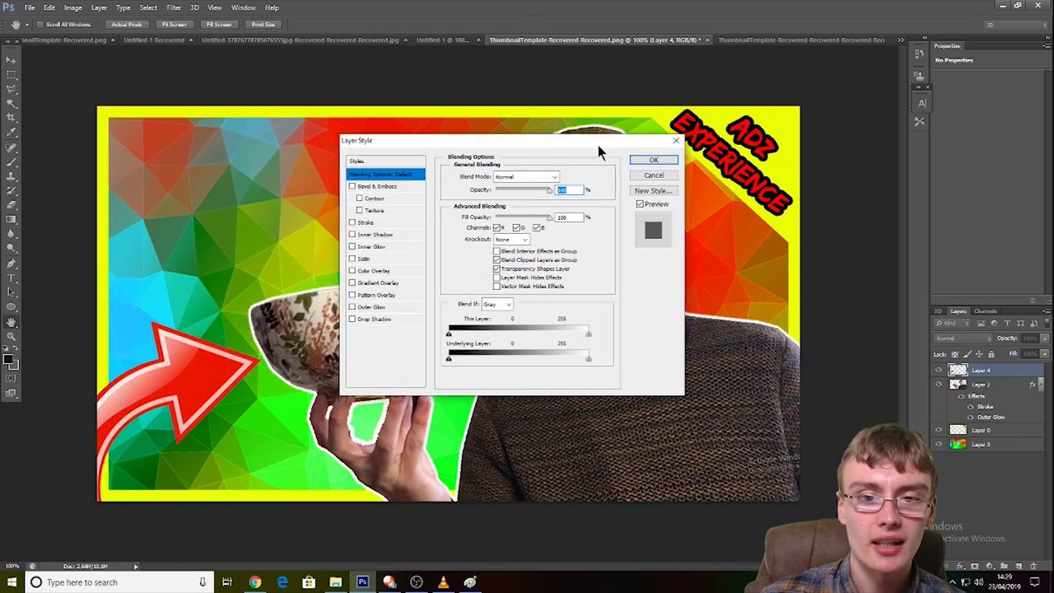
{"action": "left_click", "coordinate": [353, 188]}
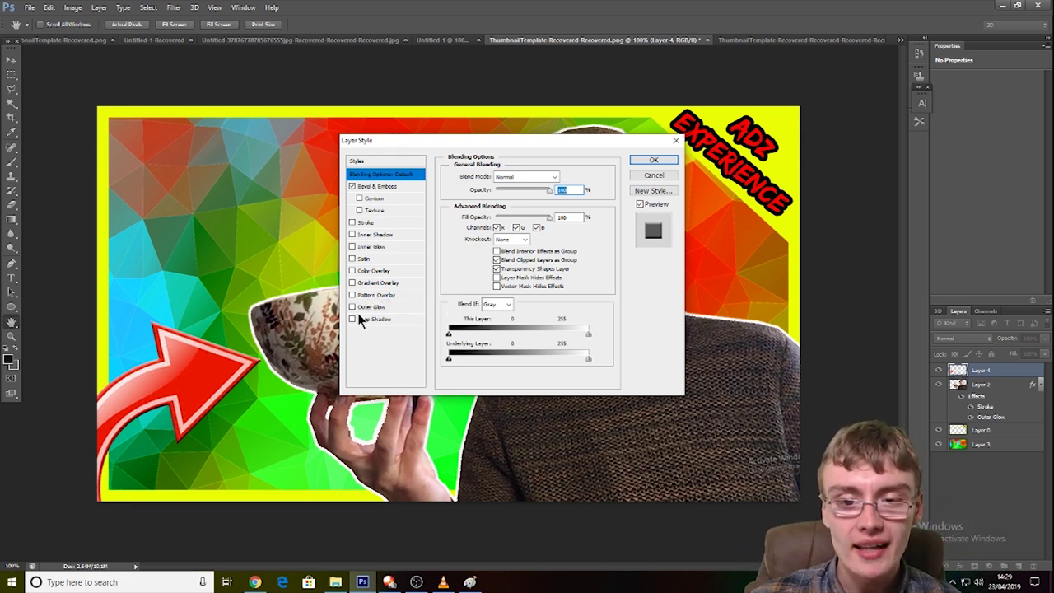
{"action": "left_click", "coordinate": [353, 222]}
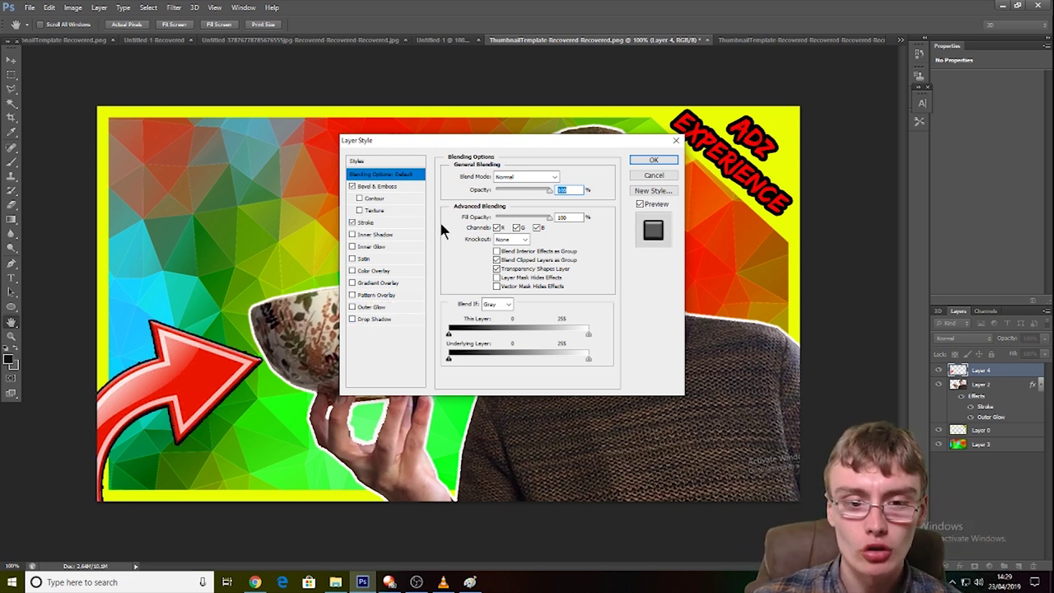
{"action": "left_click_drag", "start_coordinate": [544, 153], "coordinate": [596, 151]}
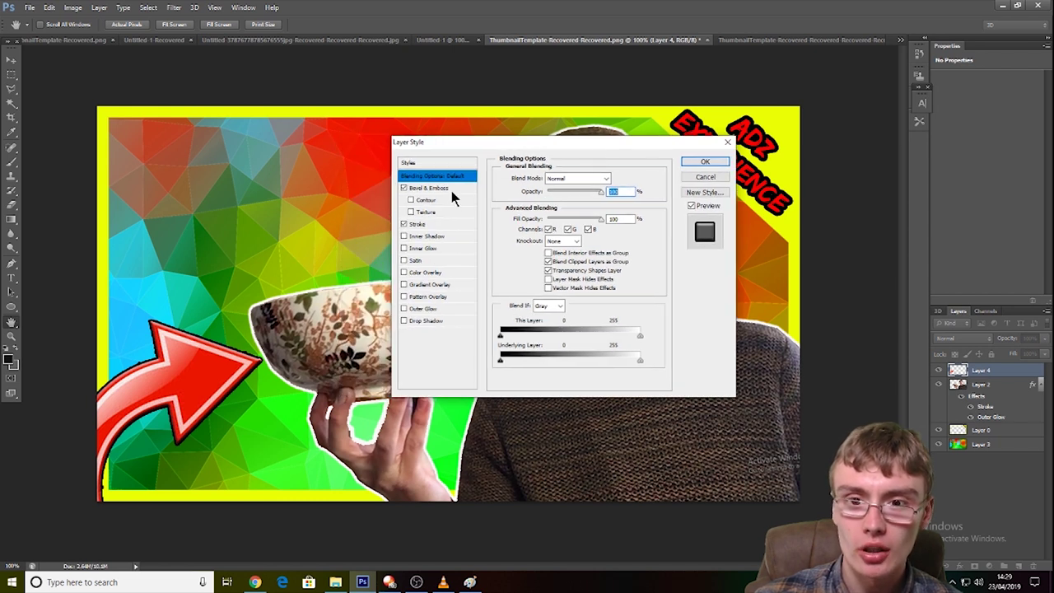
{"action": "left_click", "coordinate": [437, 226]}
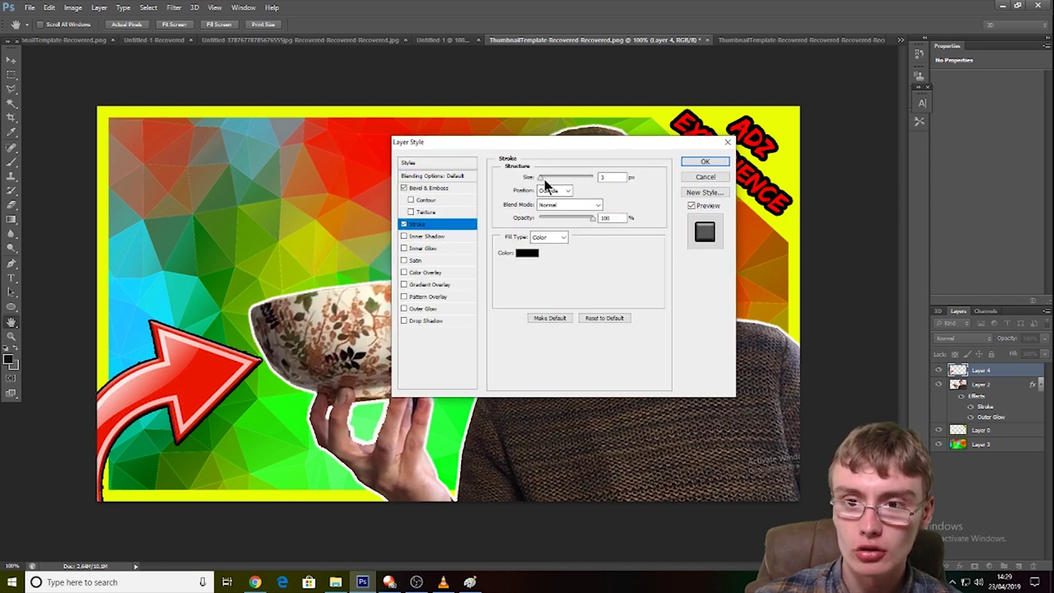
{"action": "left_click", "coordinate": [705, 162]}
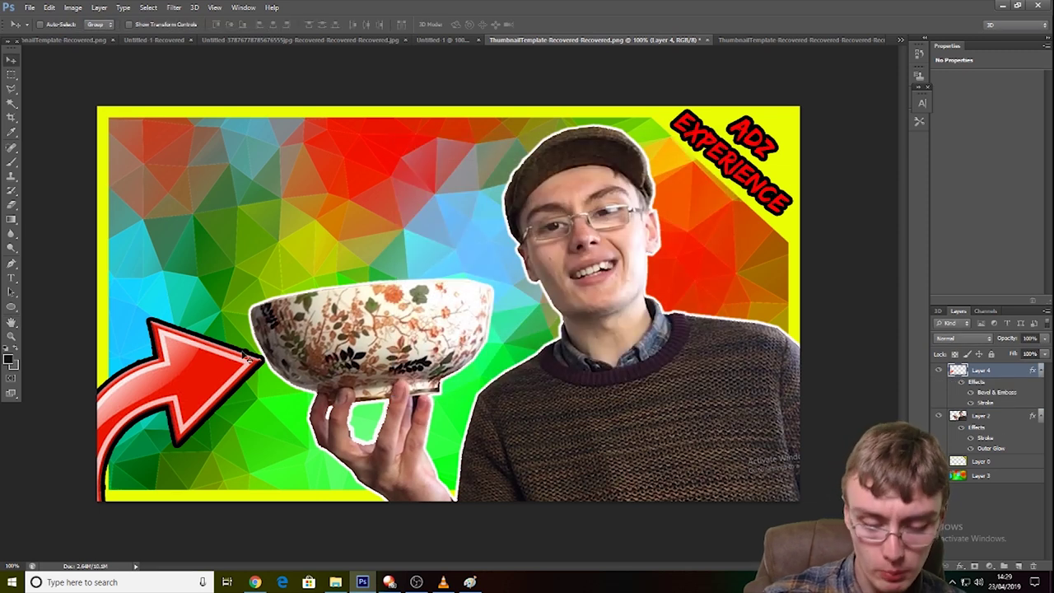
{"action": "key", "text": "ctrl+plus"}
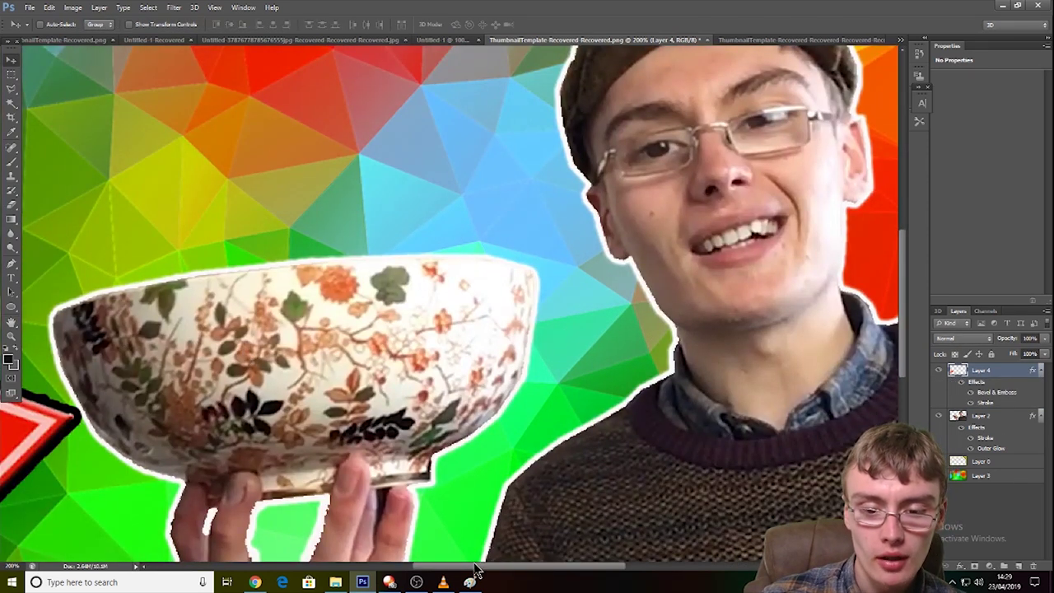
Step: Return to a full view of the thumbnail and put the red arrow into Free Transform
{"action": "left_click_drag", "start_coordinate": [481, 562], "coordinate": [403, 563]}
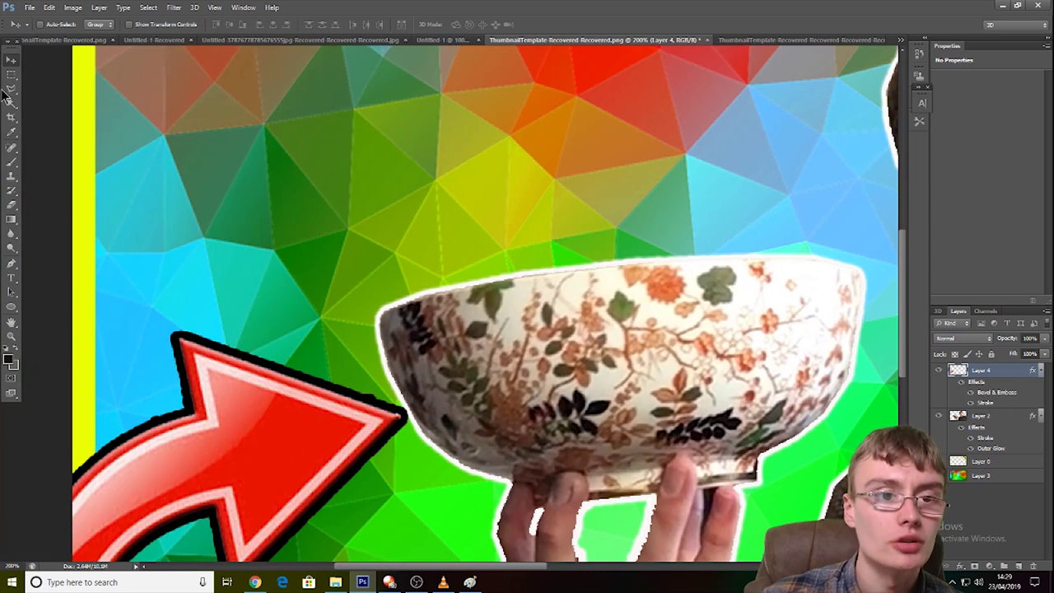
{"action": "left_click", "coordinate": [13, 203]}
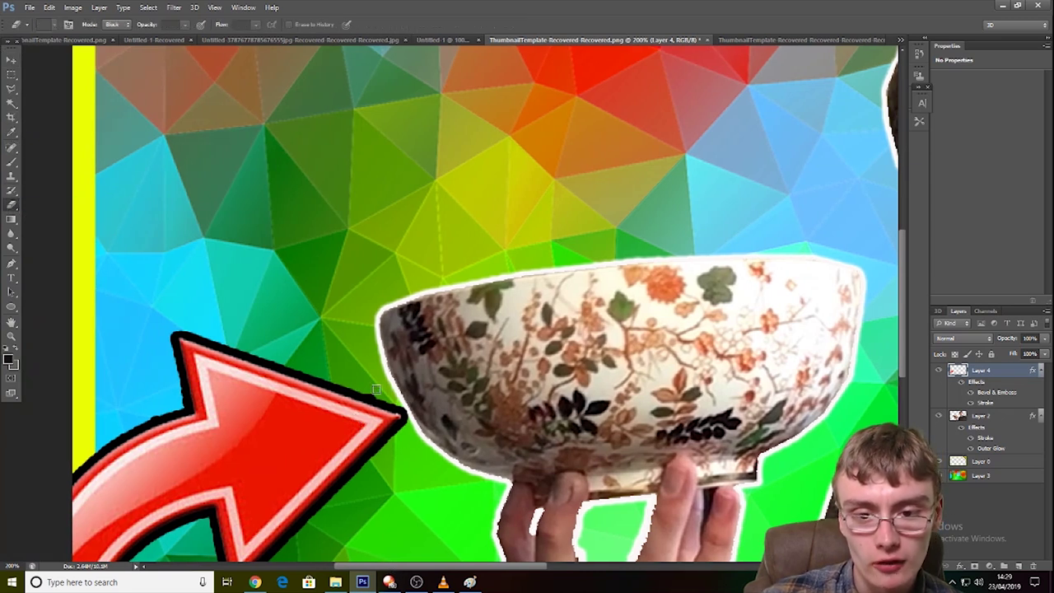
{"action": "key", "text": "ctrl+minus"}
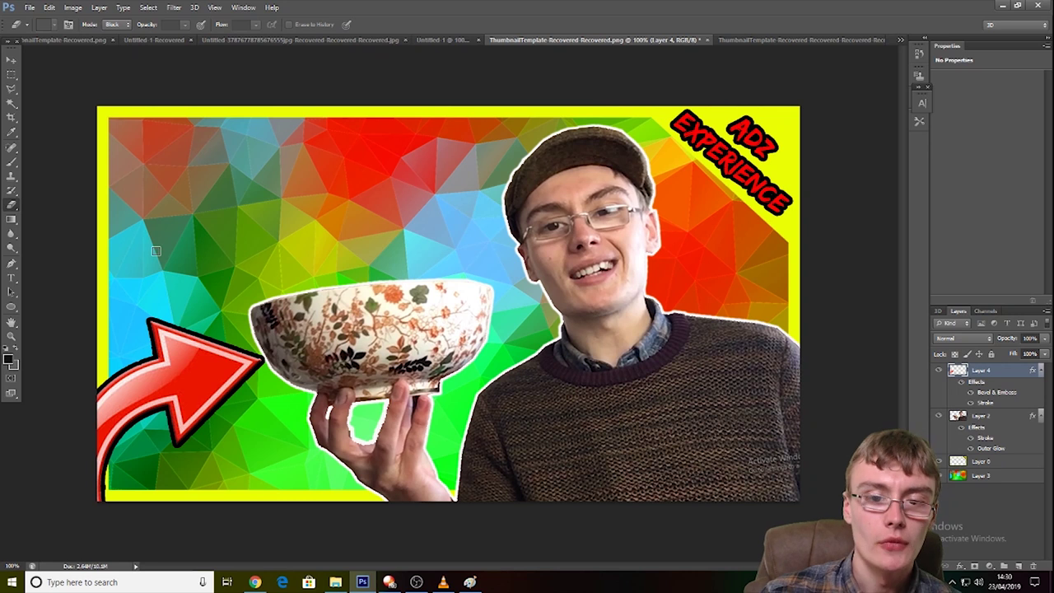
{"action": "left_click", "coordinate": [11, 59]}
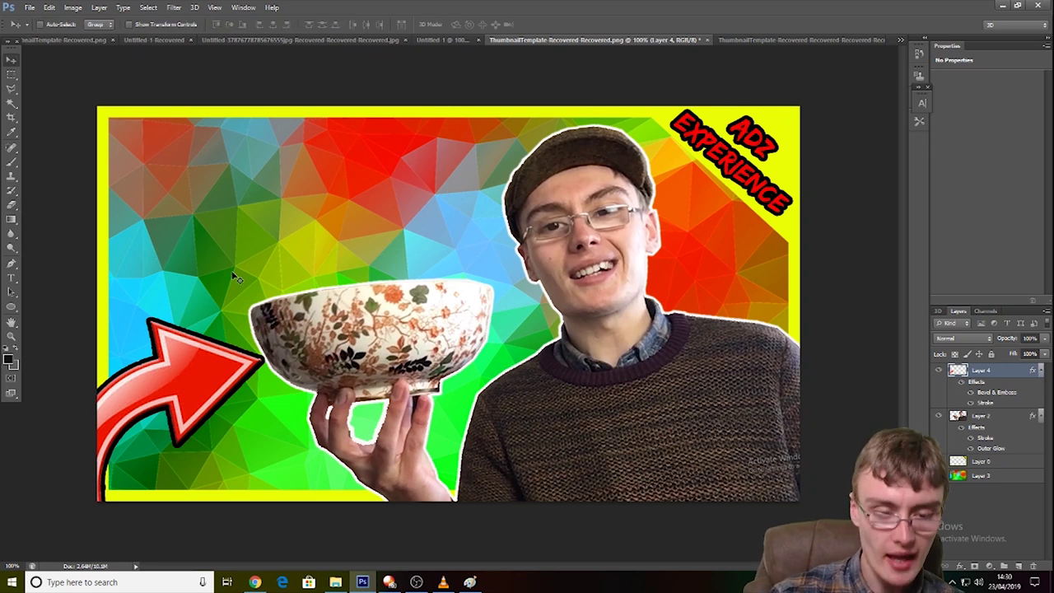
{"action": "key", "text": "ctrl+t"}
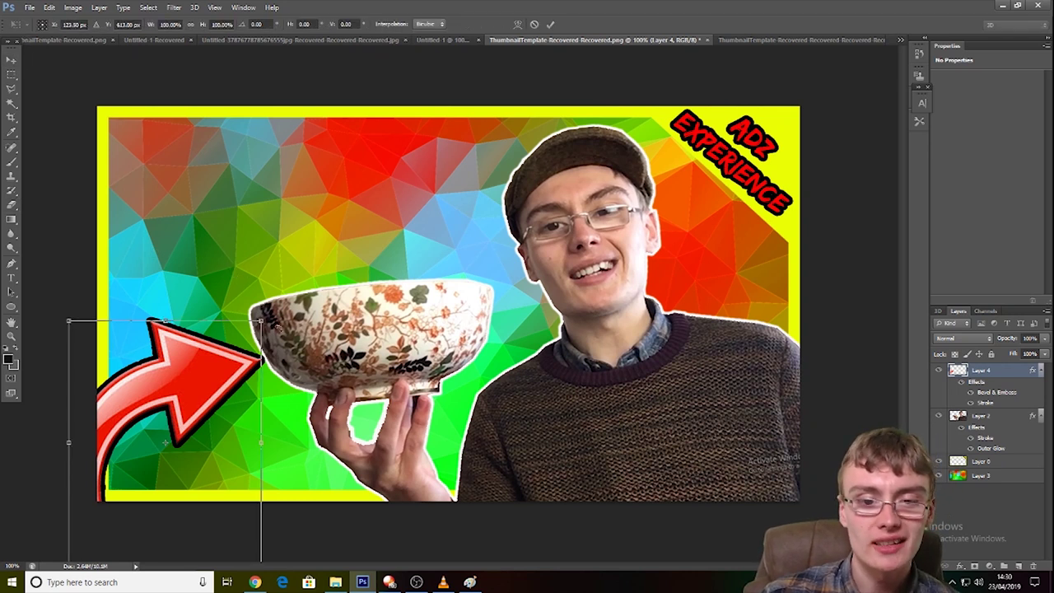
Step: Scale the arrow to about 95%, rotate it about 6° anticlockwise, and nudge it down
{"action": "left_click_drag", "start_coordinate": [261, 320], "coordinate": [252, 329]}
{"action": "left_click_drag", "start_coordinate": [212, 273], "coordinate": [195, 268]}
{"action": "left_click_drag", "start_coordinate": [236, 327], "coordinate": [232, 330]}
{"action": "left_click_drag", "start_coordinate": [205, 379], "coordinate": [208, 362]}
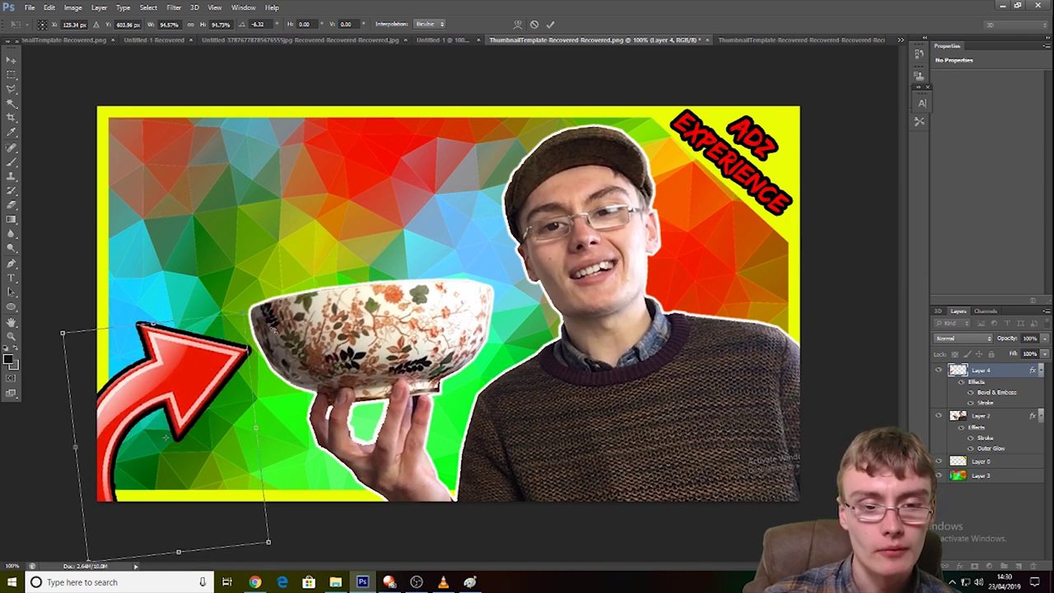
{"action": "key", "text": "Return"}
{"action": "key", "text": "shift+Down"}
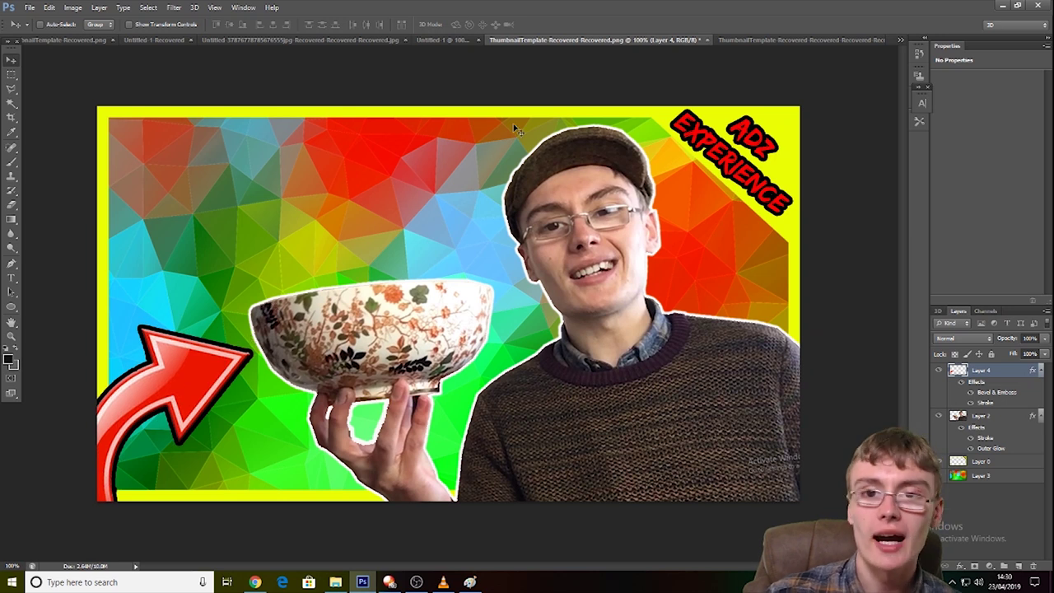
Step: Check the finished HAUL! thumbnail, then return to the working document with the Type tool
{"action": "left_click", "coordinate": [737, 43]}
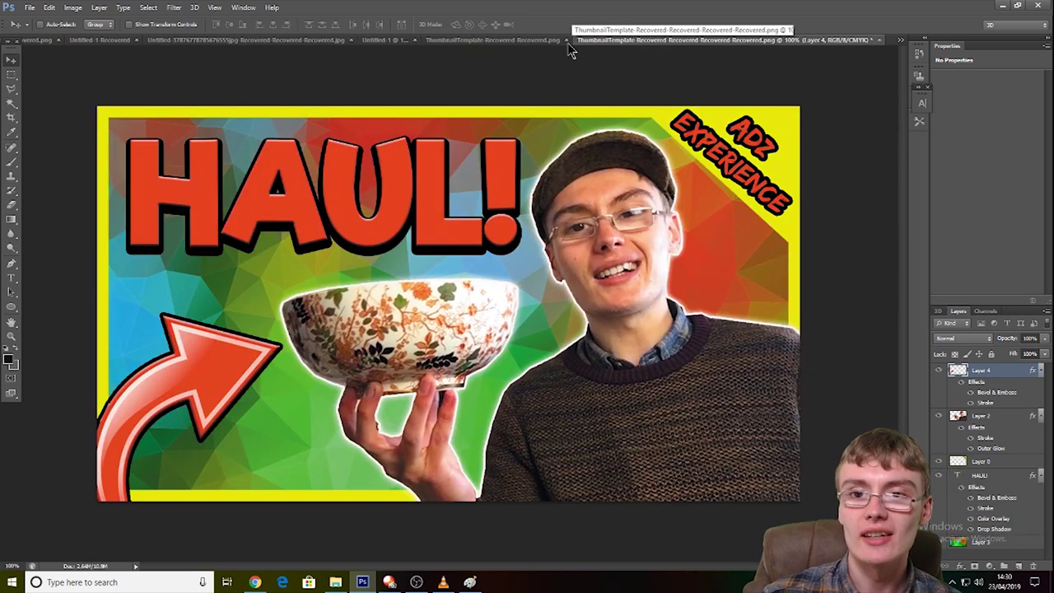
{"action": "left_click", "coordinate": [527, 41]}
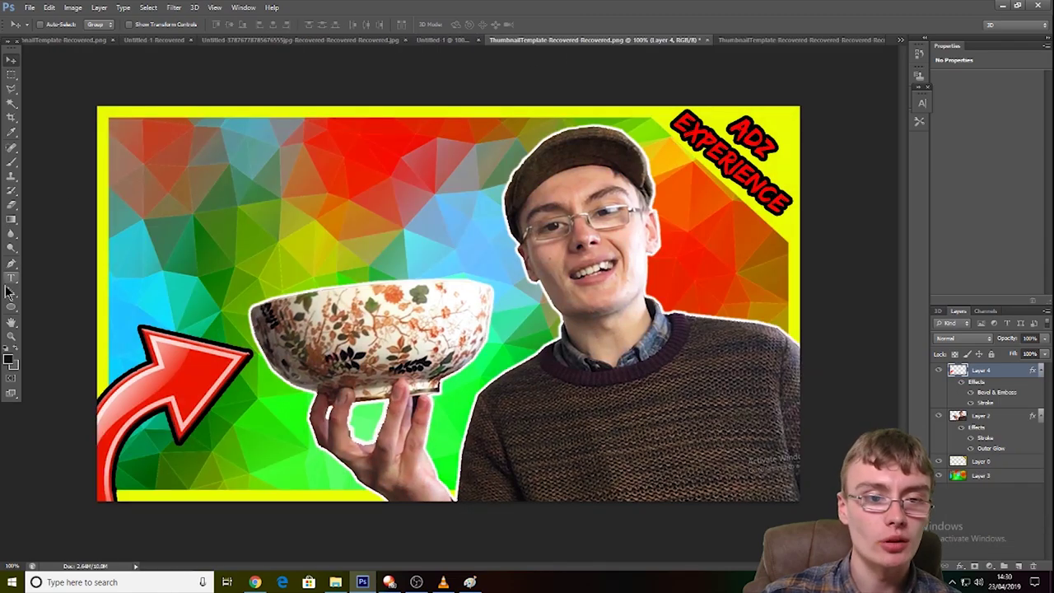
{"action": "left_click", "coordinate": [12, 290]}
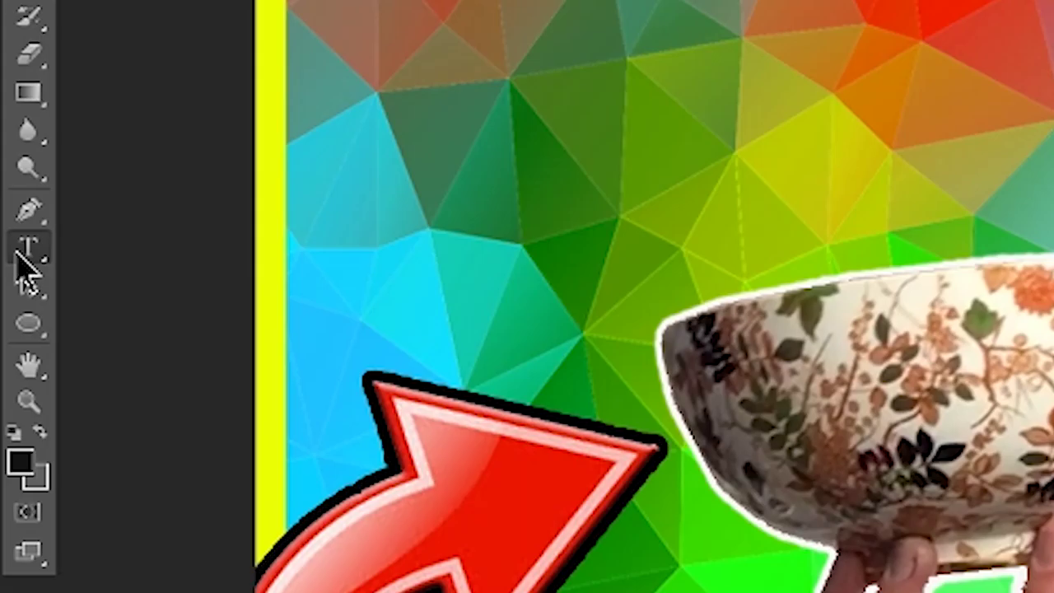
{"action": "left_click", "coordinate": [18, 252]}
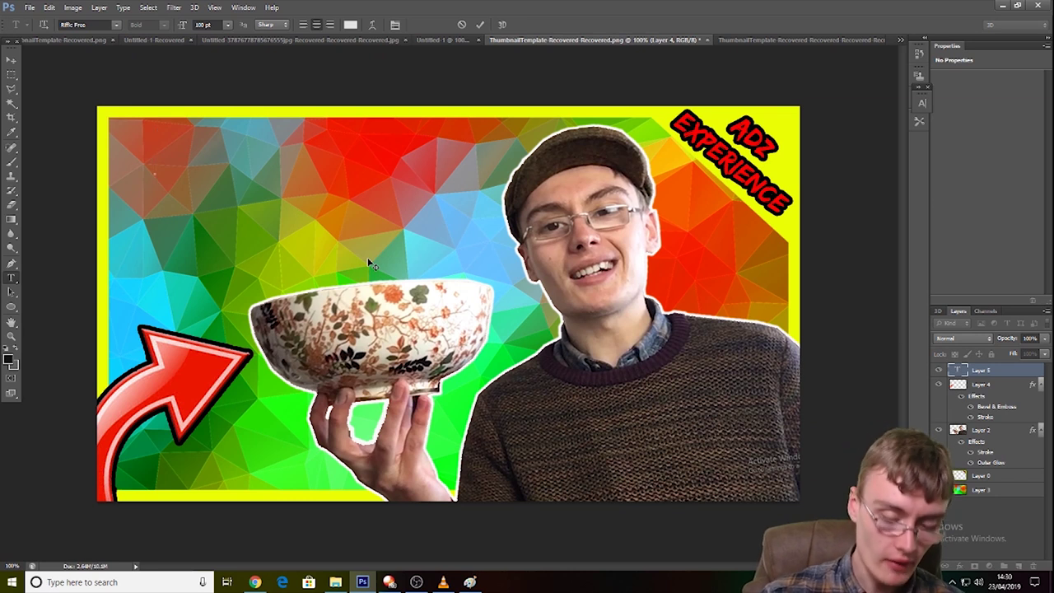
Step: Type 'HAUL!' and move it fully onto the canvas at the upper left
{"action": "type", "text": "h"}
{"action": "key", "text": "BackSpace"}
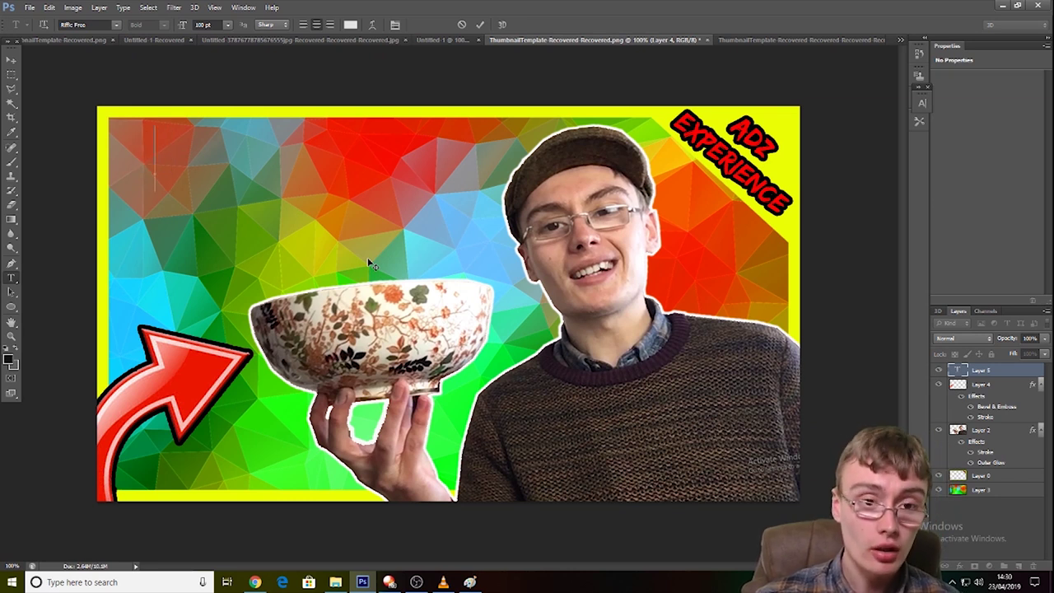
{"action": "type", "text": "HAUL!"}
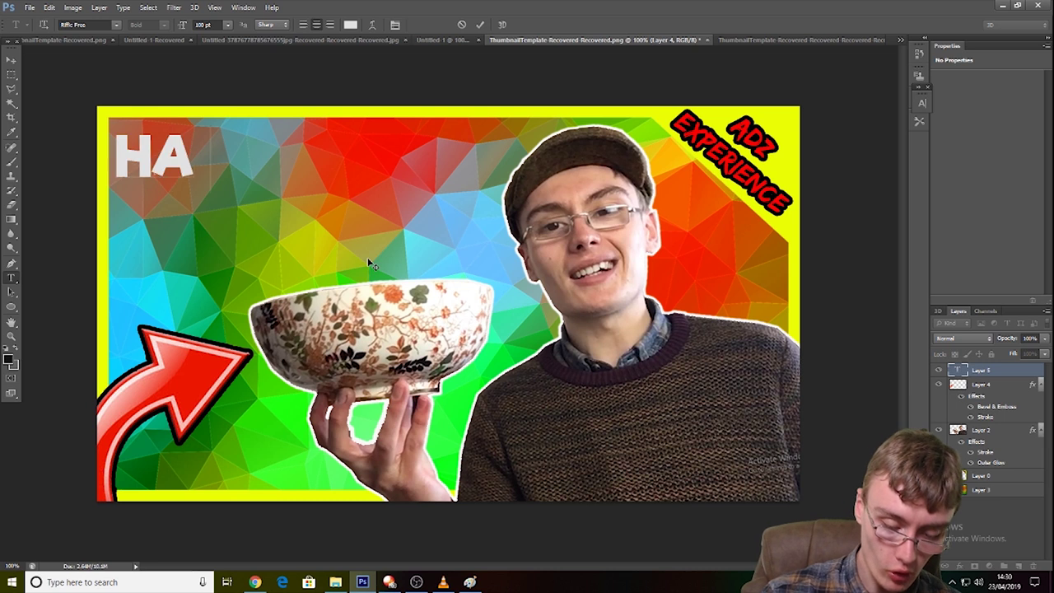
{"action": "left_click", "coordinate": [10, 60]}
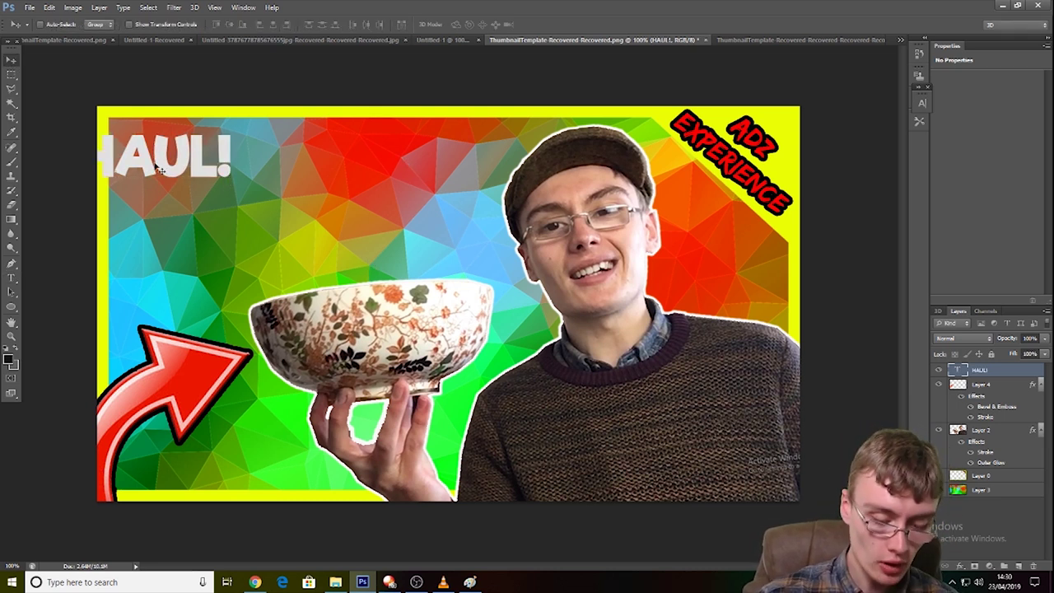
{"action": "left_click_drag", "start_coordinate": [159, 168], "coordinate": [288, 183]}
Step: Enlarge the HAUL! title to about 242% so it fits beside the face
{"action": "key", "text": "ctrl+t"}
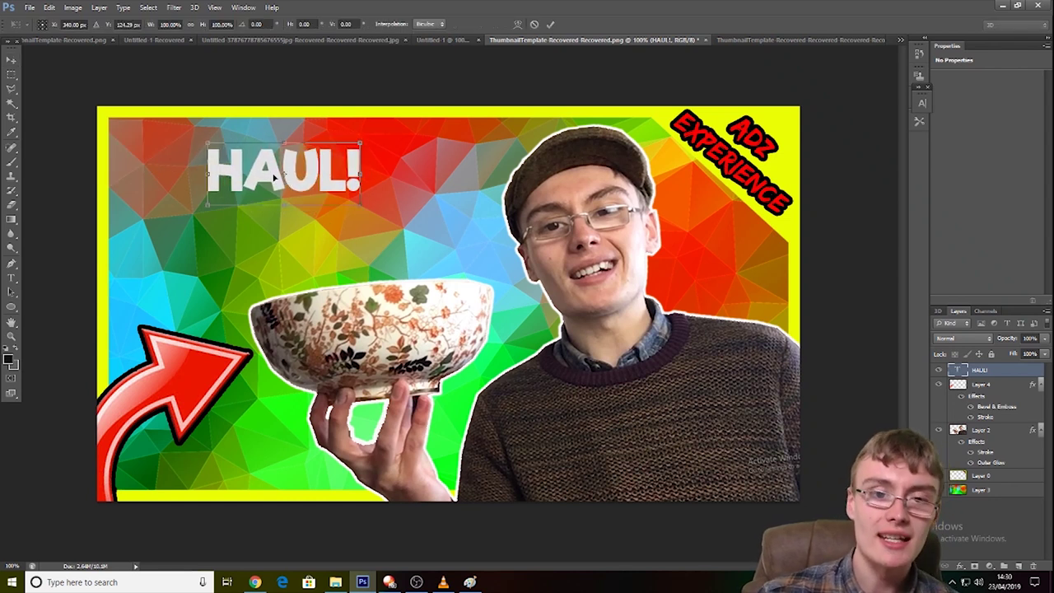
{"action": "left_click_drag", "start_coordinate": [367, 207], "coordinate": [568, 368]}
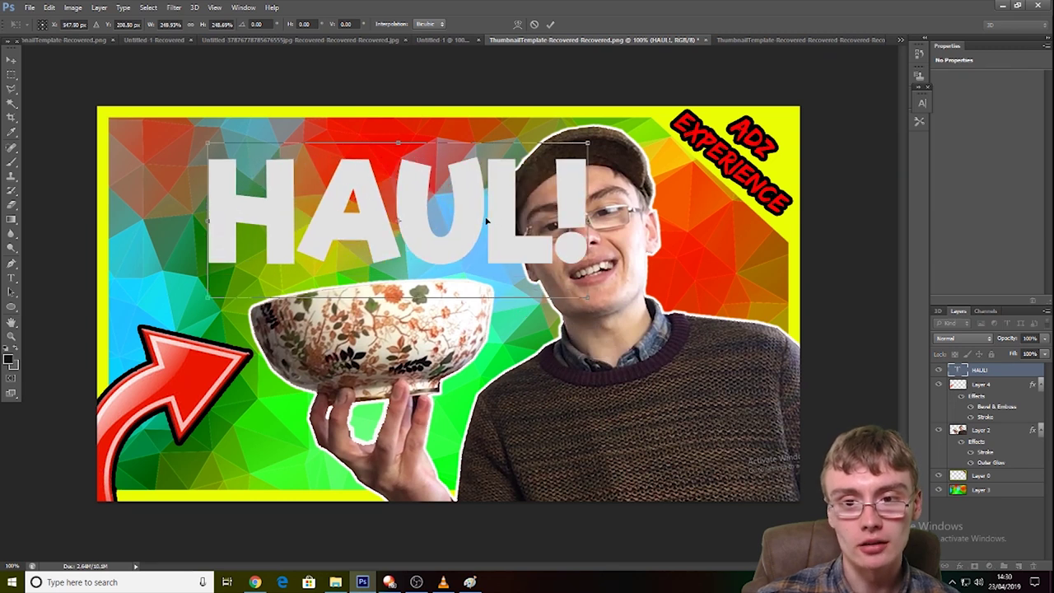
{"action": "left_click_drag", "start_coordinate": [488, 220], "coordinate": [410, 205]}
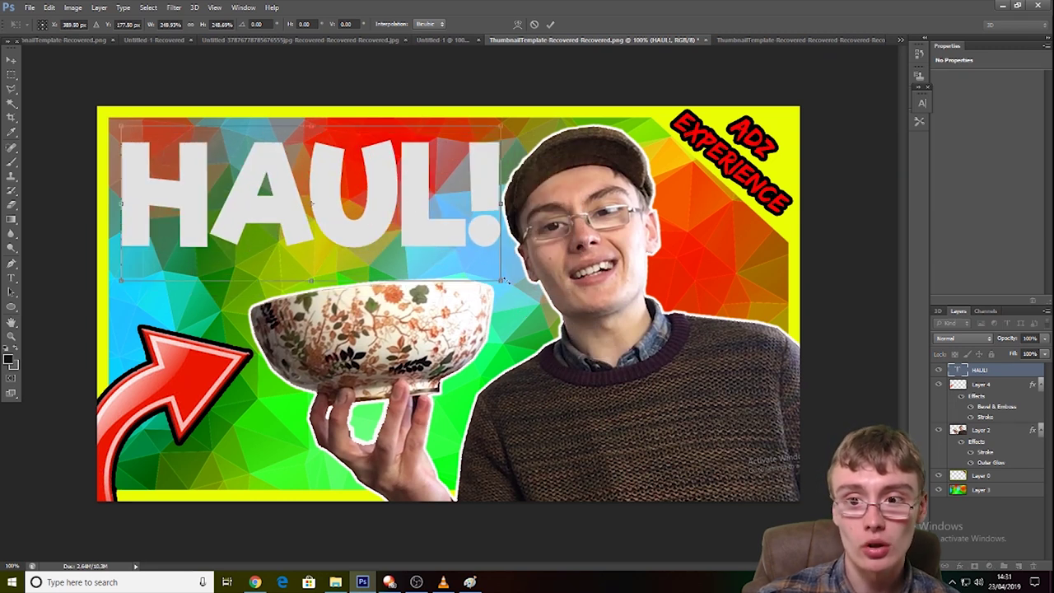
{"action": "left_click_drag", "start_coordinate": [502, 280], "coordinate": [492, 276]}
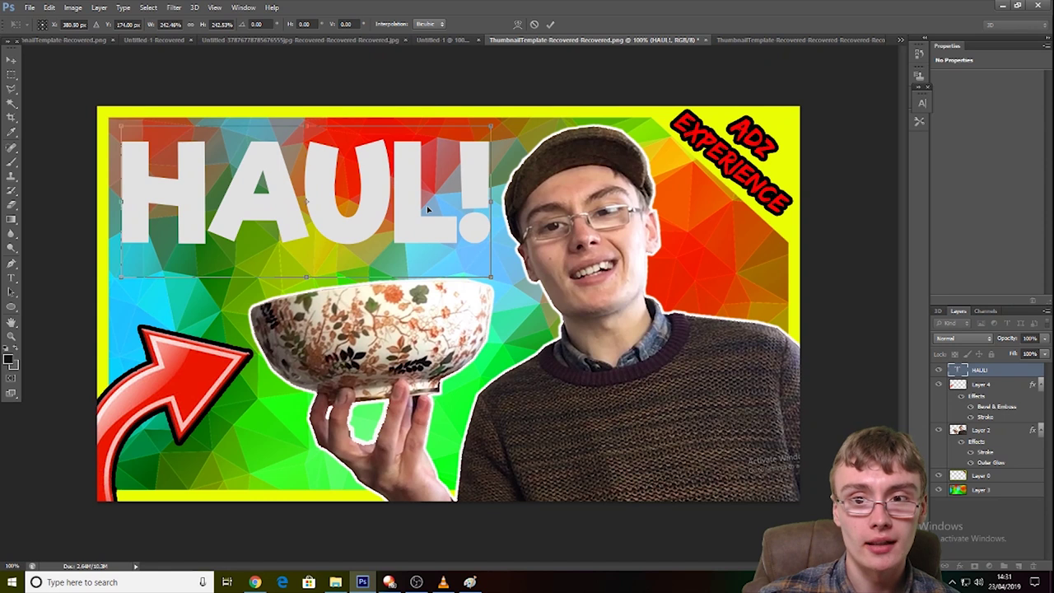
{"action": "key", "text": "Return"}
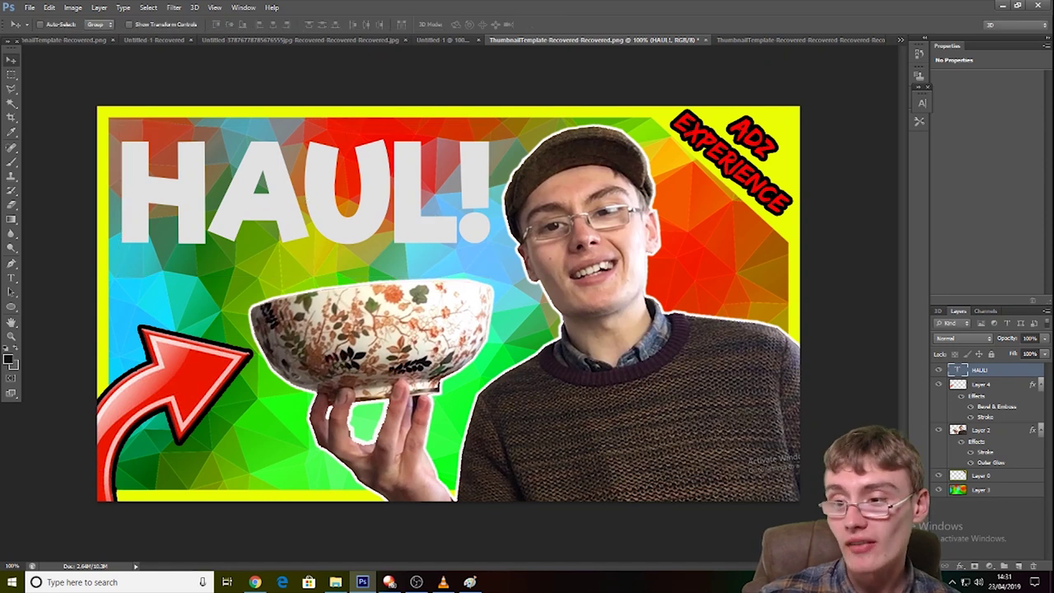
Step: Give HAUL! a Stroke outline and a high-depth Bevel & Emboss
{"action": "double_click", "coordinate": [1003, 372]}
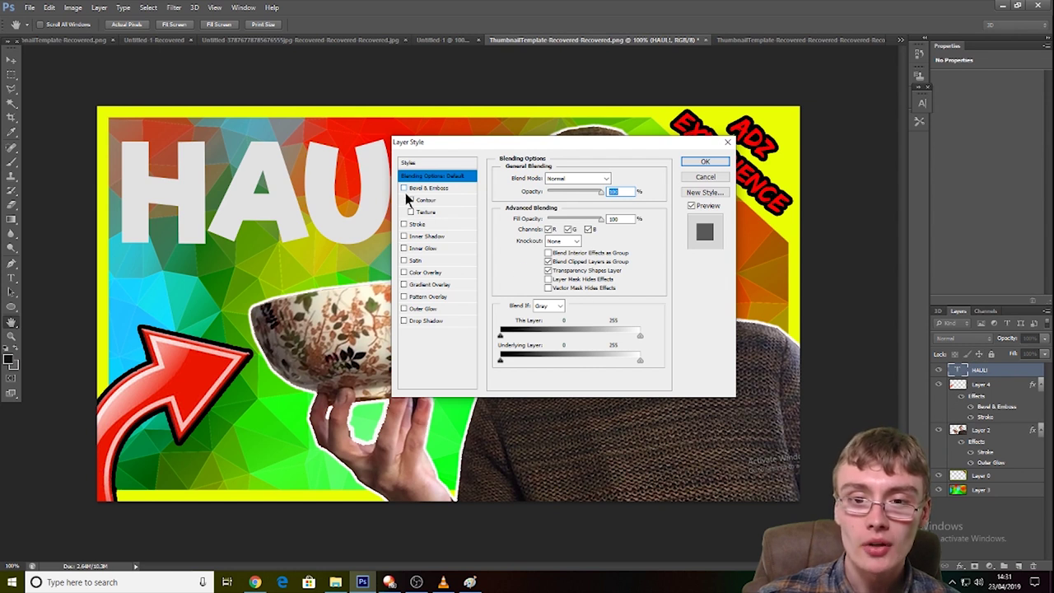
{"action": "left_click", "coordinate": [404, 224]}
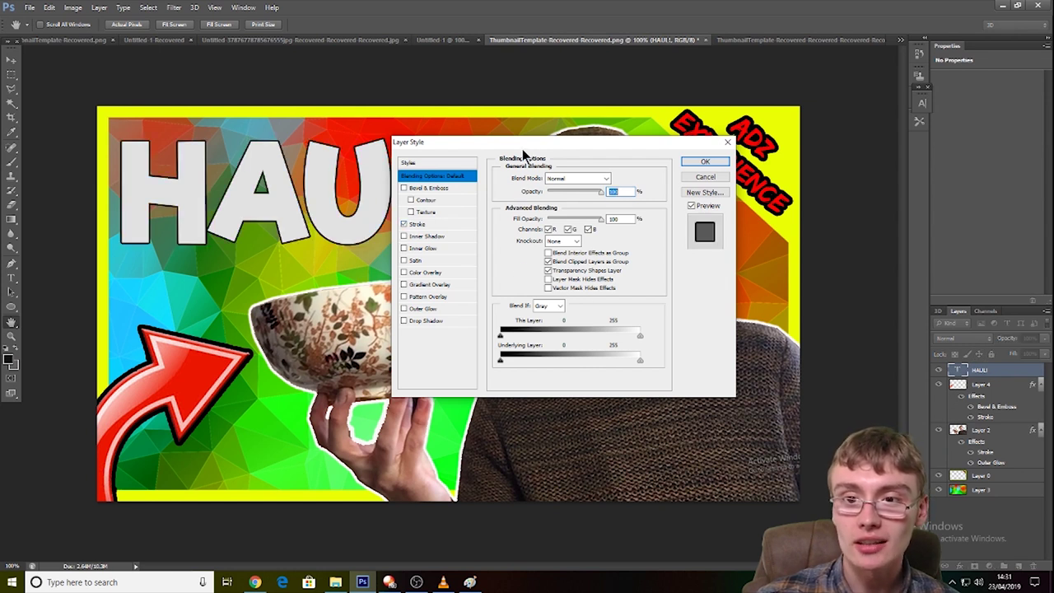
{"action": "left_click_drag", "start_coordinate": [546, 142], "coordinate": [576, 142]}
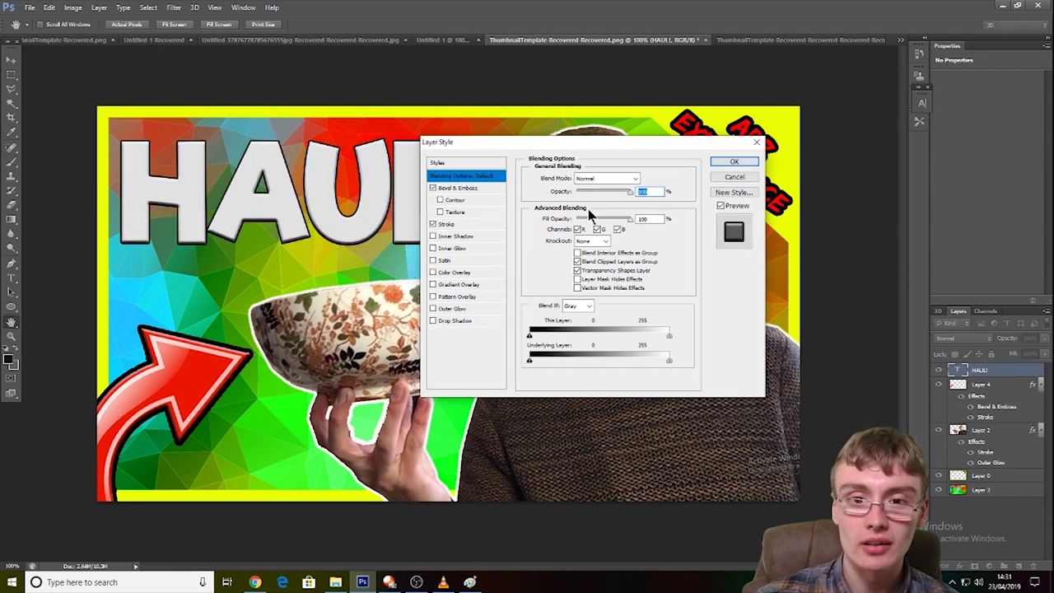
{"action": "left_click", "coordinate": [461, 188]}
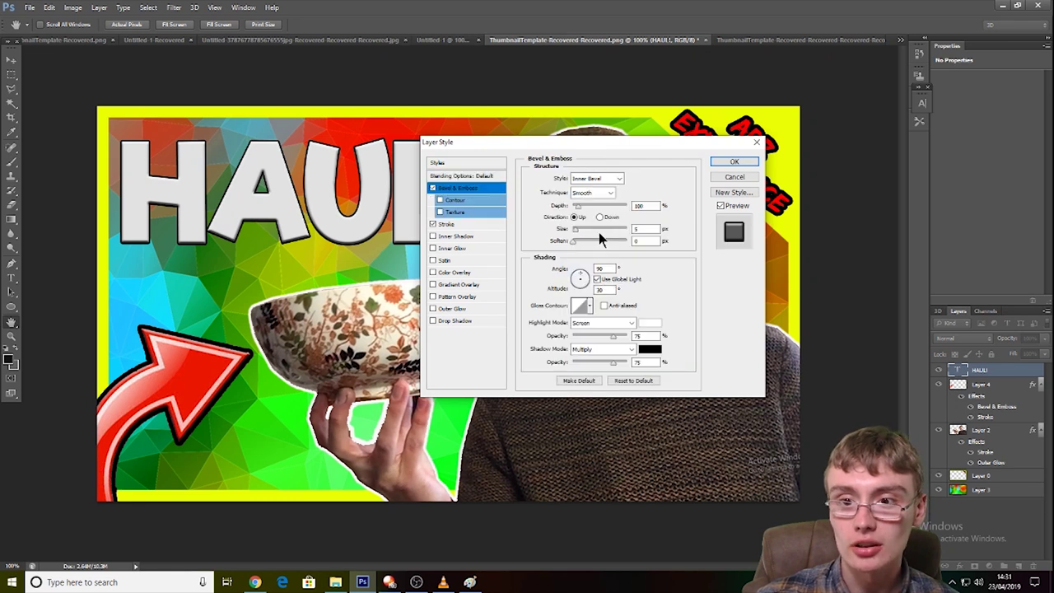
{"action": "left_click", "coordinate": [589, 205]}
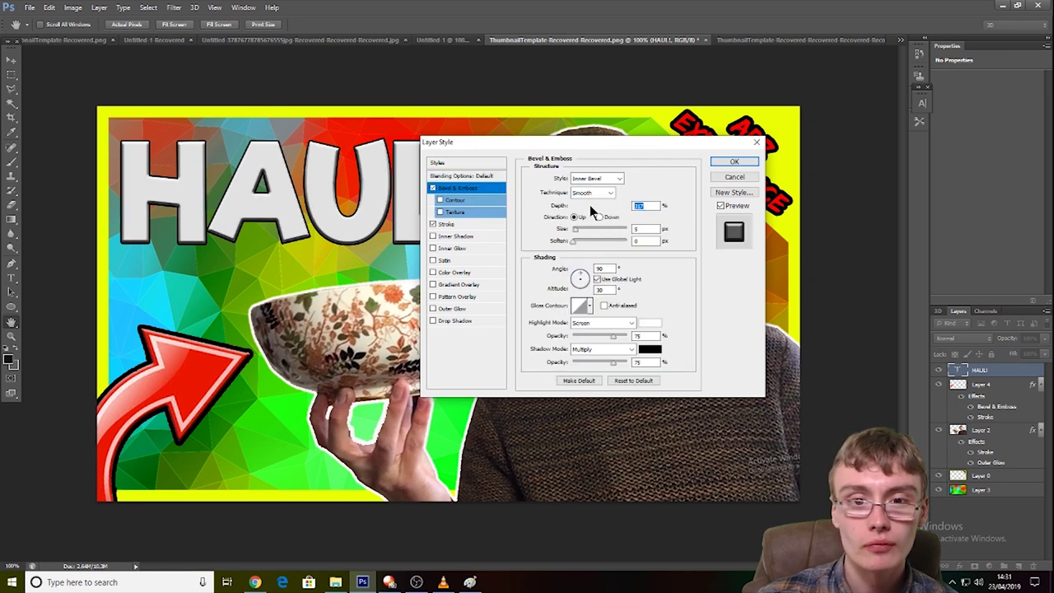
{"action": "type", "text": "1"}
{"action": "left_click_drag", "start_coordinate": [590, 220], "coordinate": [628, 219]}
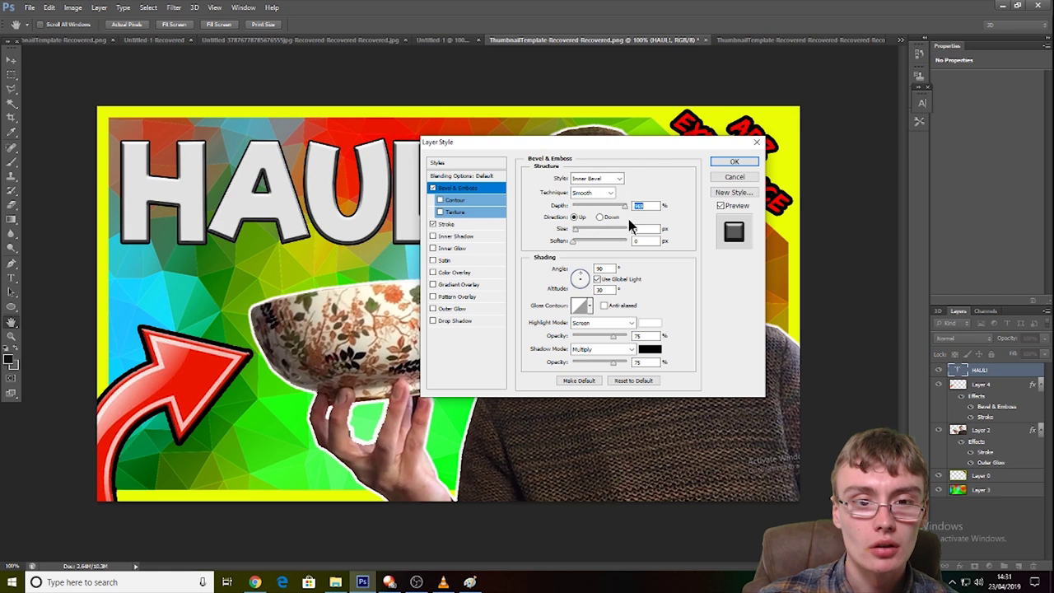
{"action": "left_click_drag", "start_coordinate": [658, 143], "coordinate": [694, 141]}
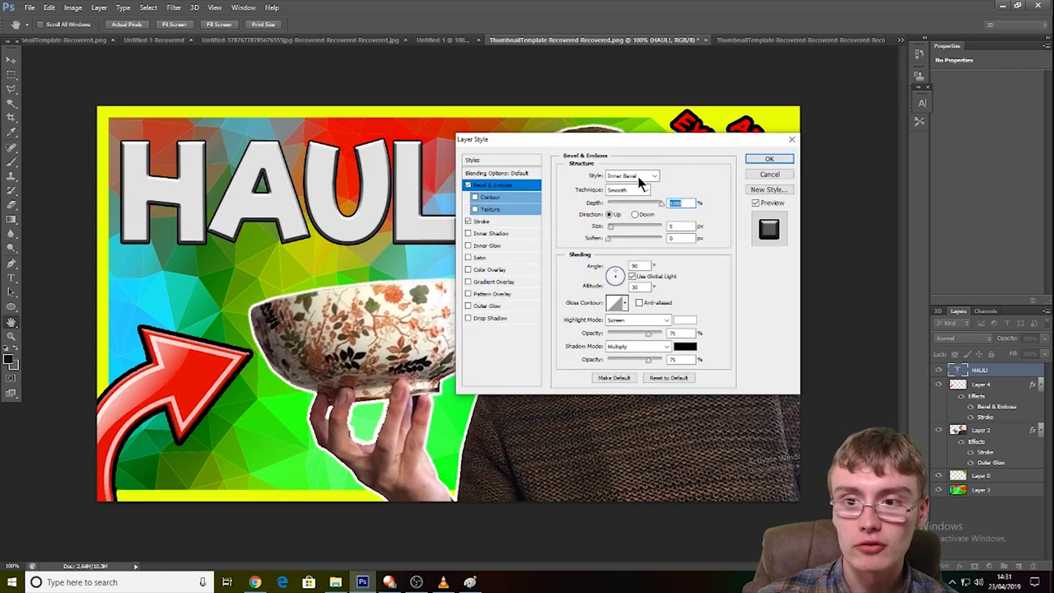
Step: Add a red Color Overlay to HAUL! and adjust the outline thickness
{"action": "left_click", "coordinate": [487, 222]}
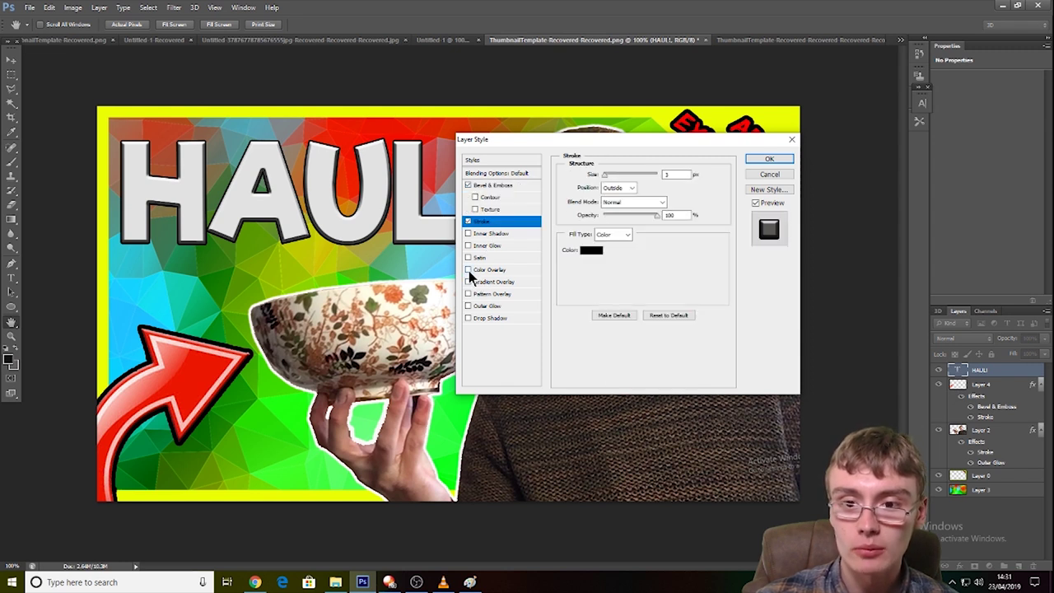
{"action": "left_click", "coordinate": [472, 271]}
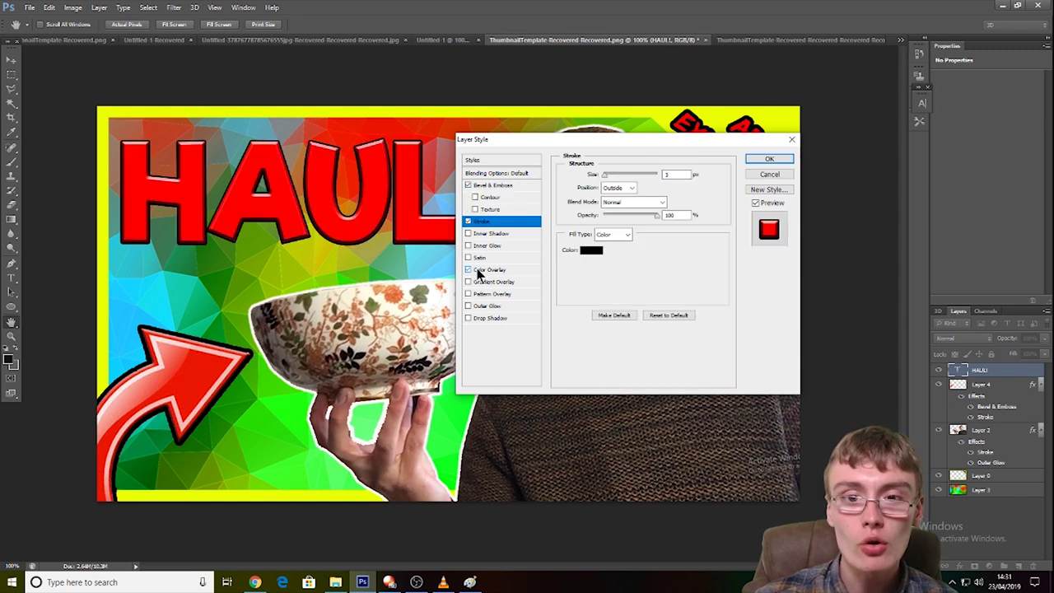
{"action": "left_click_drag", "start_coordinate": [668, 156], "coordinate": [753, 185]}
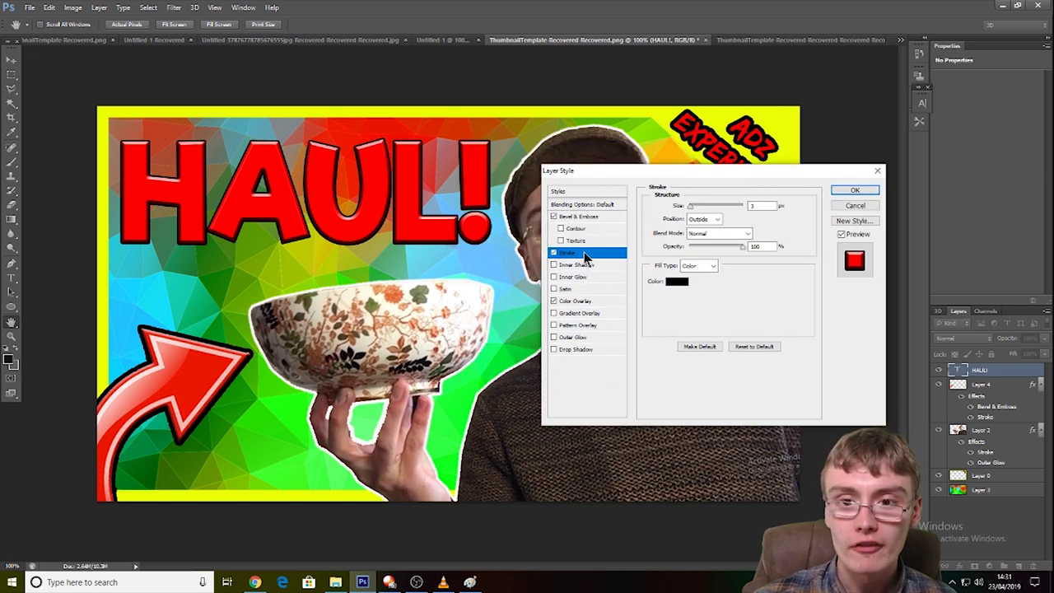
{"action": "left_click_drag", "start_coordinate": [692, 210], "coordinate": [692, 212]}
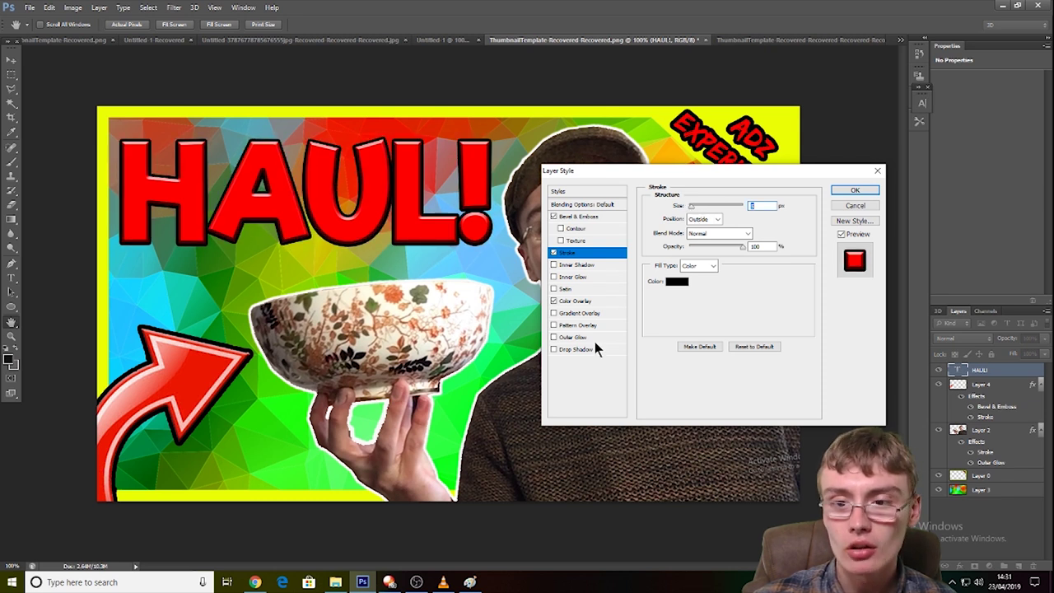
Step: Add a Drop Shadow to HAUL! with 100% opacity, 100% spread and a small size
{"action": "left_click", "coordinate": [571, 350]}
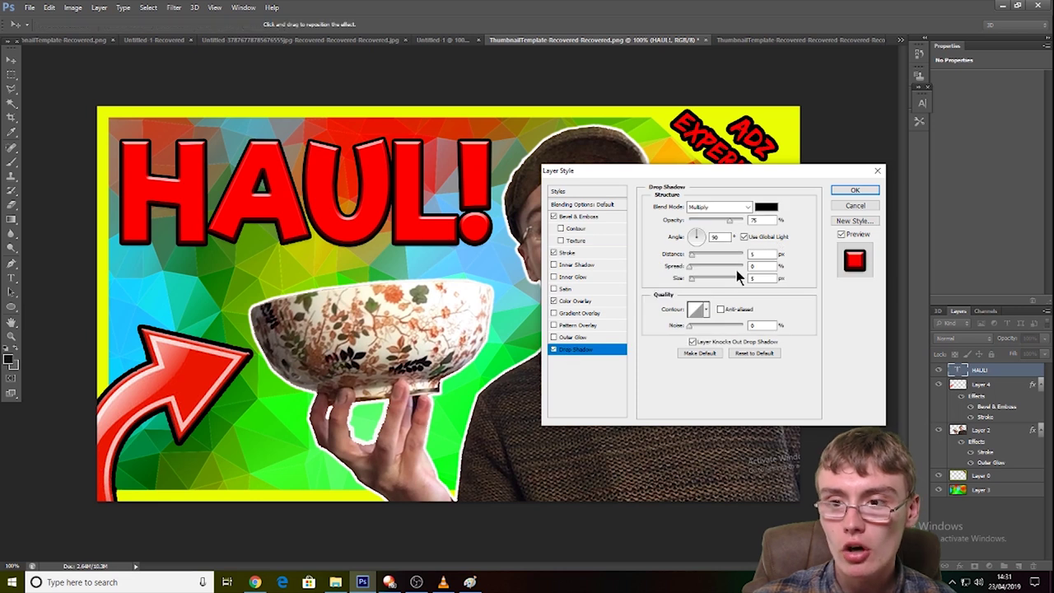
{"action": "left_click_drag", "start_coordinate": [727, 221], "coordinate": [747, 220]}
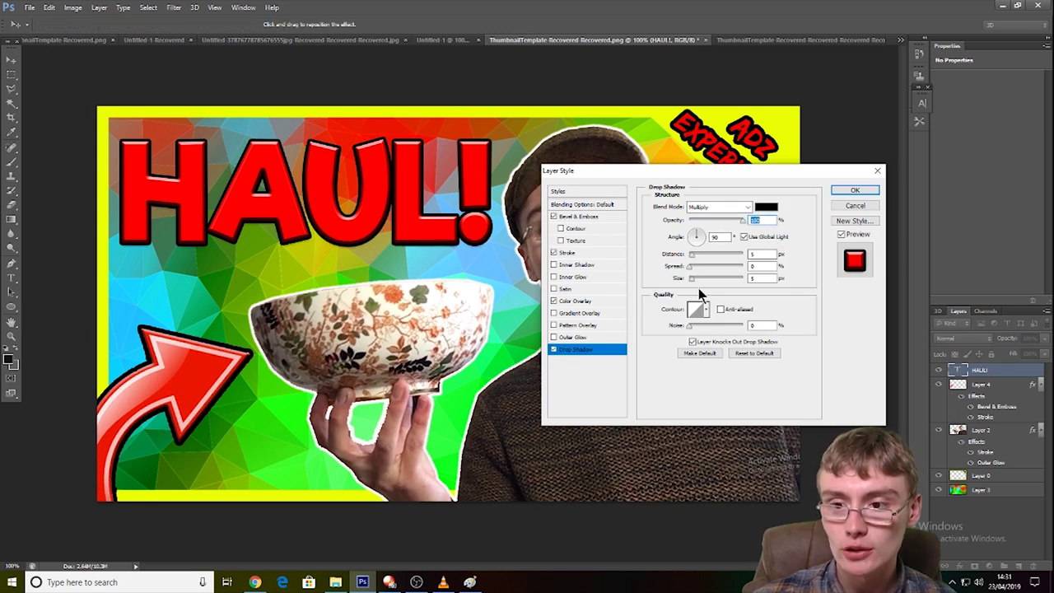
{"action": "left_click_drag", "start_coordinate": [694, 284], "coordinate": [705, 284]}
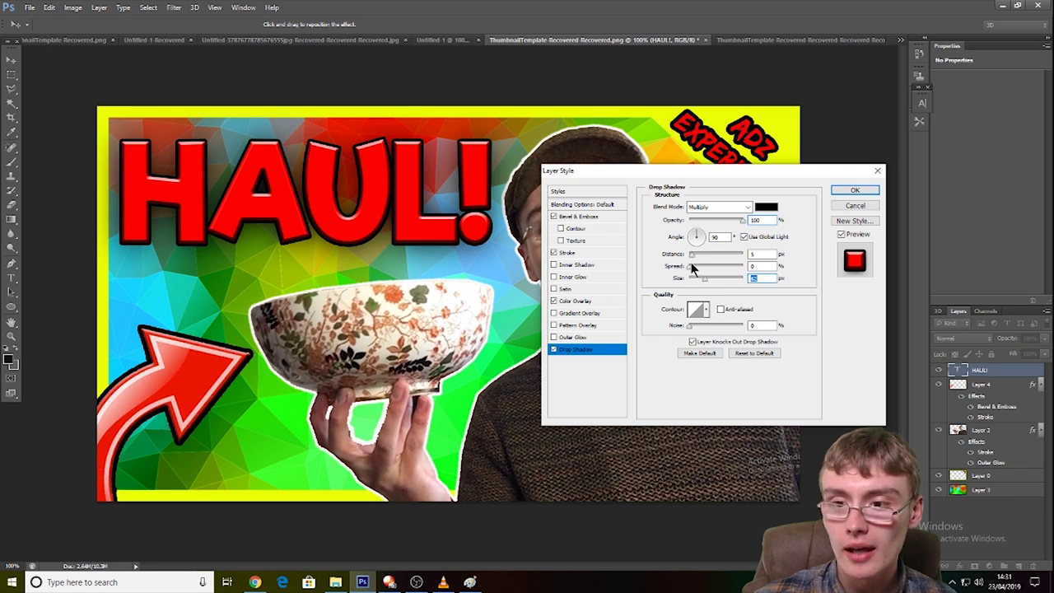
{"action": "left_click_drag", "start_coordinate": [712, 269], "coordinate": [813, 272]}
{"action": "left_click_drag", "start_coordinate": [703, 277], "coordinate": [695, 279]}
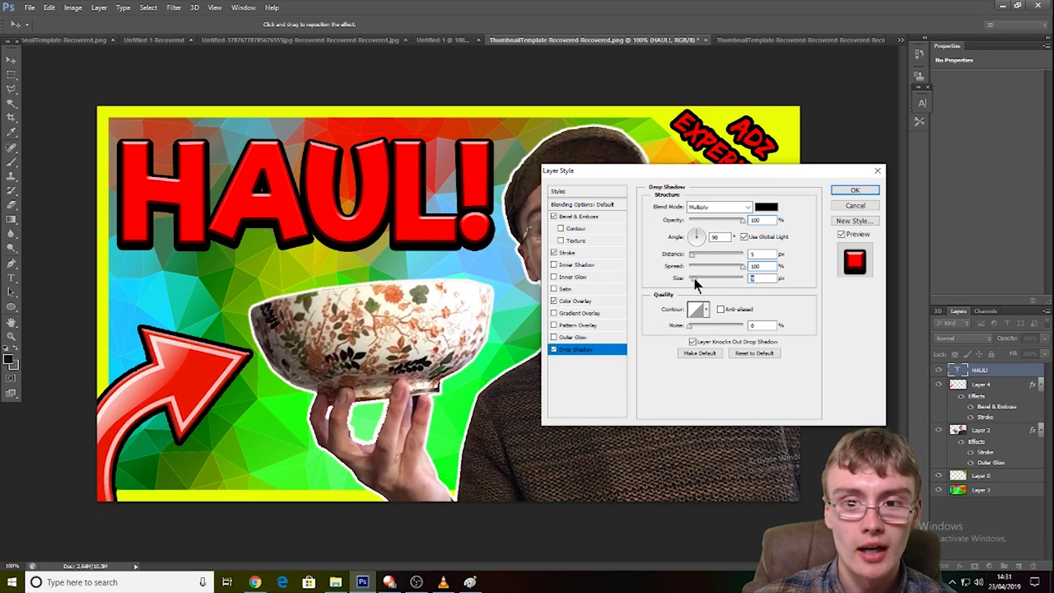
{"action": "left_click_drag", "start_coordinate": [694, 284], "coordinate": [695, 284]}
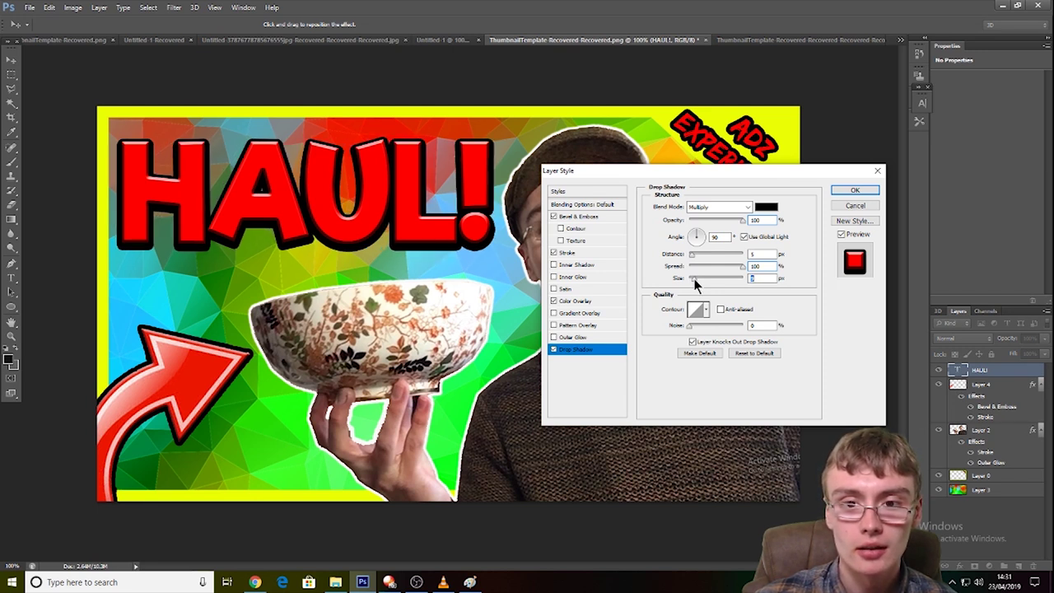
{"action": "left_click", "coordinate": [854, 190]}
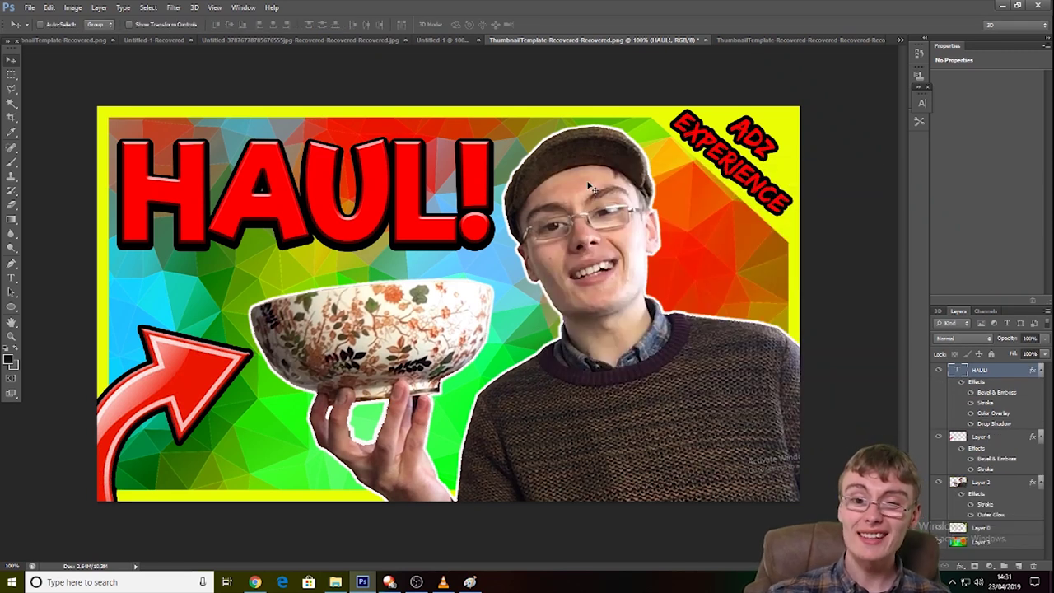
{"action": "left_click", "coordinate": [751, 40]}
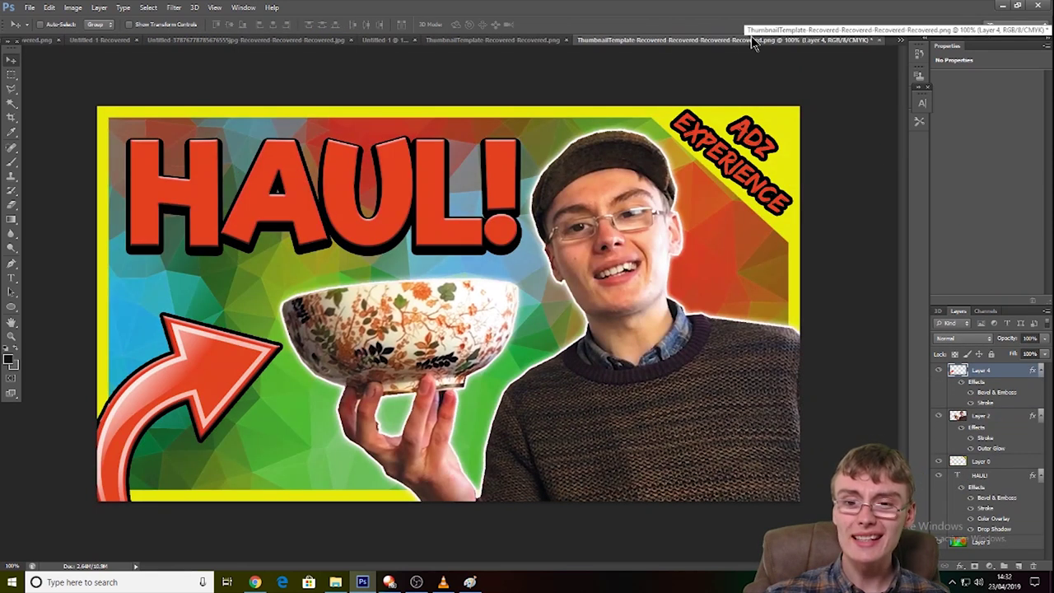
{"action": "left_click", "coordinate": [531, 39]}
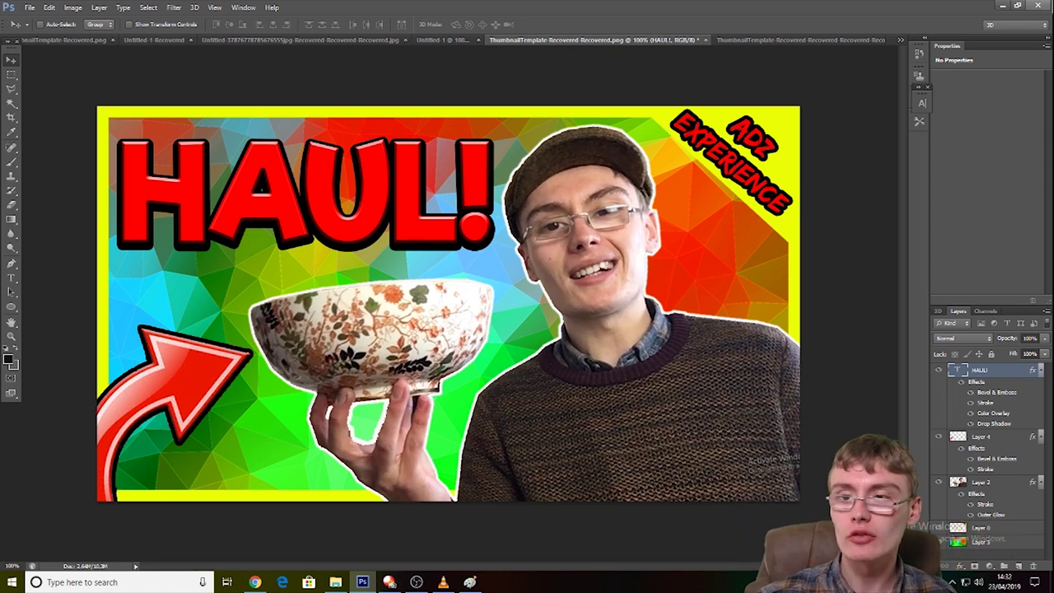
{"action": "left_click", "coordinate": [776, 41]}
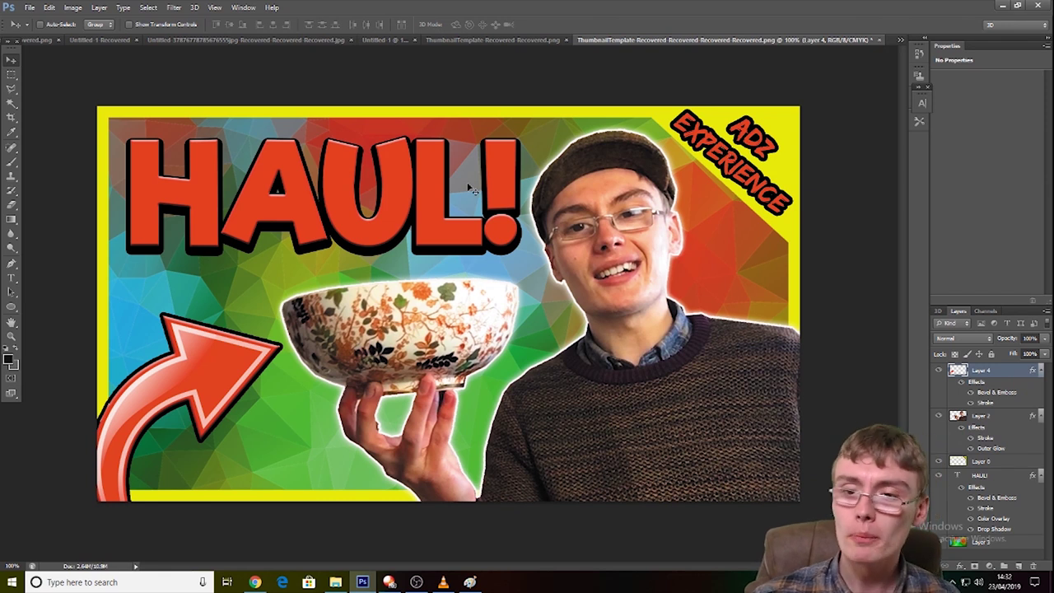
{"action": "left_click", "coordinate": [504, 41]}
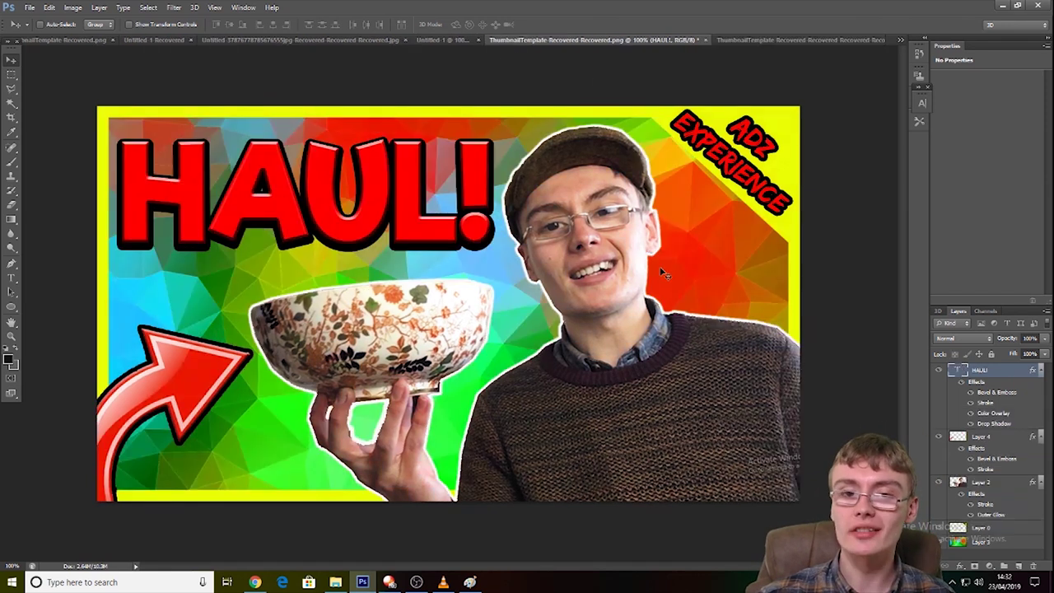
{"action": "left_click", "coordinate": [751, 40]}
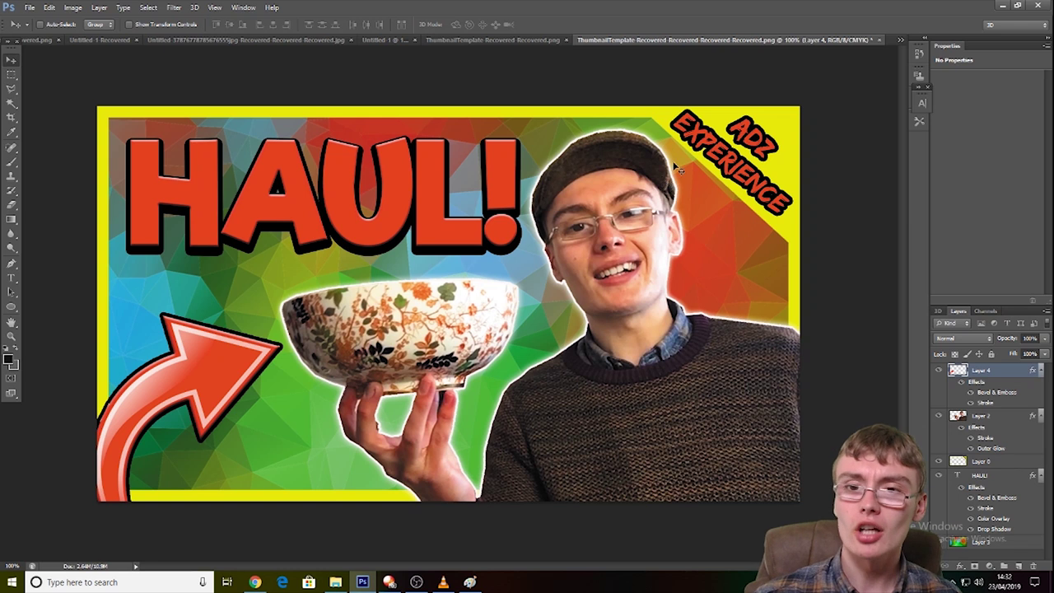
{"action": "left_click", "coordinate": [518, 41]}
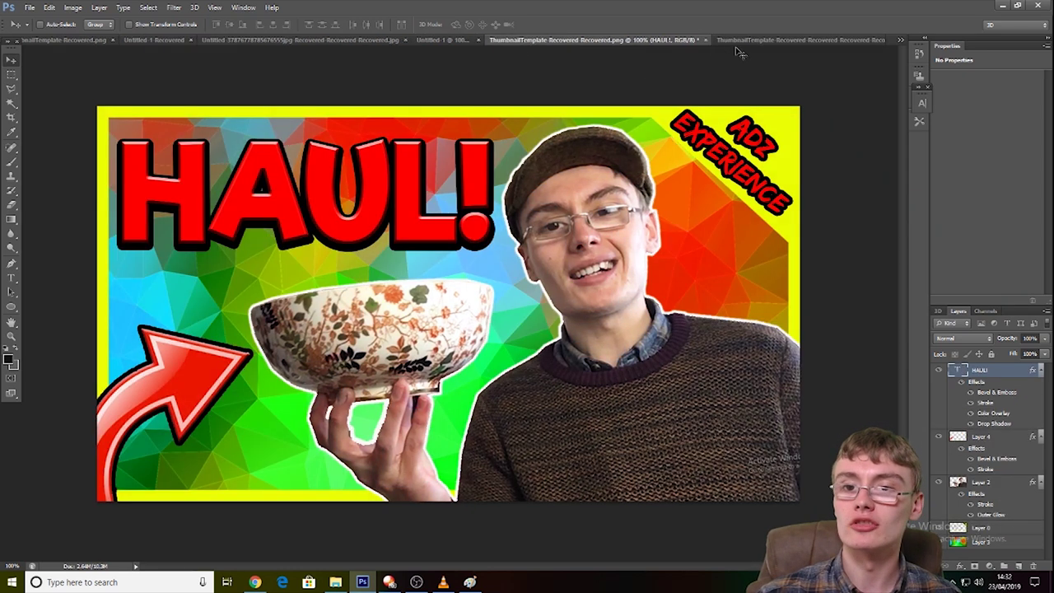
{"action": "left_click", "coordinate": [1011, 486]}
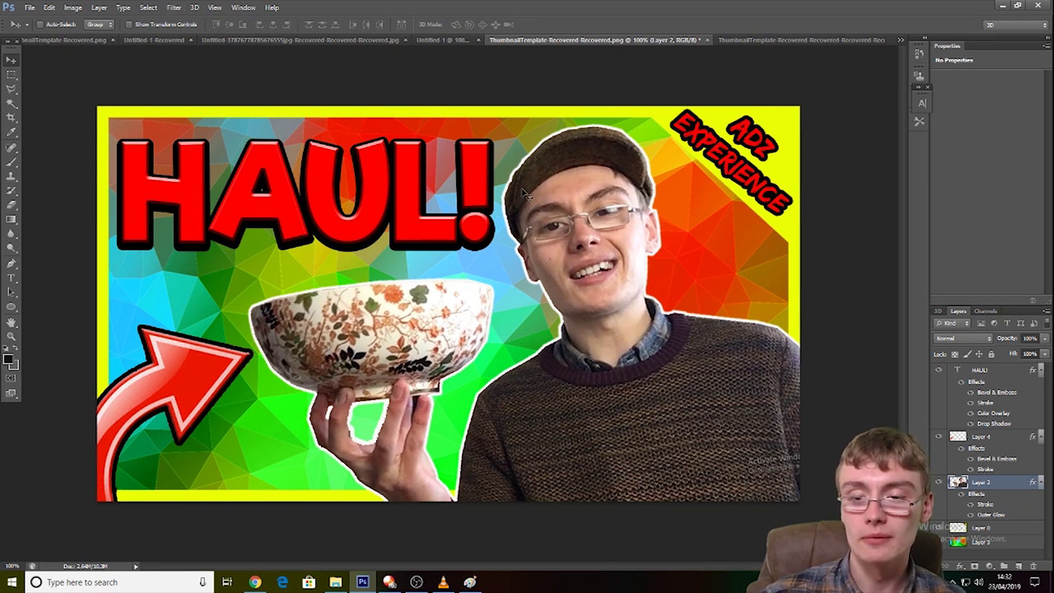
Step: Apply Unsharp Mask to Layer 2 at about 43% amount with a 2.7 px radius
{"action": "left_click", "coordinate": [173, 8]}
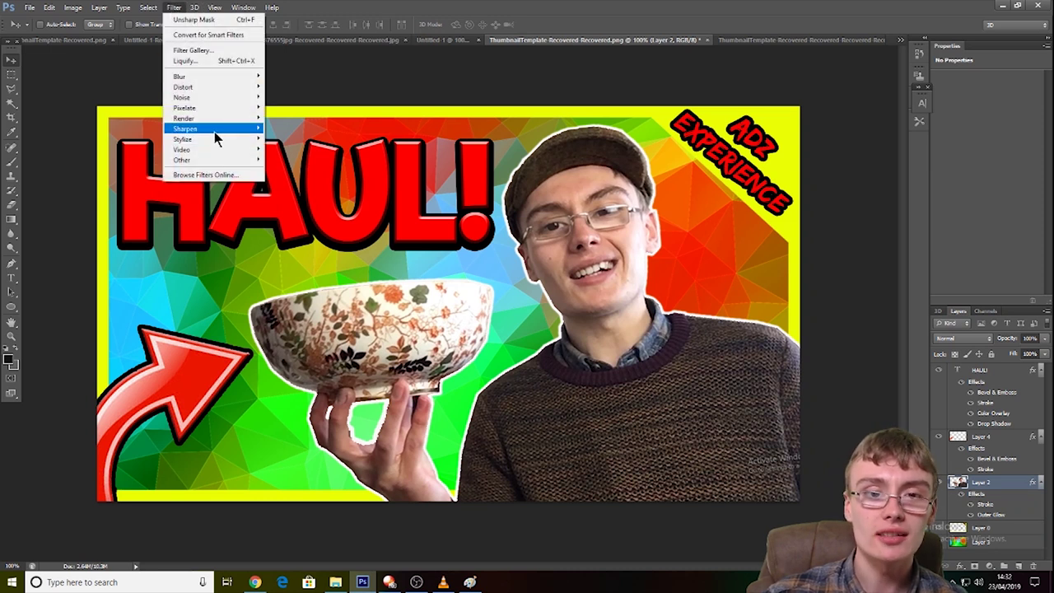
{"action": "mouse_move", "coordinate": [216, 130]}
{"action": "left_click", "coordinate": [306, 170]}
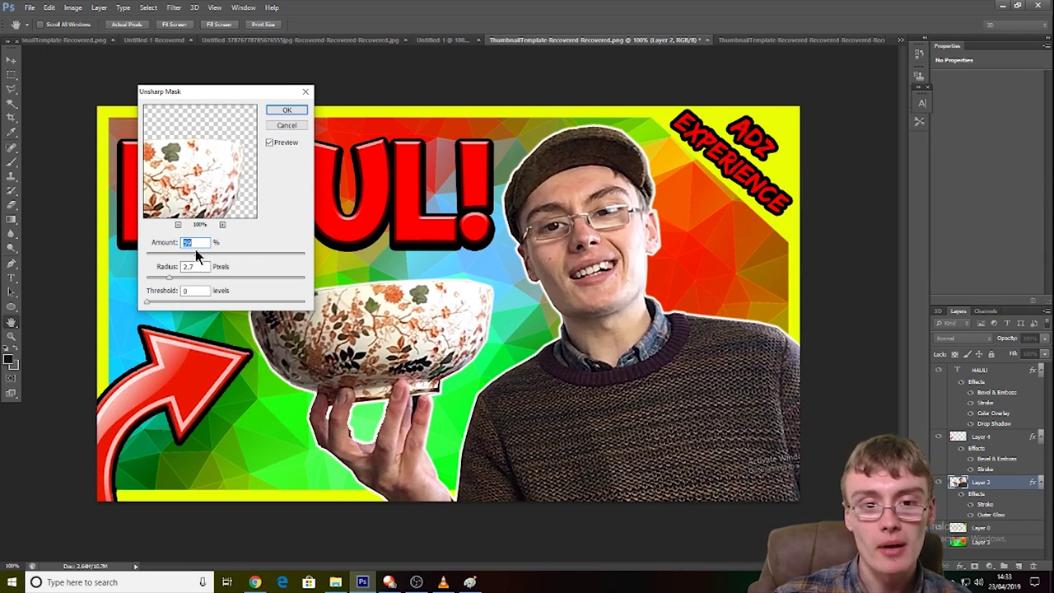
{"action": "left_click_drag", "start_coordinate": [195, 253], "coordinate": [182, 254]}
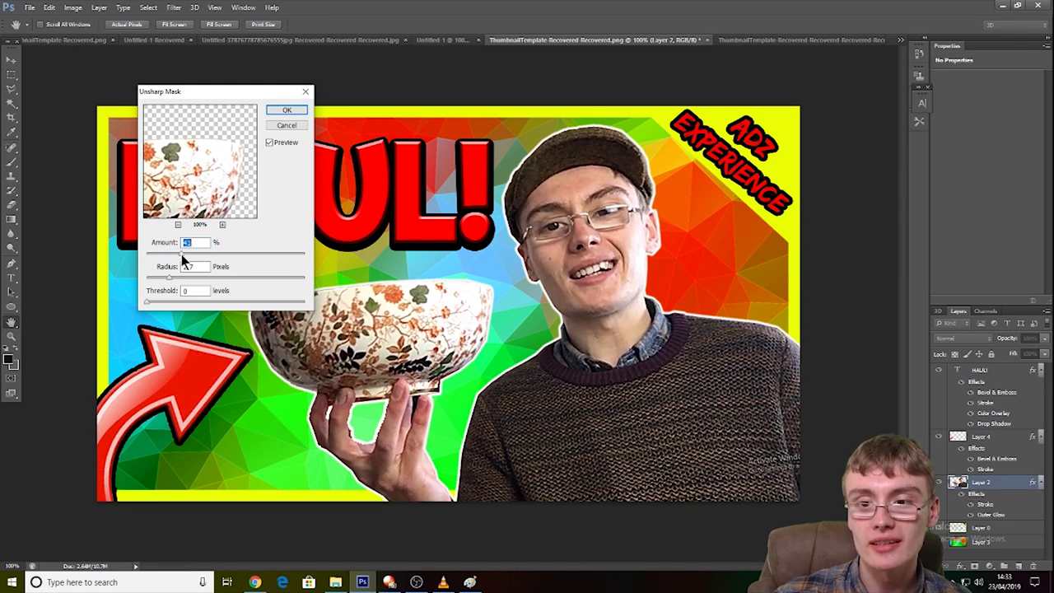
{"action": "left_click", "coordinate": [286, 109]}
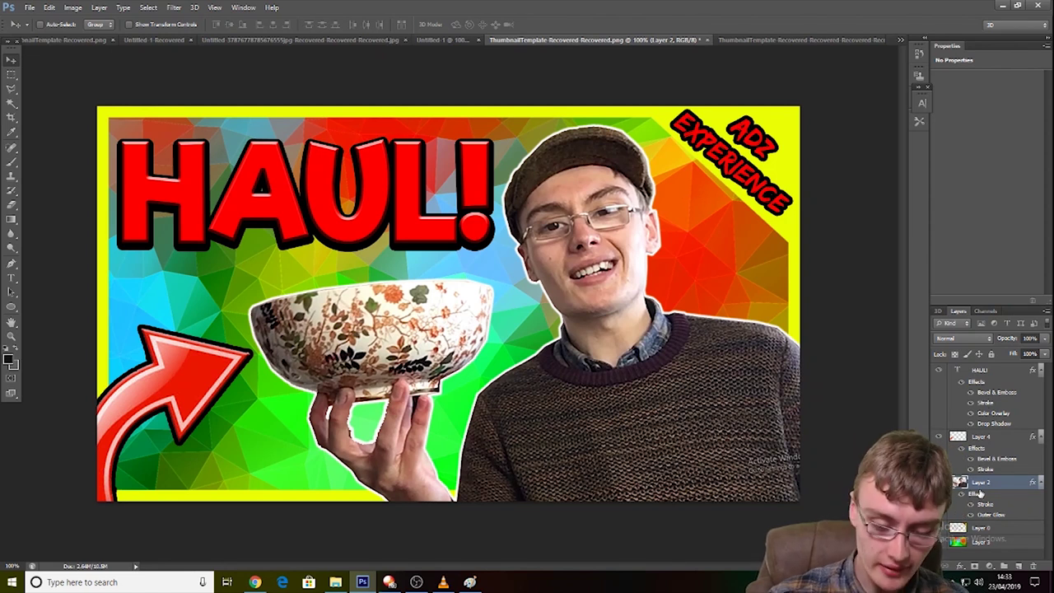
Step: Boost the saturation of the cut-out person-and-bowl layer with Hue/Saturation
{"action": "key", "text": "ctrl+u"}
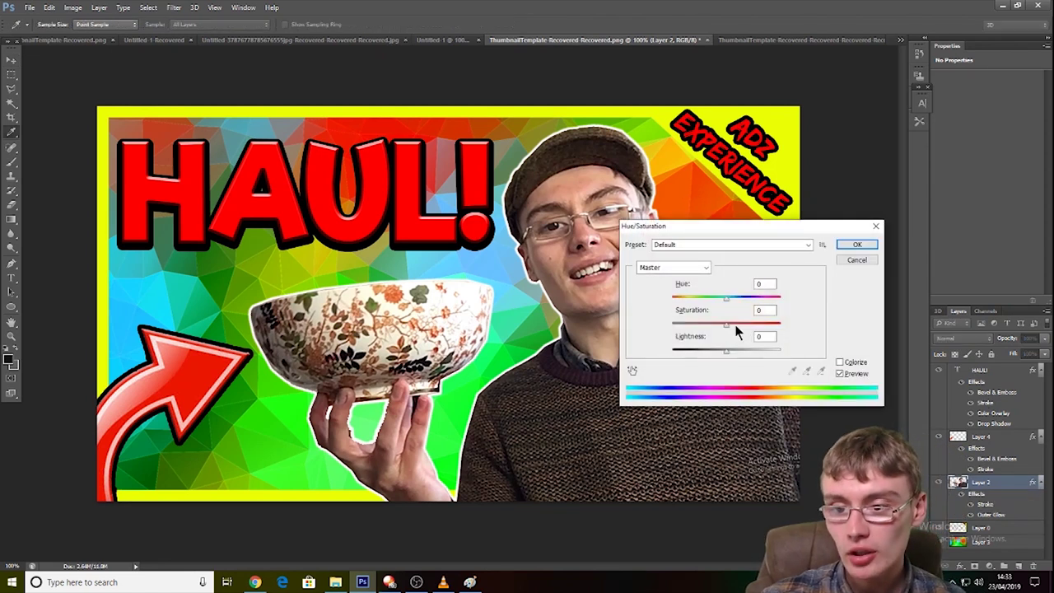
{"action": "left_click_drag", "start_coordinate": [733, 230], "coordinate": [781, 241]}
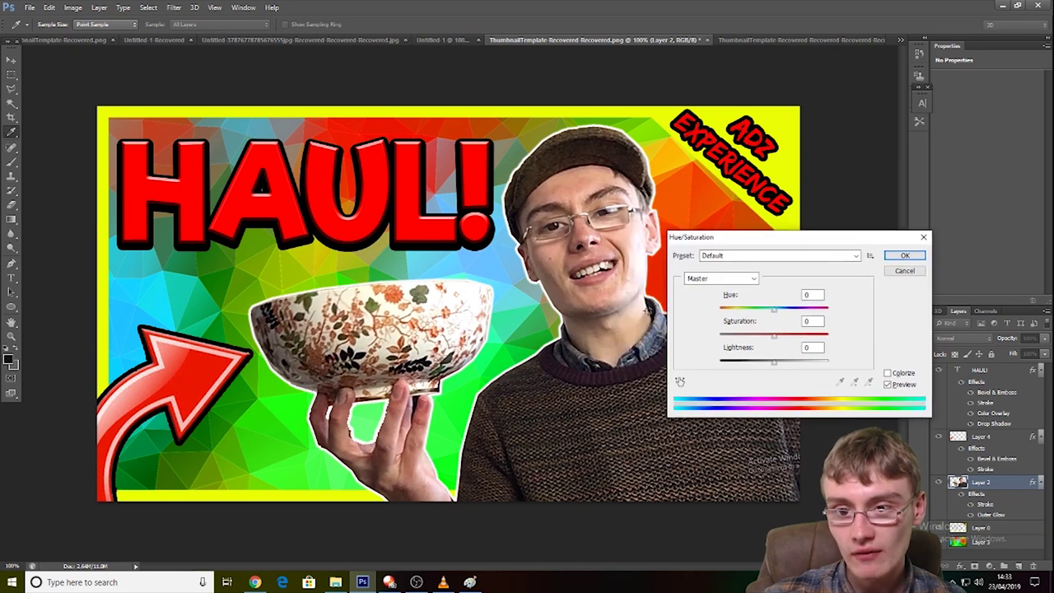
{"action": "left_click_drag", "start_coordinate": [777, 334], "coordinate": [795, 343]}
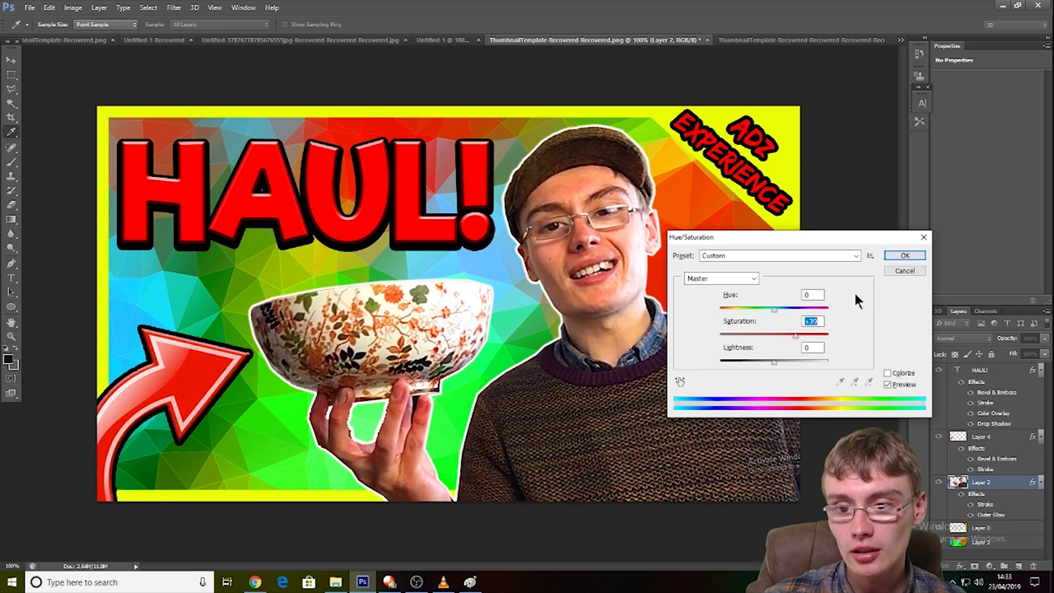
{"action": "left_click", "coordinate": [904, 255]}
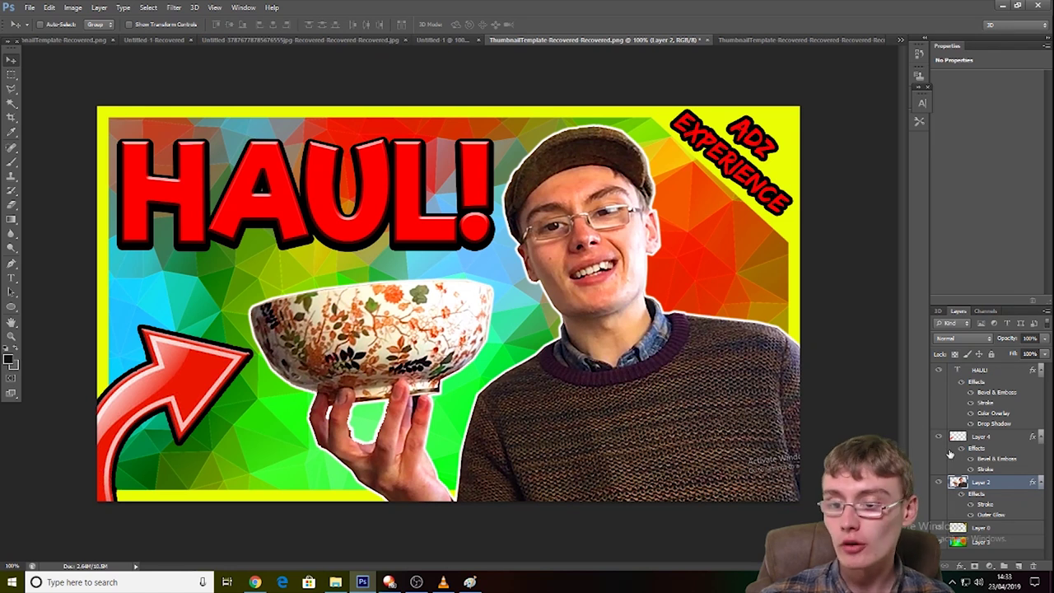
Step: Shift the person layer and the HAUL! title slightly to the right
{"action": "left_click_drag", "start_coordinate": [662, 391], "coordinate": [684, 390]}
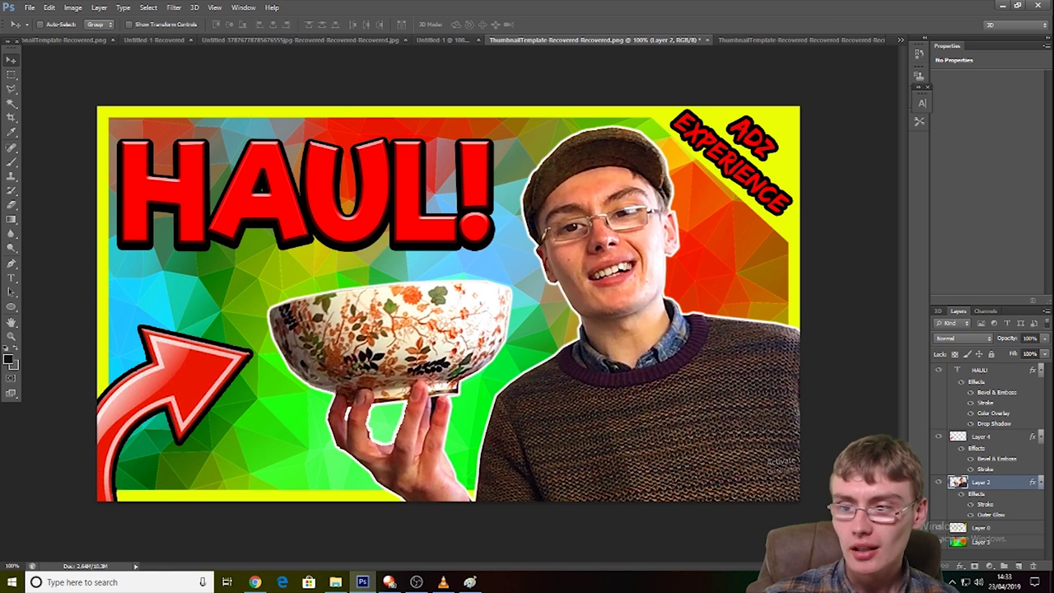
{"action": "left_click", "coordinate": [247, 198], "text": "ctrl"}
{"action": "left_click_drag", "start_coordinate": [258, 194], "coordinate": [268, 196]}
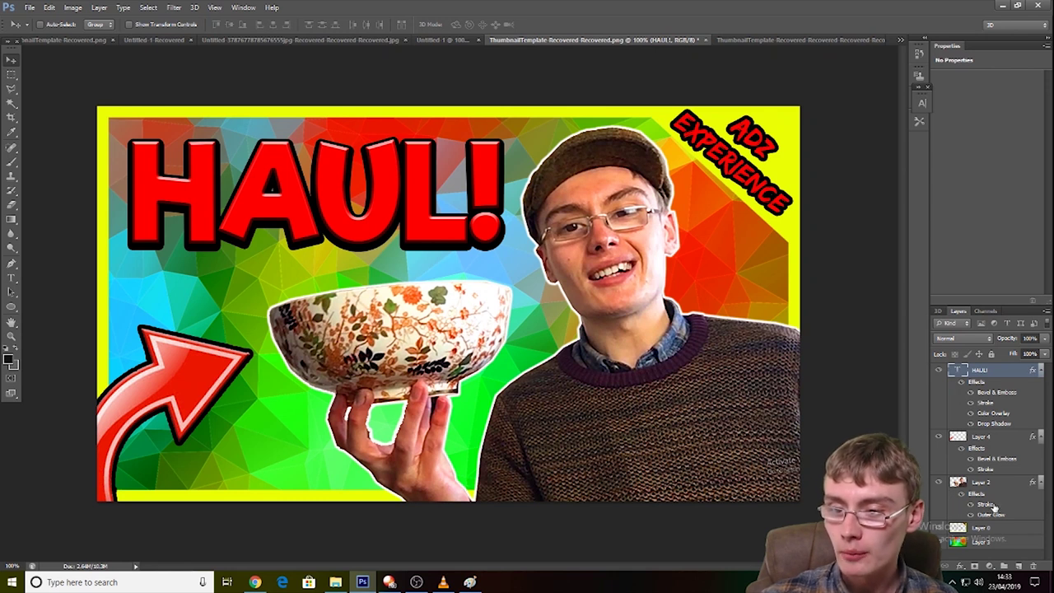
Step: Enlarge the red arrow to about 106% and move it slightly right and down
{"action": "left_click", "coordinate": [980, 436]}
{"action": "key", "text": "ctrl+t"}
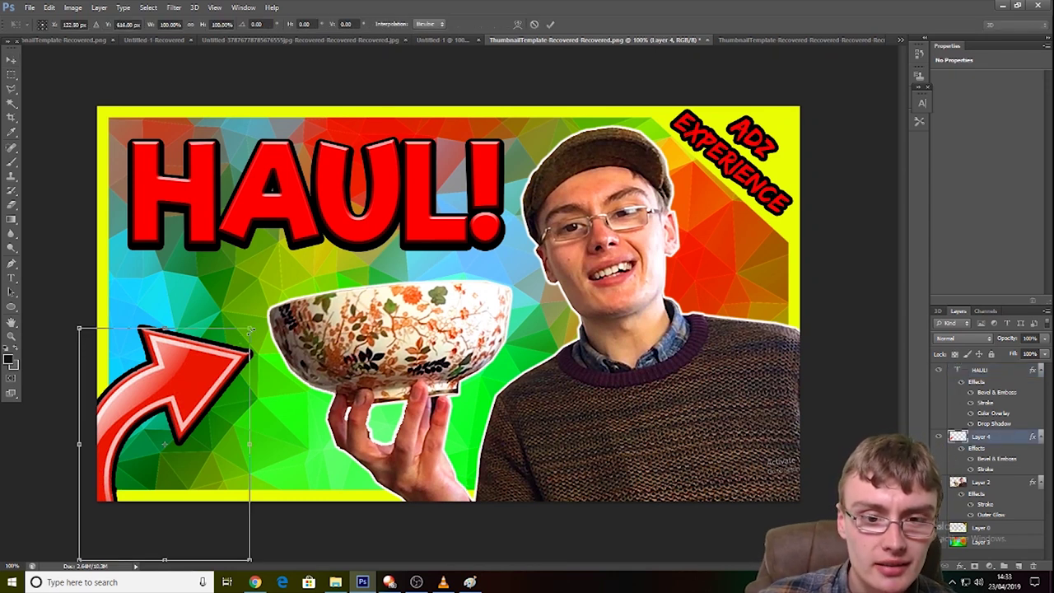
{"action": "left_click_drag", "start_coordinate": [252, 330], "coordinate": [260, 316]}
{"action": "left_click_drag", "start_coordinate": [202, 395], "coordinate": [207, 403]}
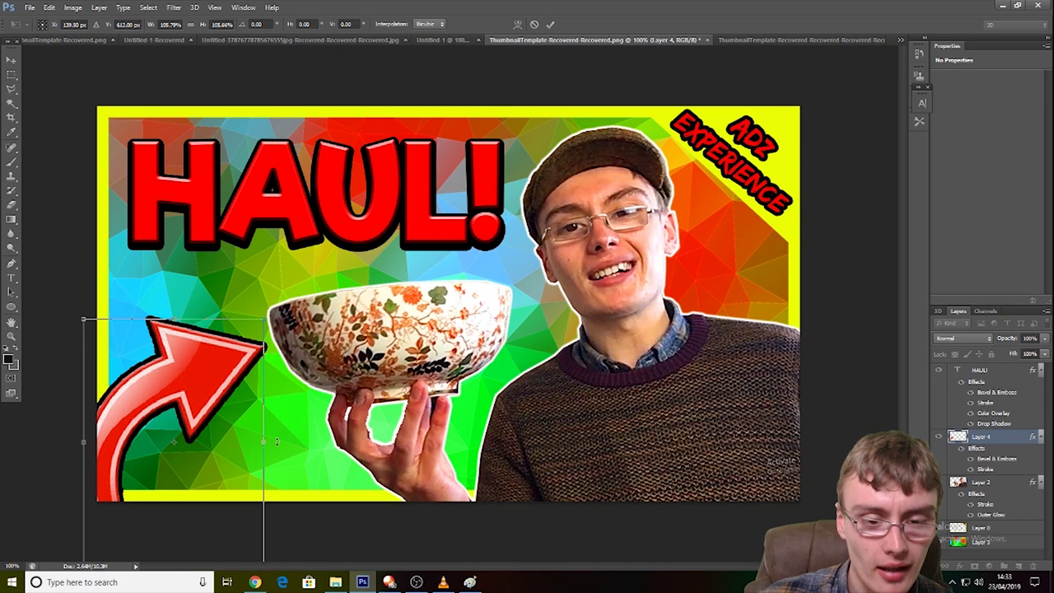
{"action": "key", "text": "Return"}
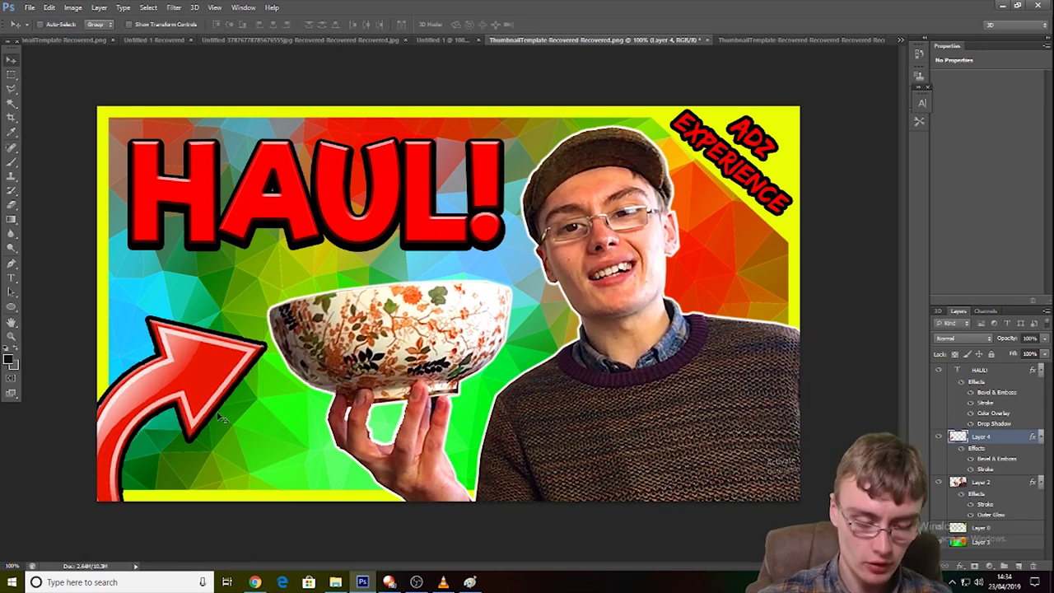
Step: Rotate the red arrow about 2° clockwise and lower it slightly
{"action": "key", "text": "ctrl+t"}
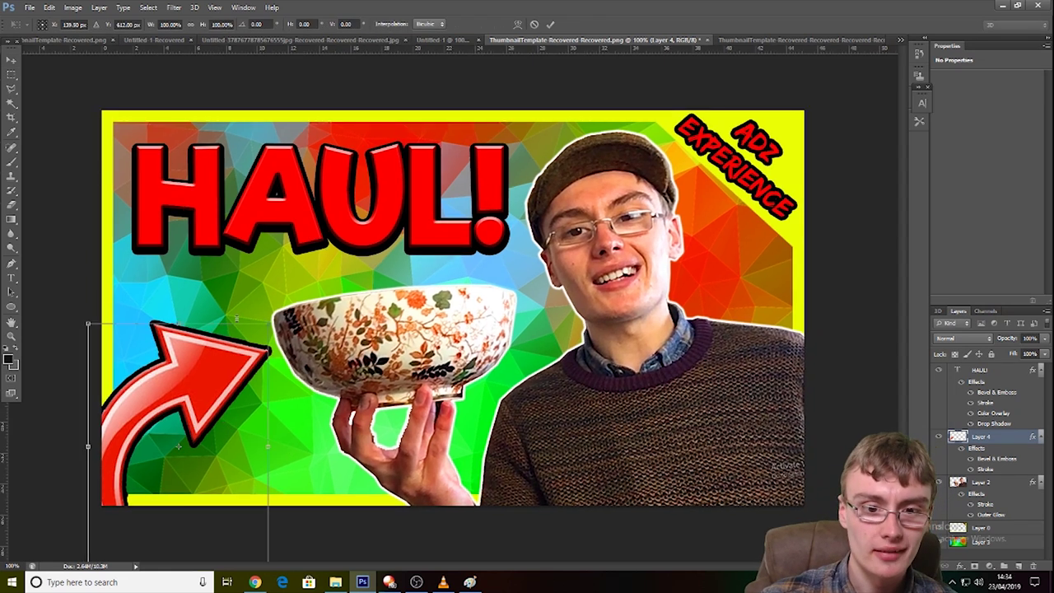
{"action": "left_click_drag", "start_coordinate": [241, 293], "coordinate": [243, 295]}
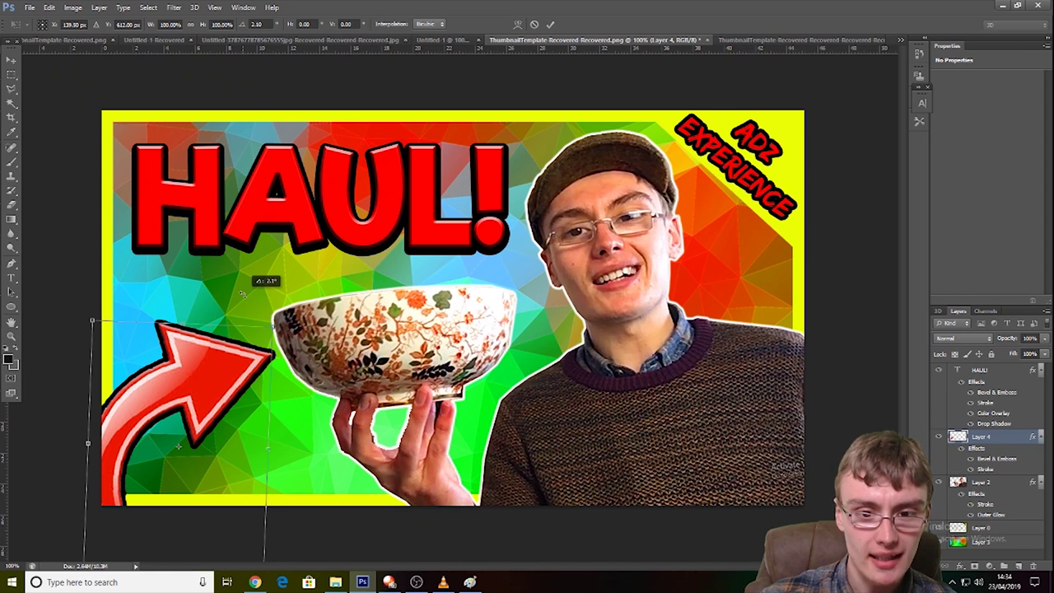
{"action": "left_click_drag", "start_coordinate": [226, 387], "coordinate": [227, 390]}
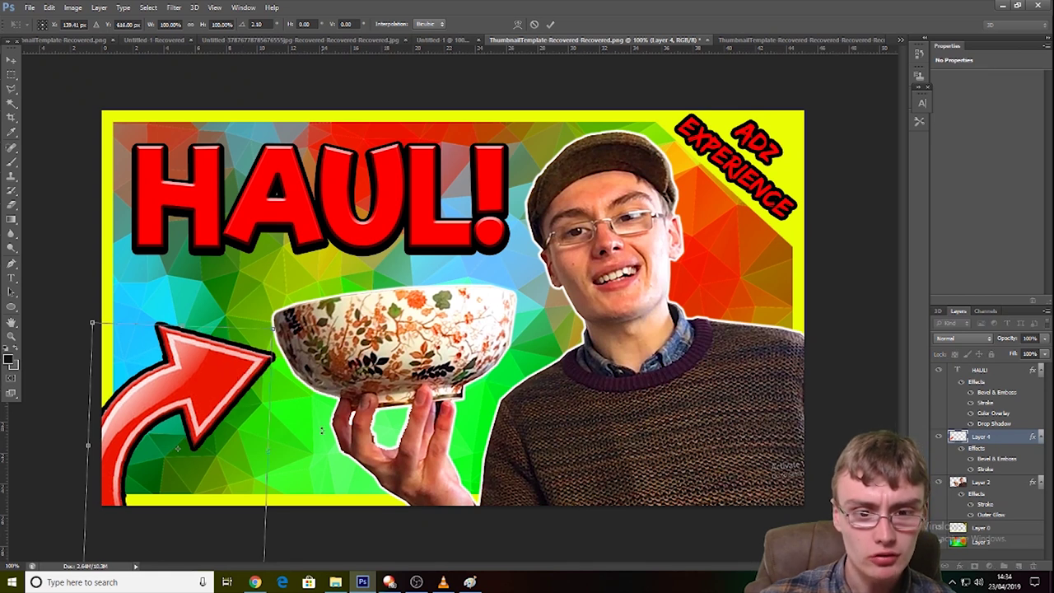
{"action": "key", "text": "Return"}
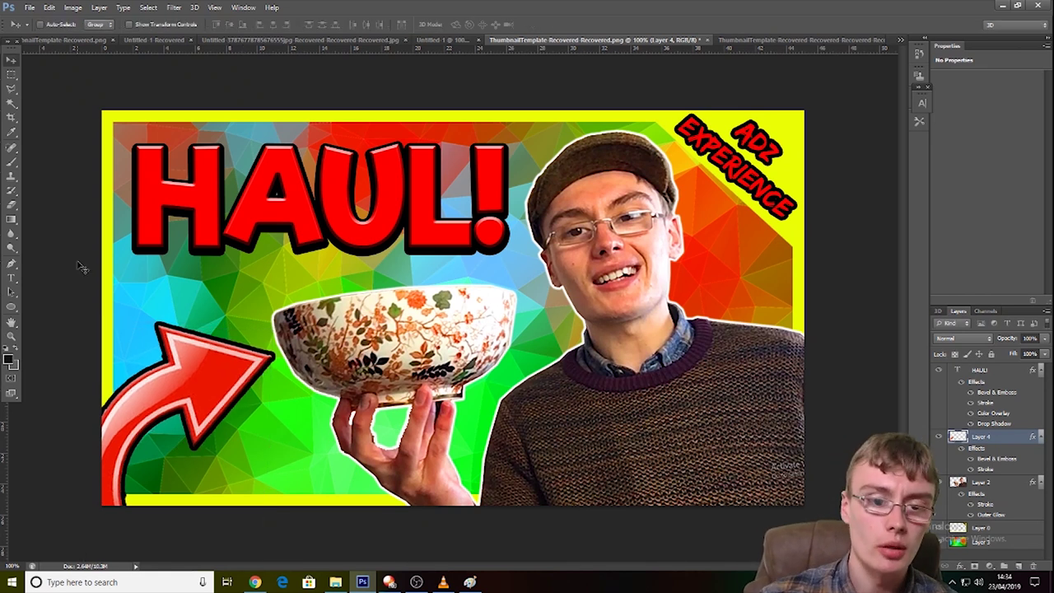
{"action": "right_click", "coordinate": [12, 204]}
{"action": "left_click", "coordinate": [57, 206]}
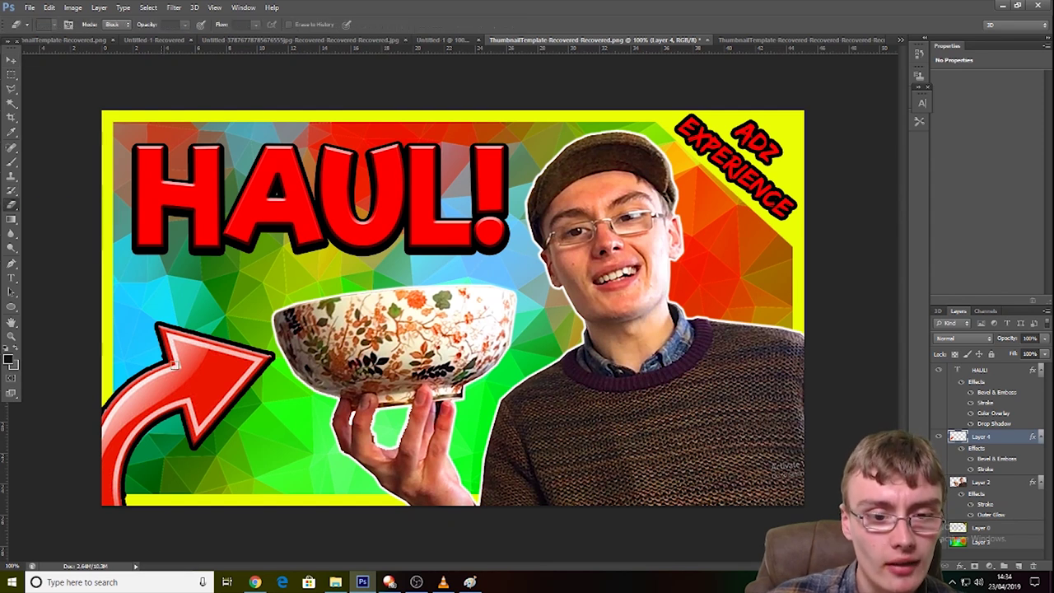
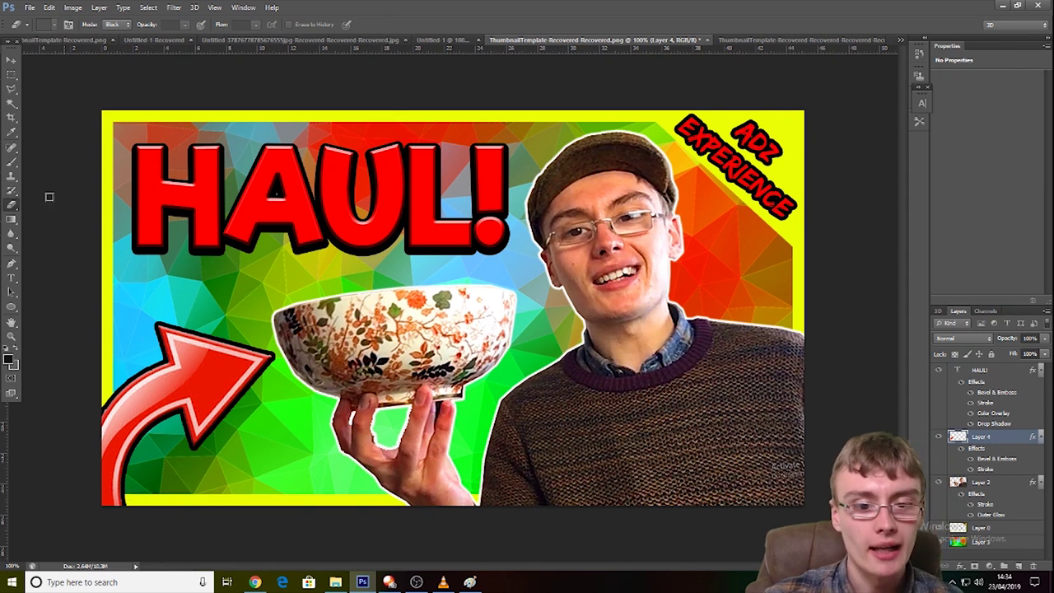
Step: Draw a rectangular selection over the canvas and dismiss the no-pixels-selected warning
{"action": "left_click", "coordinate": [12, 74]}
{"action": "left_click_drag", "start_coordinate": [35, 82], "coordinate": [134, 165]}
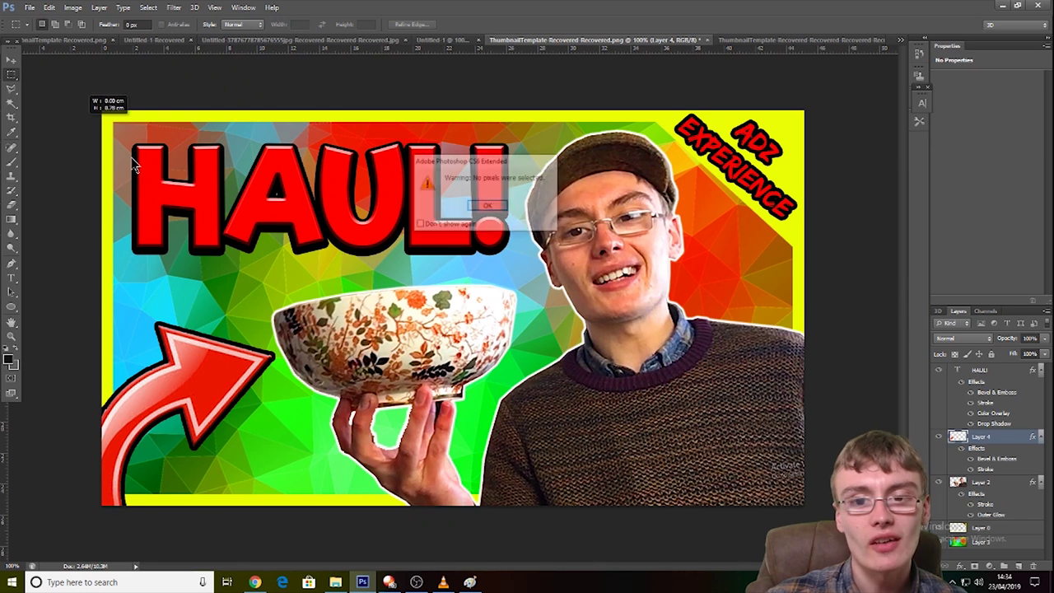
{"action": "key", "text": "Return"}
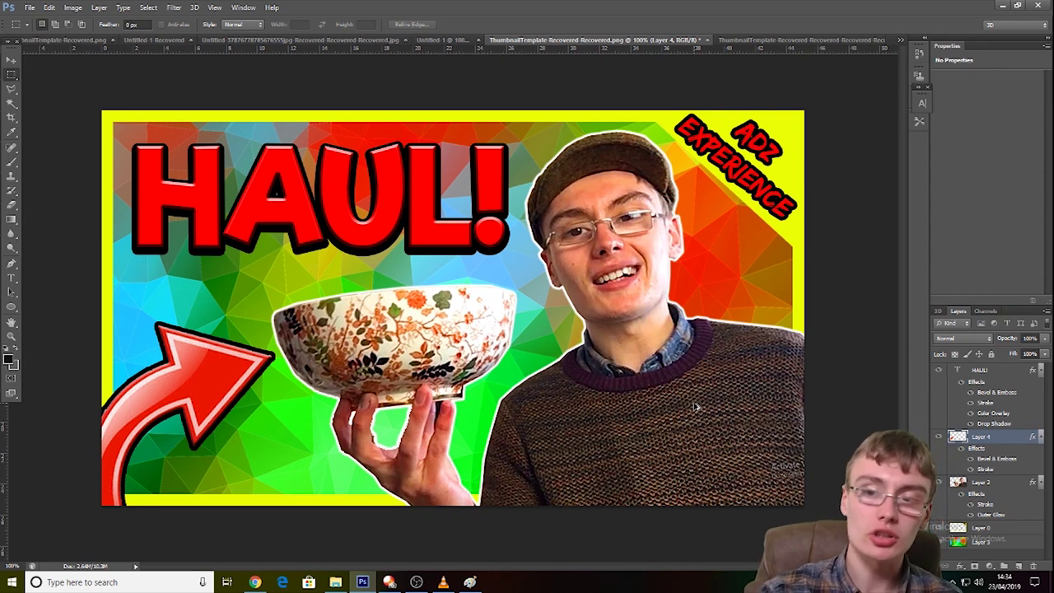
Step: Stamp all visible layers into Layer 5 and move it above the HAUL! layer
{"action": "key", "text": "ctrl+alt+shift+e"}
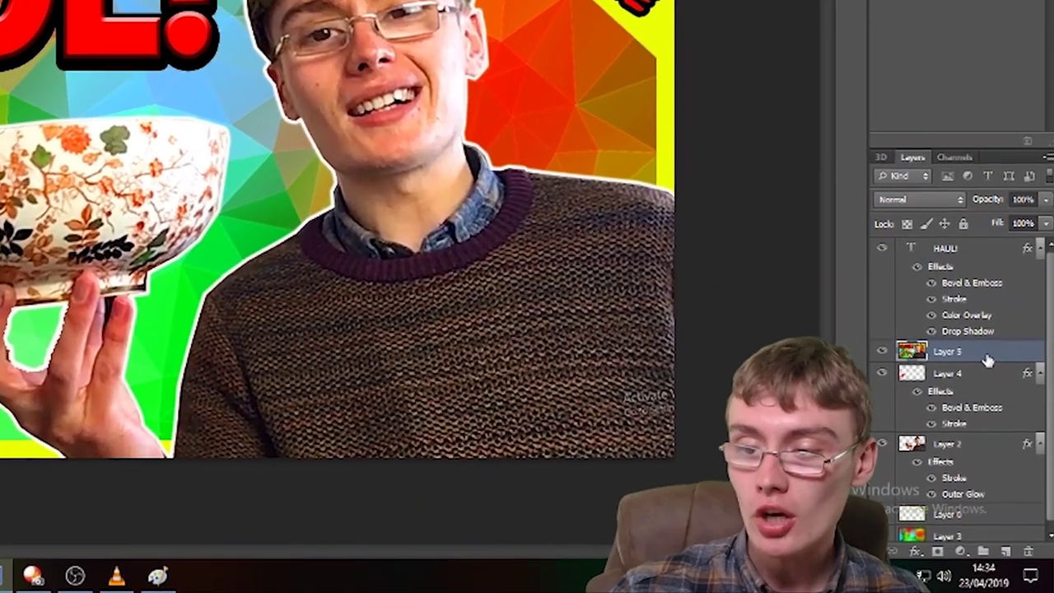
{"action": "left_click_drag", "start_coordinate": [987, 360], "coordinate": [980, 250]}
{"action": "left_click_drag", "start_coordinate": [1001, 372], "coordinate": [1002, 376]}
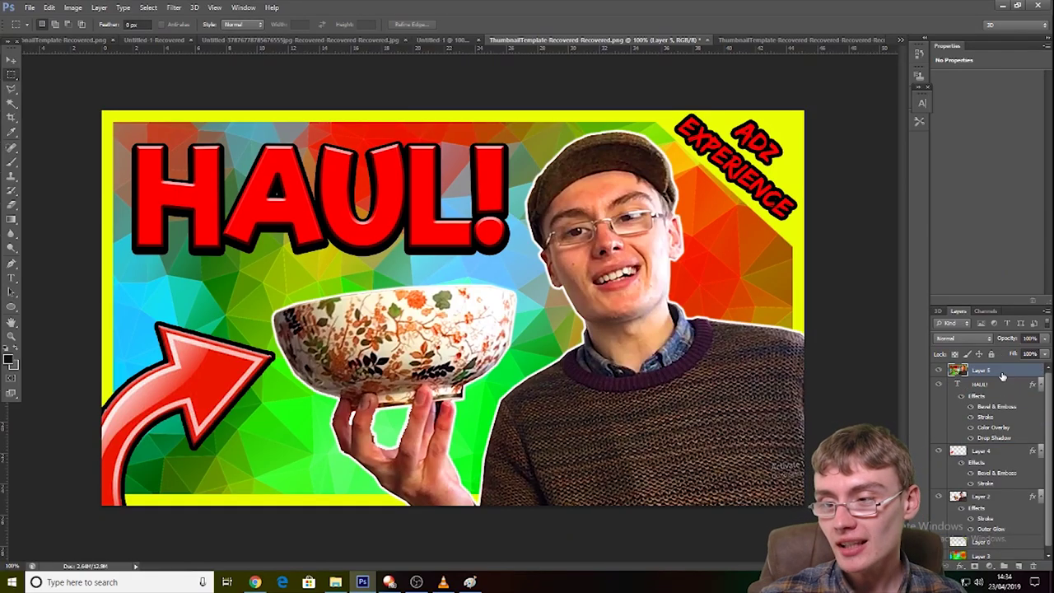
Step: Try a lightness change on Layer 5, cancel it, and delete Layer 5
{"action": "key", "text": "ctrl+u"}
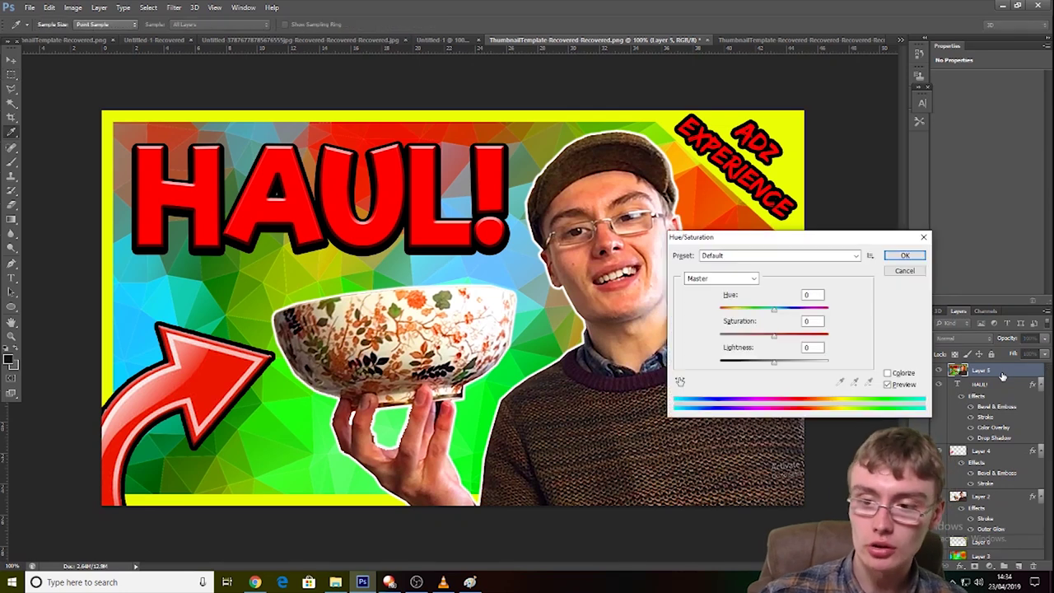
{"action": "left_click", "coordinate": [774, 363]}
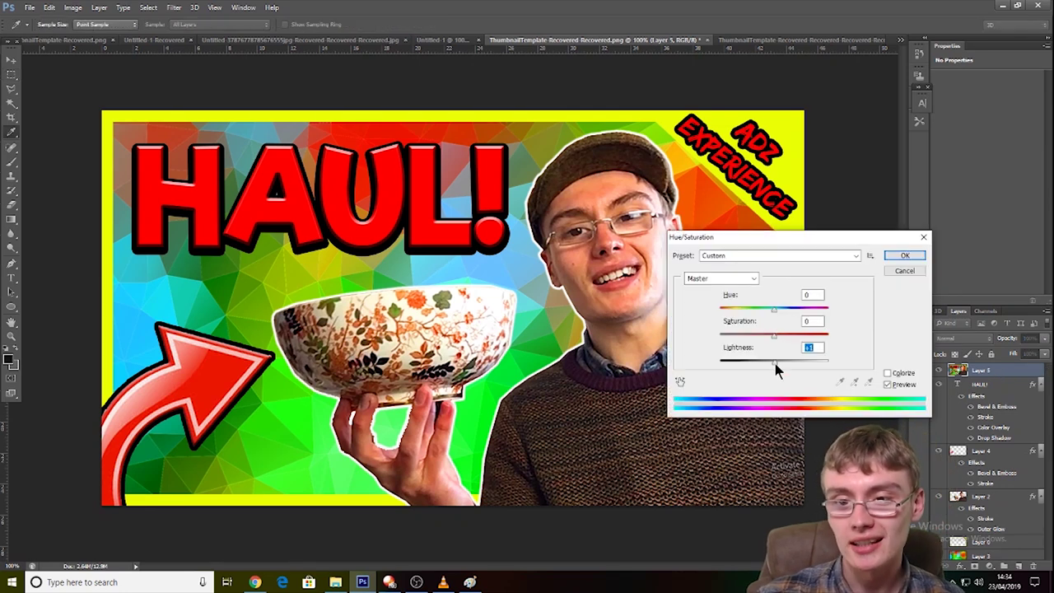
{"action": "left_click_drag", "start_coordinate": [774, 362], "coordinate": [756, 364]}
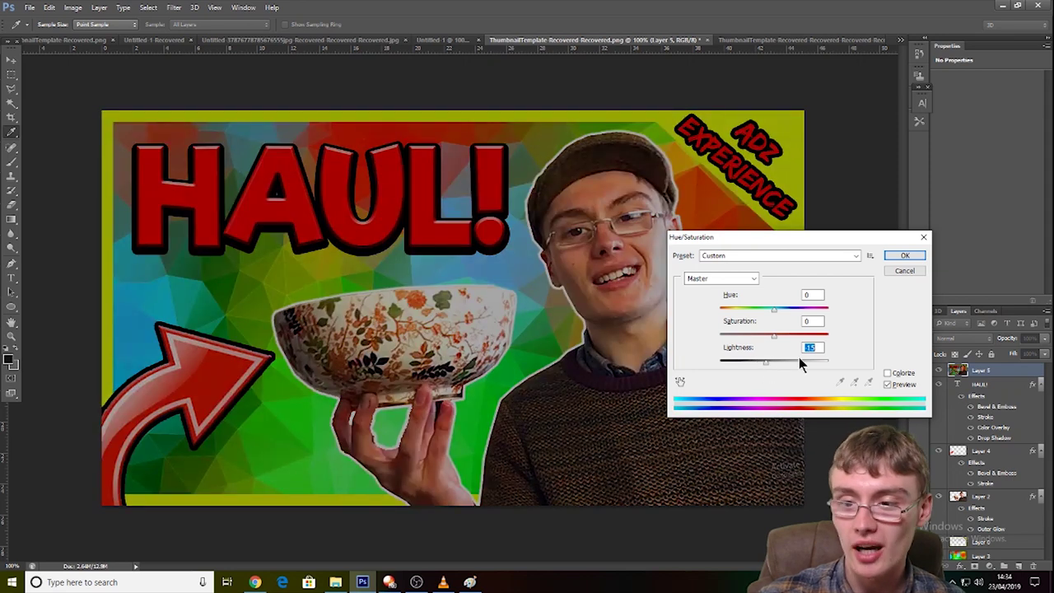
{"action": "key", "text": "shift+Up"}
{"action": "left_click", "coordinate": [905, 272]}
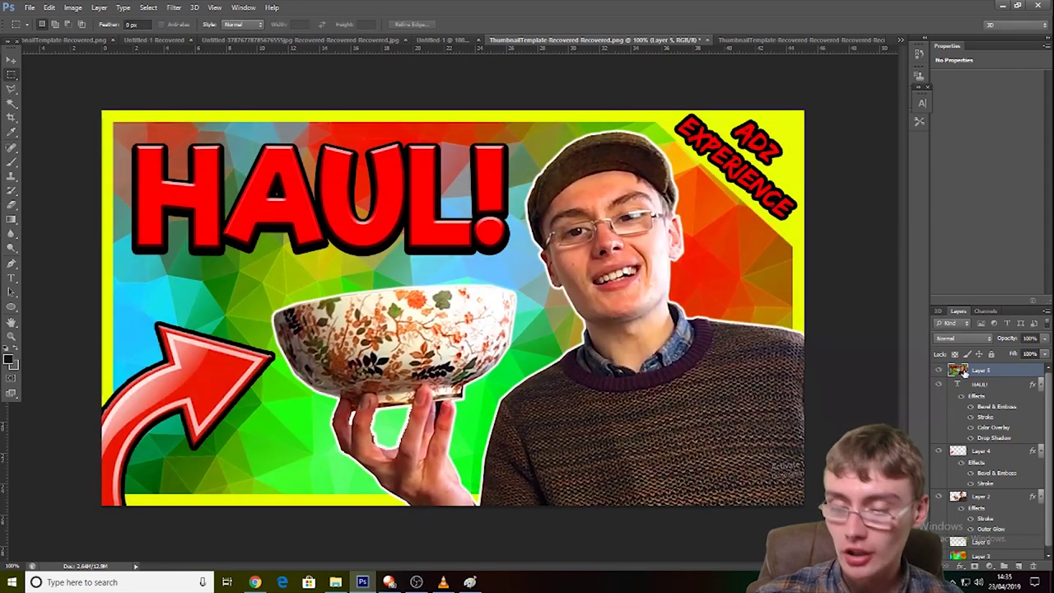
{"action": "key", "text": "Delete"}
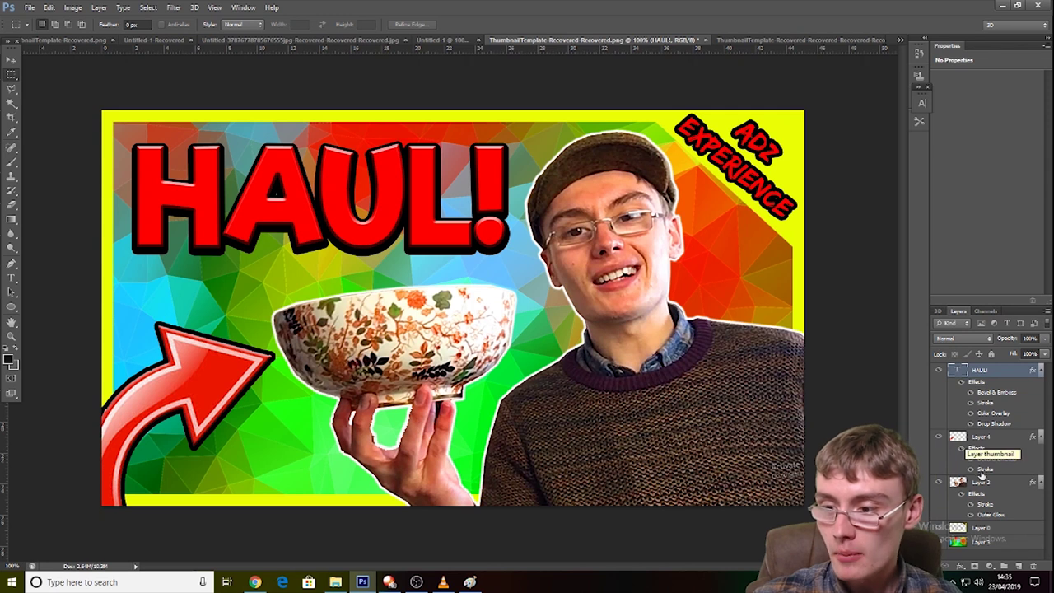
Step: Set Layer 3's Hue/Saturation lightness to about -21 and apply it
{"action": "left_click", "coordinate": [980, 543]}
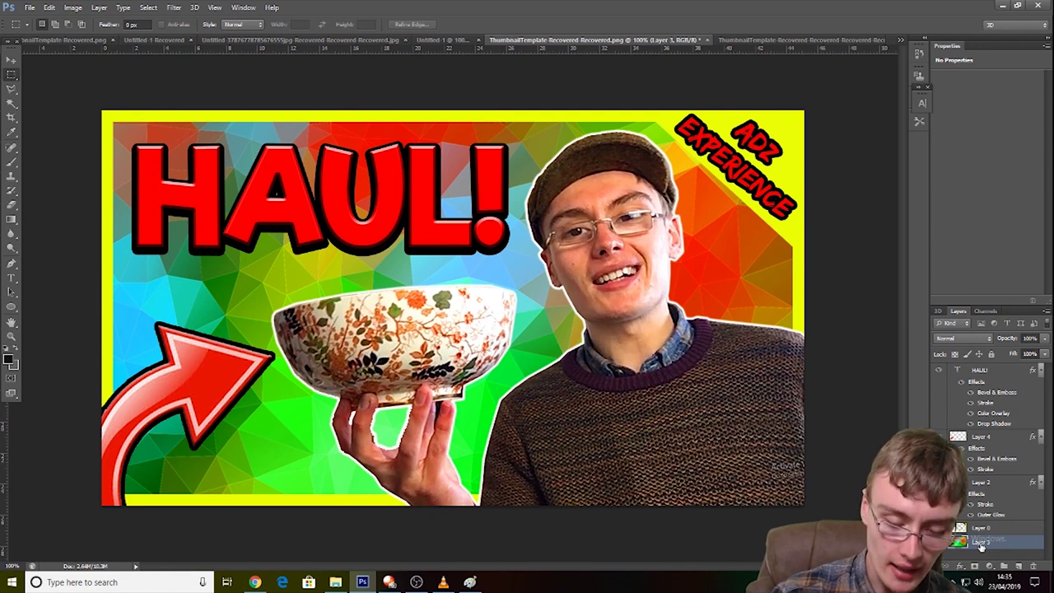
{"action": "key", "text": "ctrl+u"}
{"action": "left_click", "coordinate": [758, 362]}
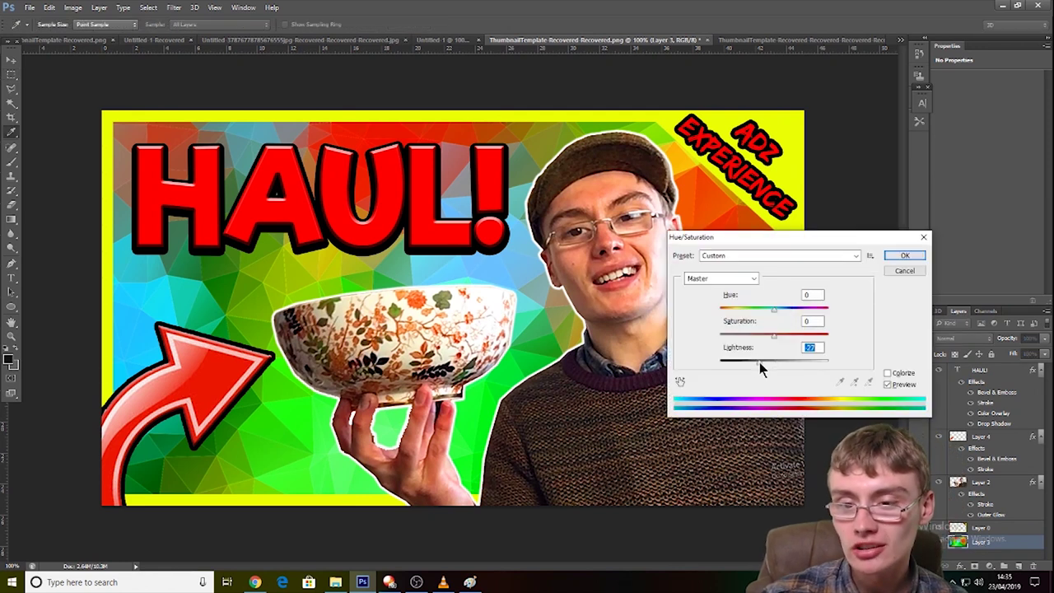
{"action": "left_click_drag", "start_coordinate": [759, 362], "coordinate": [766, 362]}
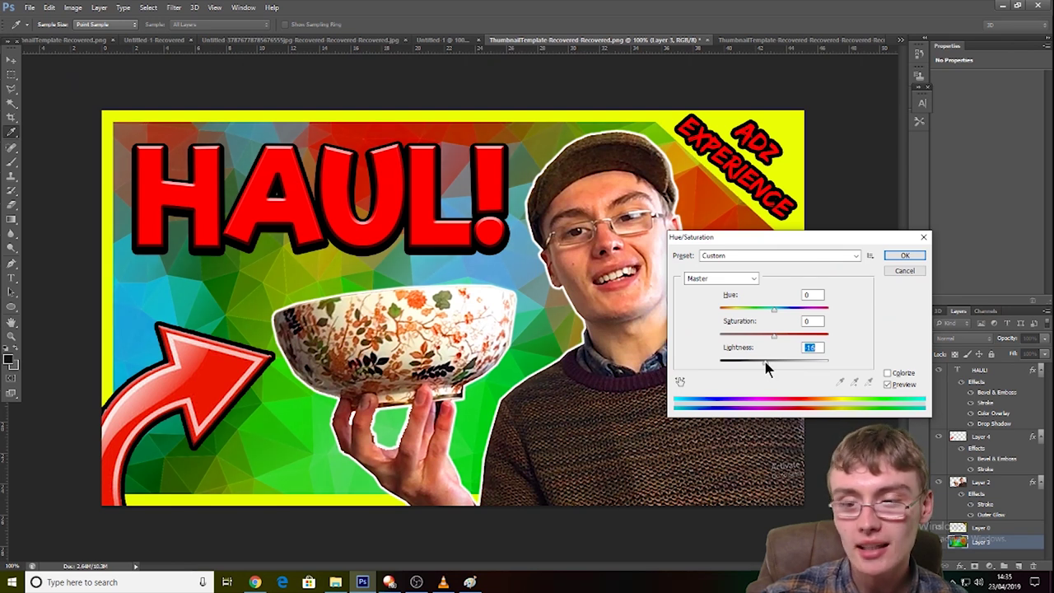
{"action": "left_click", "coordinate": [904, 255]}
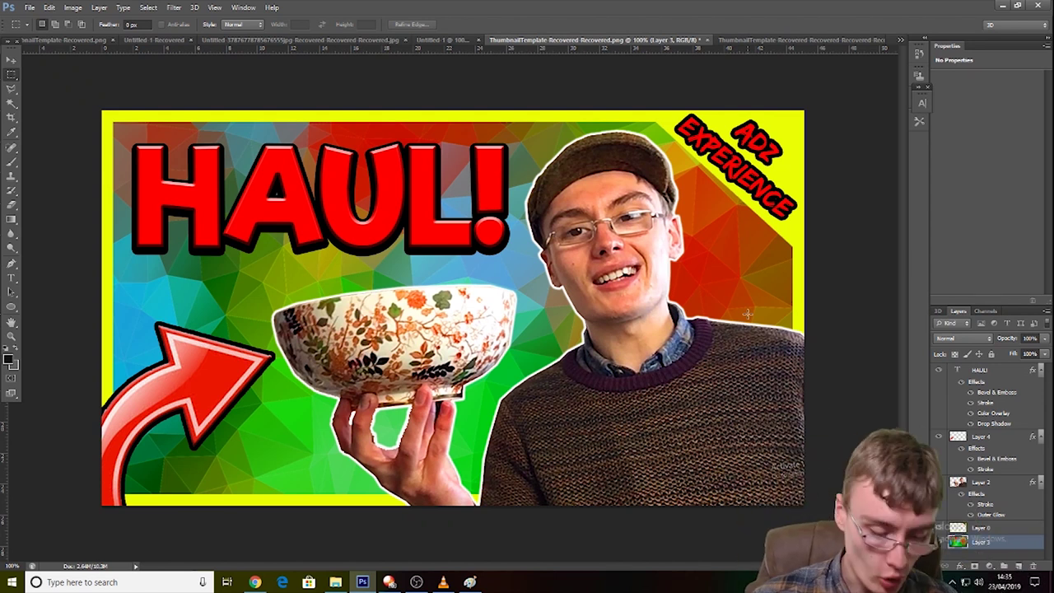
Step: Stamp a new merged Layer 5 at the top and raise its saturation to about +9
{"action": "key", "text": "ctrl+shift+alt+e"}
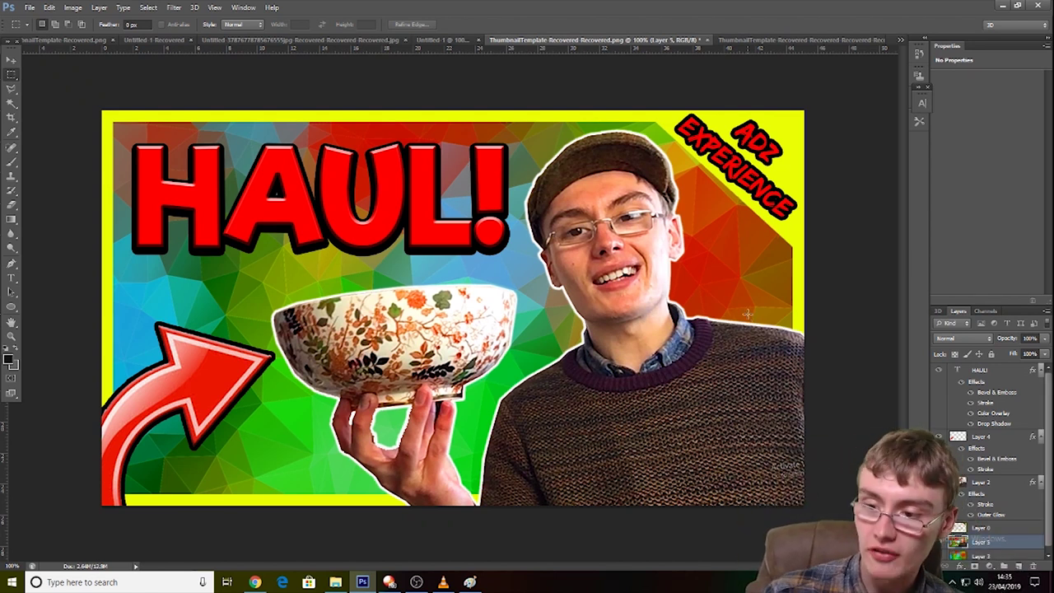
{"action": "left_click_drag", "start_coordinate": [984, 544], "coordinate": [996, 372]}
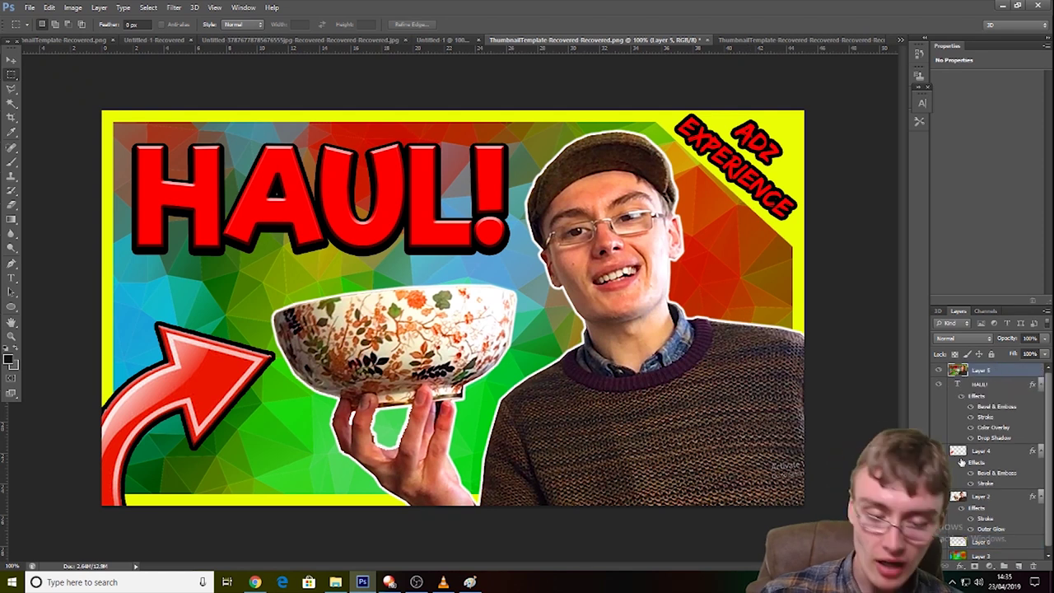
{"action": "key", "text": "ctrl+u"}
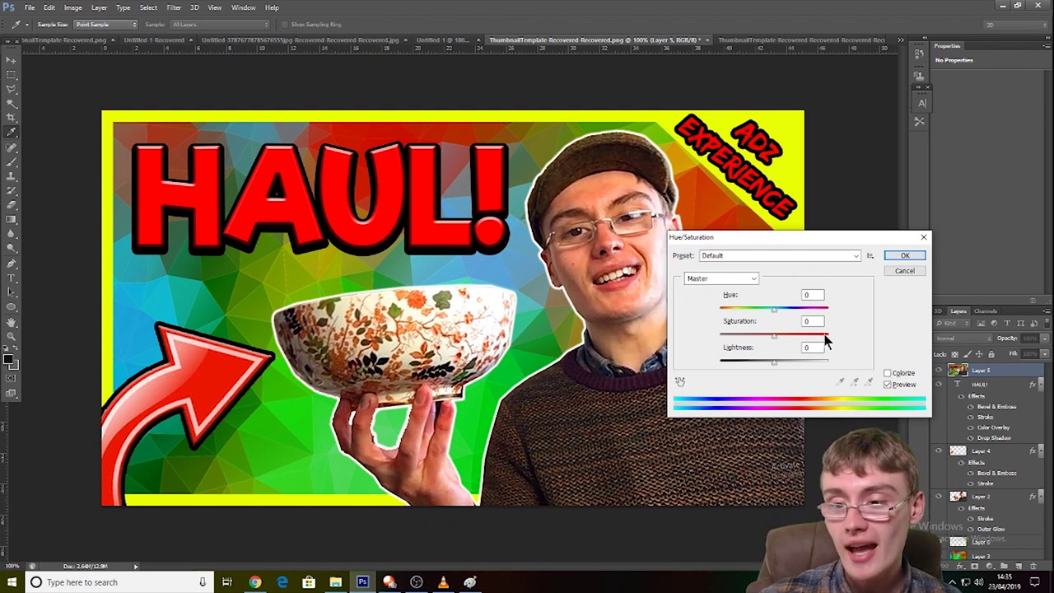
{"action": "left_click", "coordinate": [785, 336]}
{"action": "left_click_drag", "start_coordinate": [783, 335], "coordinate": [779, 334]}
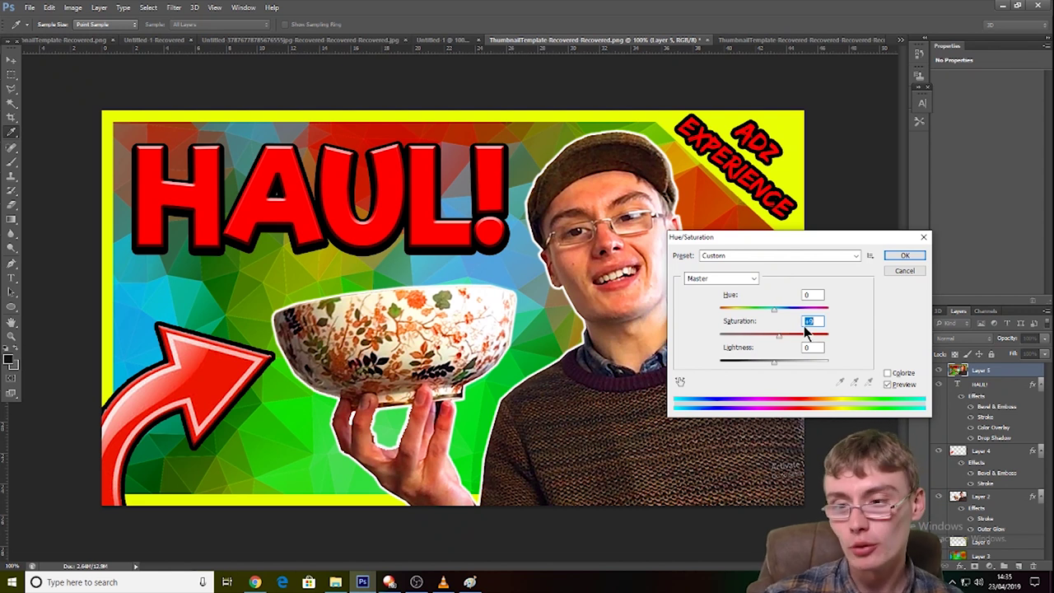
{"action": "left_click", "coordinate": [902, 256]}
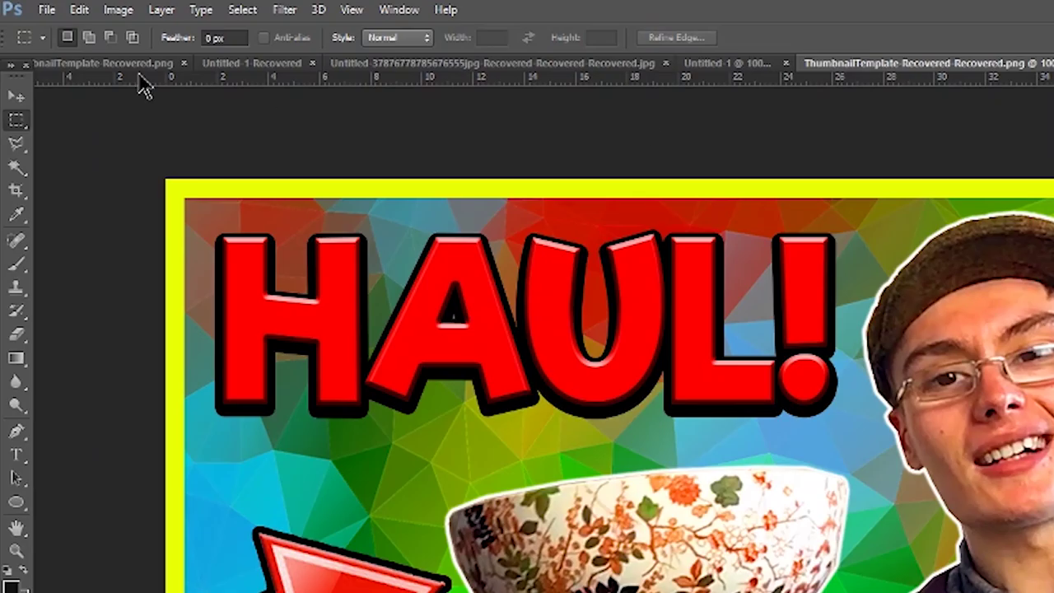
Step: Export via Save for Web as a JPEG, replacing the existing ceramicshaulone.jpg
{"action": "left_click", "coordinate": [29, 7]}
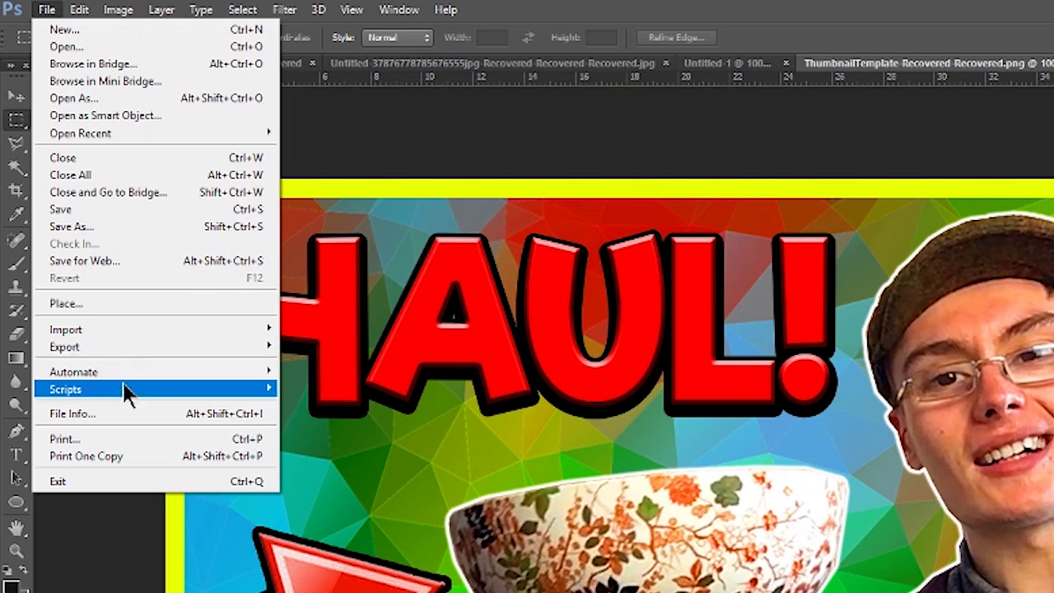
{"action": "left_click", "coordinate": [154, 260]}
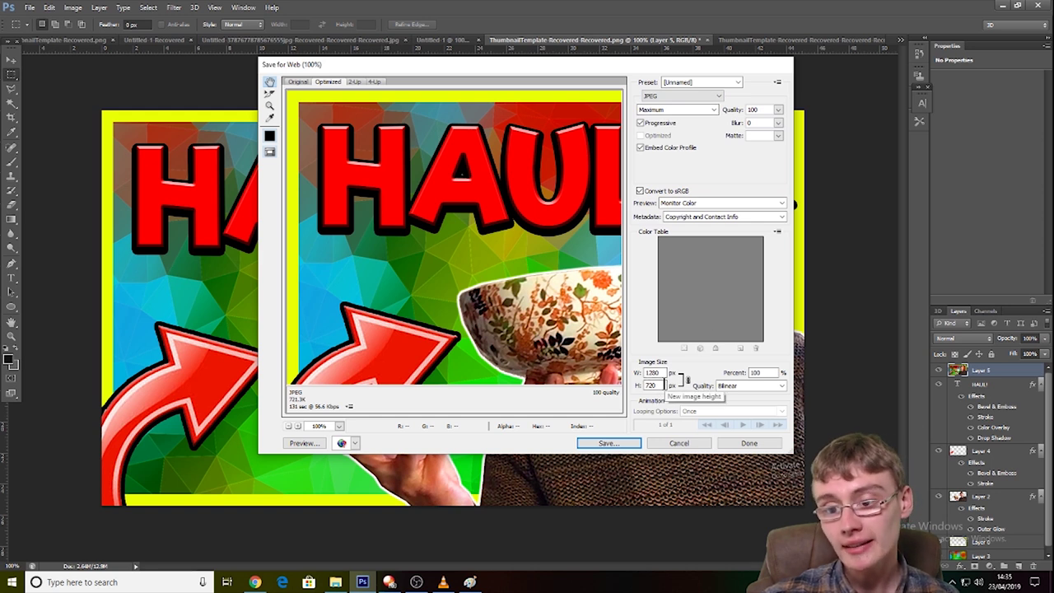
{"action": "left_click", "coordinate": [630, 443]}
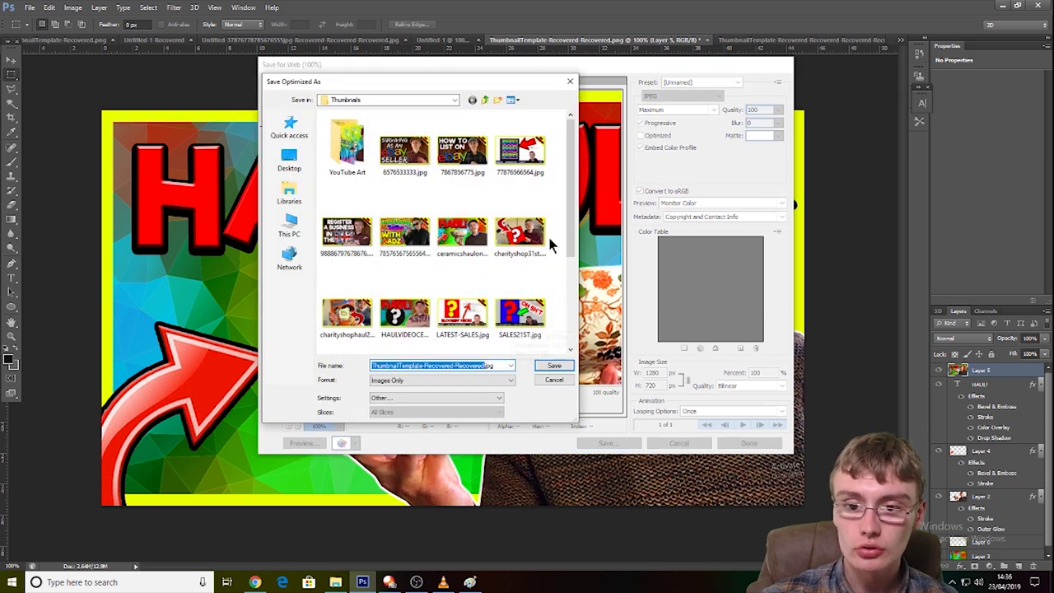
{"action": "left_click", "coordinate": [484, 236]}
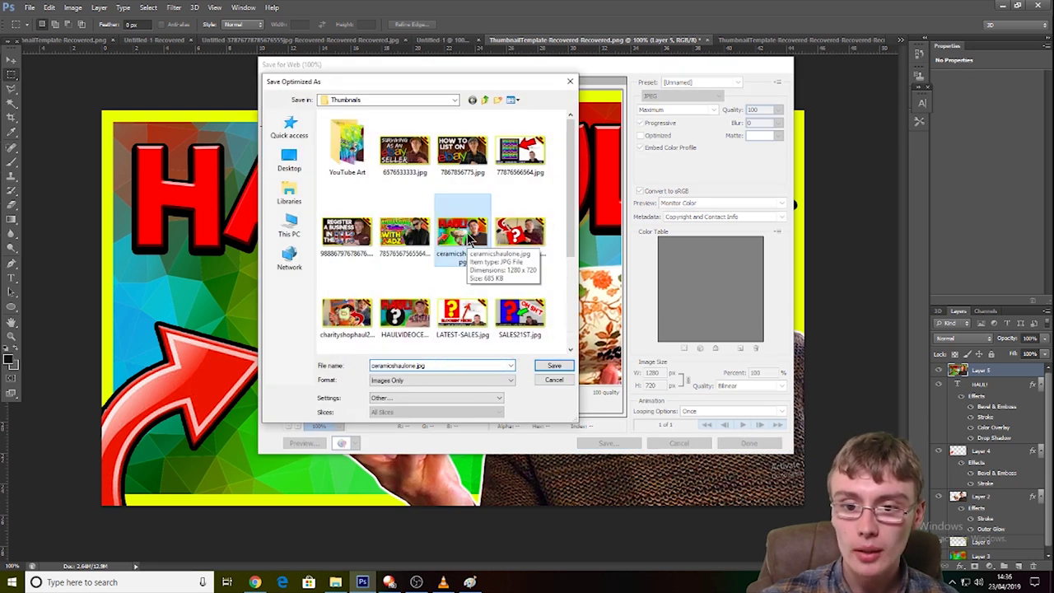
{"action": "left_click", "coordinate": [553, 367]}
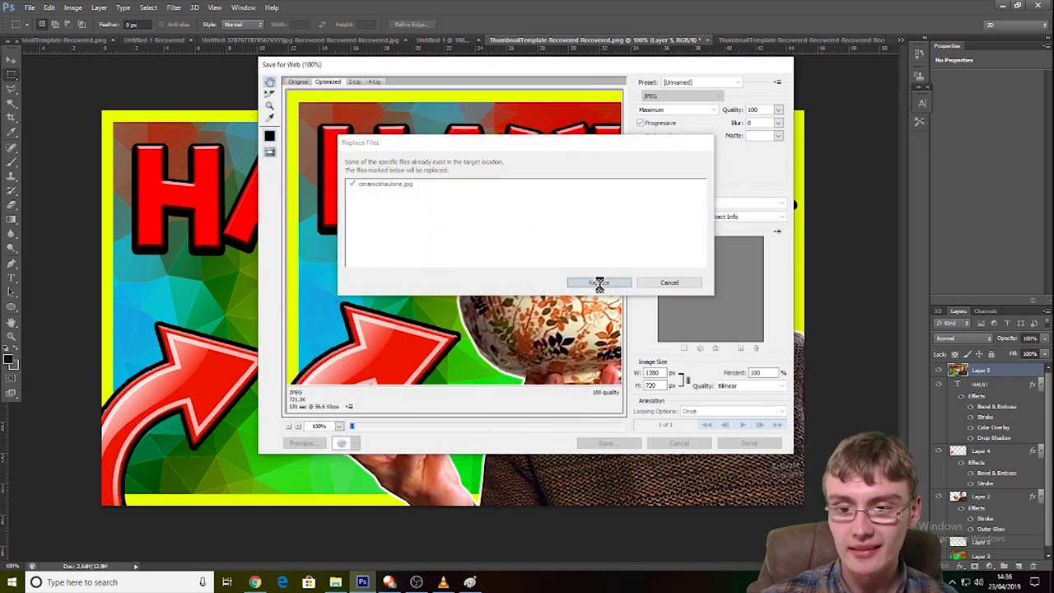
{"action": "left_click", "coordinate": [598, 280]}
Step: In File Explorer, go from Videos into Thumbnails and bring up ceramicshaulone.jpg's context menu
{"action": "left_click", "coordinate": [335, 582]}
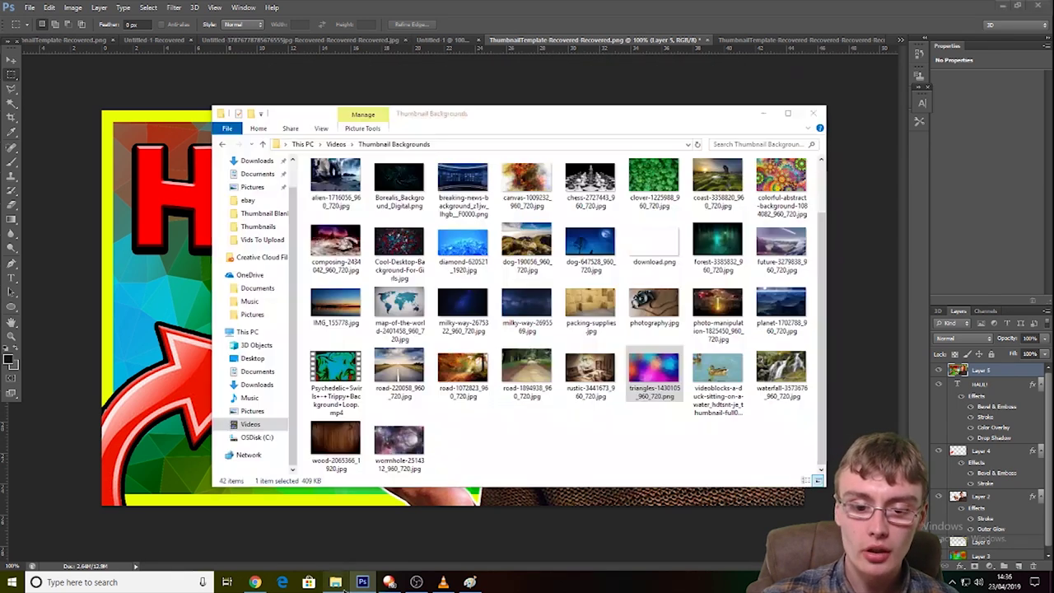
{"action": "left_click", "coordinate": [250, 424]}
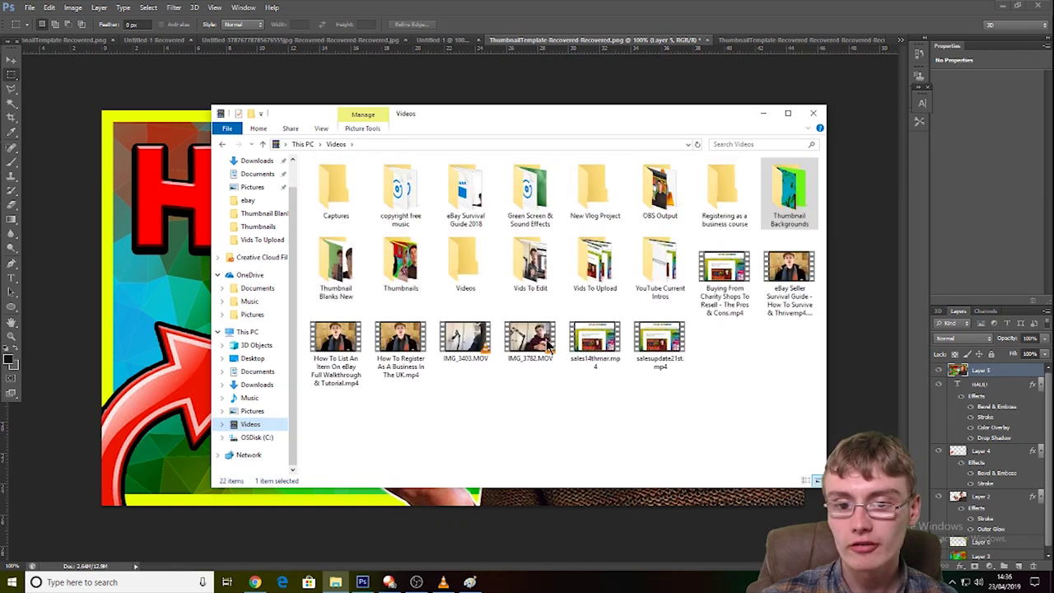
{"action": "double_click", "coordinate": [400, 272]}
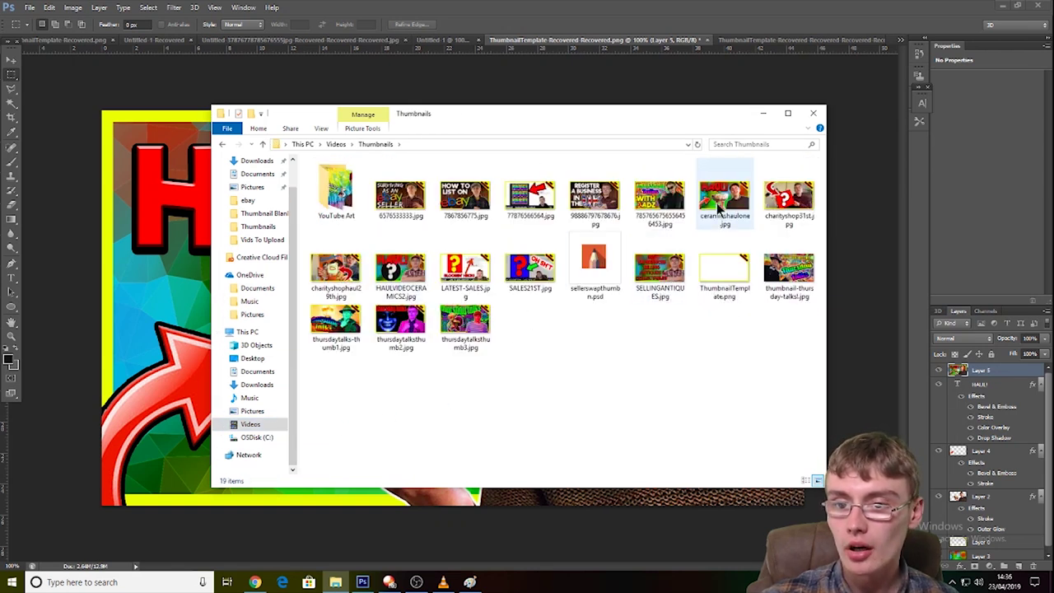
{"action": "right_click", "coordinate": [718, 209]}
Step: Review ceramicshaulone.jpg in Photos, then close Photos and minimise File Explorer
{"action": "left_click", "coordinate": [731, 212]}
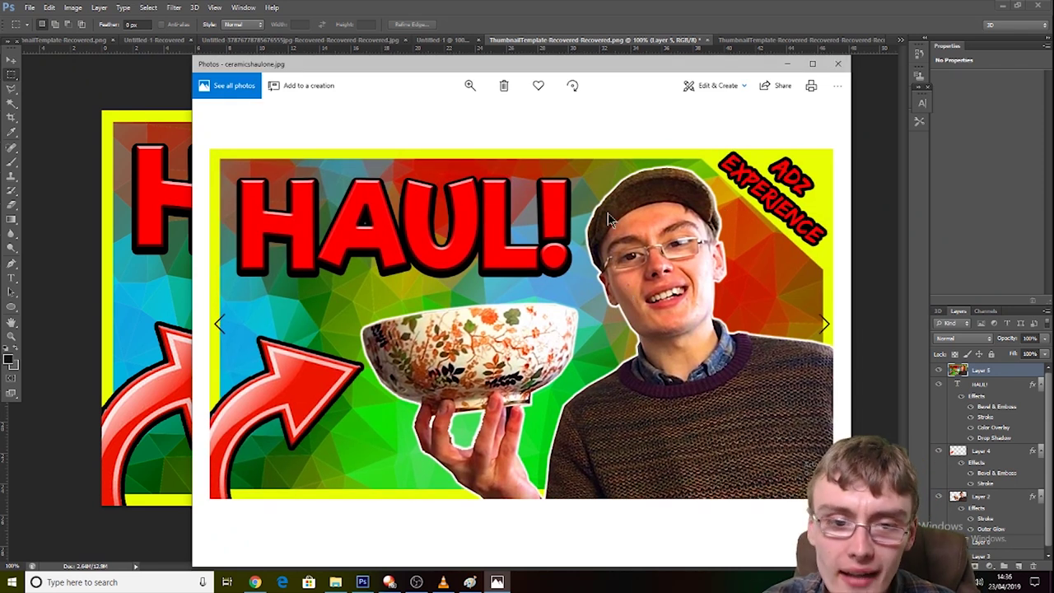
{"action": "left_click_drag", "start_coordinate": [603, 74], "coordinate": [593, 58]}
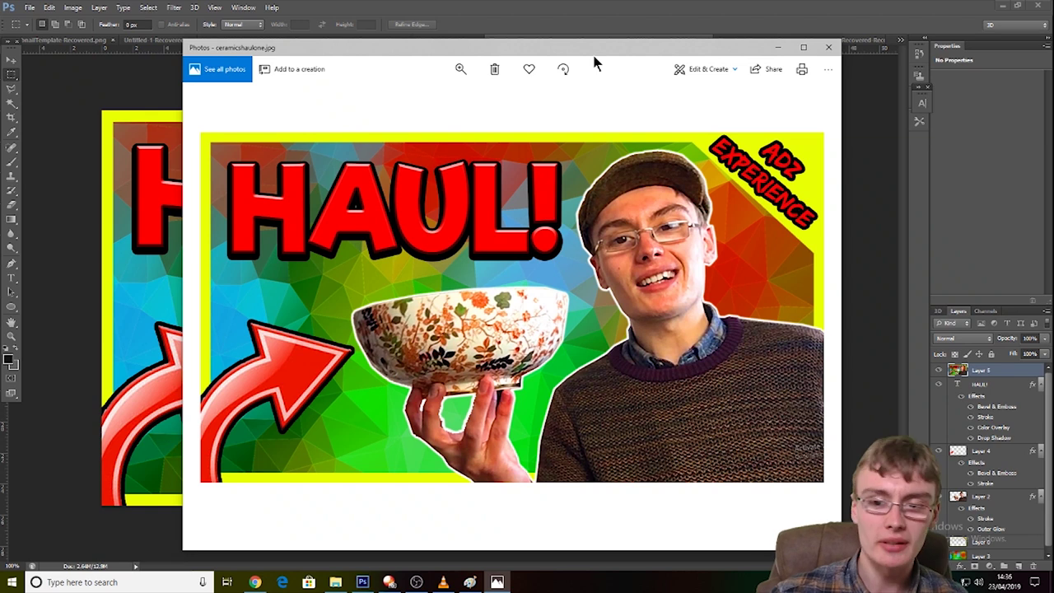
{"action": "left_click", "coordinate": [829, 49]}
{"action": "left_click", "coordinate": [758, 110]}
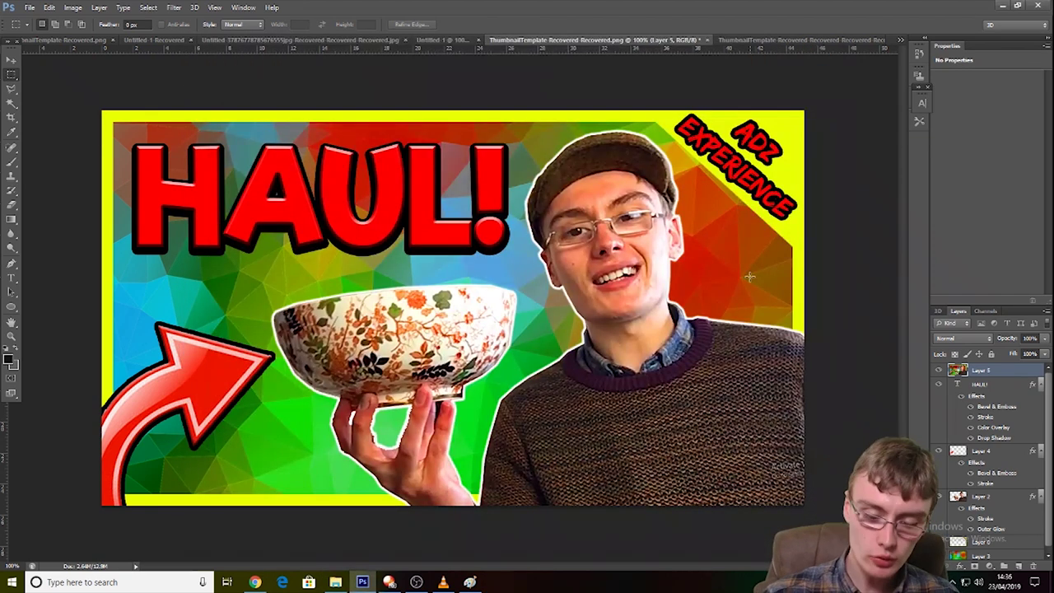
{"action": "key", "text": "ctrl+minus"}
{"action": "key", "text": "ctrl+minus"}
{"action": "key", "text": "ctrl+minus"}
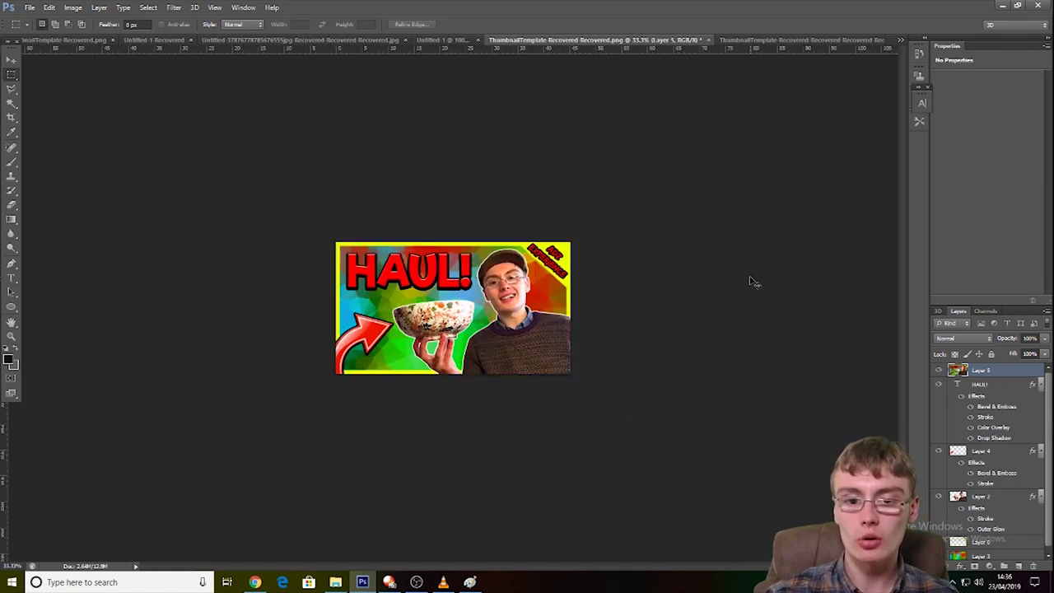
{"action": "key", "text": "ctrl+minus"}
{"action": "key", "text": "ctrl+minus"}
{"action": "key", "text": "ctrl+plus"}
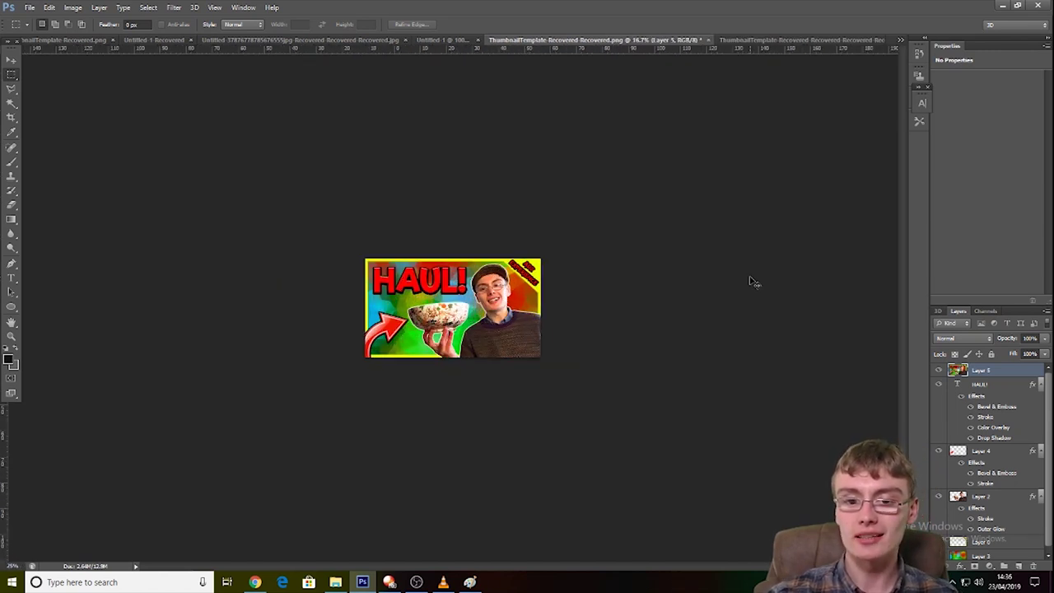
{"action": "key", "text": "ctrl+minus"}
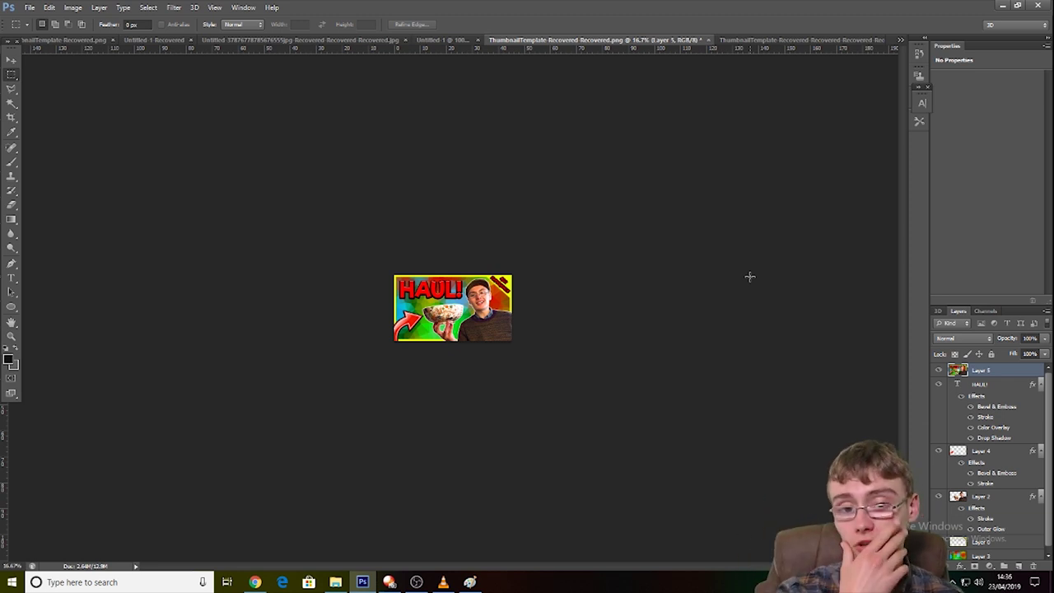
{"action": "key", "text": "ctrl+1"}
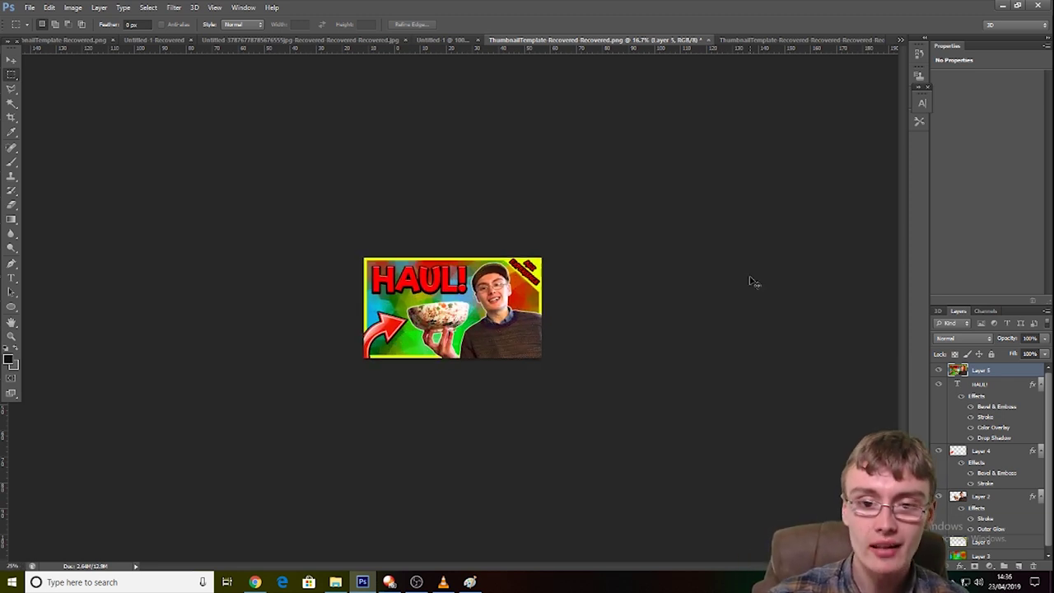
{"action": "key", "text": "ctrl+plus"}
{"action": "key", "text": "ctrl+minus"}
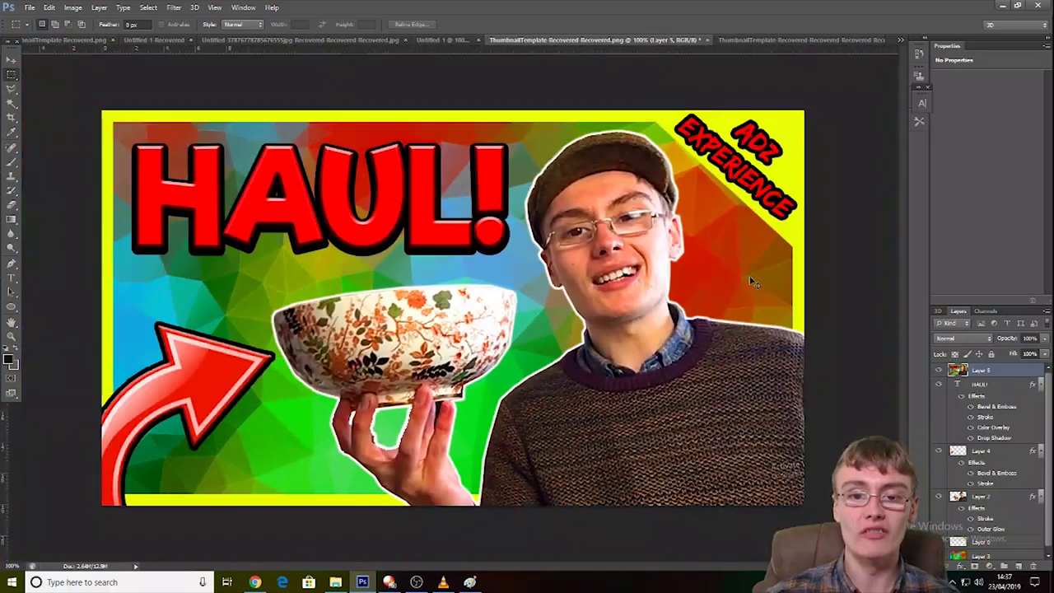
{"action": "key", "text": "ctrl+minus"}
{"action": "key", "text": "ctrl+minus"}
{"action": "key", "text": "ctrl+minus"}
{"action": "key", "text": "ctrl+minus"}
{"action": "key", "text": "ctrl+minus"}
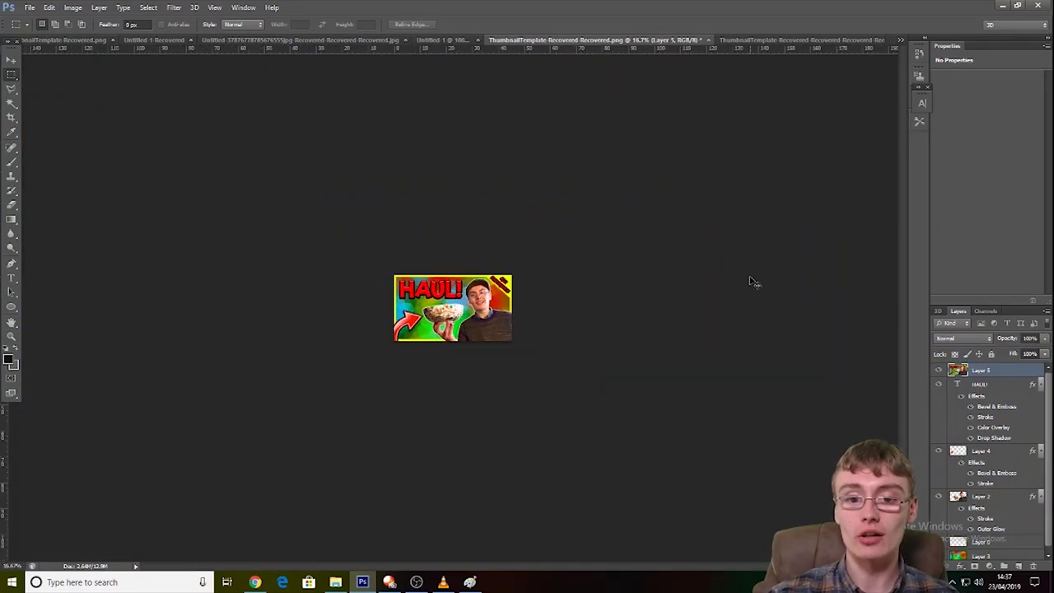
{"action": "key", "text": "ctrl+plus"}
{"action": "key", "text": "ctrl+minus"}
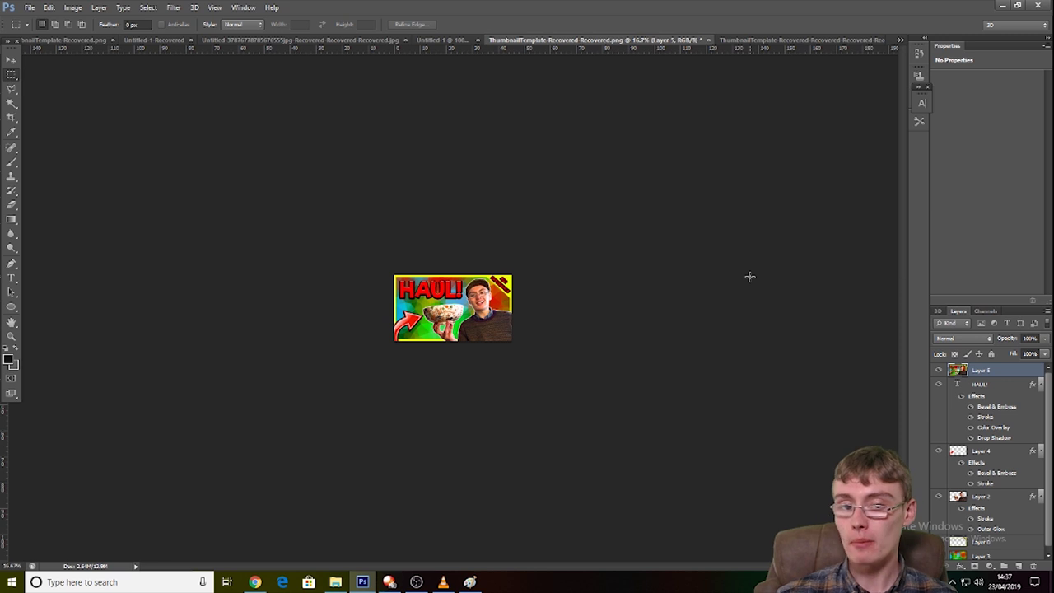
{"action": "key", "text": "ctrl+plus"}
{"action": "key", "text": "ctrl+plus"}
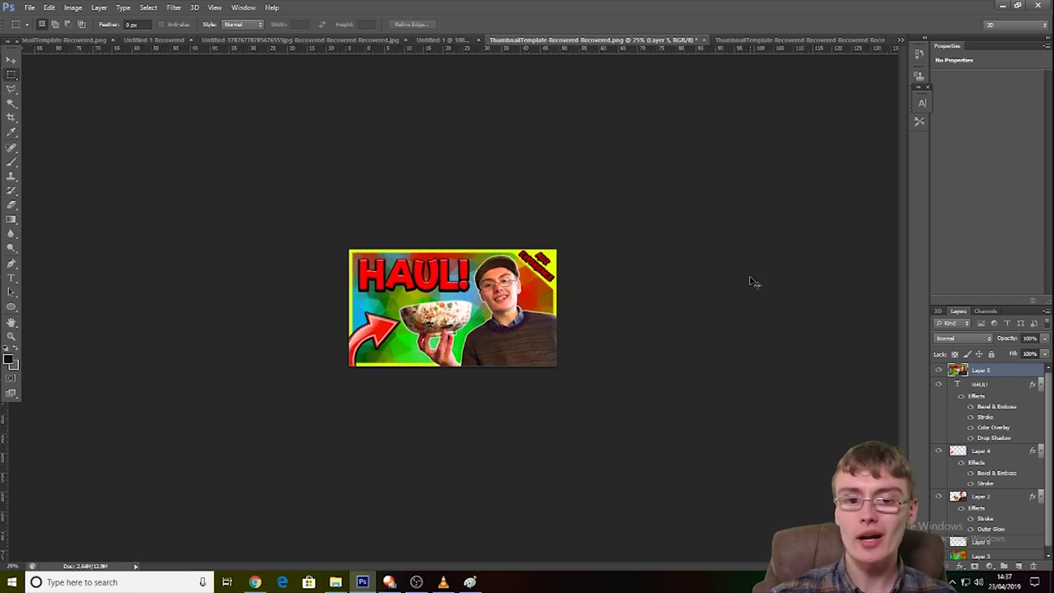
{"action": "key", "text": "ctrl+plus"}
{"action": "key", "text": "ctrl+plus"}
{"action": "key", "text": "ctrl+plus"}
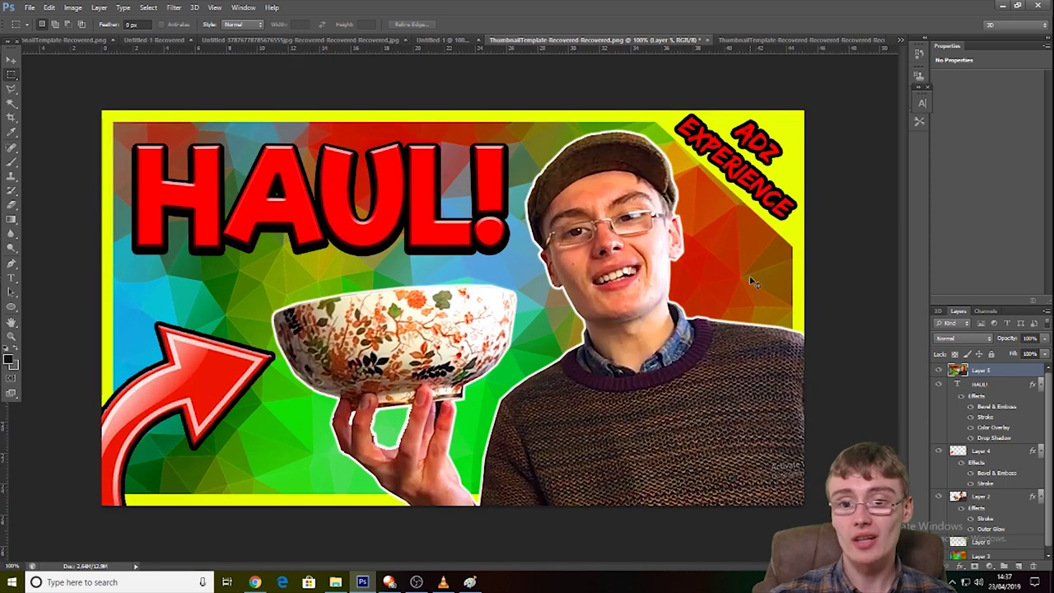
{"action": "key", "text": "ctrl+minus"}
{"action": "key", "text": "ctrl+minus"}
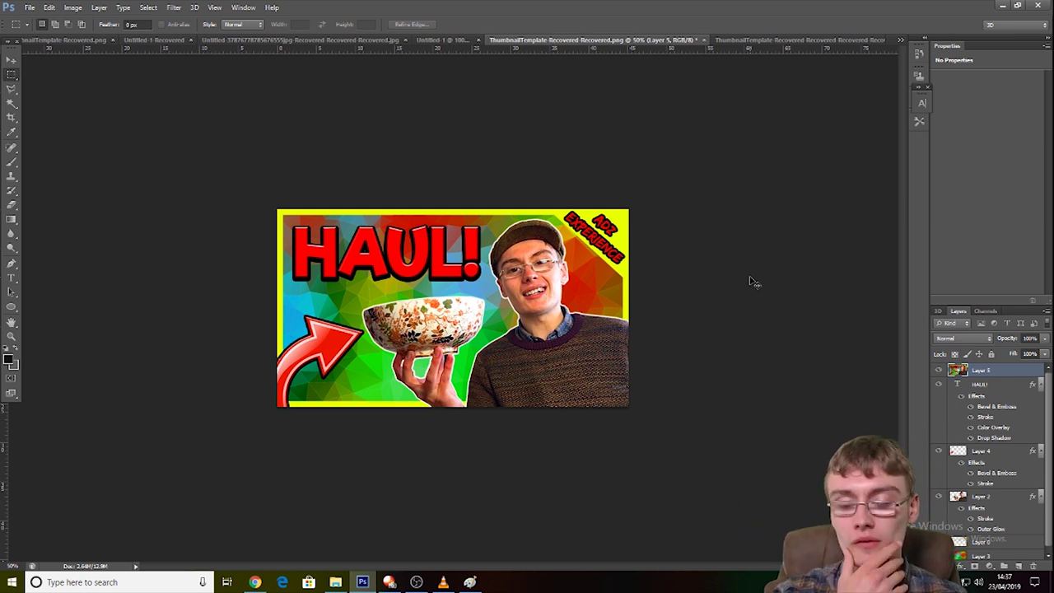
{"action": "key", "text": "ctrl+plus"}
{"action": "key", "text": "ctrl+plus"}
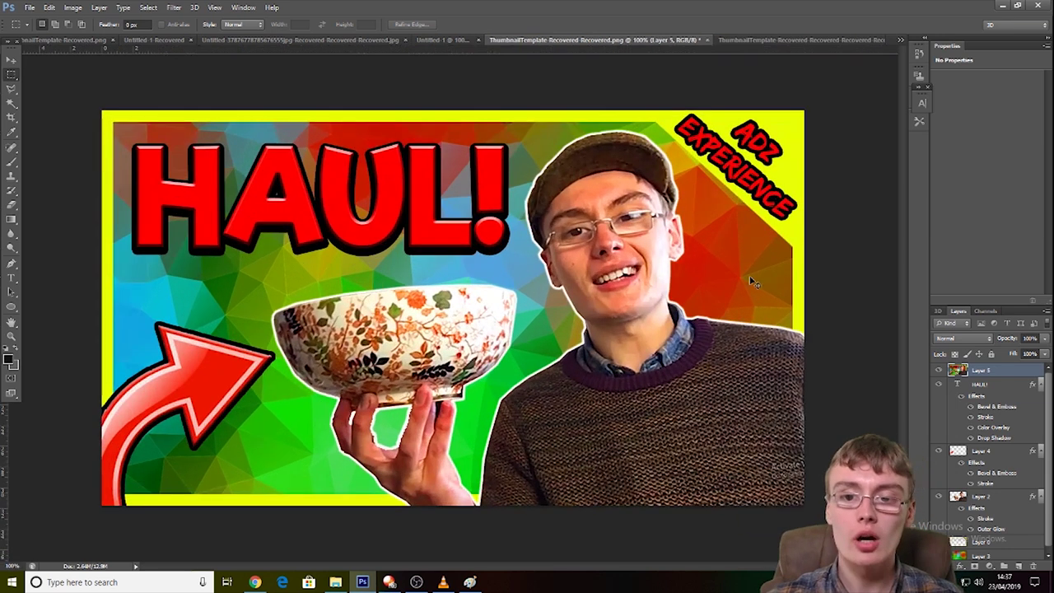